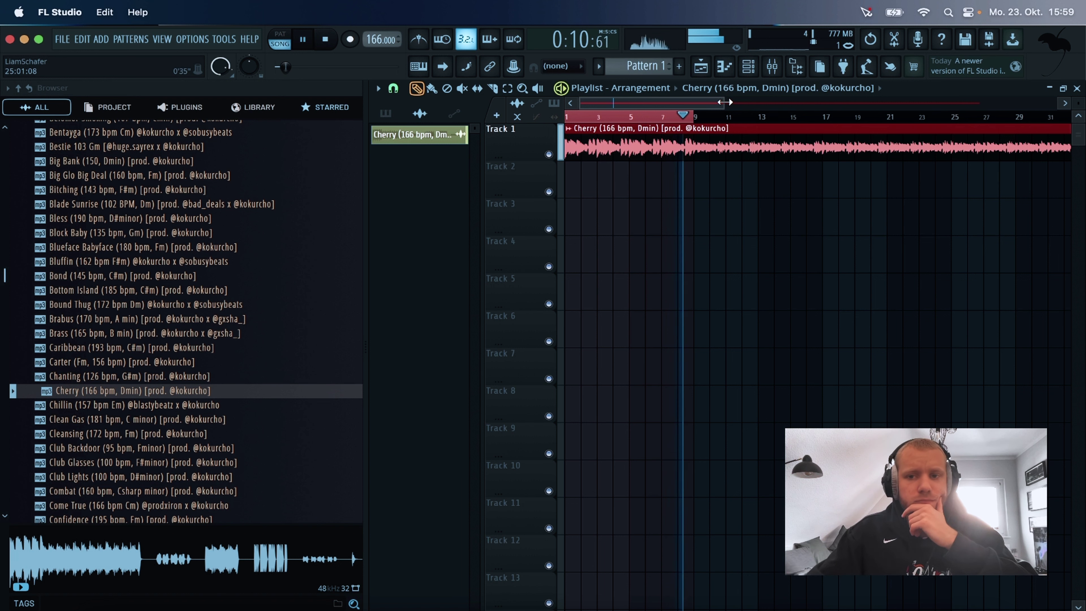
Slice the Cherry loop clip on Track 1 at its section boundaries: bars 37, 45, 49, 57, 61, 69, 73 and 81.
{"action": "key", "text": "space"}
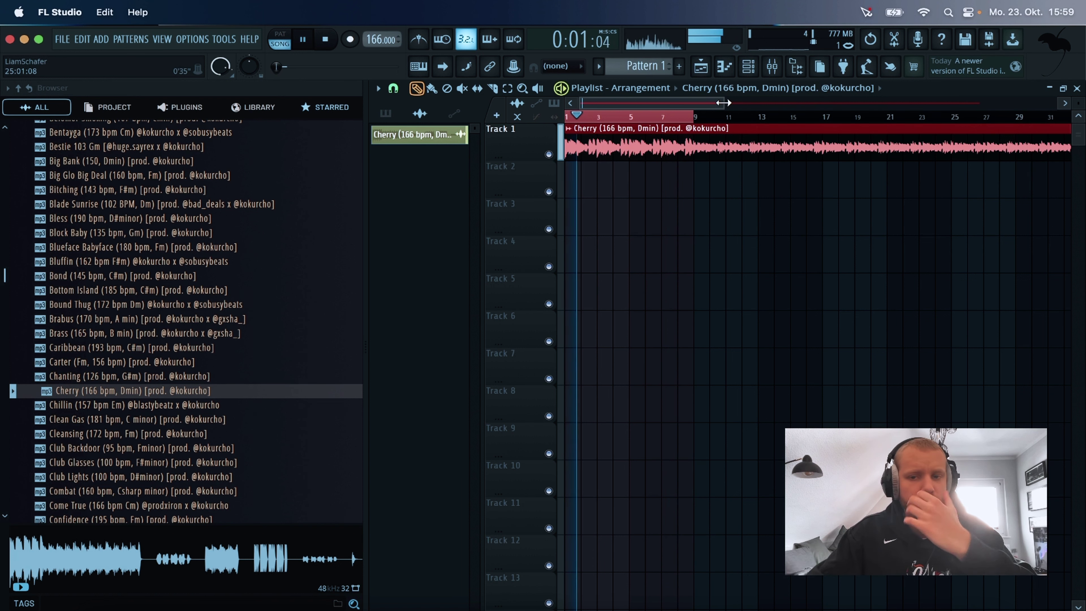
{"action": "left_click_drag", "start_coordinate": [719, 103], "coordinate": [1000, 103]}
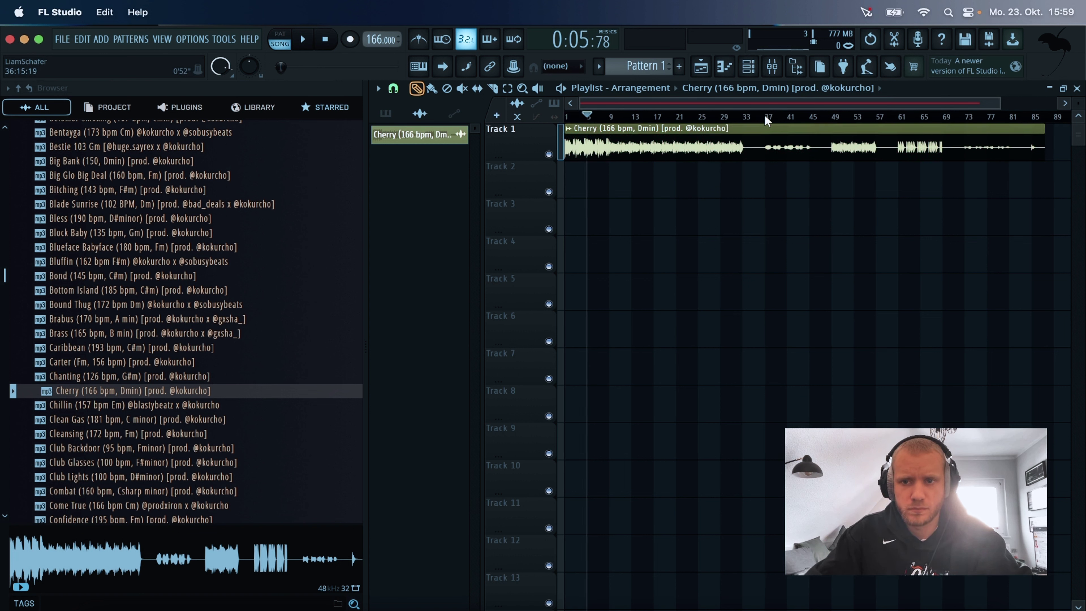
{"action": "left_click", "coordinate": [765, 115]}
{"action": "key", "text": "space"}
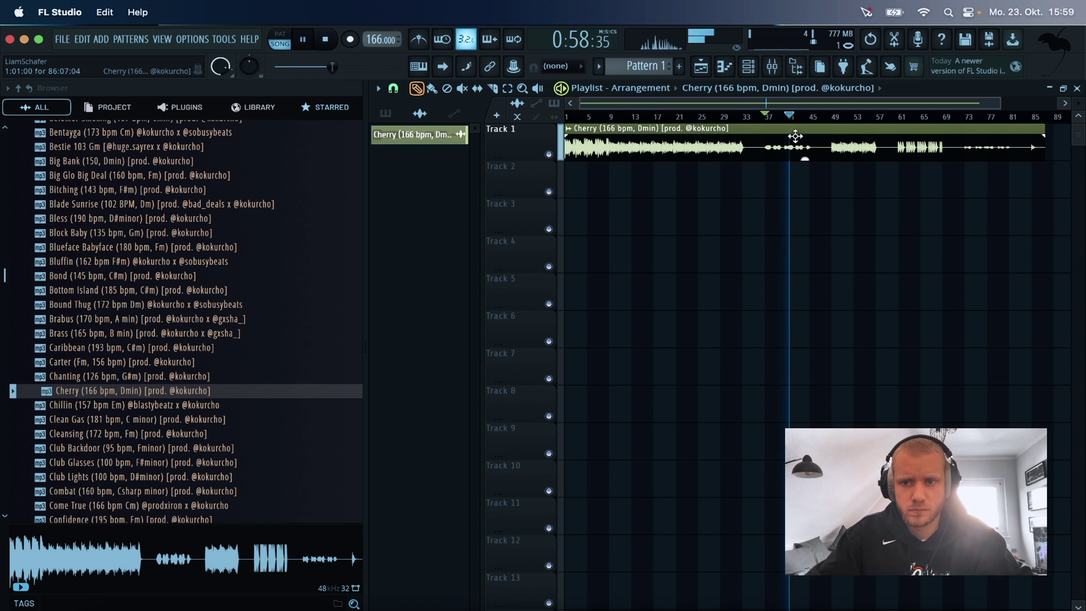
{"action": "left_click", "coordinate": [774, 129]}
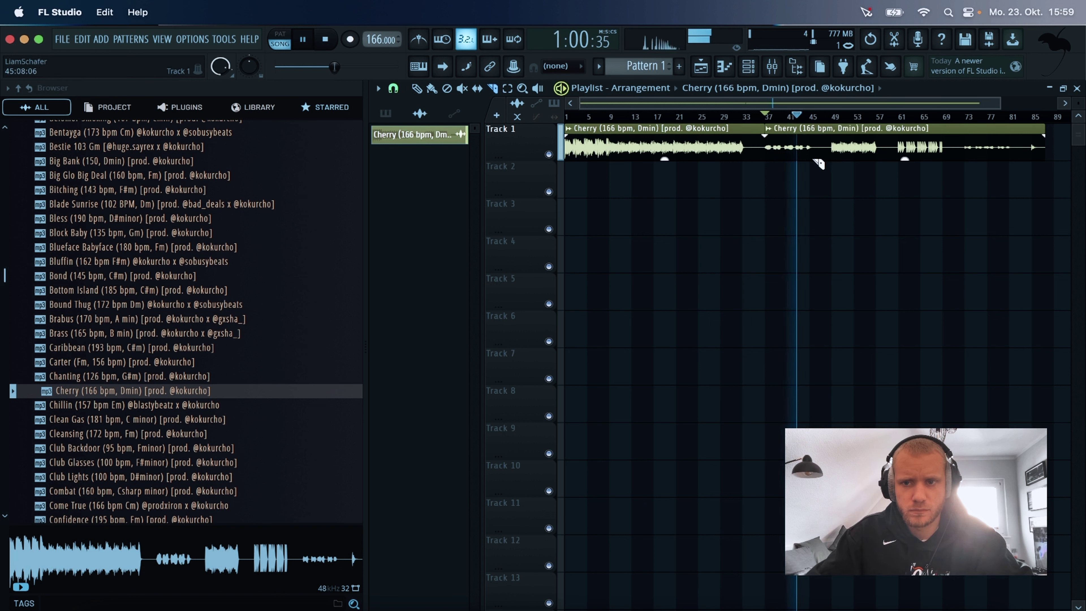
{"action": "left_click", "coordinate": [809, 150]}
{"action": "left_click", "coordinate": [838, 145]}
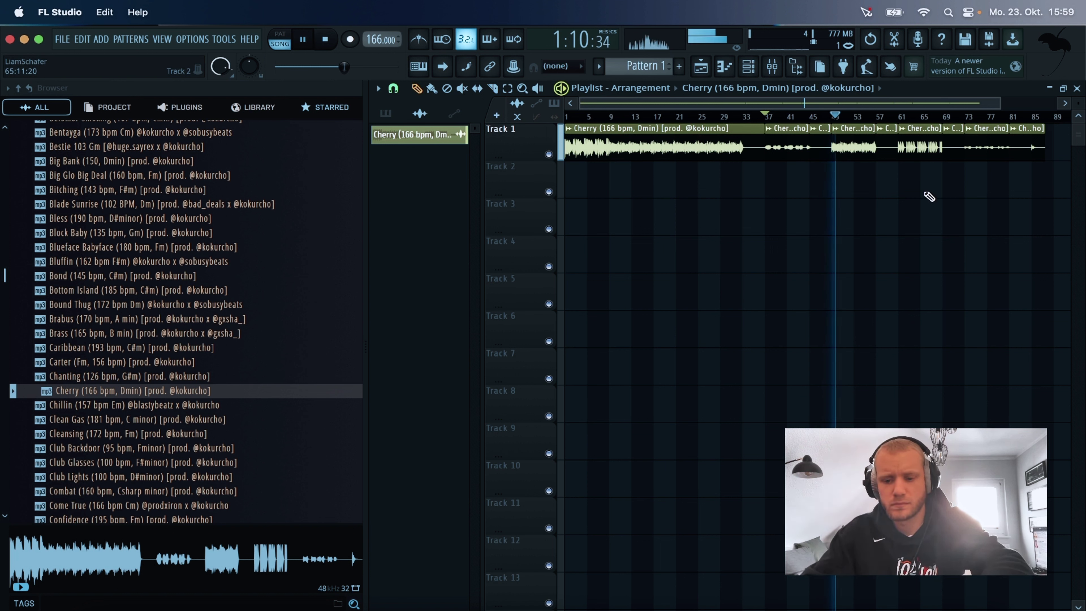
Delete the Track 1 pieces spanning bars 1 to 37 and 45 to 49, and move the piece at bar 37 to bar 1.
{"action": "right_click", "coordinate": [820, 154]}
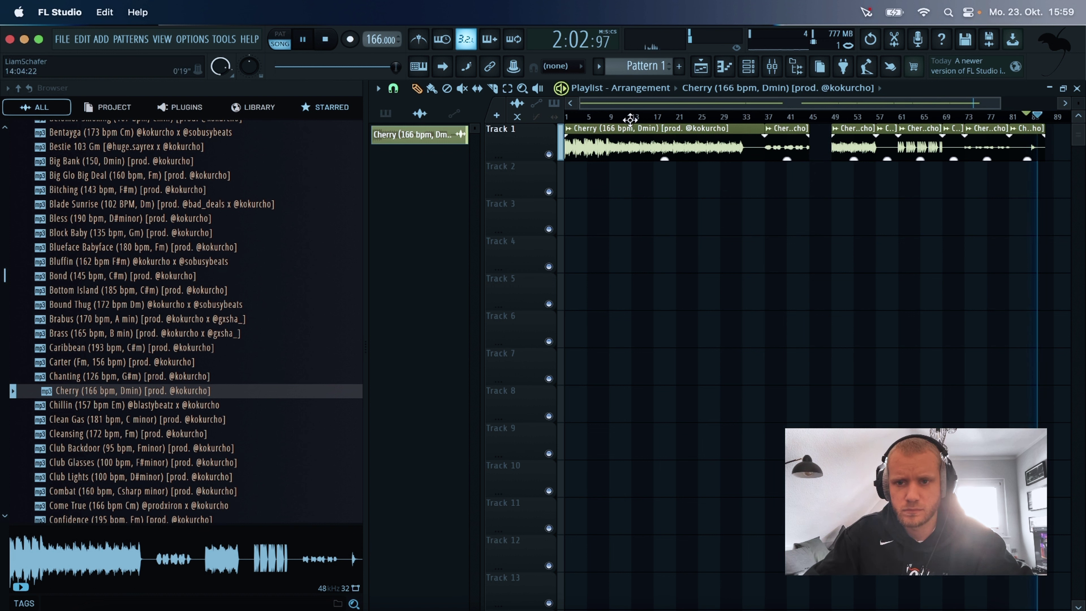
{"action": "right_click", "coordinate": [642, 145]}
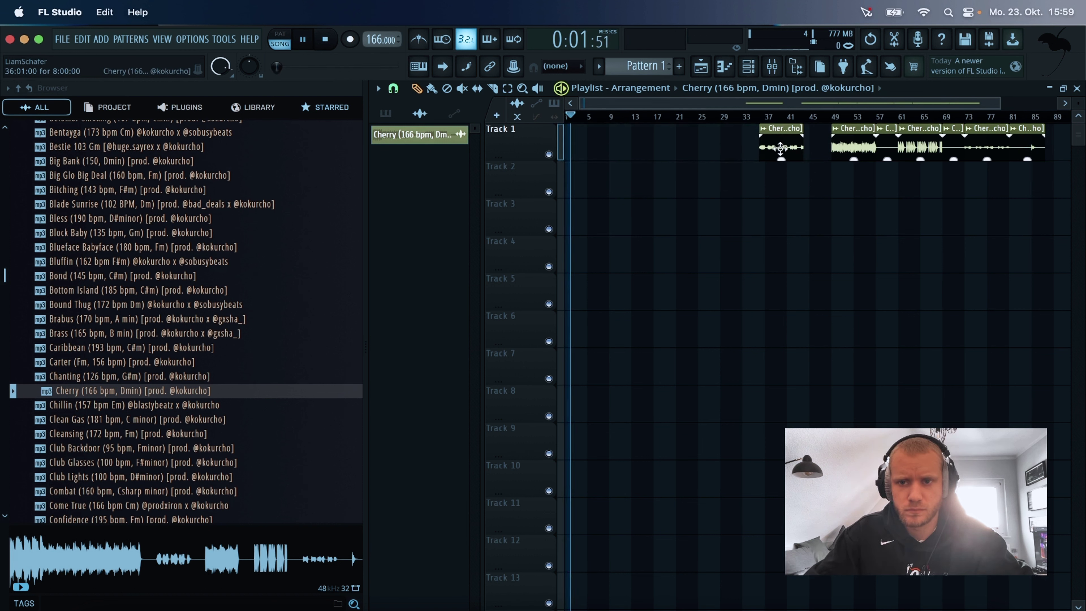
{"action": "left_click_drag", "start_coordinate": [780, 148], "coordinate": [586, 148]}
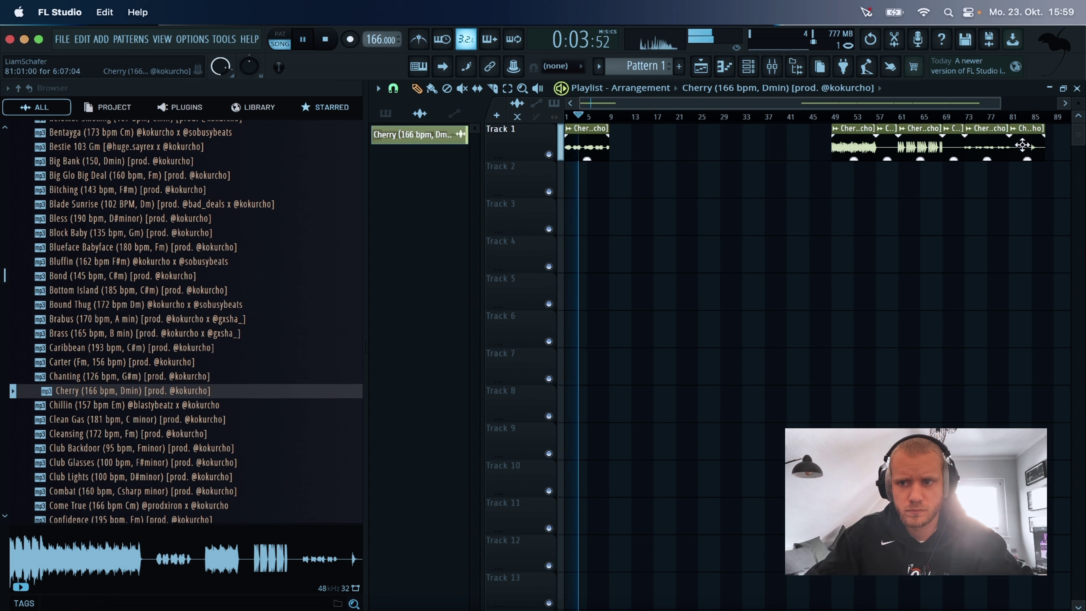
Cut the last piece at bar 85, delete its first part, and place the remainder at bar 1 of Track 2, stretched out to bar 9.
{"action": "key", "text": "c"}
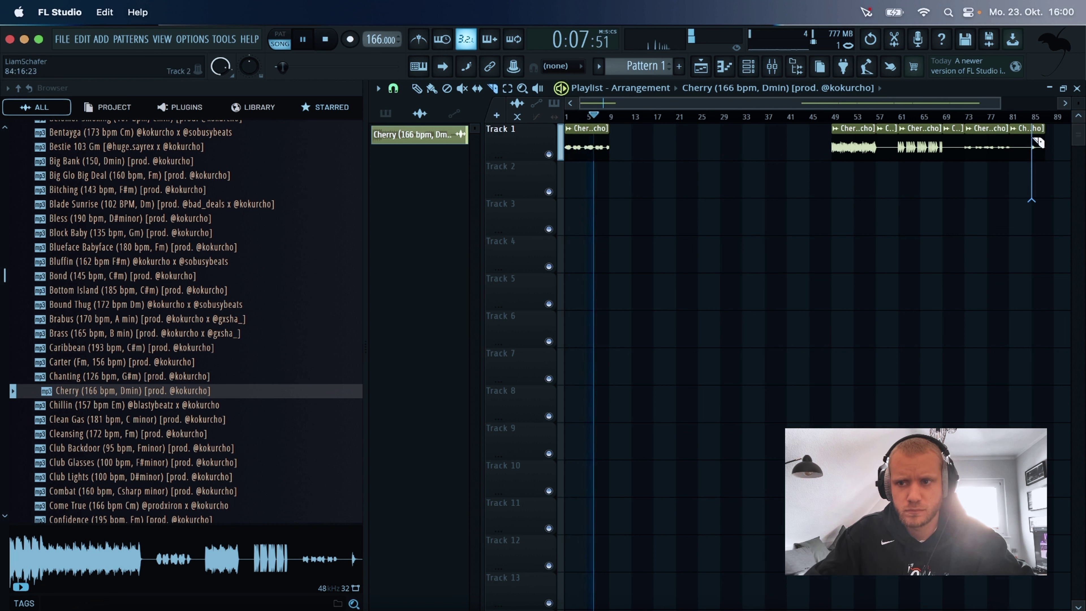
{"action": "left_click", "coordinate": [1025, 159]}
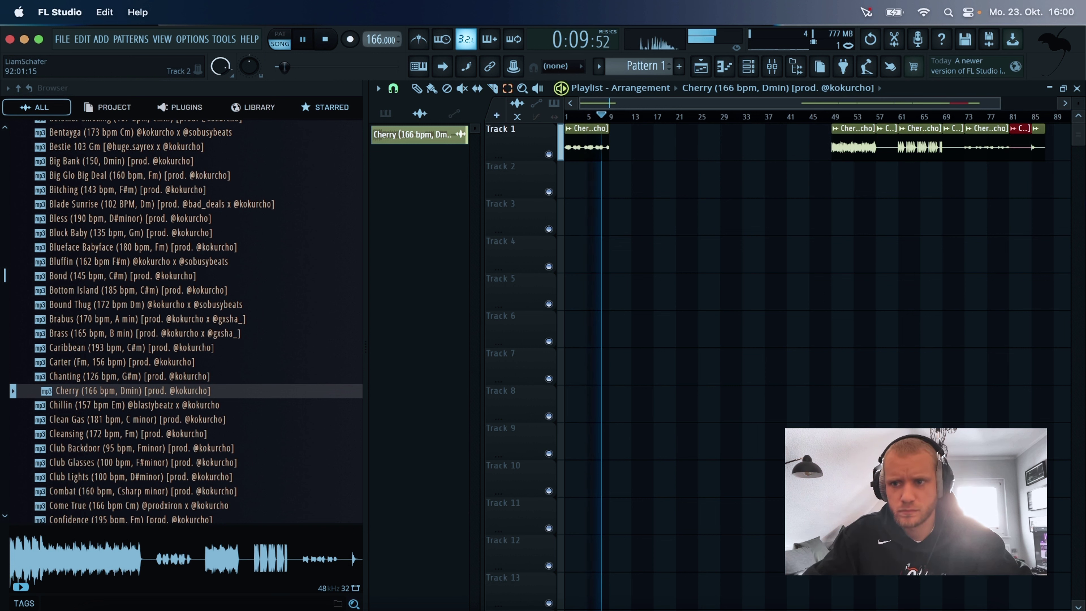
{"action": "key", "text": "Delete"}
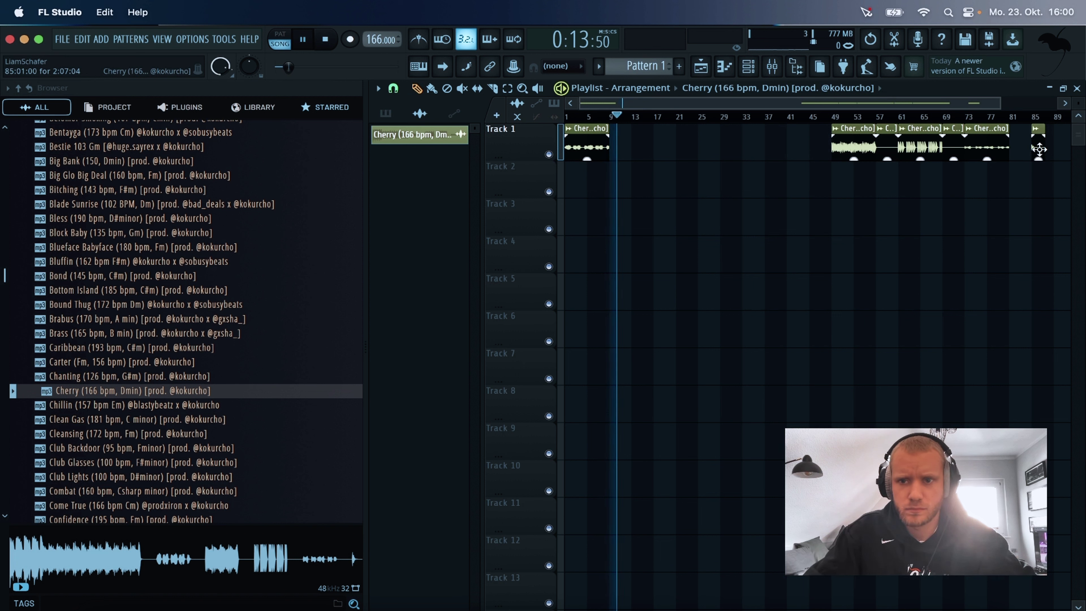
{"action": "left_click_drag", "start_coordinate": [1039, 148], "coordinate": [497, 194]}
{"action": "left_click_drag", "start_coordinate": [574, 167], "coordinate": [611, 173]}
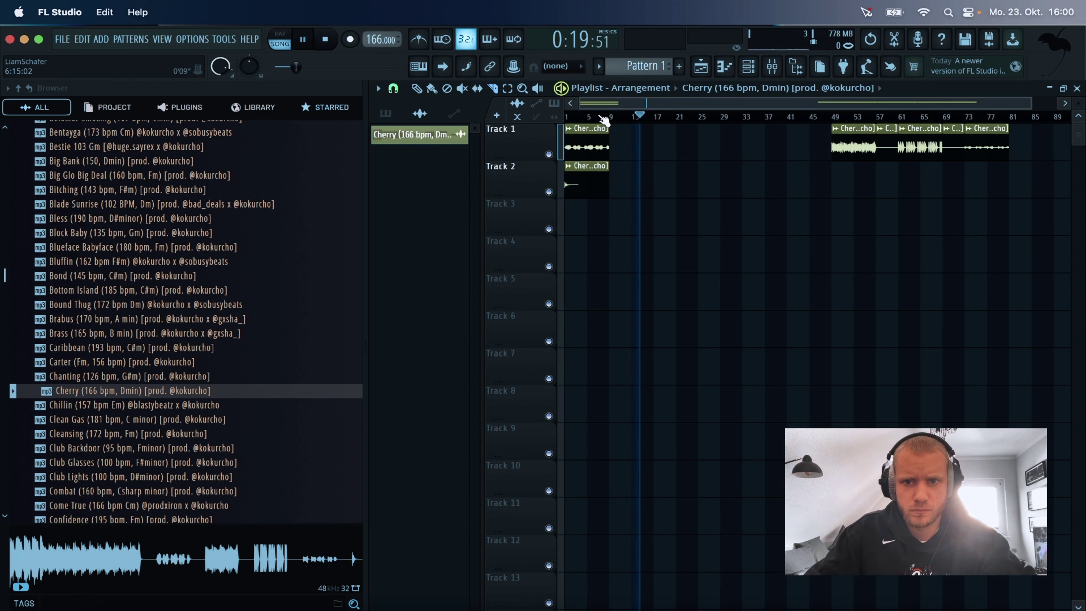
Move the pieces from bars 49, 61 and 73 to the start of Tracks 3, 4 and 5, and delete the two leftover gap pieces.
{"action": "key", "text": "space"}
{"action": "key", "text": "space"}
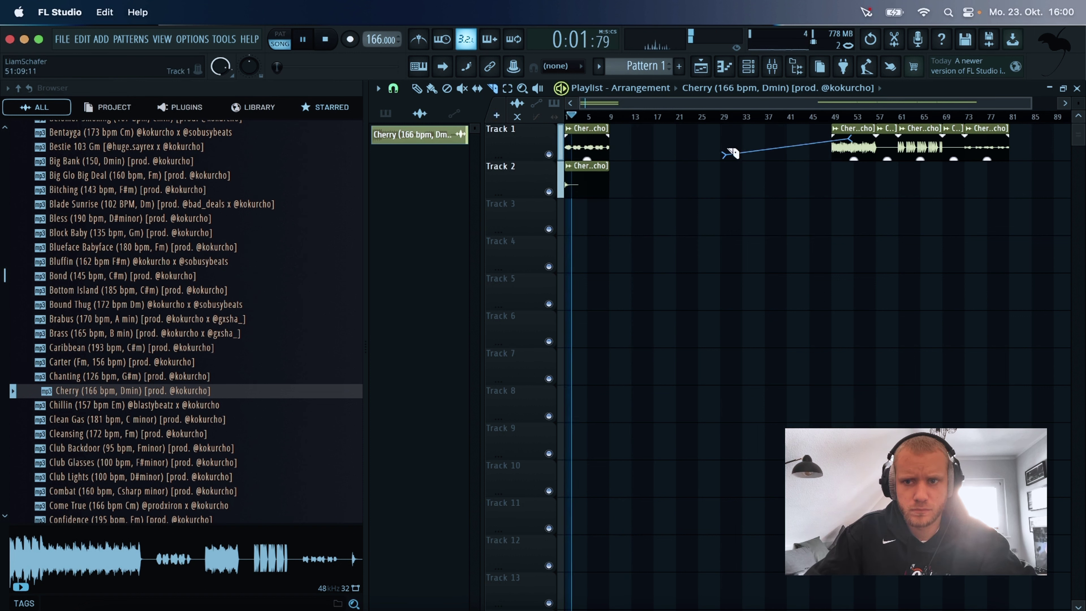
{"action": "left_click_drag", "start_coordinate": [733, 153], "coordinate": [741, 139]}
{"action": "left_click_drag", "start_coordinate": [872, 137], "coordinate": [604, 214]}
{"action": "left_click_drag", "start_coordinate": [904, 147], "coordinate": [657, 266]}
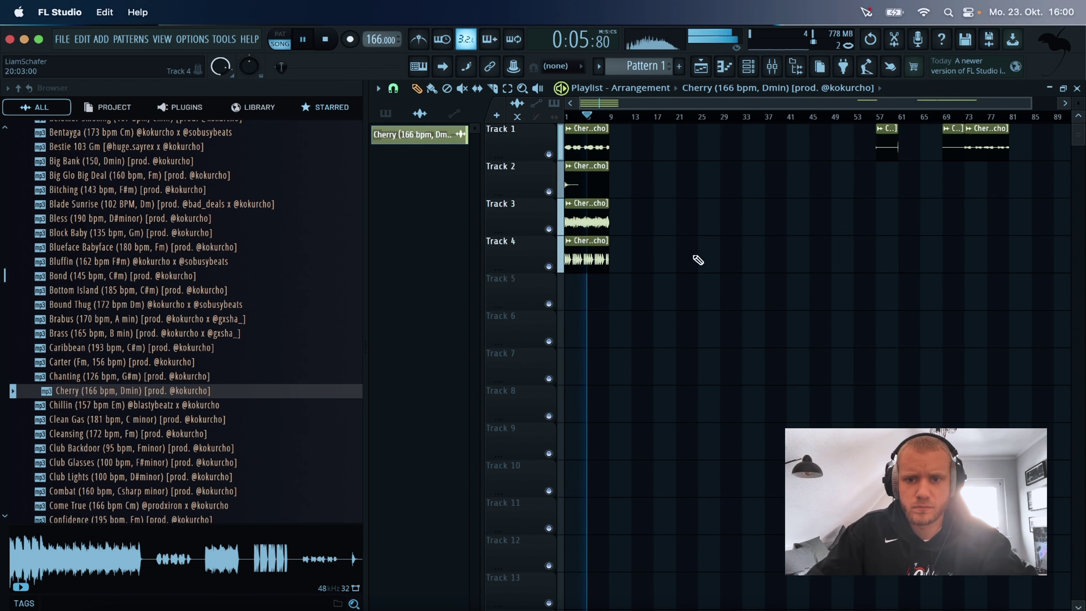
{"action": "left_click_drag", "start_coordinate": [983, 139], "coordinate": [570, 269]}
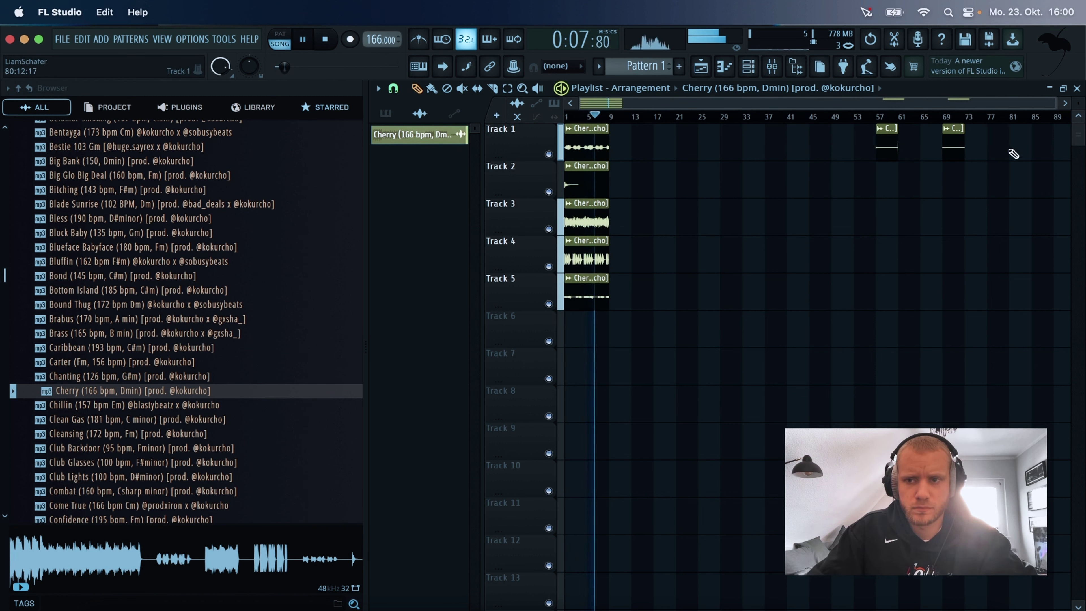
{"action": "right_click", "coordinate": [952, 152]}
{"action": "right_click", "coordinate": [886, 149]}
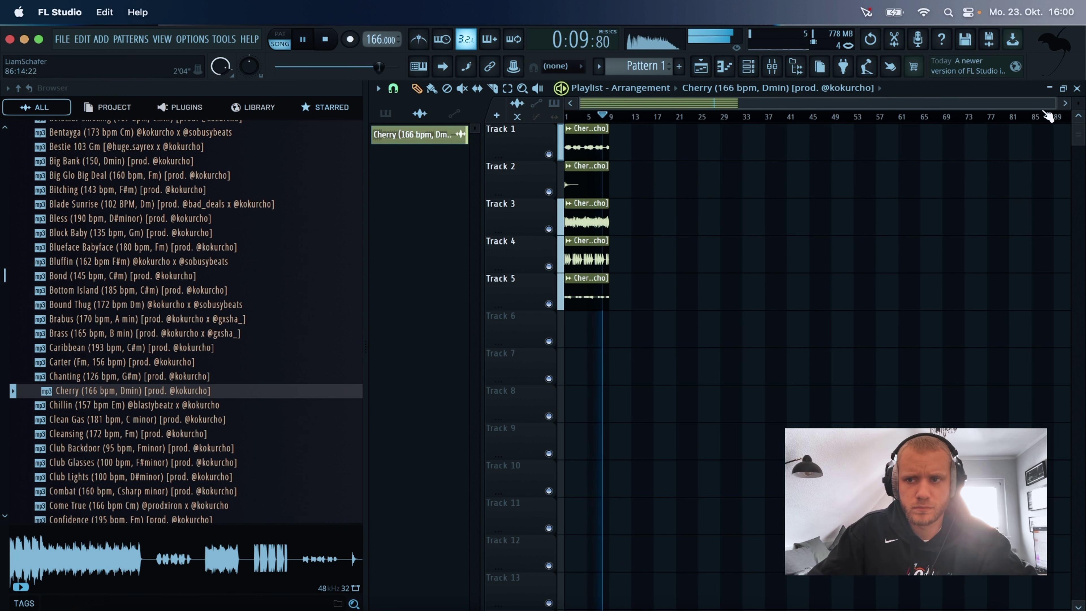
{"action": "left_click_drag", "start_coordinate": [1052, 105], "coordinate": [936, 108]}
{"action": "left_click_drag", "start_coordinate": [788, 147], "coordinate": [708, 288]}
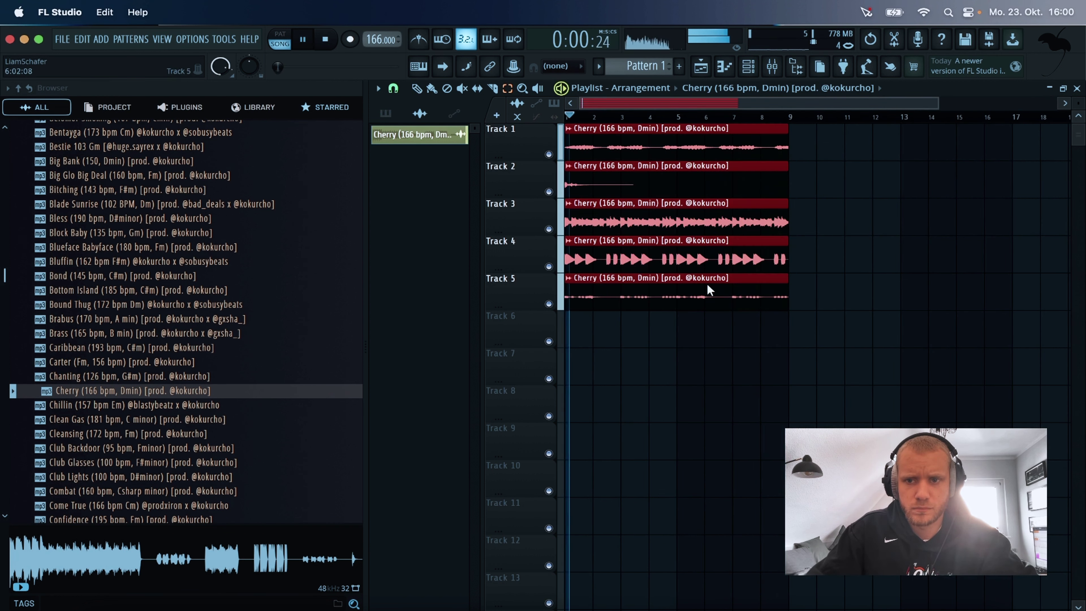
{"action": "left_click_drag", "start_coordinate": [795, 138], "coordinate": [850, 138]}
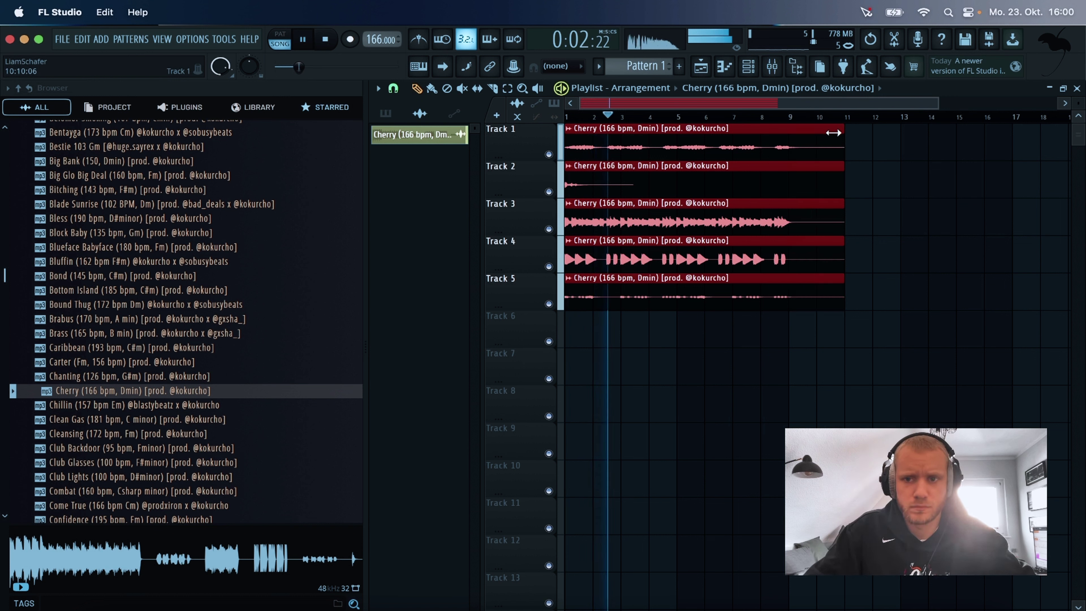
{"action": "key", "text": "ctrl+z"}
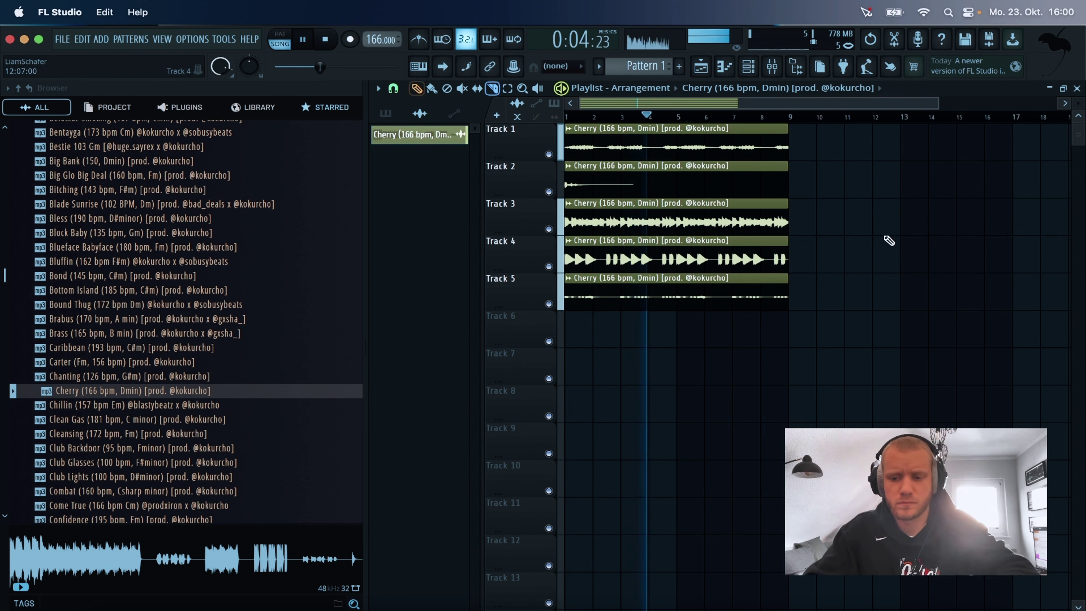
Set the Cherry audio clip's time-stretching mode to Stretch and its pitch range to 1, and close its settings.
{"action": "double_click", "coordinate": [665, 143]}
{"action": "left_click", "coordinate": [823, 270]}
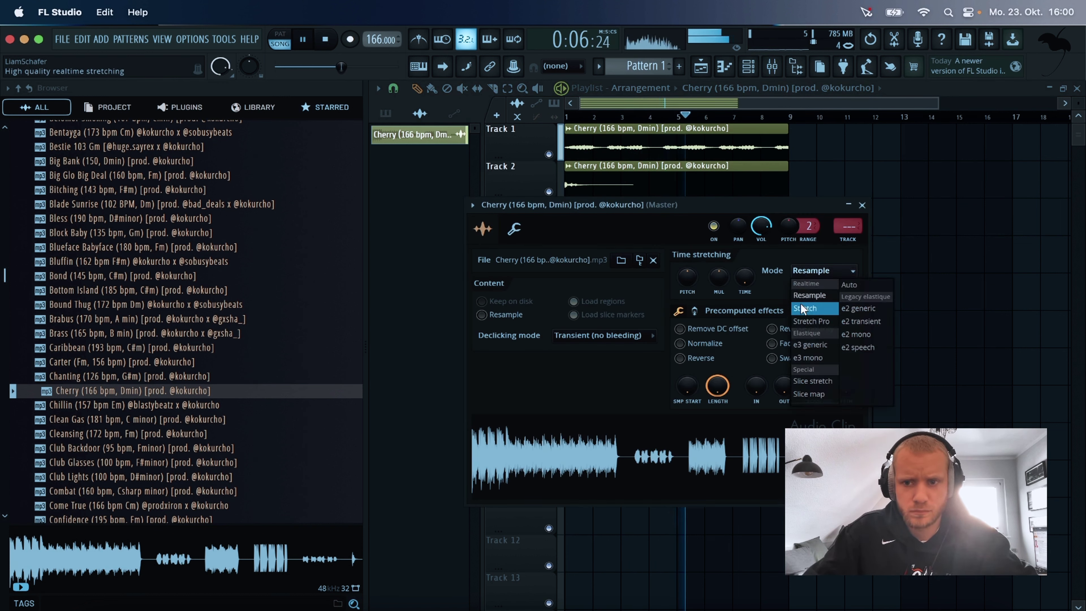
{"action": "left_click", "coordinate": [814, 308]}
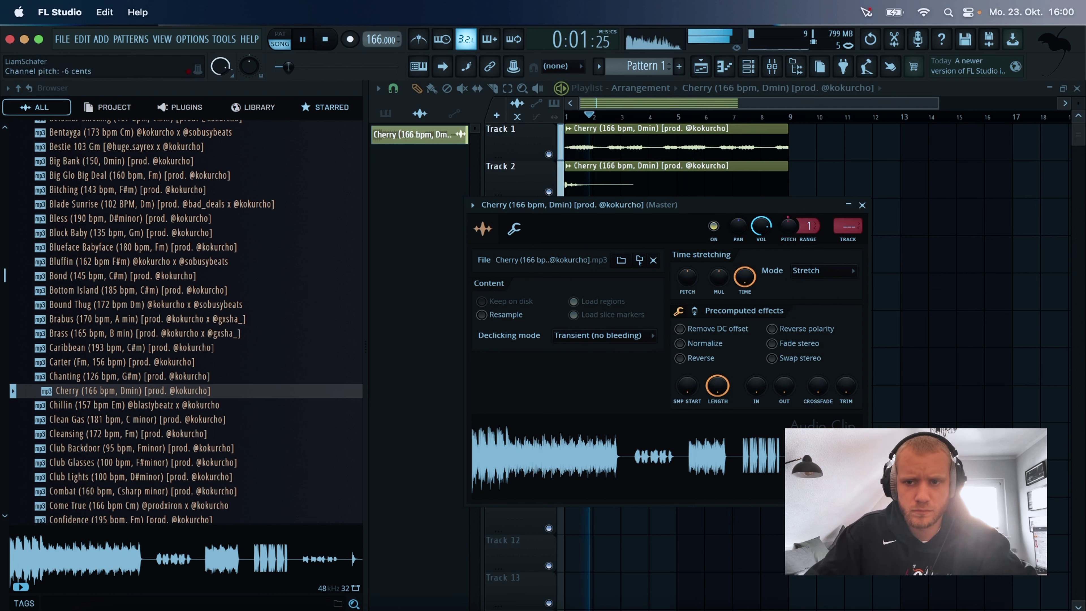
{"action": "left_click", "coordinate": [861, 205]}
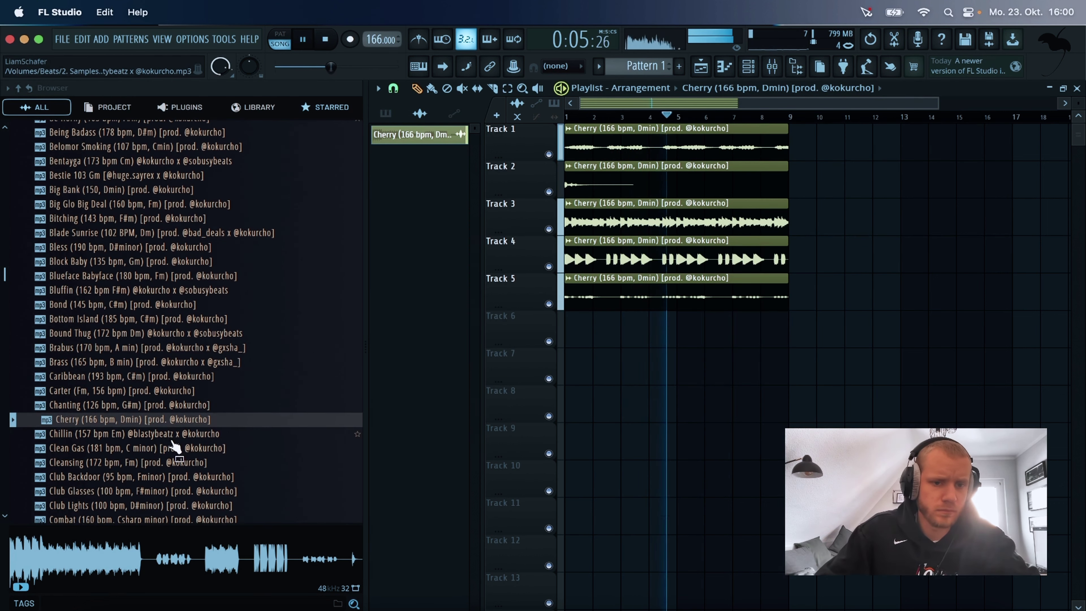
Find the Cymatics Immortal Production Suite Drum One Shots folder in the sample browser and expand its Rimshots folder.
{"action": "scroll", "coordinate": [252, 346], "scroll_direction": "up", "scroll_amount": 3}
{"action": "scroll", "coordinate": [252, 346], "scroll_direction": "up", "scroll_amount": 15}
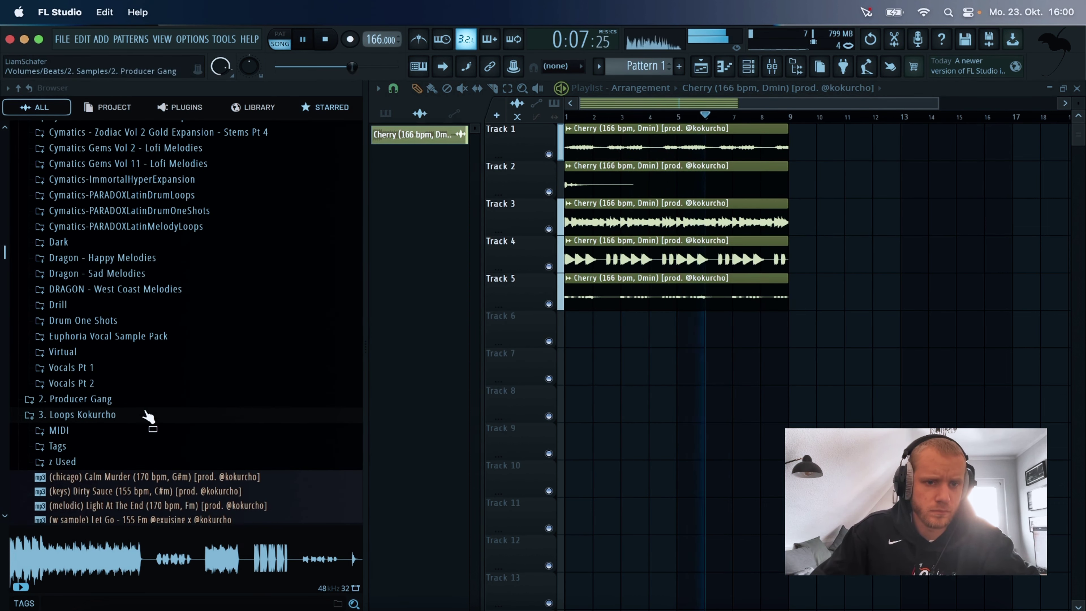
{"action": "scroll", "coordinate": [230, 308], "scroll_direction": "up", "scroll_amount": 10}
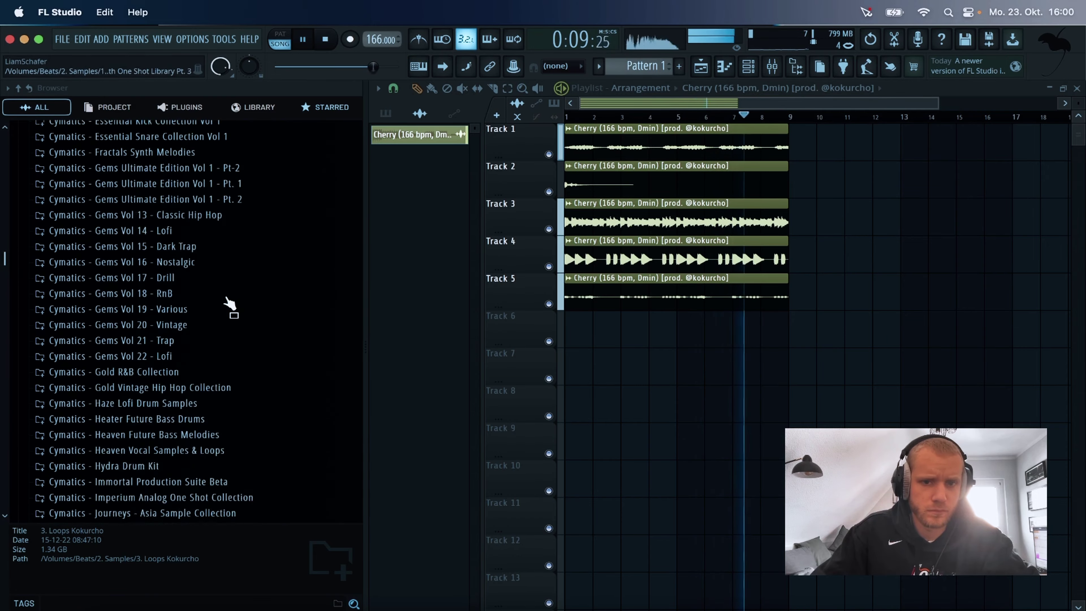
{"action": "scroll", "coordinate": [230, 308], "scroll_direction": "down", "scroll_amount": 10}
{"action": "scroll", "coordinate": [229, 304], "scroll_direction": "down", "scroll_amount": 12}
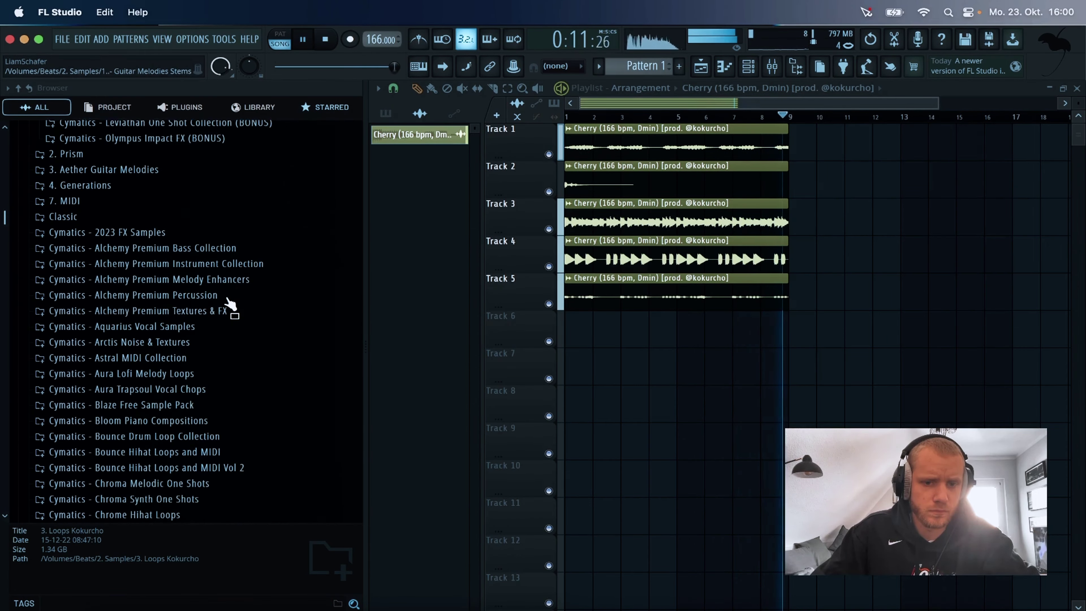
{"action": "scroll", "coordinate": [214, 316], "scroll_direction": "up", "scroll_amount": 5}
{"action": "scroll", "coordinate": [214, 315], "scroll_direction": "up", "scroll_amount": 10}
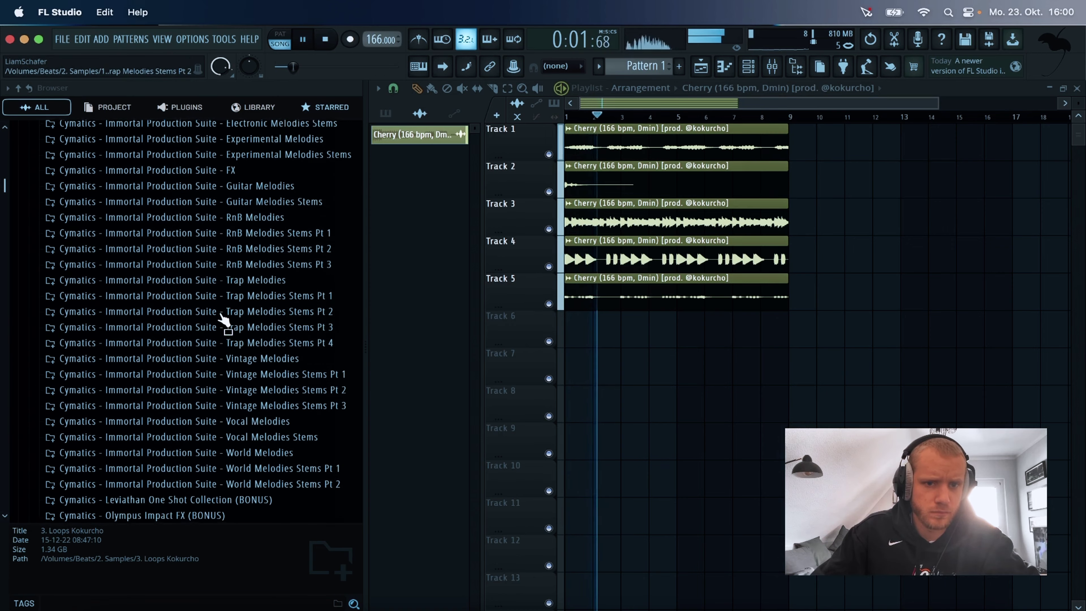
{"action": "scroll", "coordinate": [324, 243], "scroll_direction": "down", "scroll_amount": 4}
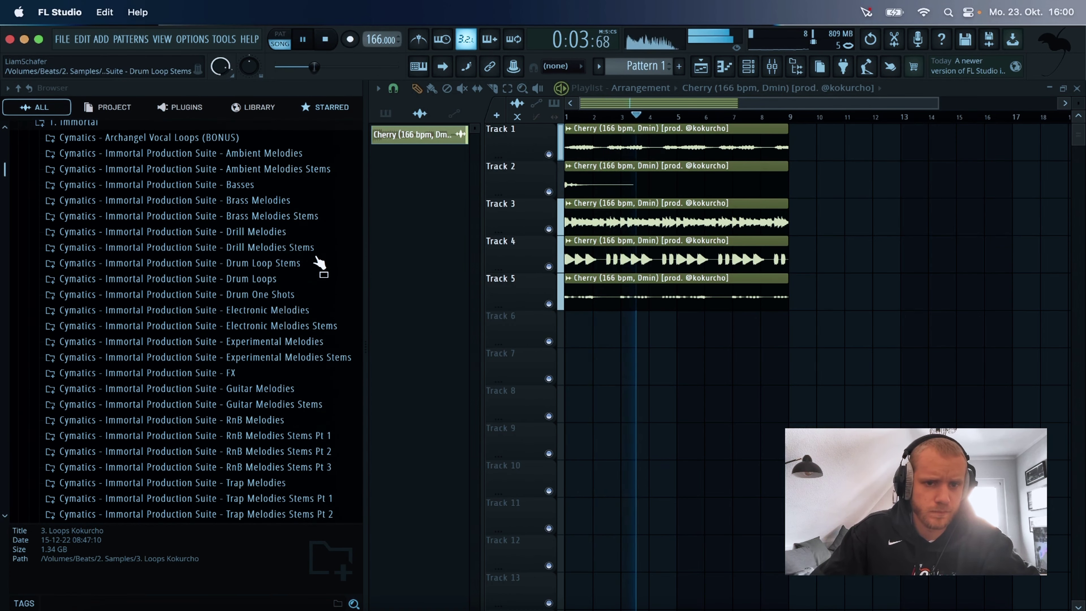
{"action": "left_click", "coordinate": [302, 300]}
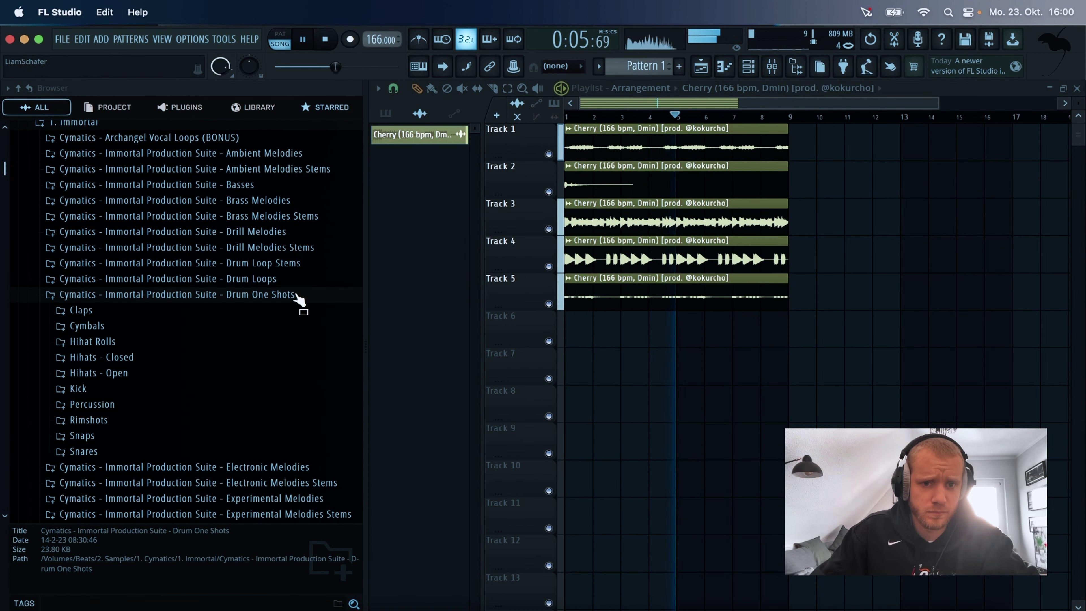
{"action": "left_click", "coordinate": [105, 421]}
Preview Cymatics - Rimshot (Hydrogen) and bring up the channel rack over the playlist.
{"action": "left_click", "coordinate": [180, 431]}
{"action": "left_click_drag", "start_coordinate": [179, 433], "coordinate": [470, 175]}
{"action": "key", "text": "F6"}
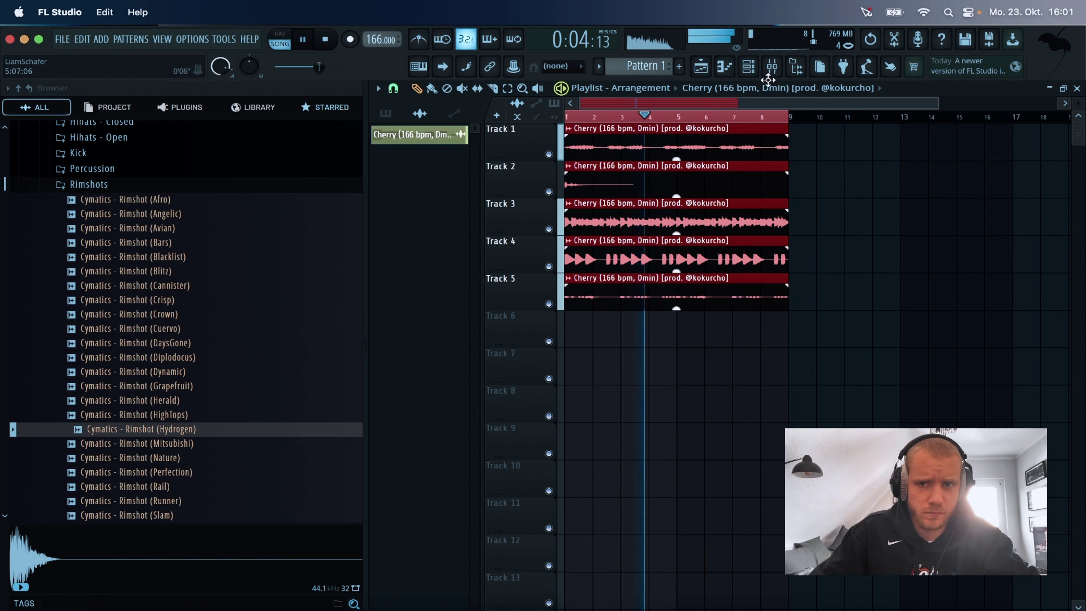
{"action": "key", "text": "F6"}
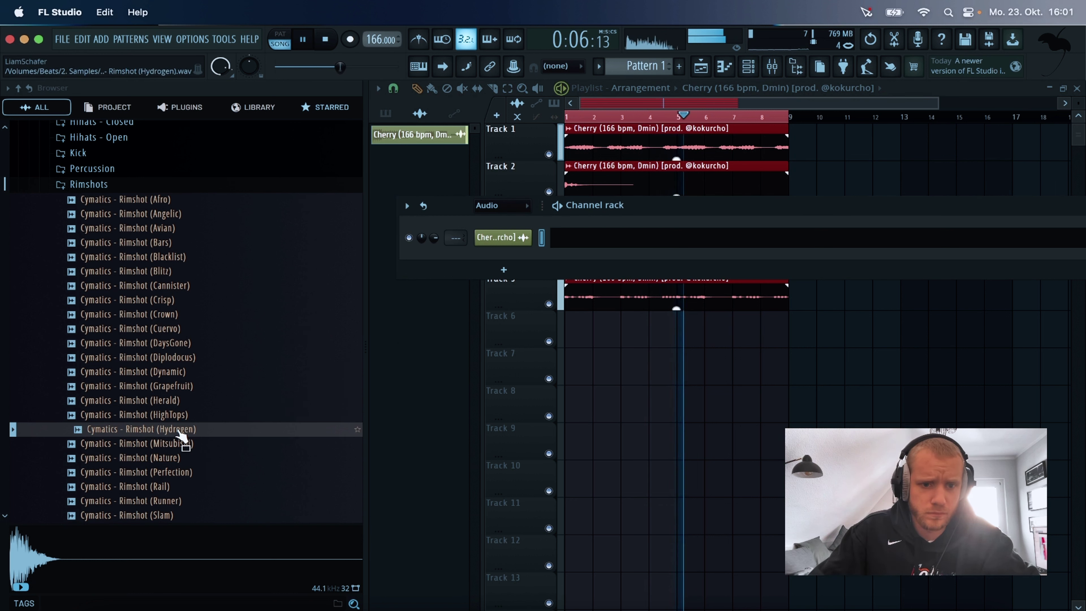
Audition the Mitsubishi, Nature and Perfection rimshots, and add Cymatics - Rimshot (Hydrogen) to the channel rack as a new channel.
{"action": "left_click", "coordinate": [178, 447]}
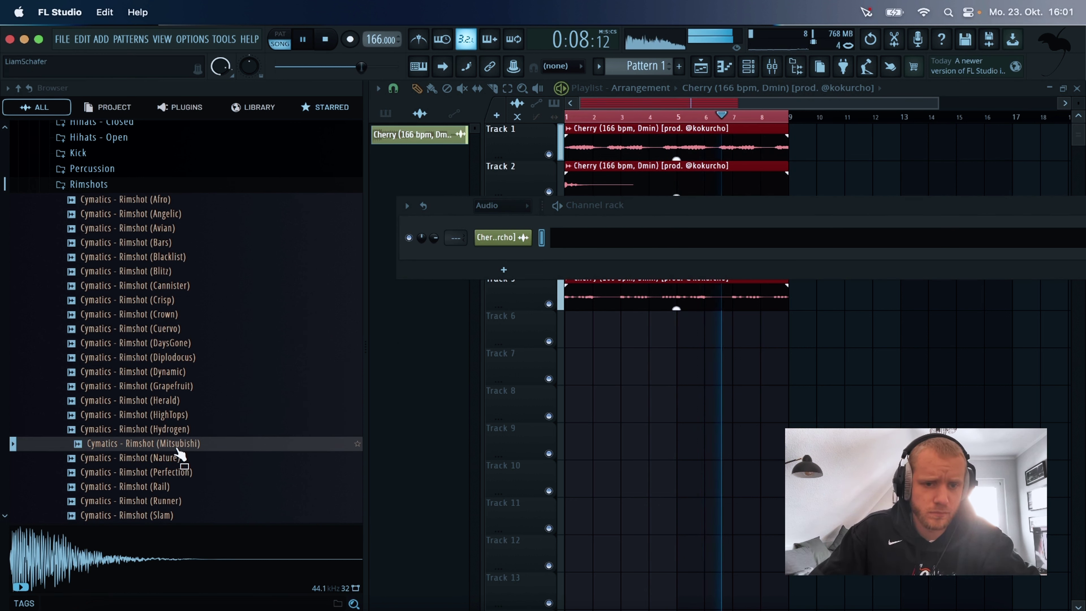
{"action": "left_click", "coordinate": [179, 457]}
{"action": "left_click", "coordinate": [168, 474]}
{"action": "left_click", "coordinate": [189, 429]}
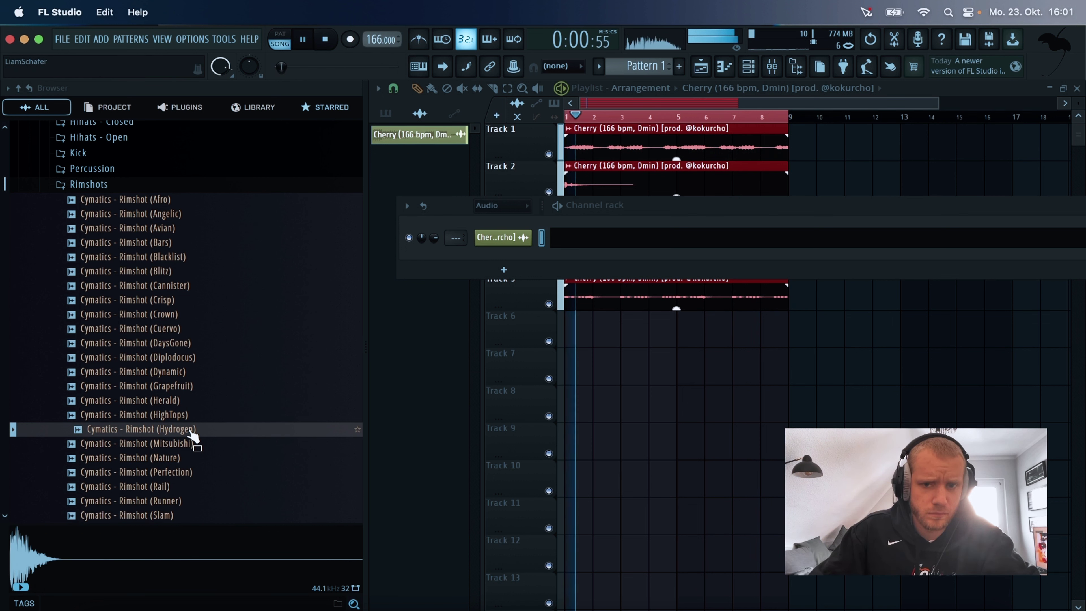
{"action": "key", "text": "Up"}
{"action": "left_click_drag", "start_coordinate": [183, 429], "coordinate": [474, 258]}
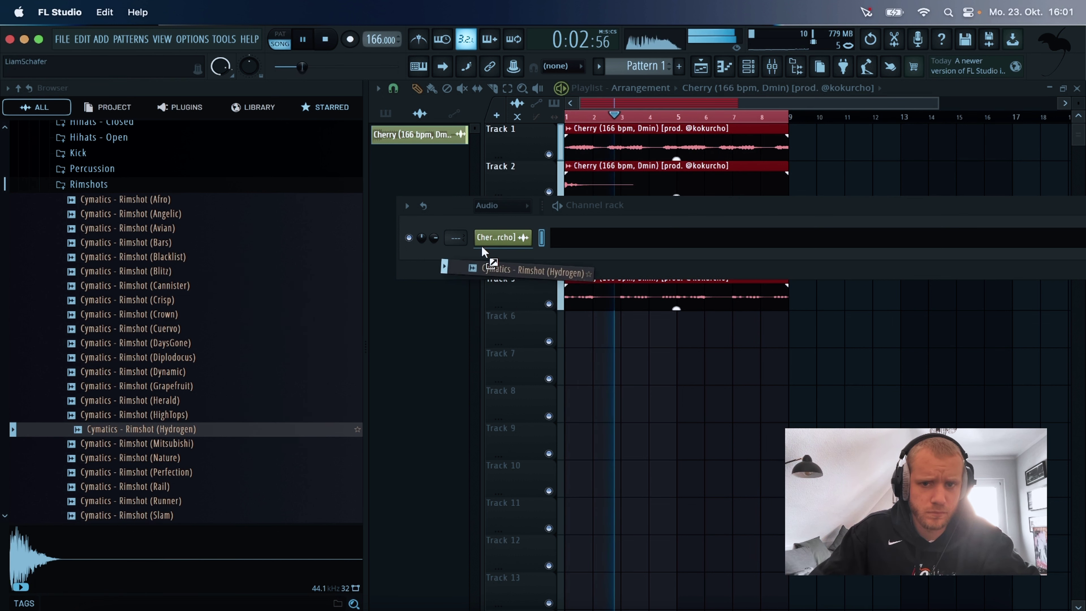
Delete the default drum channels, including 808 Clap, 808 HiHat and 808 Snare, from the channel rack, keeping only the Hydrogen rimshot.
{"action": "right_click", "coordinate": [504, 255]}
{"action": "left_click", "coordinate": [557, 391]}
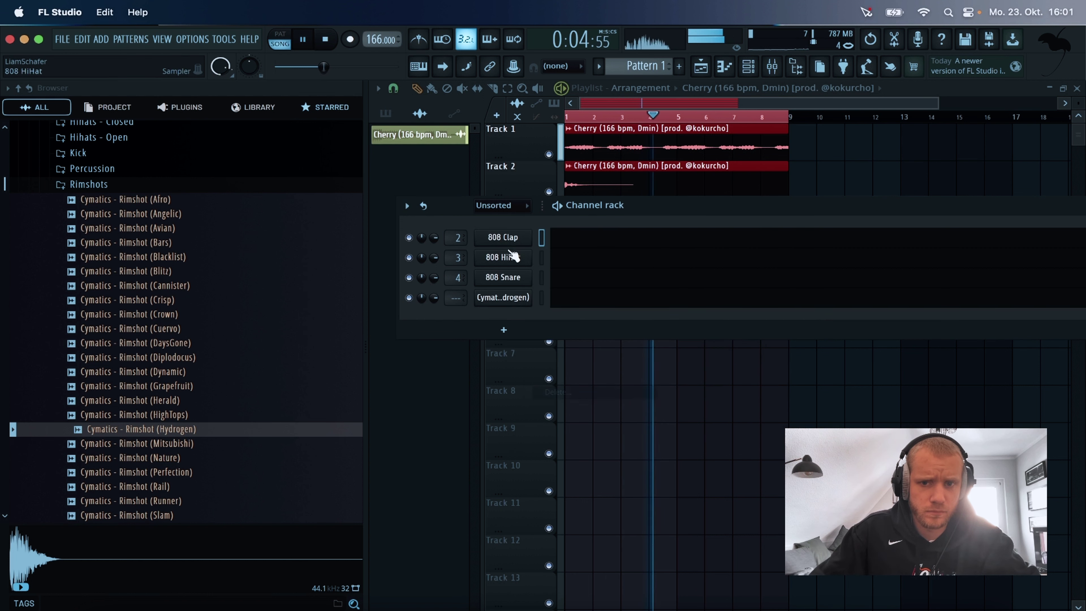
{"action": "right_click", "coordinate": [503, 237]}
{"action": "left_click", "coordinate": [557, 392]}
{"action": "right_click", "coordinate": [502, 237]}
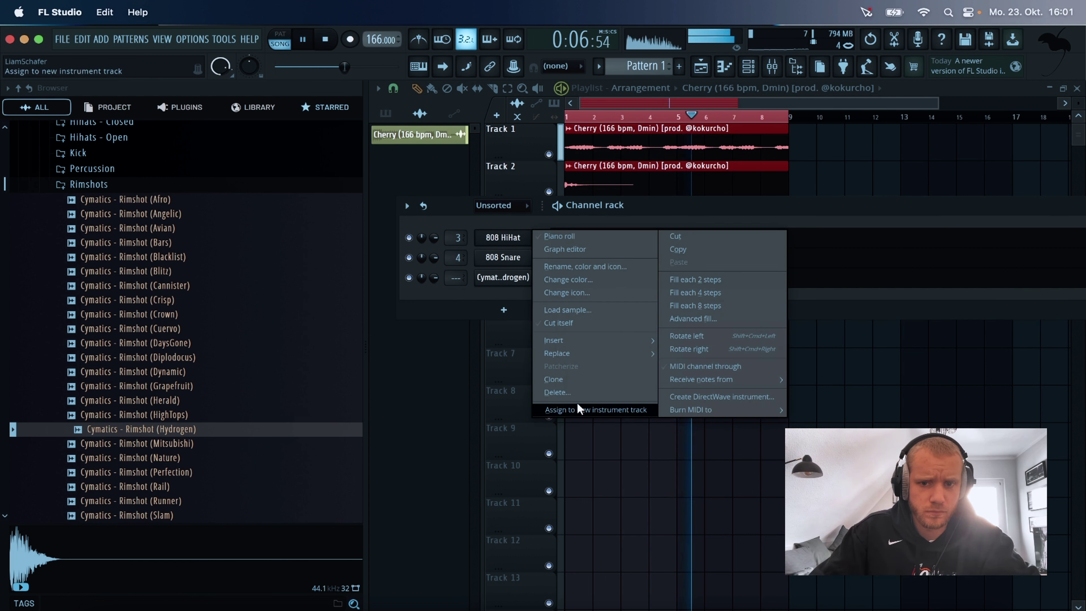
{"action": "left_click", "coordinate": [557, 392]}
{"action": "right_click", "coordinate": [503, 237]}
{"action": "left_click", "coordinate": [605, 397]}
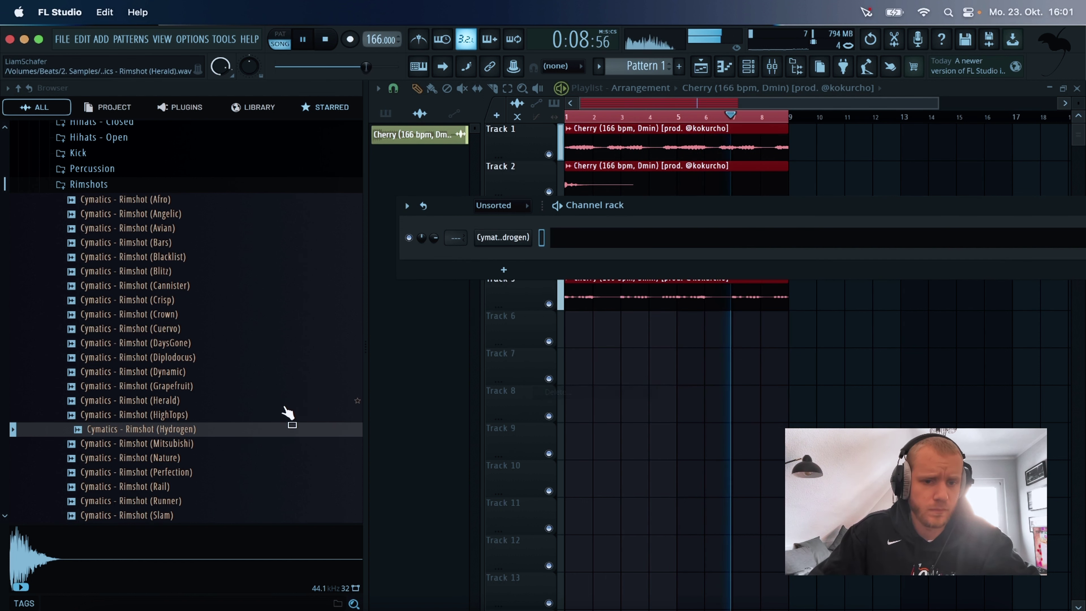
Expand the Percussion folder and audition the Atlantis, Bailar and Baked Tape percs.
{"action": "left_click", "coordinate": [99, 168]}
{"action": "scroll", "coordinate": [138, 201], "scroll_direction": "up", "scroll_amount": 2}
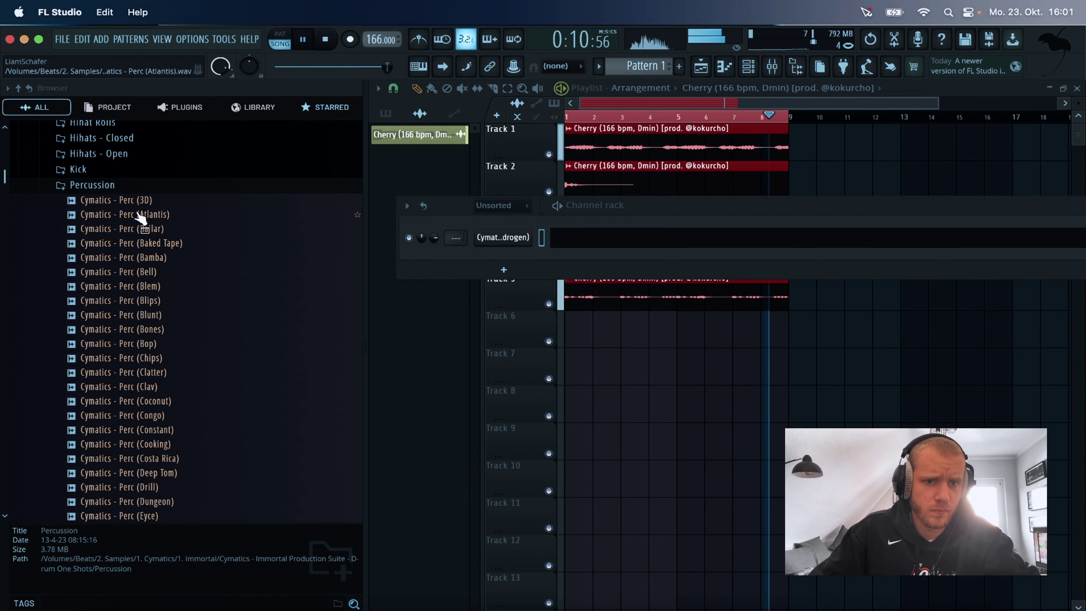
{"action": "left_click", "coordinate": [141, 215]}
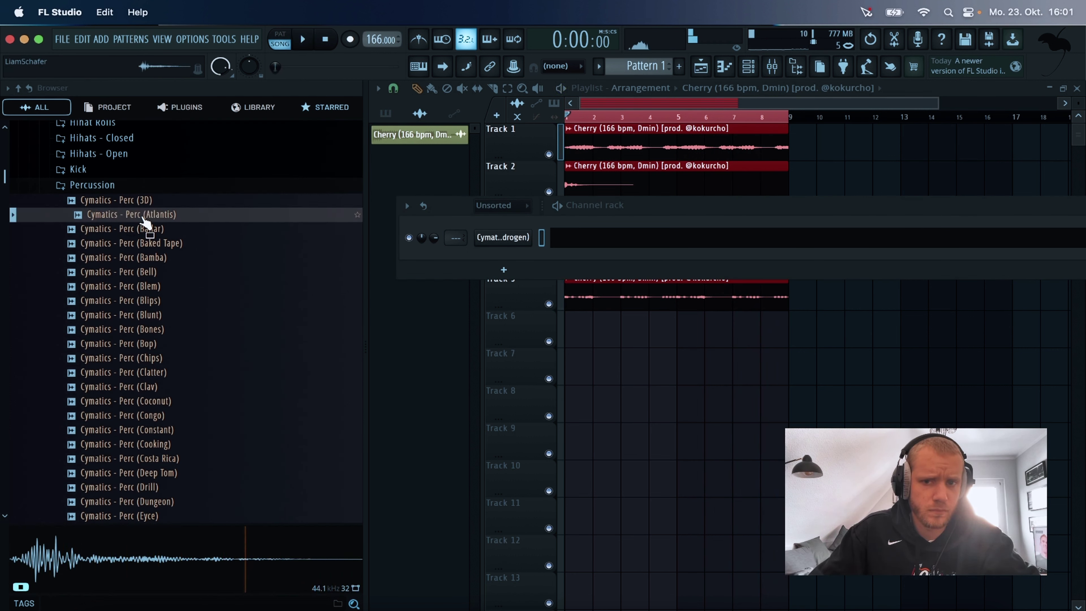
{"action": "left_click", "coordinate": [151, 230]}
{"action": "left_click", "coordinate": [150, 243]}
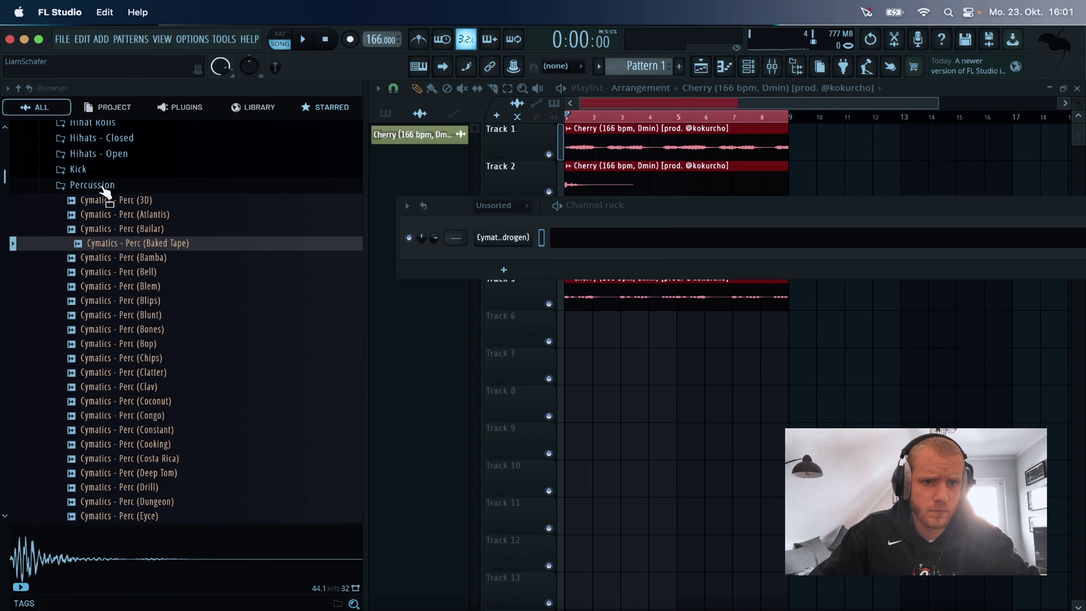
Go back to the Rimshots folder, preview Cymatics - Rimshot (Avian) and add it to the channel rack as a new channel.
{"action": "left_click", "coordinate": [92, 184]}
{"action": "left_click", "coordinate": [88, 200]}
{"action": "left_click", "coordinate": [129, 244]}
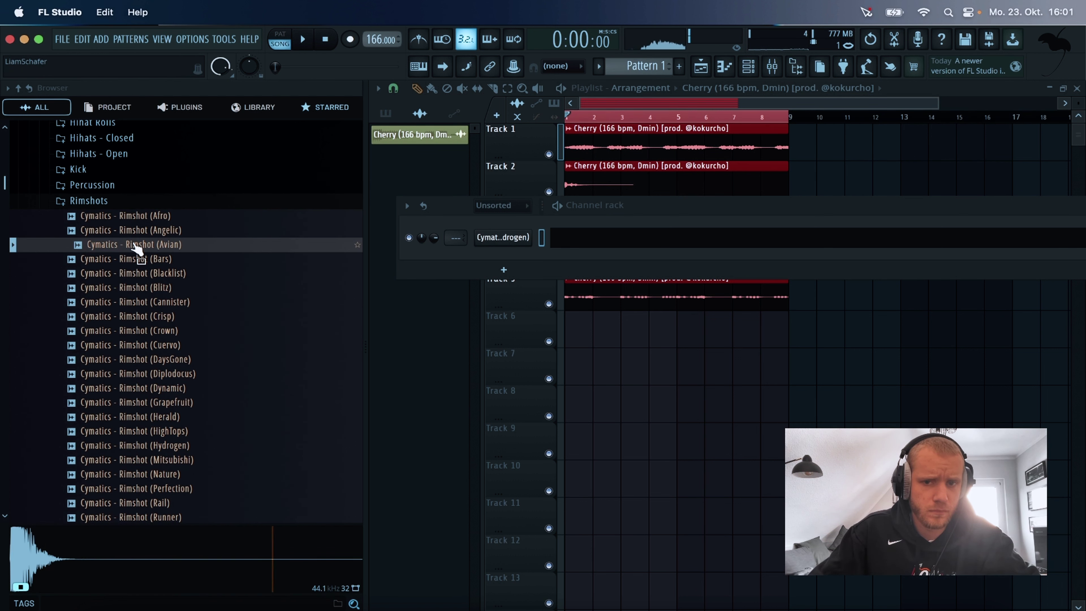
{"action": "left_click_drag", "start_coordinate": [136, 248], "coordinate": [535, 265]}
{"action": "key", "text": "F7"}
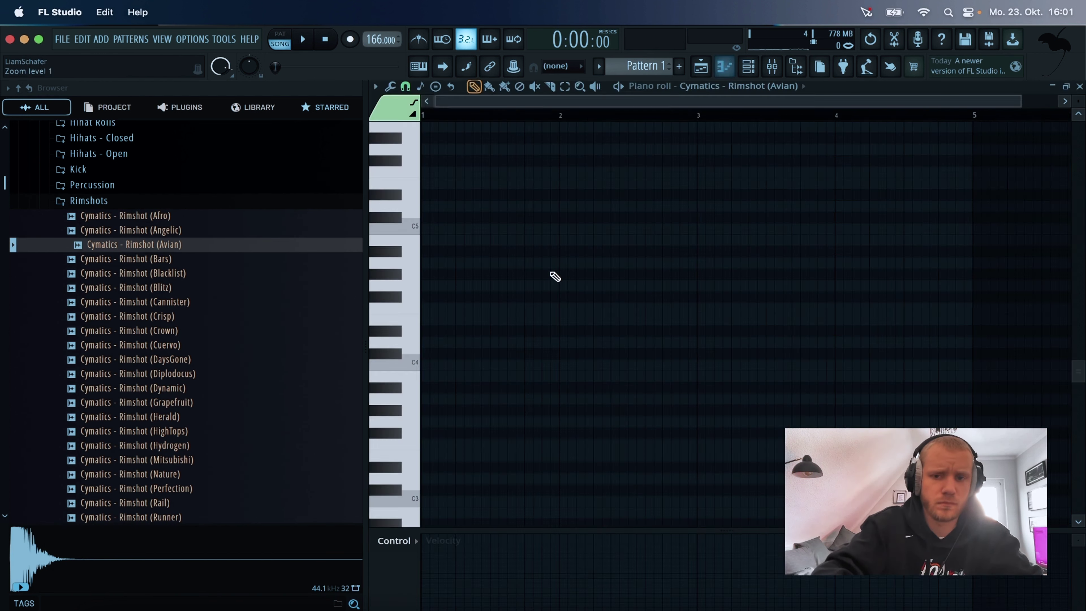
Place Pattern 1 on Track 6 of the playlist across bars 1 to 8, and open the Avian rimshot's piano roll.
{"action": "left_click", "coordinate": [698, 67]}
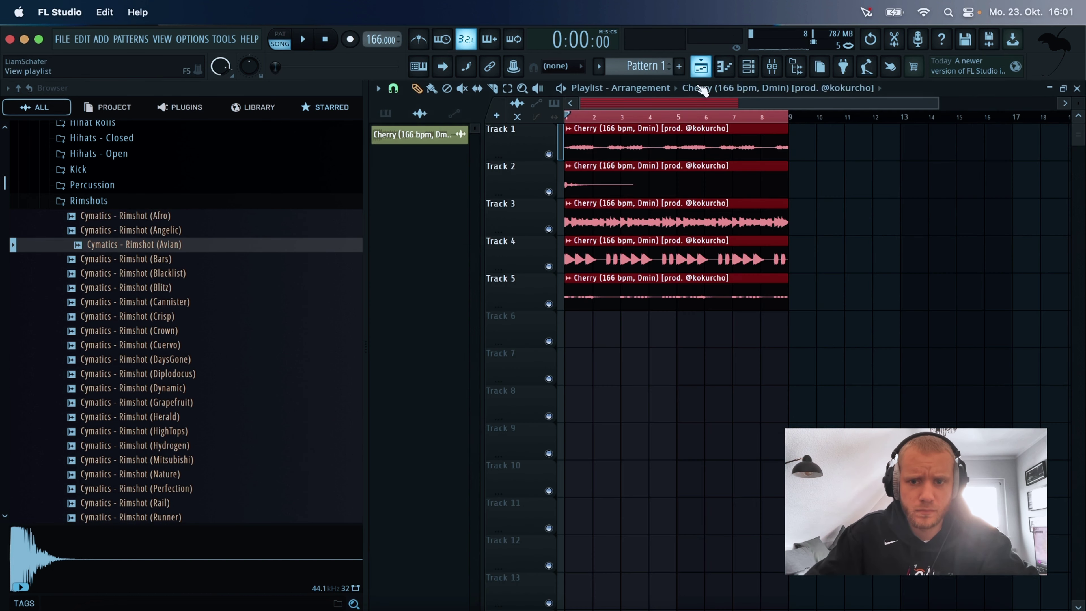
{"action": "left_click", "coordinate": [588, 343]}
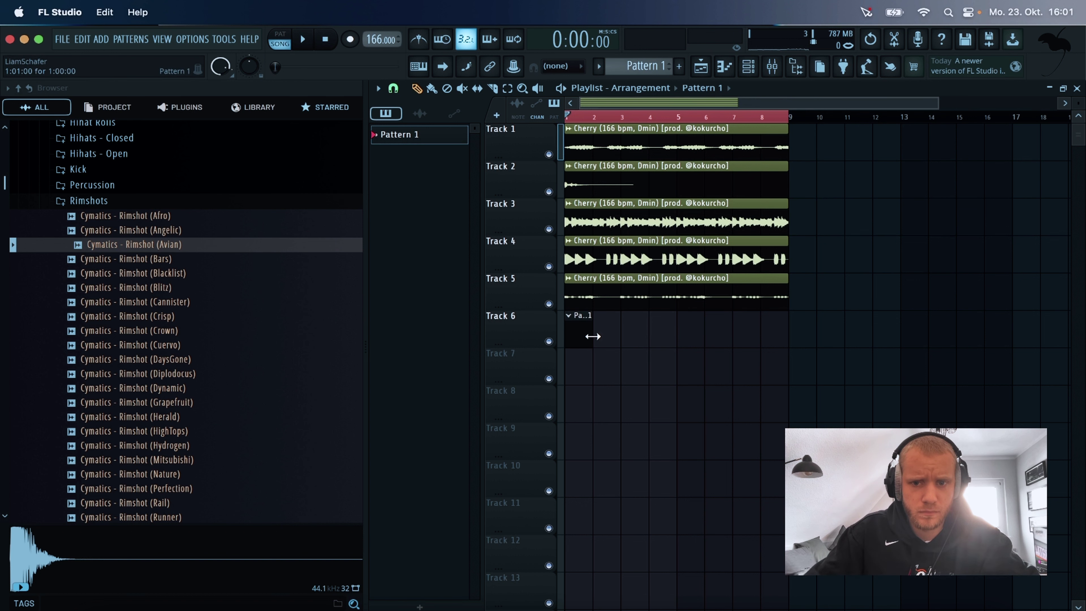
{"action": "left_click_drag", "start_coordinate": [593, 336], "coordinate": [761, 351]}
{"action": "left_click", "coordinate": [747, 66]}
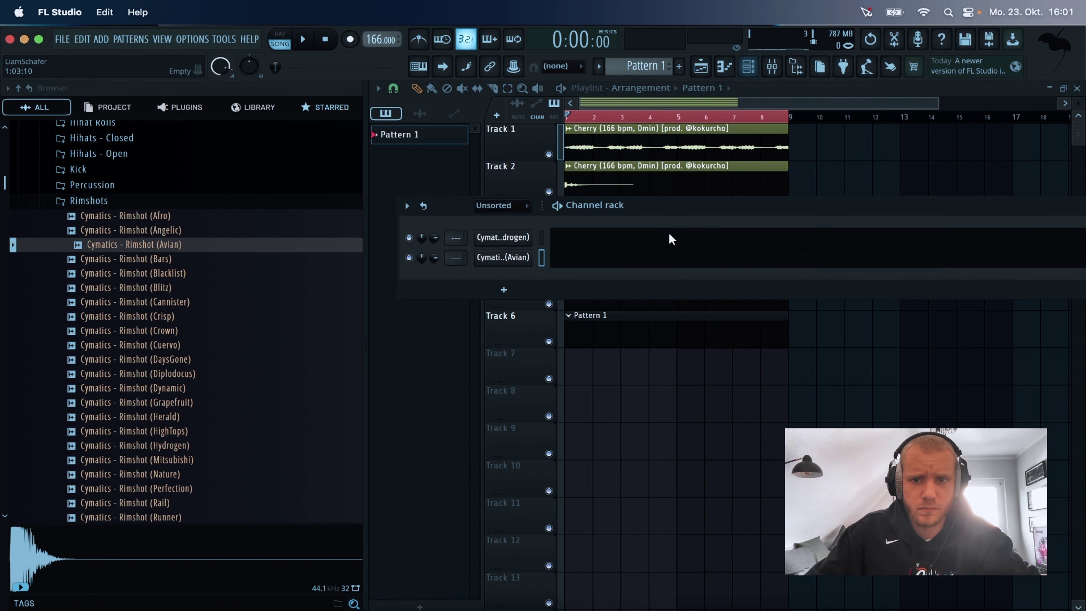
{"action": "left_click", "coordinate": [620, 225]}
{"action": "key", "text": "space"}
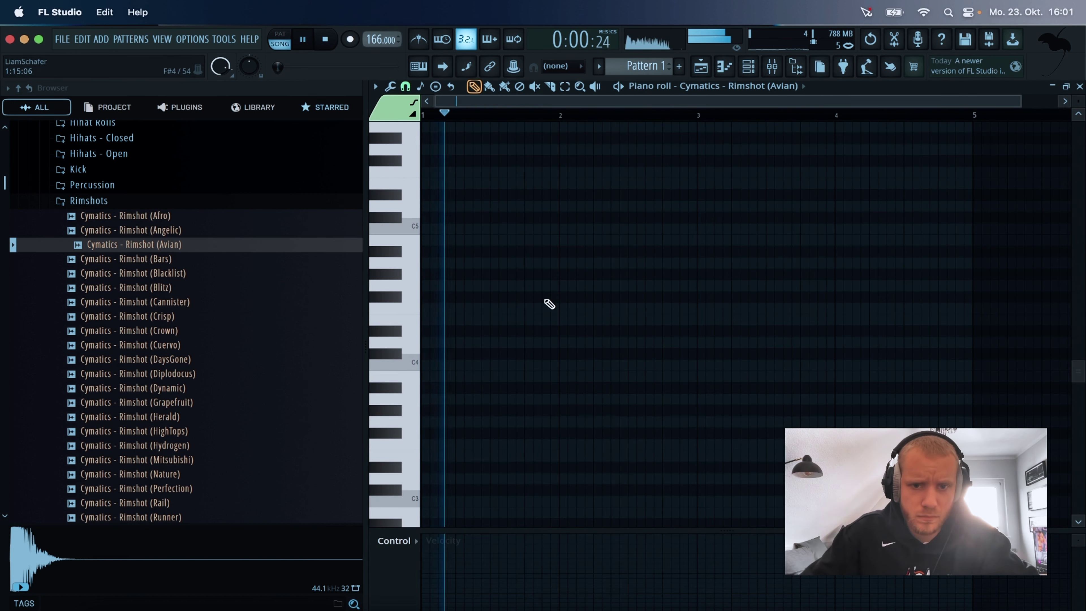
{"action": "scroll", "coordinate": [530, 312], "scroll_direction": "up", "scroll_amount": 3}
{"action": "left_click", "coordinate": [490, 297]}
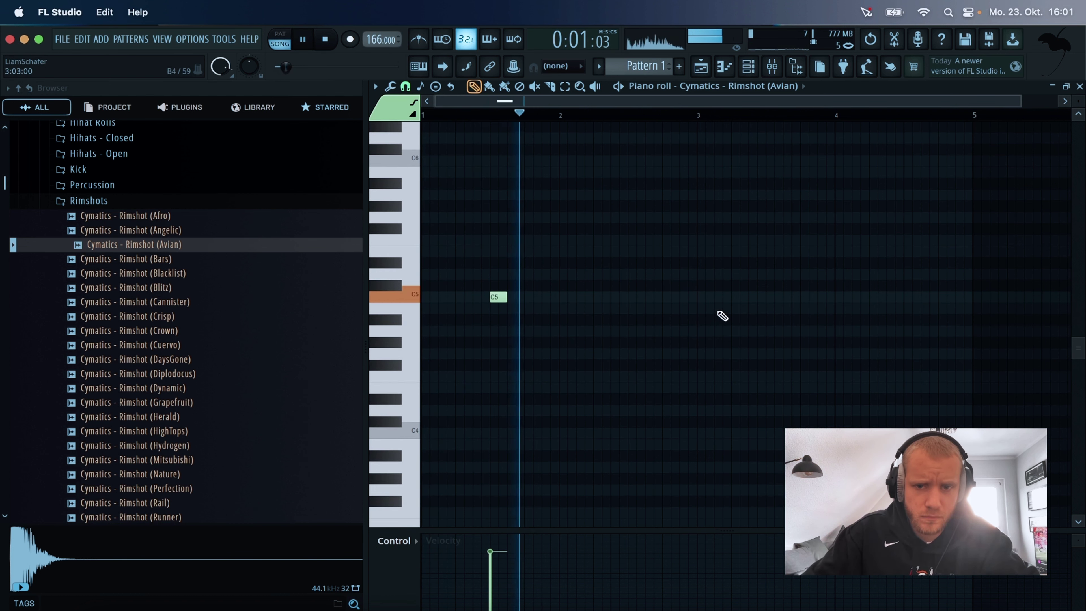
{"action": "left_click", "coordinate": [635, 297]}
{"action": "right_click", "coordinate": [635, 297]}
{"action": "right_click", "coordinate": [497, 297]}
{"action": "key", "text": "space"}
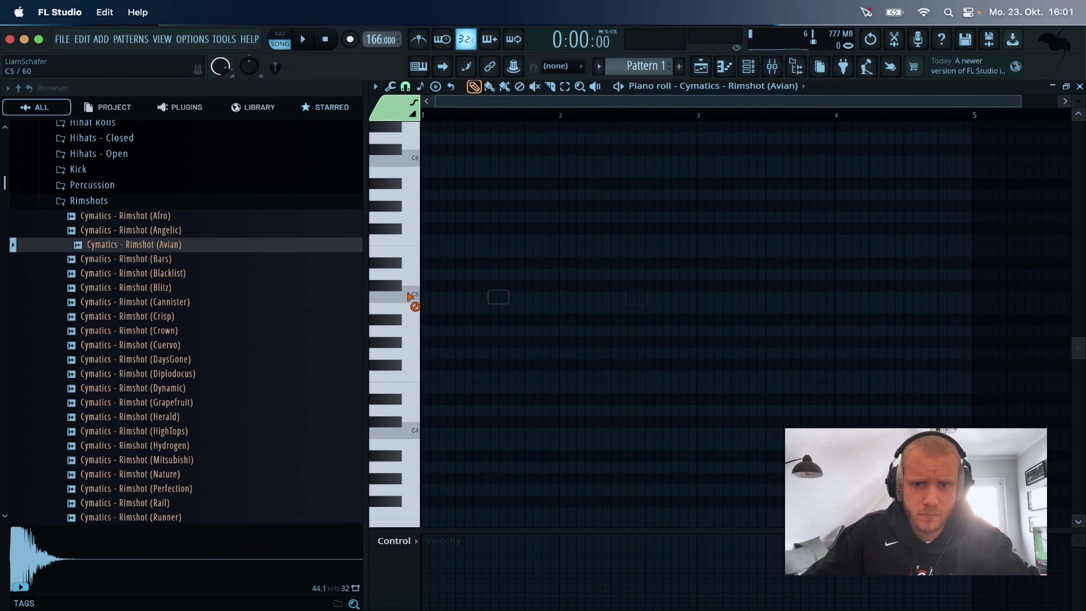
Change the piano roll note colour to light blue and place a C5 Avian rimshot on the third beat of bars 1 to 4.
{"action": "left_click", "coordinate": [388, 111]}
{"action": "left_click", "coordinate": [374, 216]}
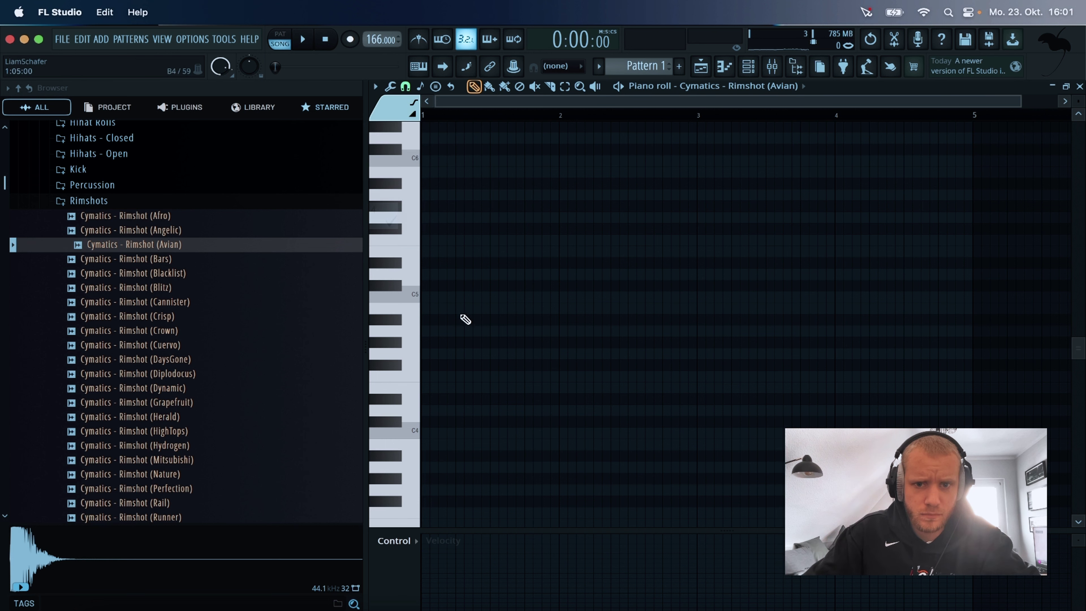
{"action": "key", "text": "space"}
{"action": "left_click", "coordinate": [493, 299]}
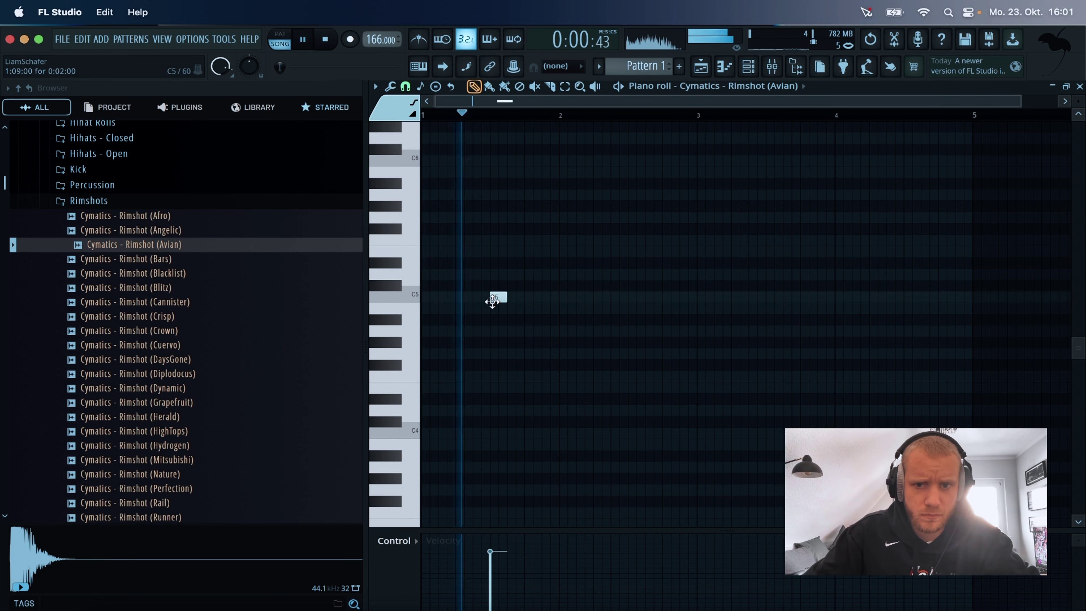
{"action": "left_click", "coordinate": [631, 298]}
{"action": "scroll", "coordinate": [788, 230], "scroll_direction": "right", "scroll_amount": 2}
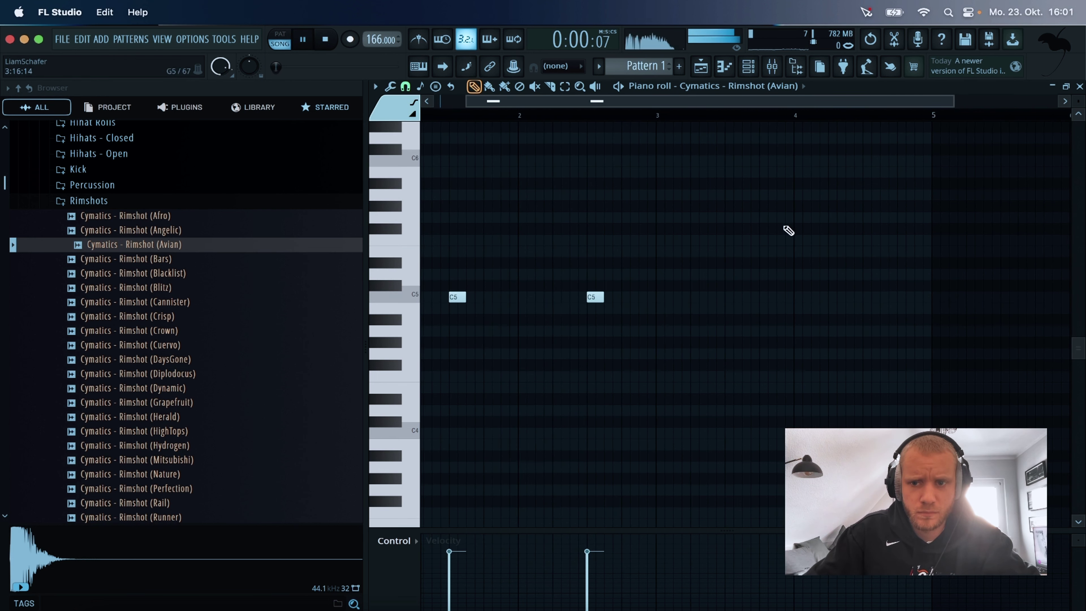
{"action": "left_click", "coordinate": [732, 298]}
{"action": "scroll", "coordinate": [757, 306], "scroll_direction": "right", "scroll_amount": 5}
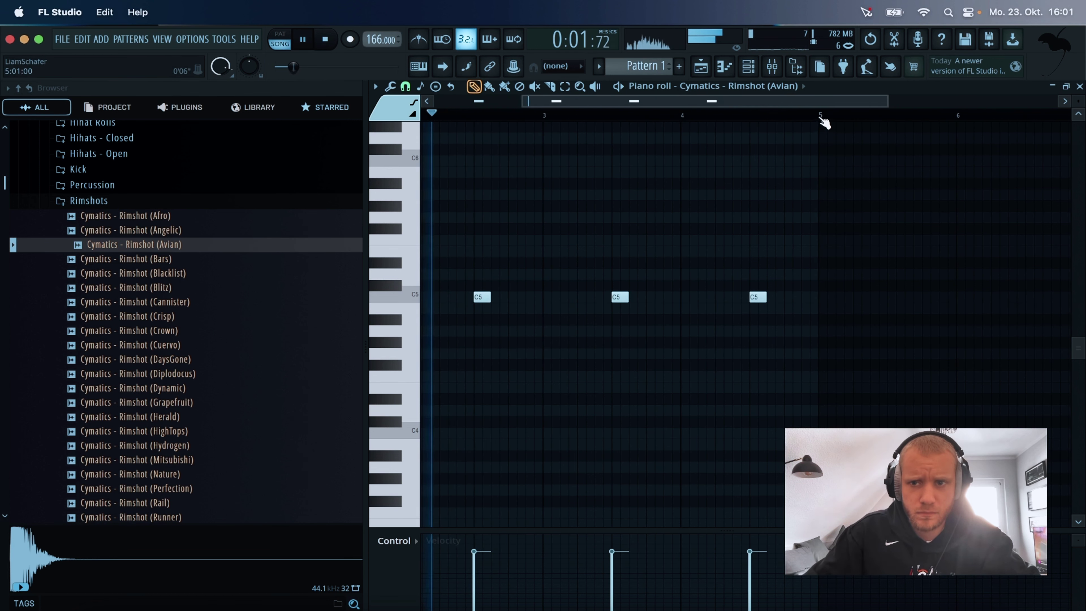
Duplicate the four-bar Avian rimshot pattern into bars 5 to 8 and play it back.
{"action": "key", "text": "ctrl+a"}
{"action": "key", "text": "ctrl+b"}
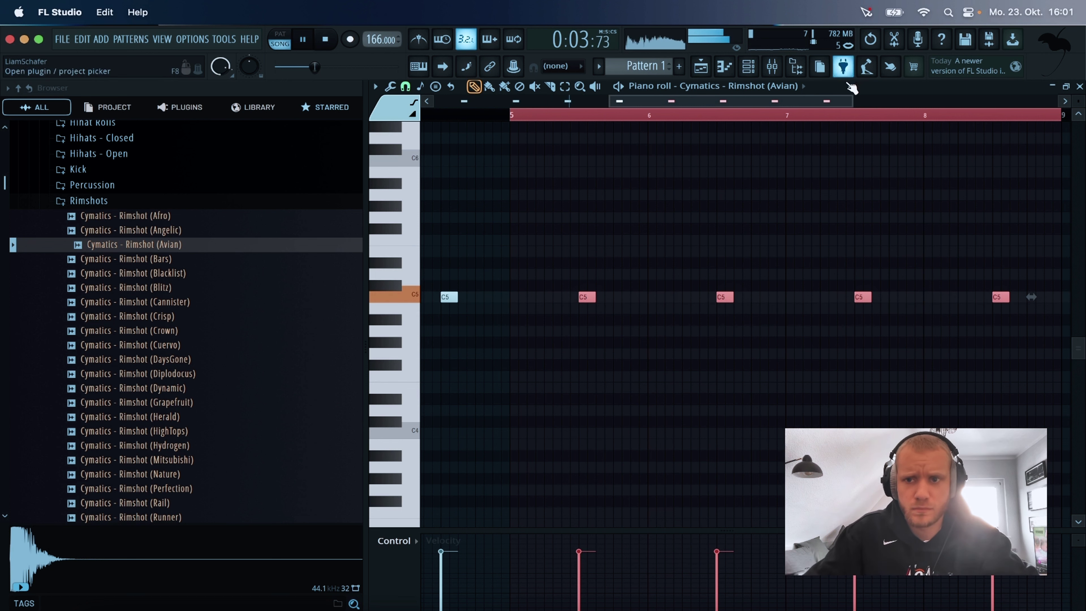
{"action": "left_click_drag", "start_coordinate": [609, 101], "coordinate": [434, 101]}
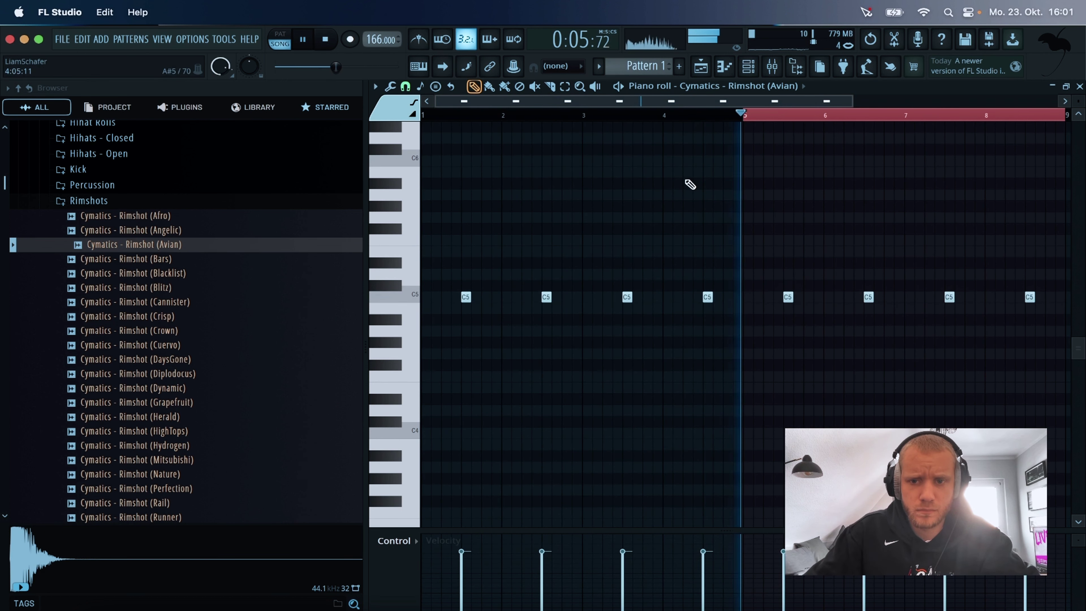
{"action": "key", "text": "space"}
{"action": "left_click", "coordinate": [470, 115]}
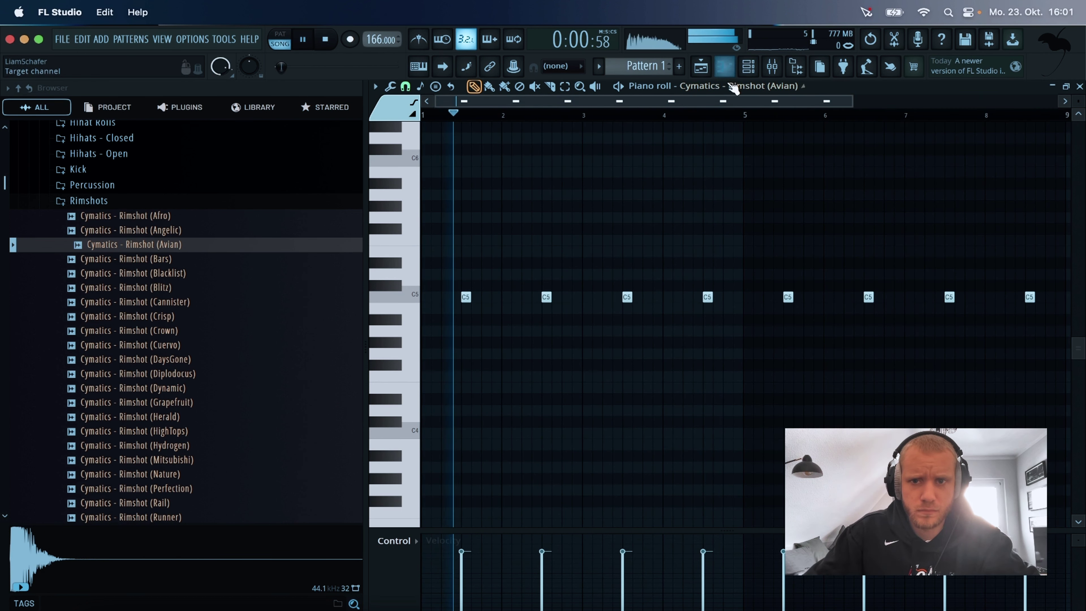
Switch to the Hydrogen rimshot and add lower-velocity C5 notes matching the Avian hits in bars 1 to 4, plus one early in bar 2.
{"action": "left_click", "coordinate": [802, 87]}
{"action": "left_click", "coordinate": [807, 156]}
{"action": "key", "text": "space"}
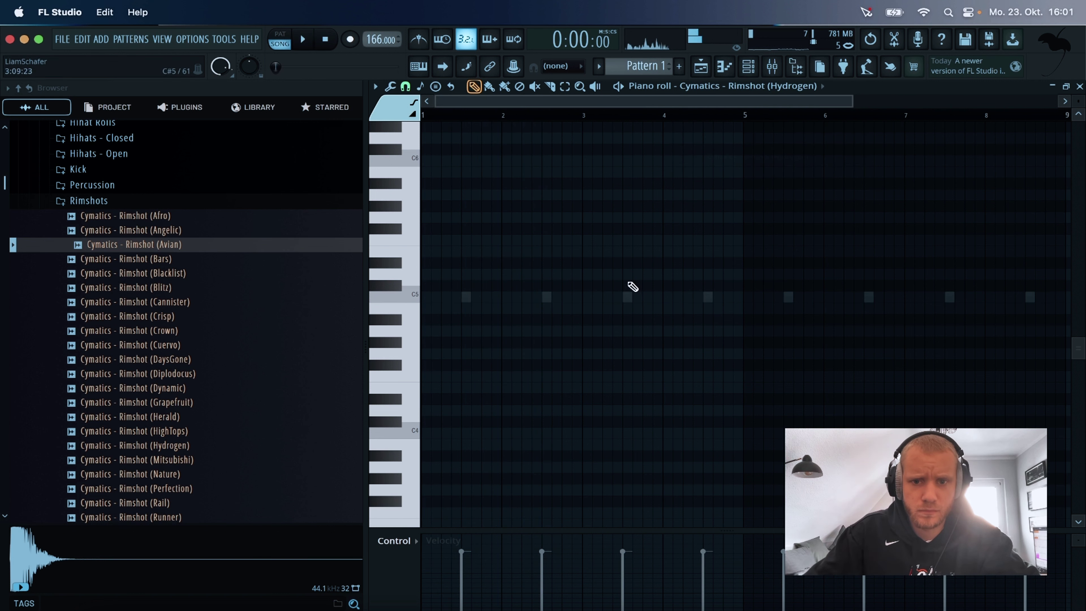
{"action": "key", "text": "space"}
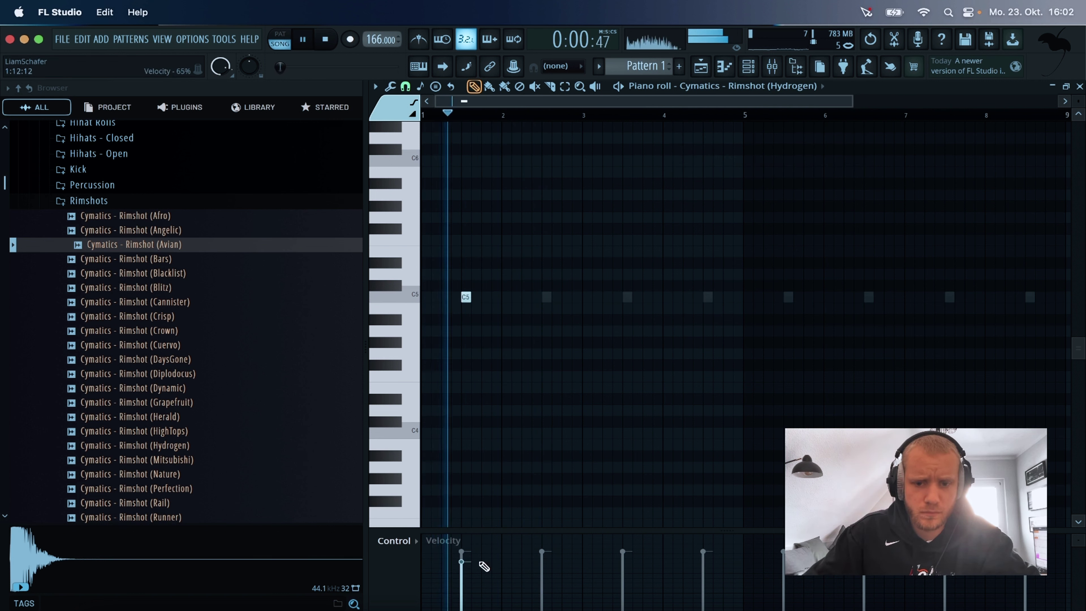
{"action": "left_click", "coordinate": [547, 296]}
{"action": "left_click", "coordinate": [627, 297]}
{"action": "left_click", "coordinate": [516, 297]}
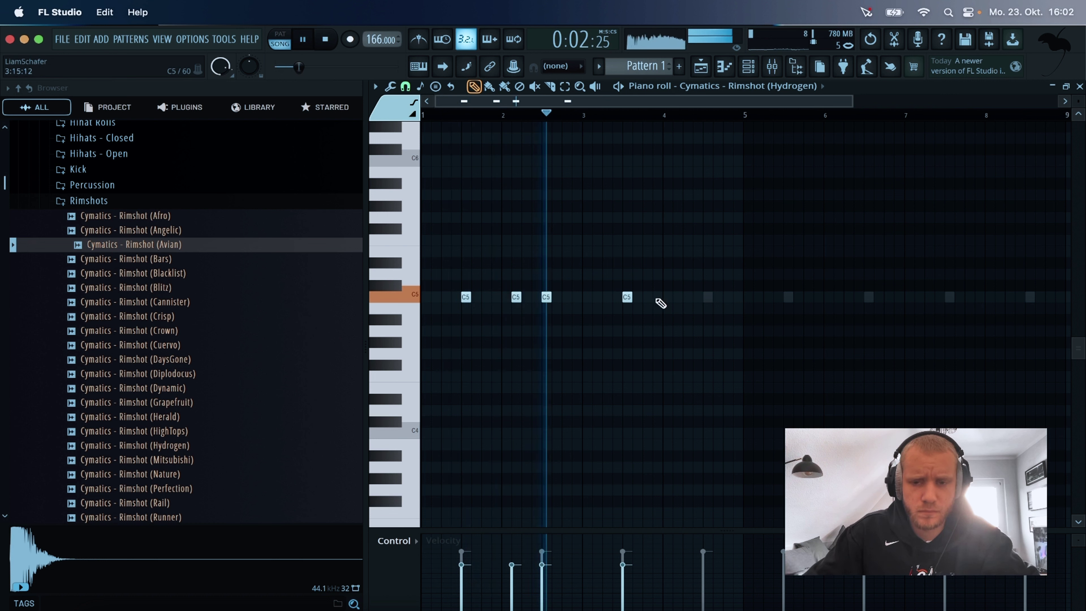
{"action": "left_click", "coordinate": [708, 297]}
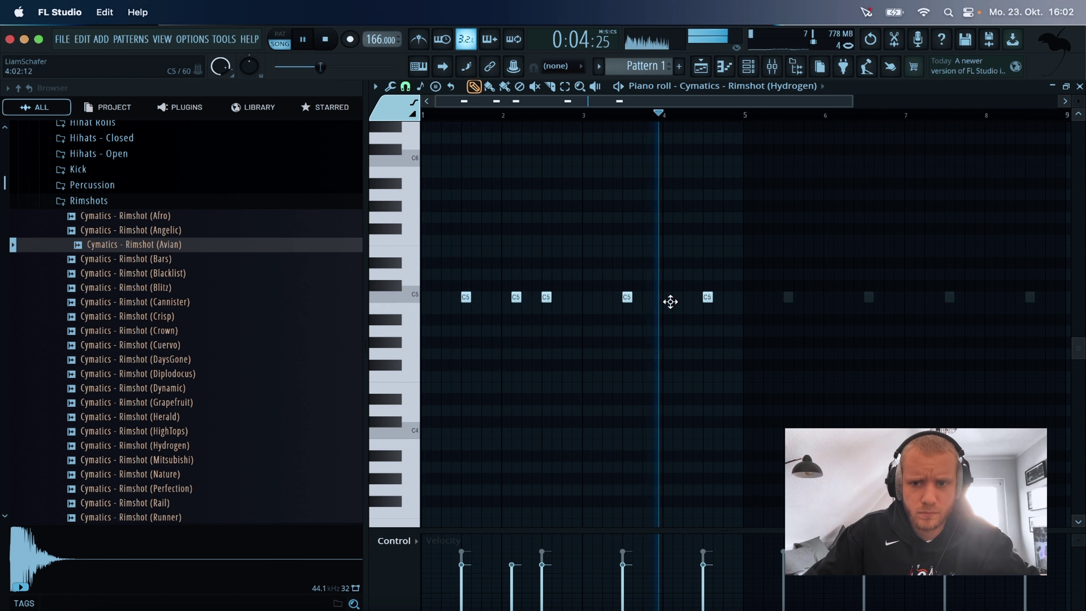
Add extra C5 Hydrogen rimshots near the end of bar 3, early in bar 4 and near the end of bar 4.
{"action": "left_click", "coordinate": [657, 296]}
{"action": "left_click", "coordinate": [677, 297]}
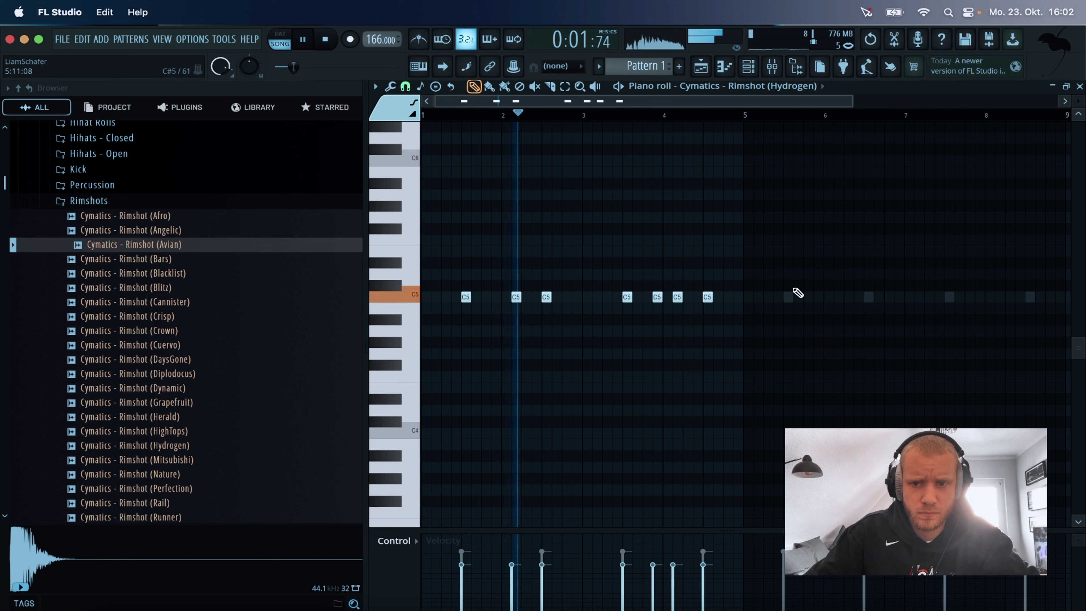
{"action": "left_click", "coordinate": [728, 297]}
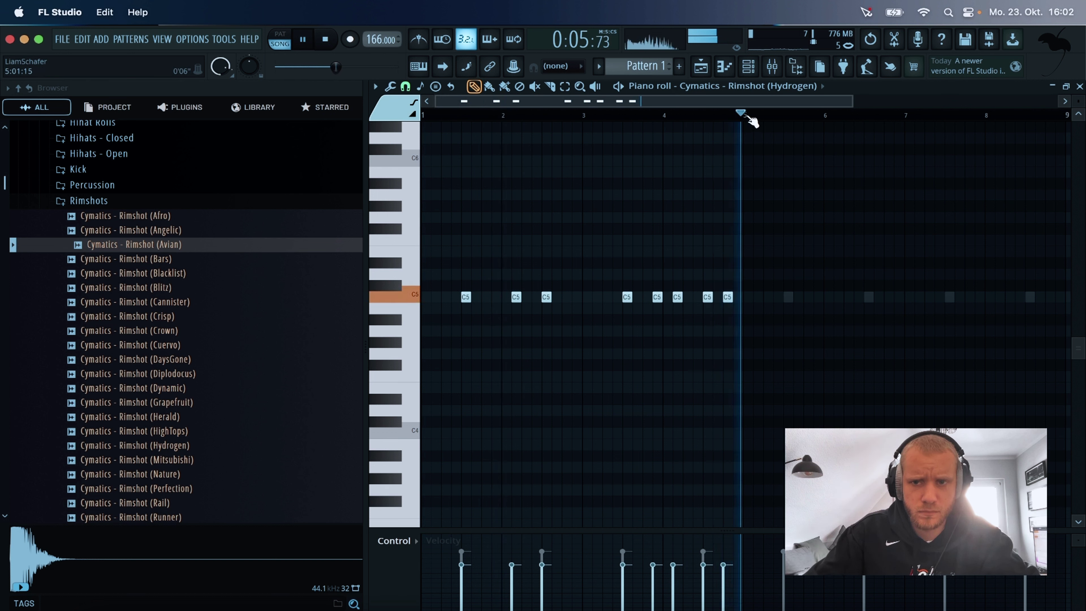
{"action": "left_click_drag", "start_coordinate": [728, 297], "coordinate": [737, 297]}
{"action": "left_click", "coordinate": [690, 114]}
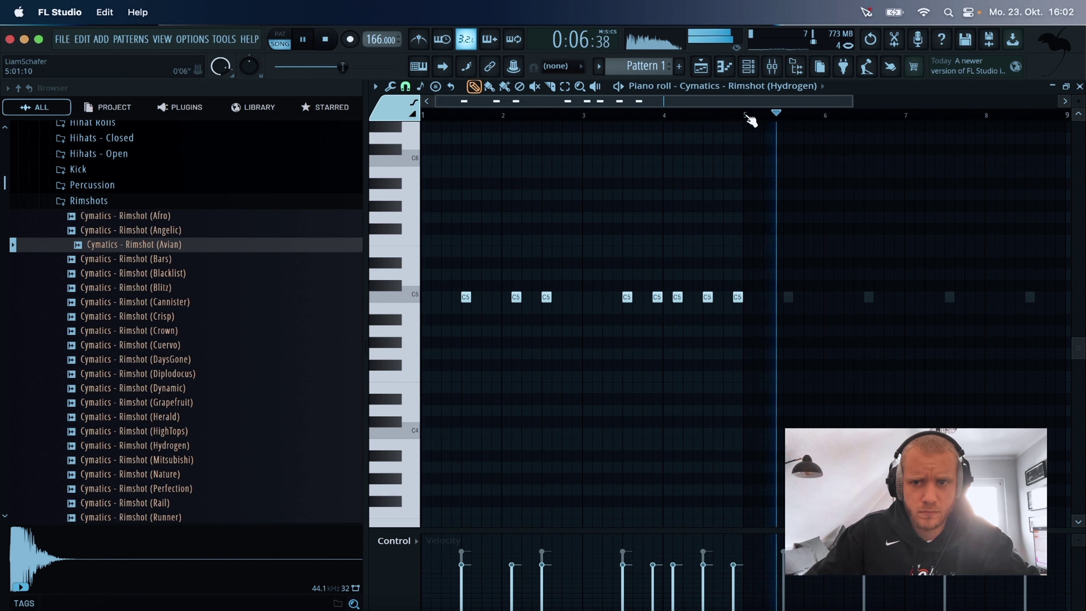
Duplicate the four-bar Hydrogen rimshot pattern into bars 5 to 8 and play it from bar 1.
{"action": "key", "text": "ctrl+a"}
{"action": "key", "text": "ctrl+b"}
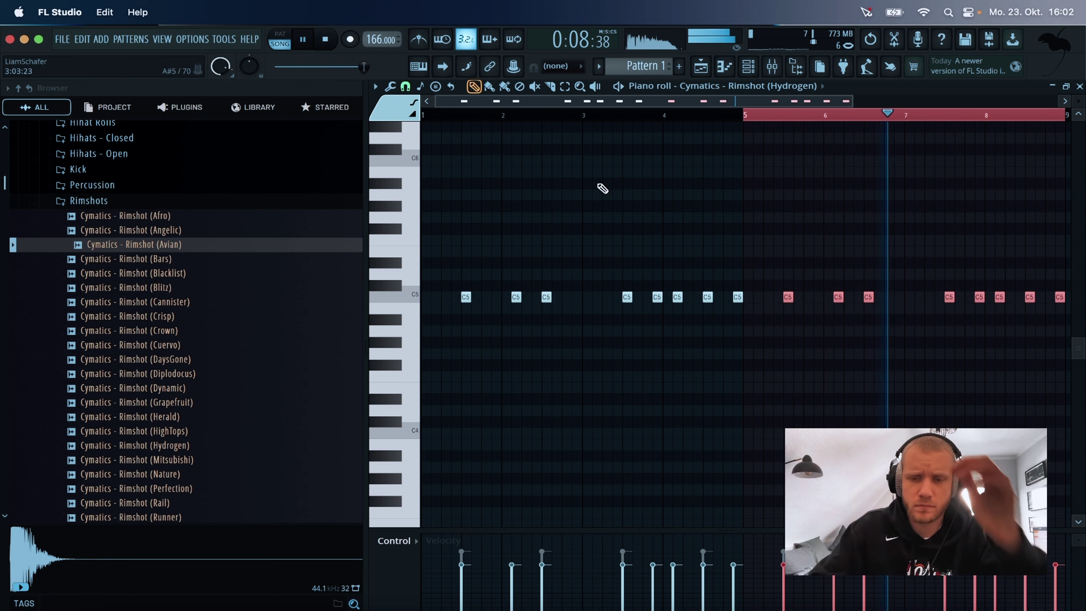
{"action": "left_click", "coordinate": [443, 114]}
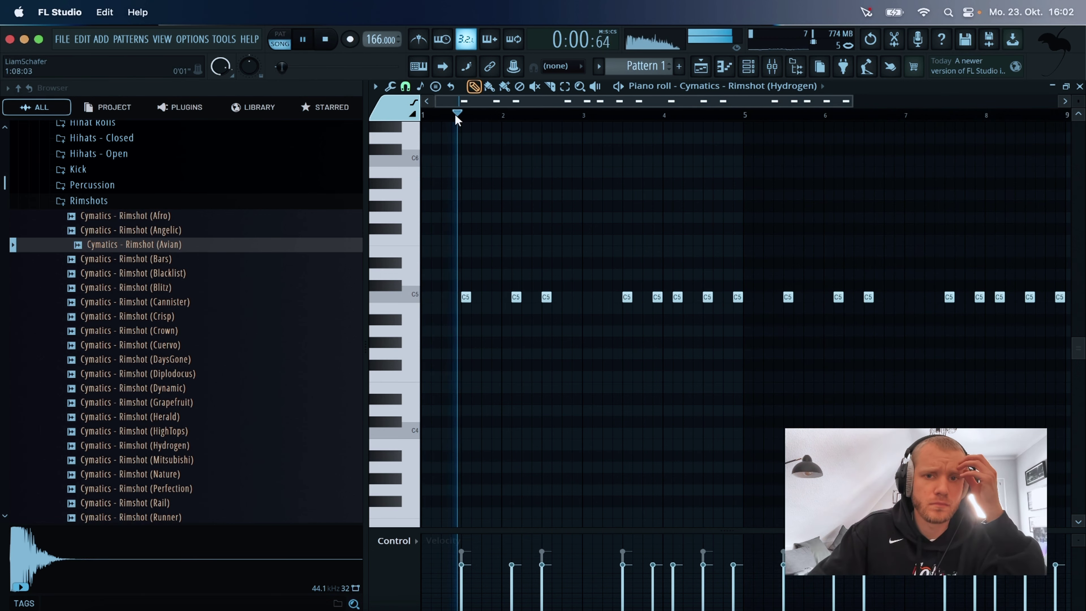
Expand the Hihats - Closed folder and audition the Drill 1, Drill 2, Halftime 1, IvoryCoast, Kush, London and Maze hi-hats over the beat.
{"action": "left_click", "coordinate": [124, 201]}
{"action": "scroll", "coordinate": [134, 171], "scroll_direction": "up", "scroll_amount": 2}
{"action": "left_click", "coordinate": [133, 170]}
{"action": "left_click", "coordinate": [173, 274]}
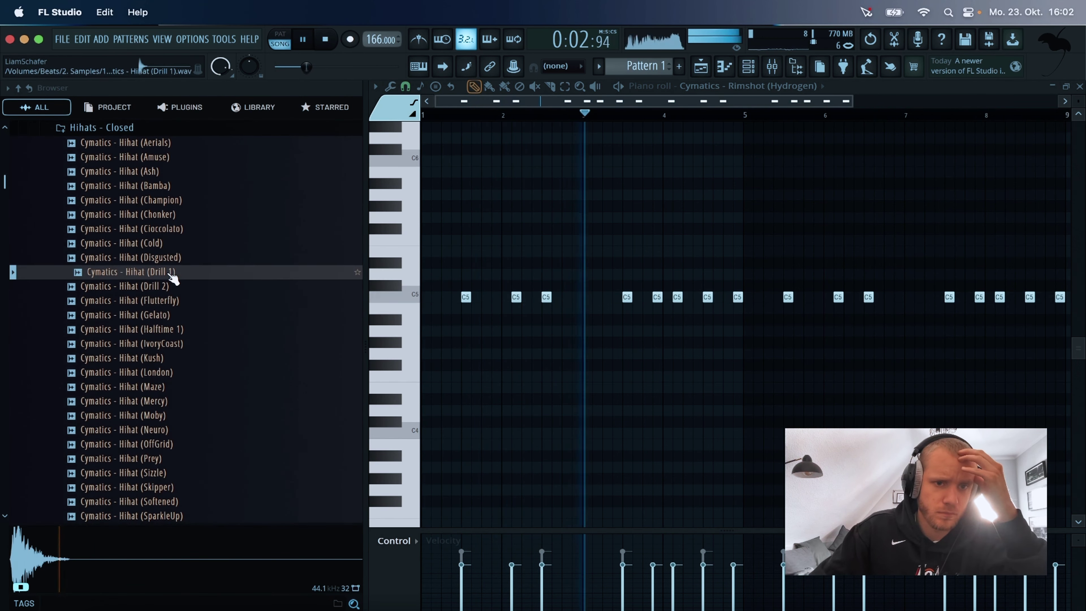
{"action": "left_click", "coordinate": [174, 287]}
{"action": "left_click", "coordinate": [182, 328]}
{"action": "left_click", "coordinate": [177, 344]}
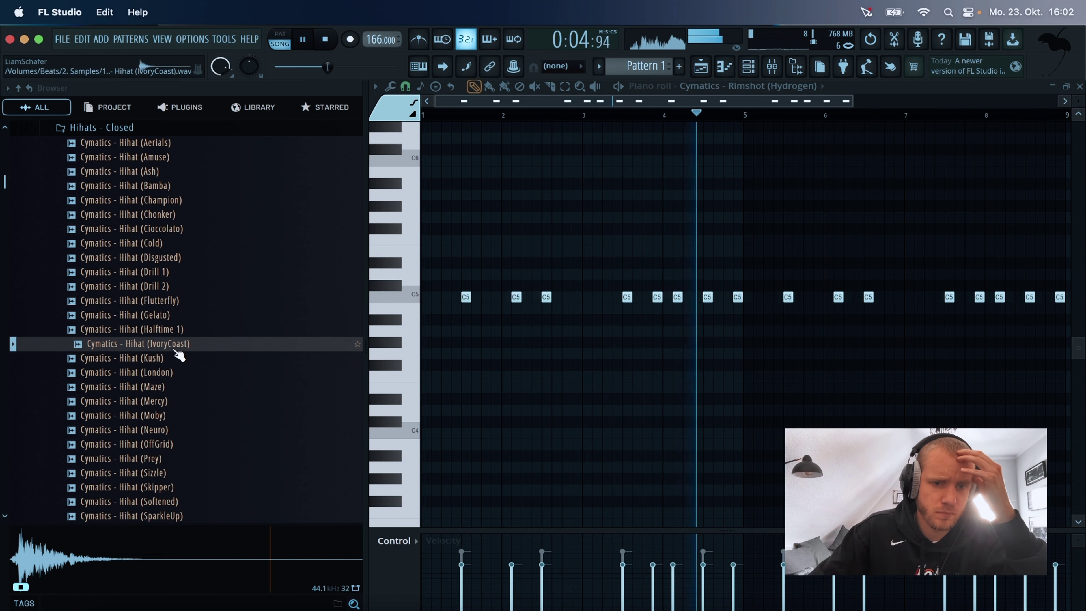
{"action": "left_click", "coordinate": [178, 358]}
{"action": "left_click", "coordinate": [176, 372]}
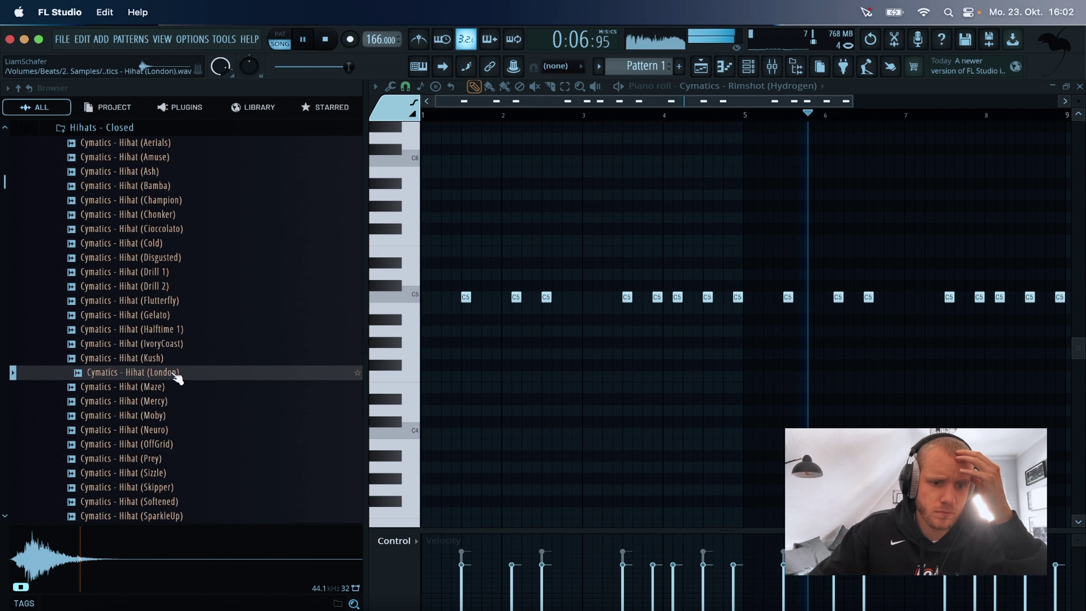
{"action": "left_click", "coordinate": [177, 387]}
{"action": "left_click", "coordinate": [168, 359]}
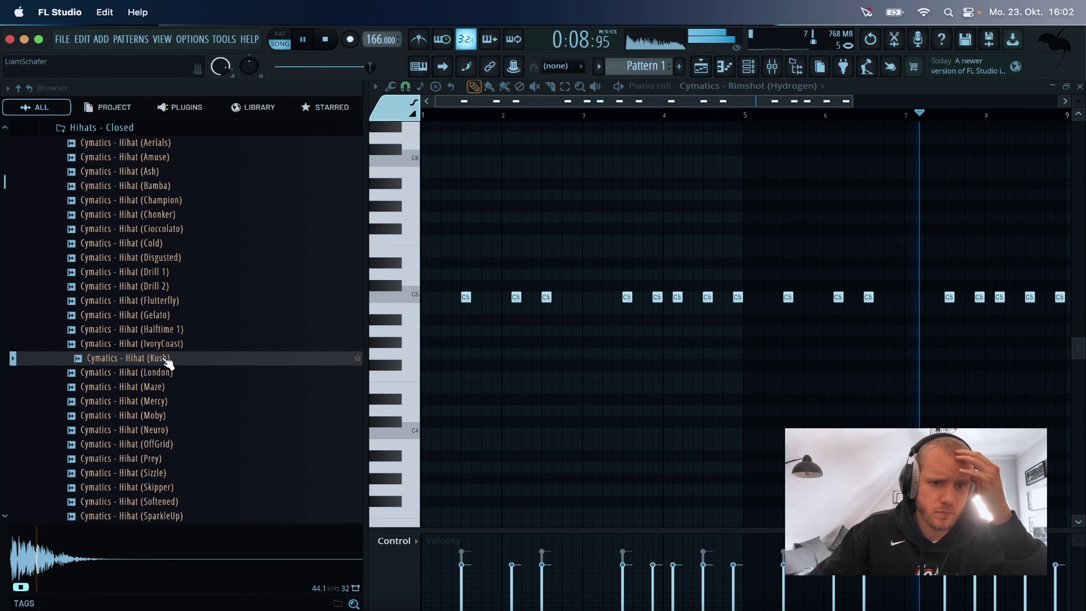
Add Cymatics - Hihat (Kush) to the channel rack as a new channel and return to the piano roll.
{"action": "key", "text": "F6"}
{"action": "left_click_drag", "start_coordinate": [168, 360], "coordinate": [485, 276]}
{"action": "key", "text": "F6"}
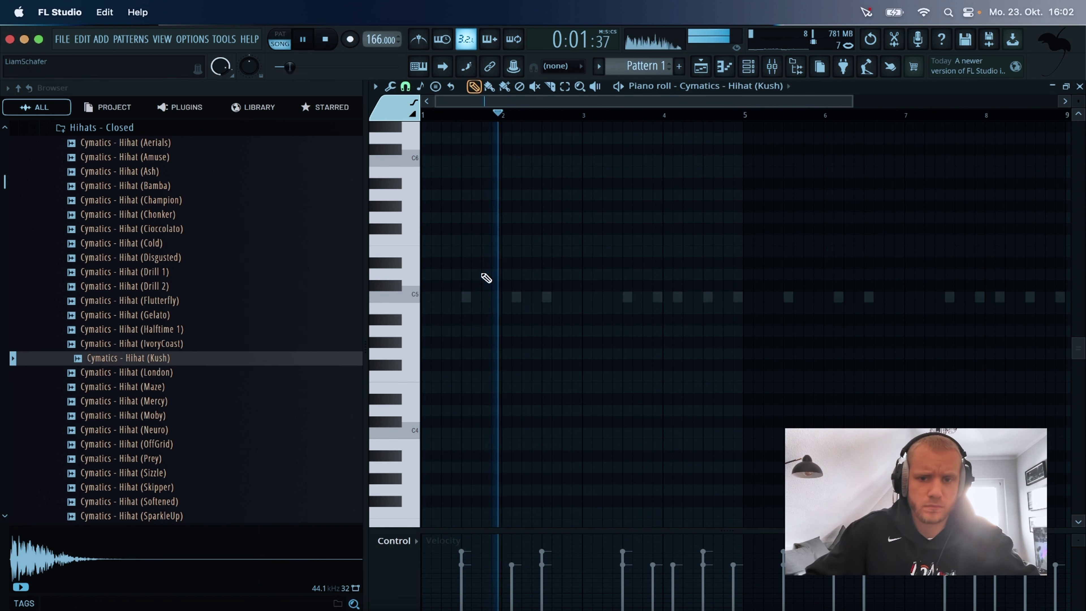
Draw four consecutive C5 Kush hi-hats from the start of bar 1 and duplicate them to fill bars 1 to 8.
{"action": "key", "text": "space"}
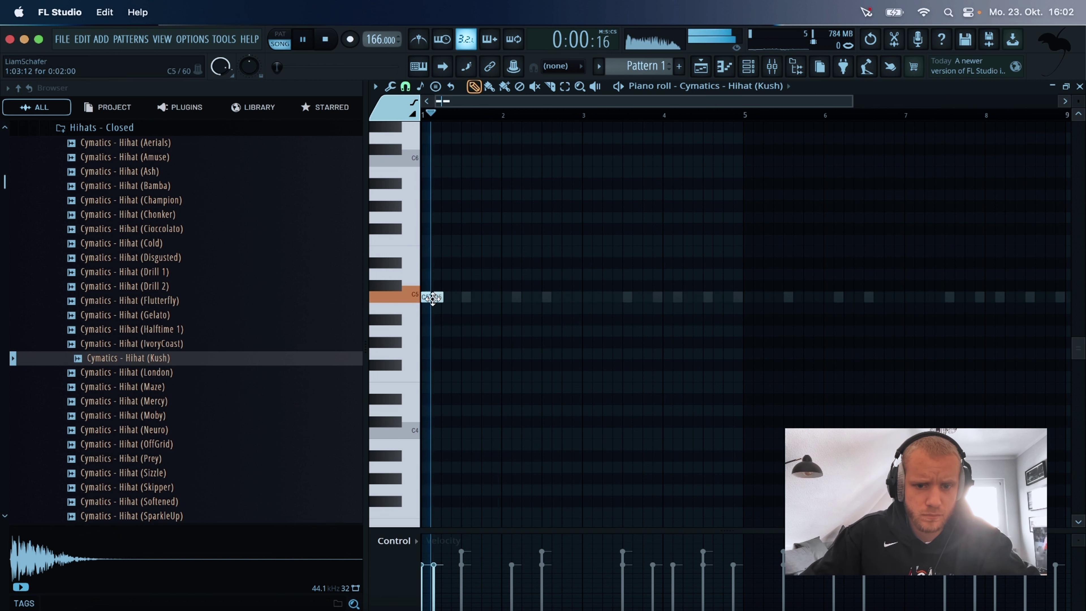
{"action": "key", "text": "space"}
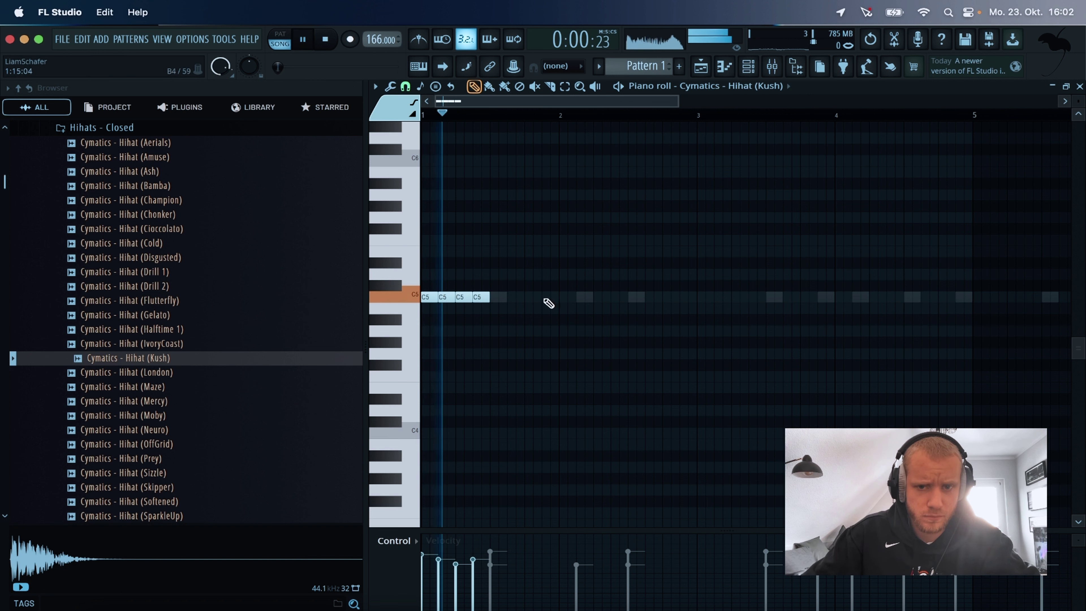
{"action": "key", "text": "ctrl+a"}
{"action": "key", "text": "ctrl+b"}
{"action": "key", "text": "ctrl+b"}
{"action": "key", "text": "ctrl+b"}
{"action": "key", "text": "ctrl+b"}
{"action": "key", "text": "ctrl+b"}
{"action": "key", "text": "ctrl+b"}
{"action": "key", "text": "ctrl+b"}
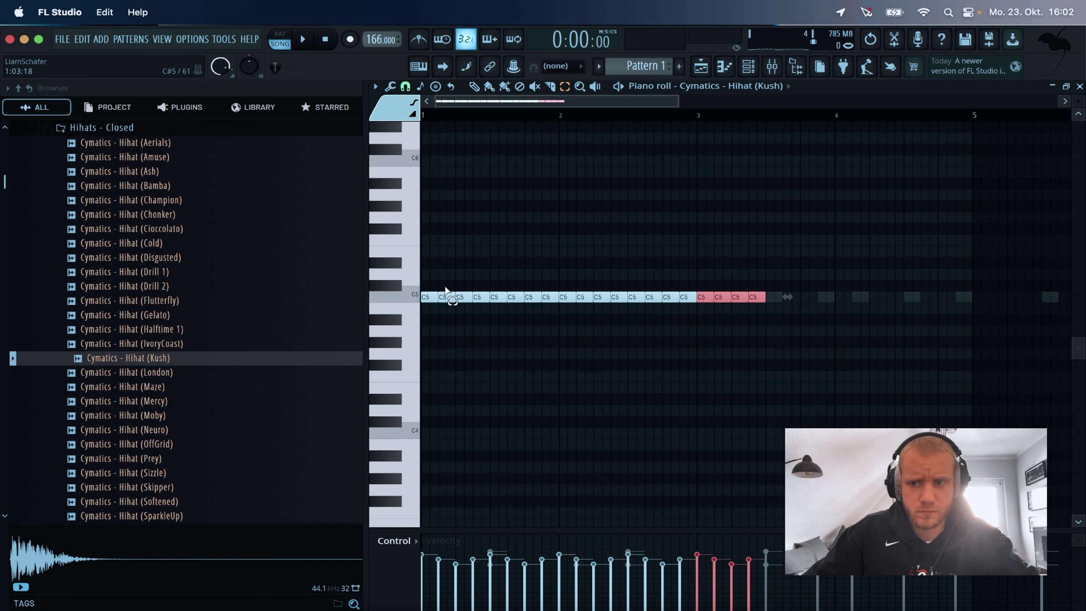
{"action": "key", "text": "ctrl+b"}
{"action": "key", "text": "ctrl+b"}
{"action": "key", "text": "ctrl+b"}
{"action": "key", "text": "ctrl+b"}
{"action": "key", "text": "ctrl+b"}
{"action": "key", "text": "ctrl+b"}
{"action": "key", "text": "ctrl+b"}
{"action": "key", "text": "ctrl+b"}
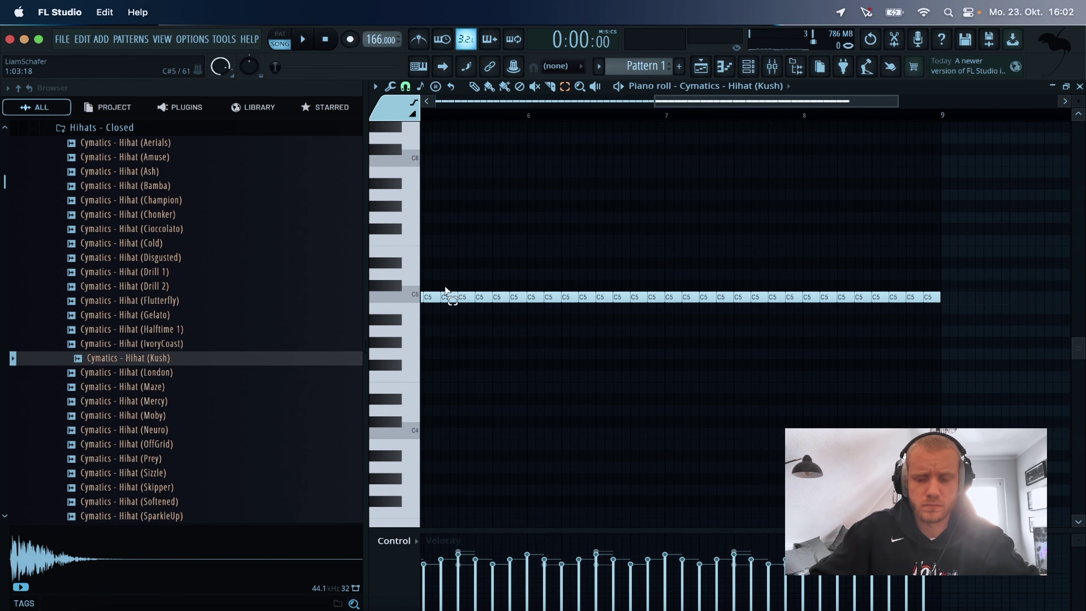
{"action": "key", "text": "space"}
{"action": "left_click_drag", "start_coordinate": [653, 101], "coordinate": [436, 101]}
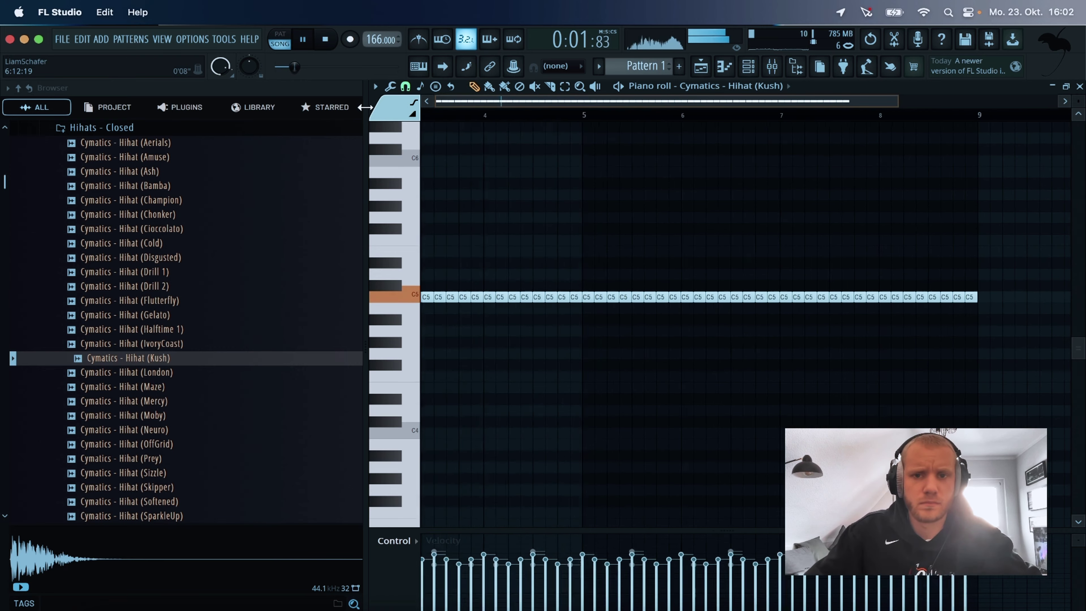
Add Cymatics - Open Hihat (Dinked) from the Hihats - Open folder as a new channel and open its piano roll.
{"action": "scroll", "coordinate": [149, 311], "scroll_direction": "up", "scroll_amount": 2}
{"action": "left_click", "coordinate": [141, 188]}
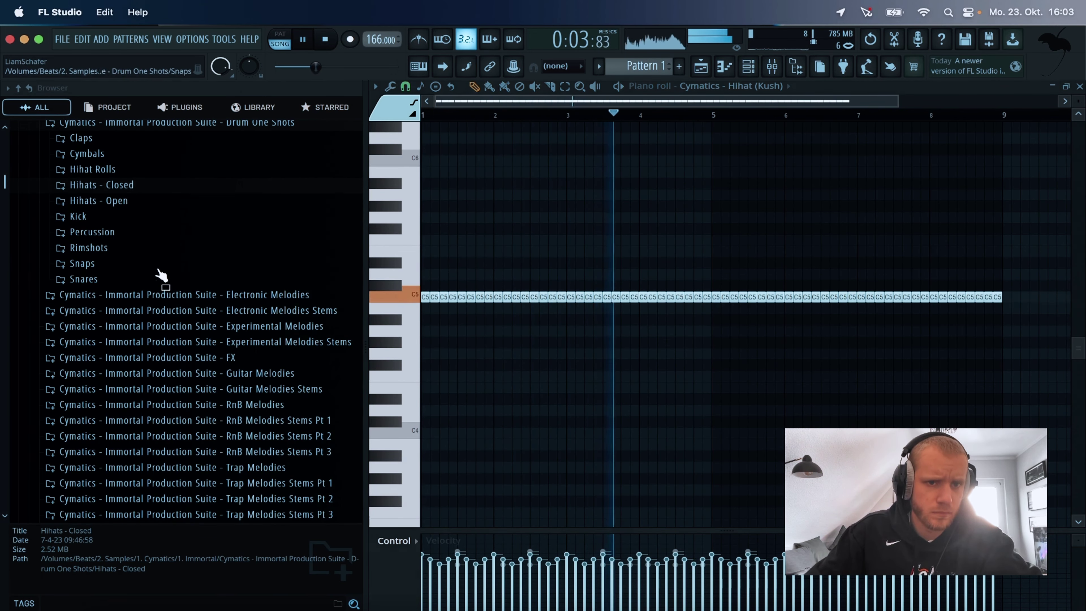
{"action": "scroll", "coordinate": [160, 278], "scroll_direction": "up", "scroll_amount": 2}
{"action": "left_click", "coordinate": [160, 263]}
{"action": "left_click", "coordinate": [218, 315]}
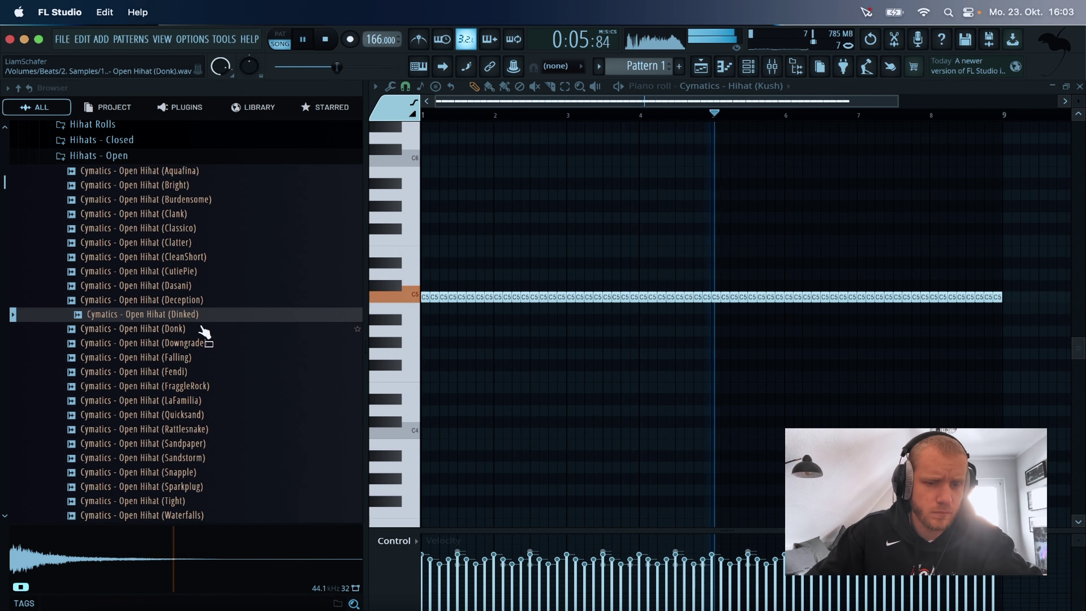
{"action": "key", "text": "F6"}
{"action": "left_click_drag", "start_coordinate": [163, 325], "coordinate": [516, 308]}
{"action": "key", "text": "F6"}
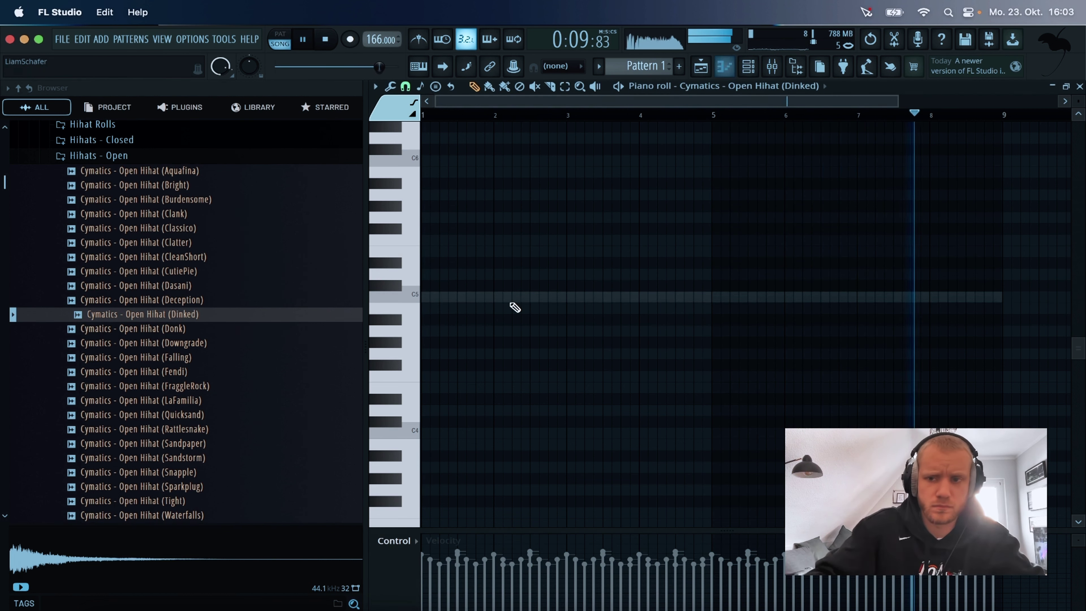
Place a C5 Dinked open hi-hat on step 5 of bars 2, 4, 6 and 8.
{"action": "left_click", "coordinate": [951, 297]}
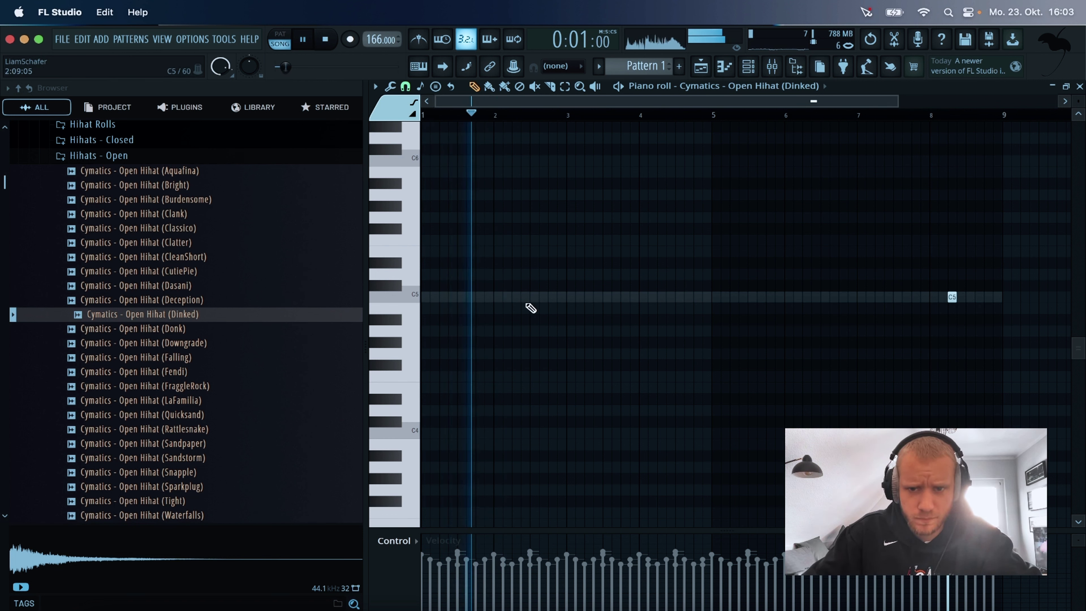
{"action": "key", "text": "space"}
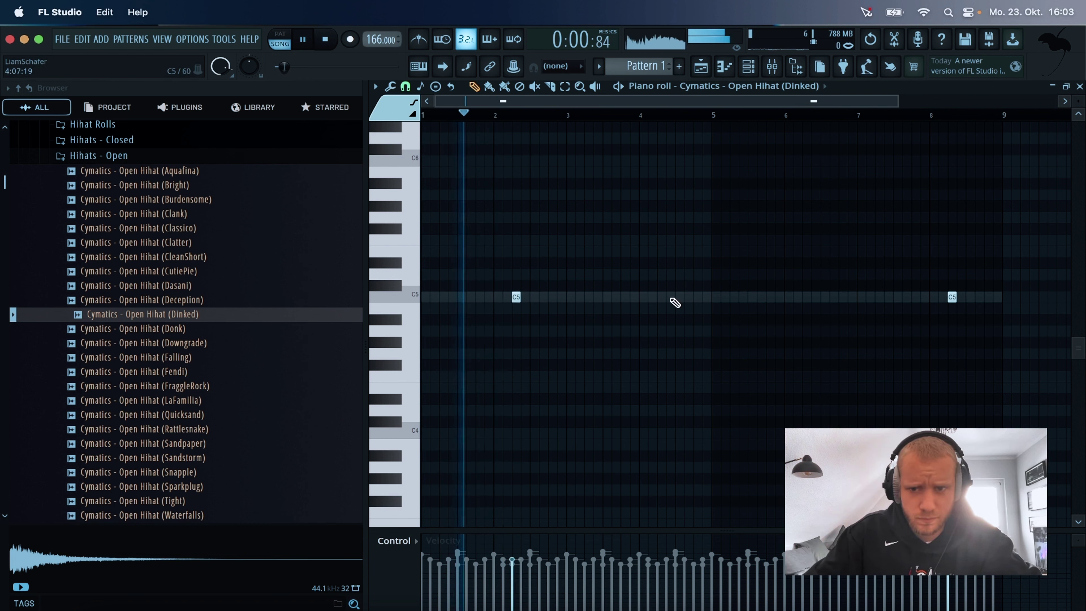
{"action": "left_click", "coordinate": [679, 297]}
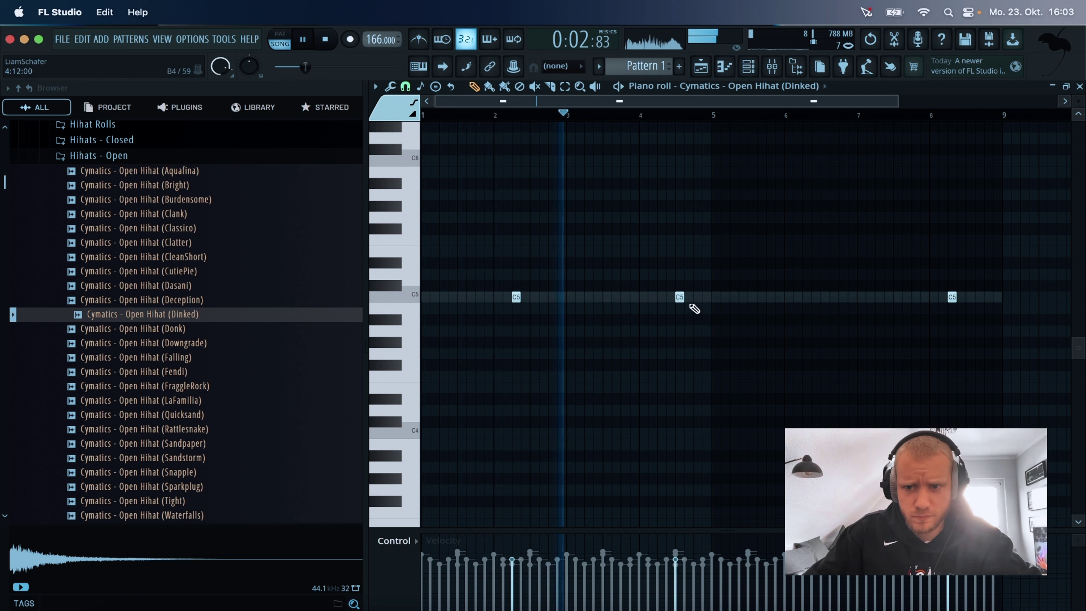
{"action": "left_click_drag", "start_coordinate": [678, 297], "coordinate": [661, 298]}
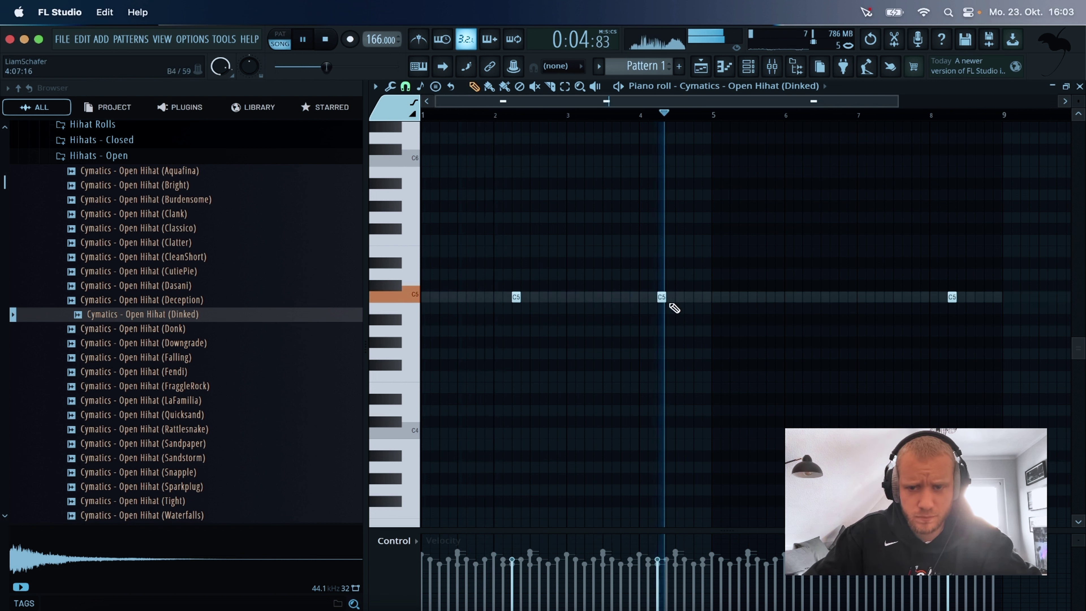
{"action": "left_click", "coordinate": [805, 298]}
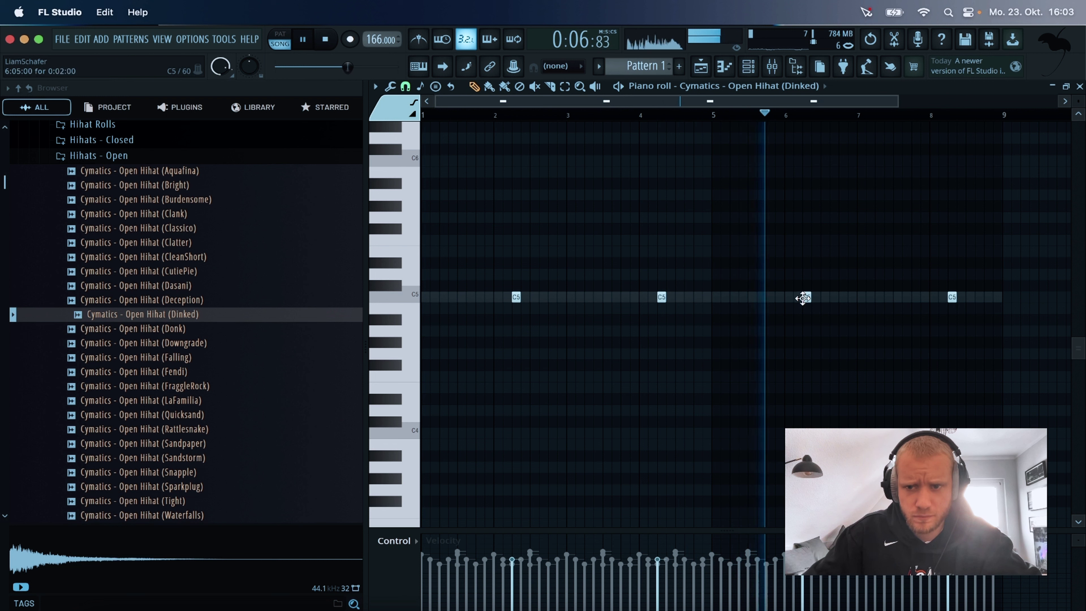
Show the channel rack, expand the Kick folder and audition the Basking, BigBoi, Aurora, Bombastic and Fluffy kicks over the beat.
{"action": "left_click", "coordinate": [748, 66]}
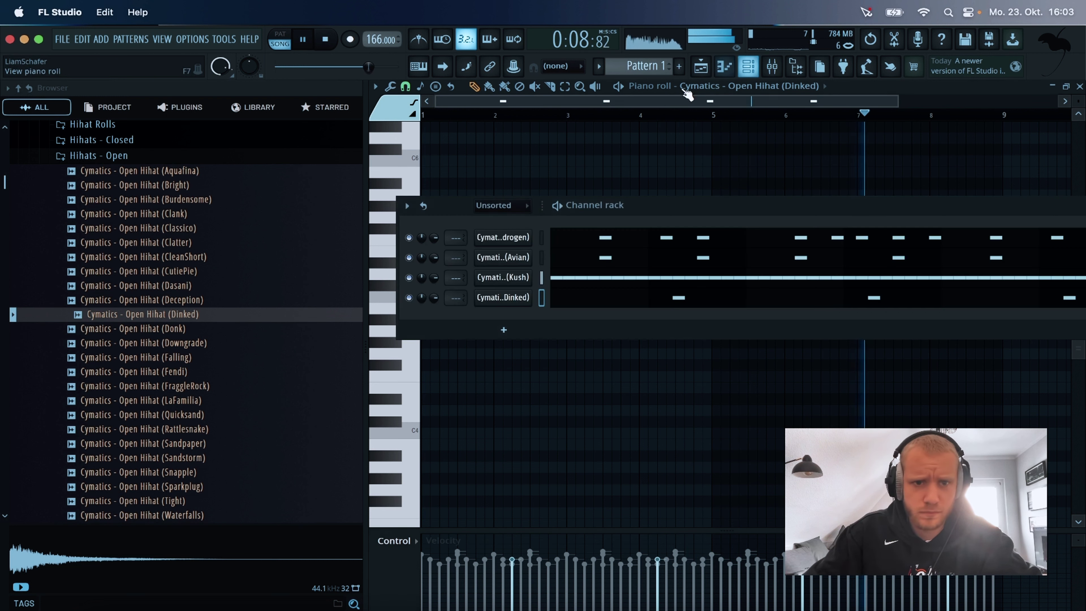
{"action": "left_click", "coordinate": [98, 155]}
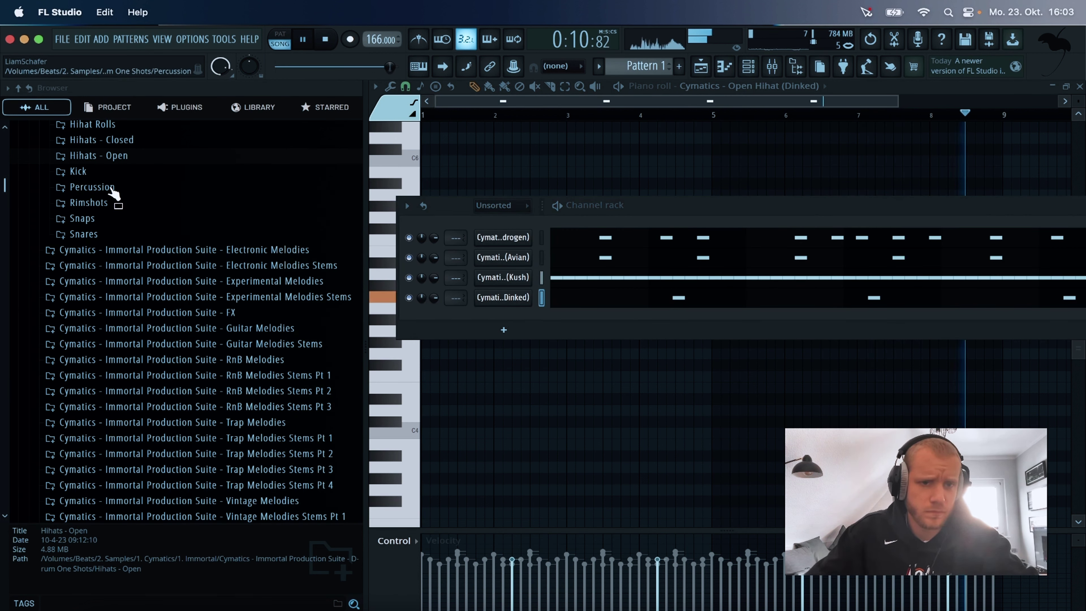
{"action": "left_click", "coordinate": [78, 171]}
{"action": "left_click", "coordinate": [170, 242]}
{"action": "left_click", "coordinate": [171, 157]}
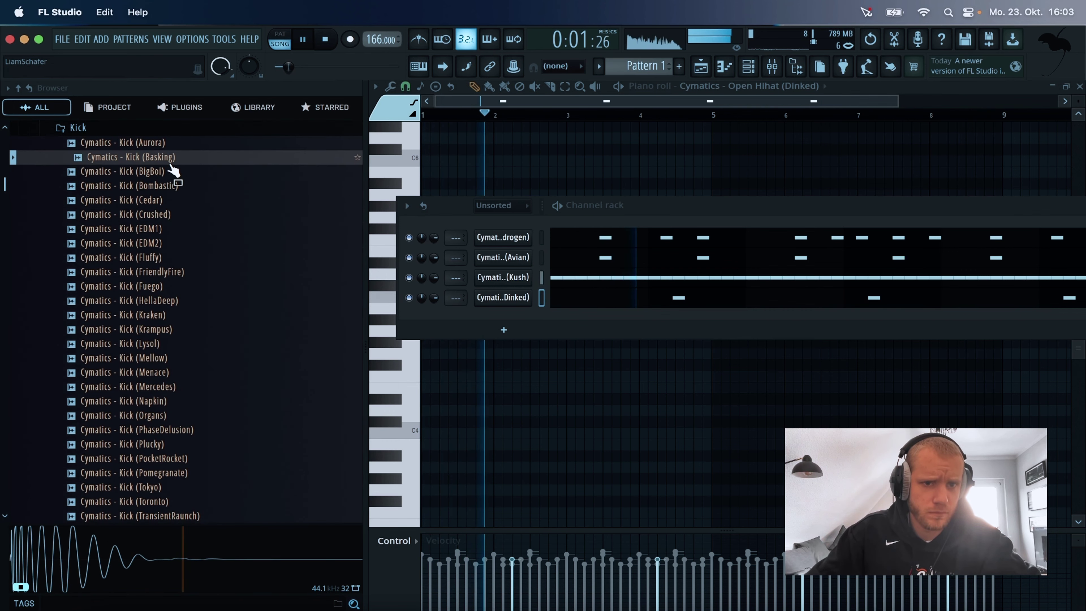
{"action": "left_click", "coordinate": [168, 172]}
{"action": "key", "text": "space"}
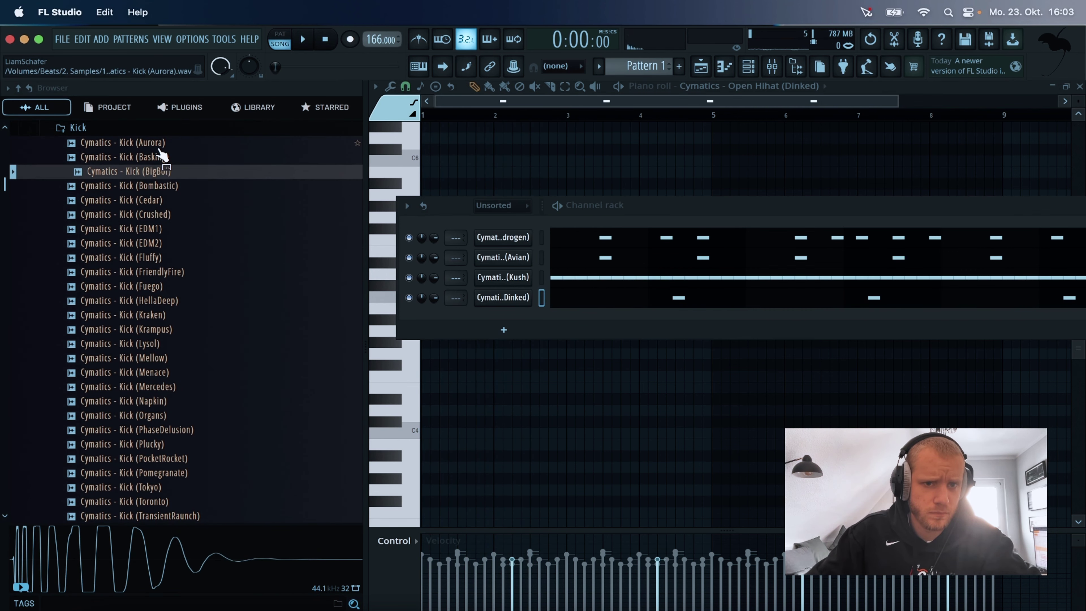
{"action": "left_click", "coordinate": [159, 146]}
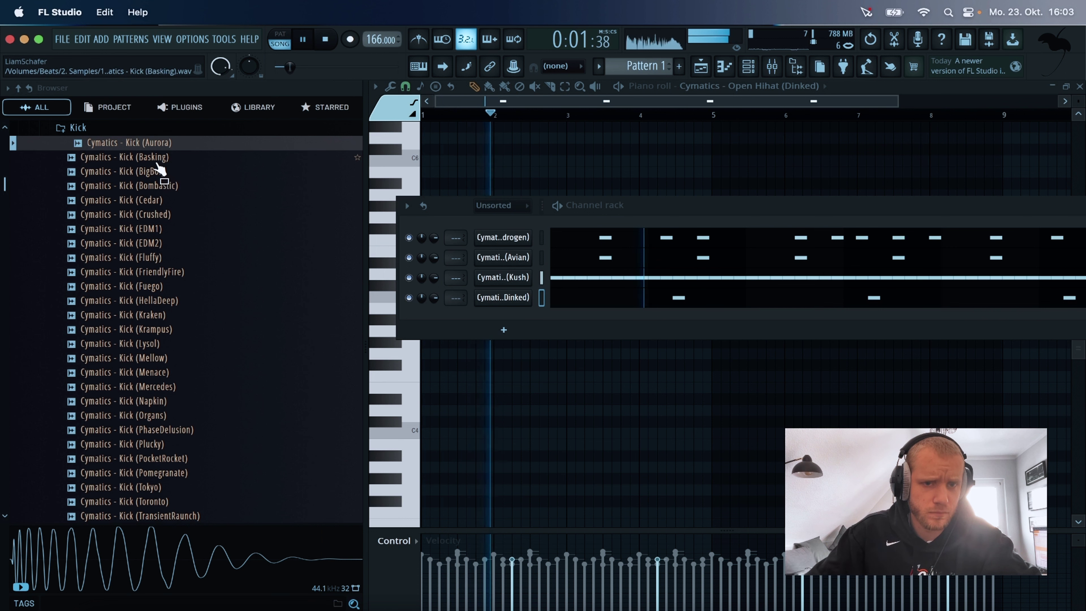
{"action": "key", "text": "Down"}
{"action": "key", "text": "Down"}
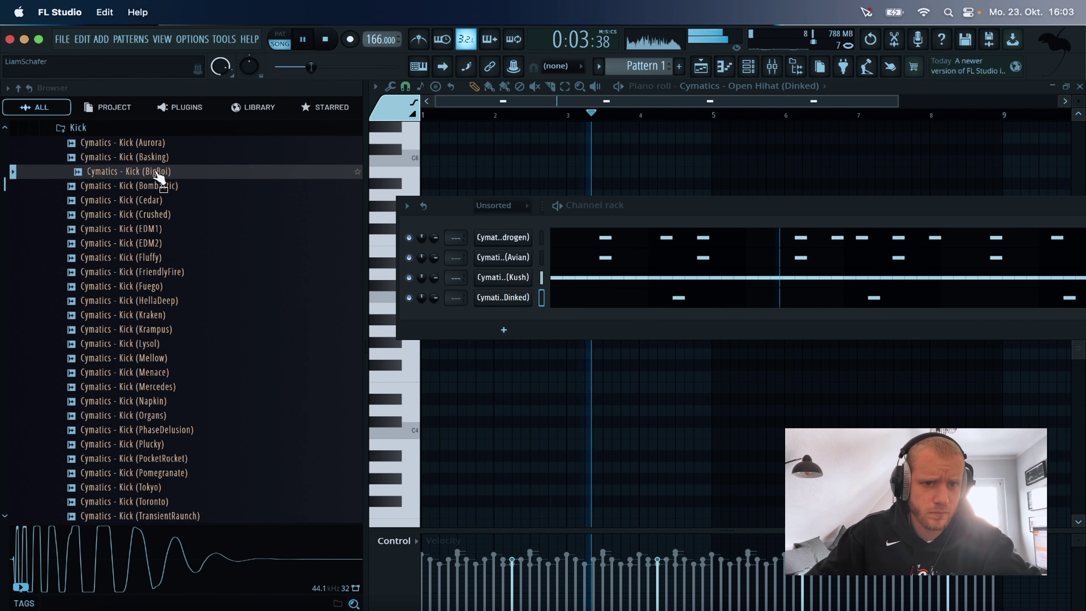
{"action": "key", "text": "Down"}
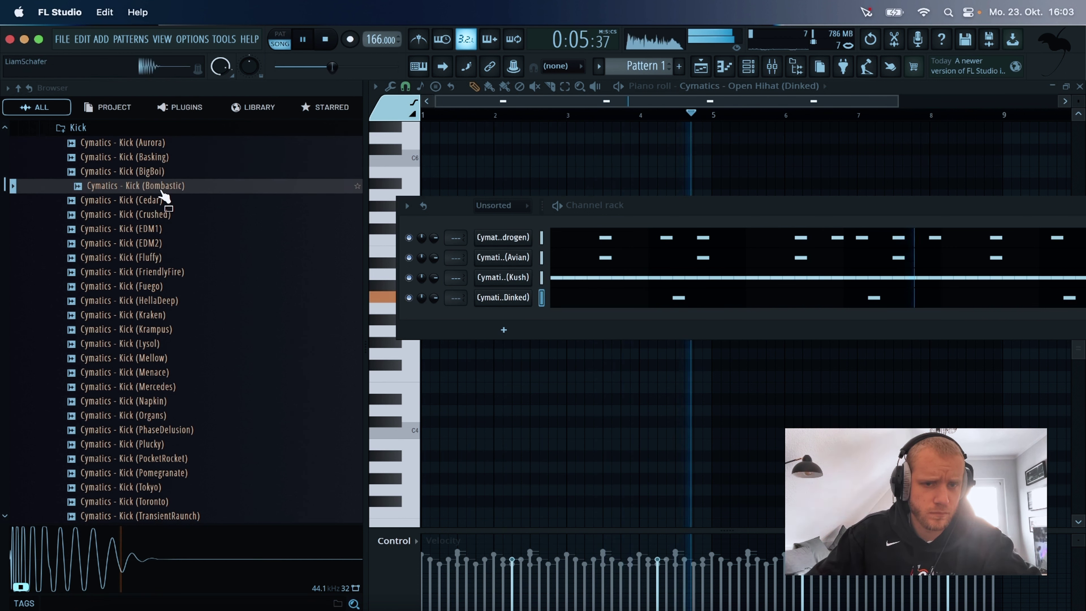
{"action": "left_click", "coordinate": [165, 257]}
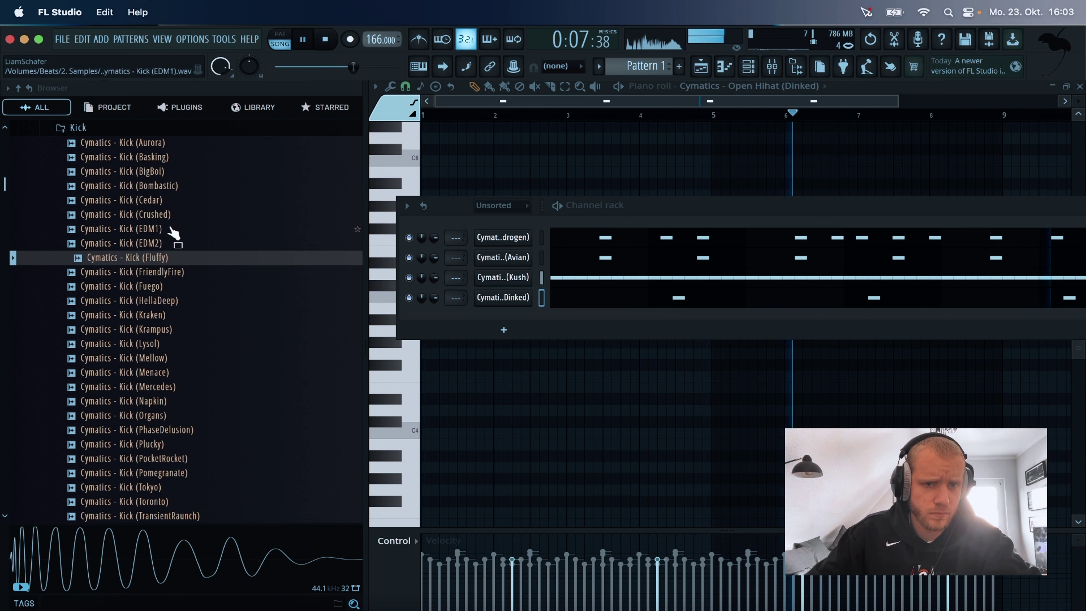
Add Cymatics - Kick (Aurora) to the channel rack as a new channel and open its piano roll.
{"action": "left_click", "coordinate": [162, 153]}
{"action": "left_click", "coordinate": [161, 147]}
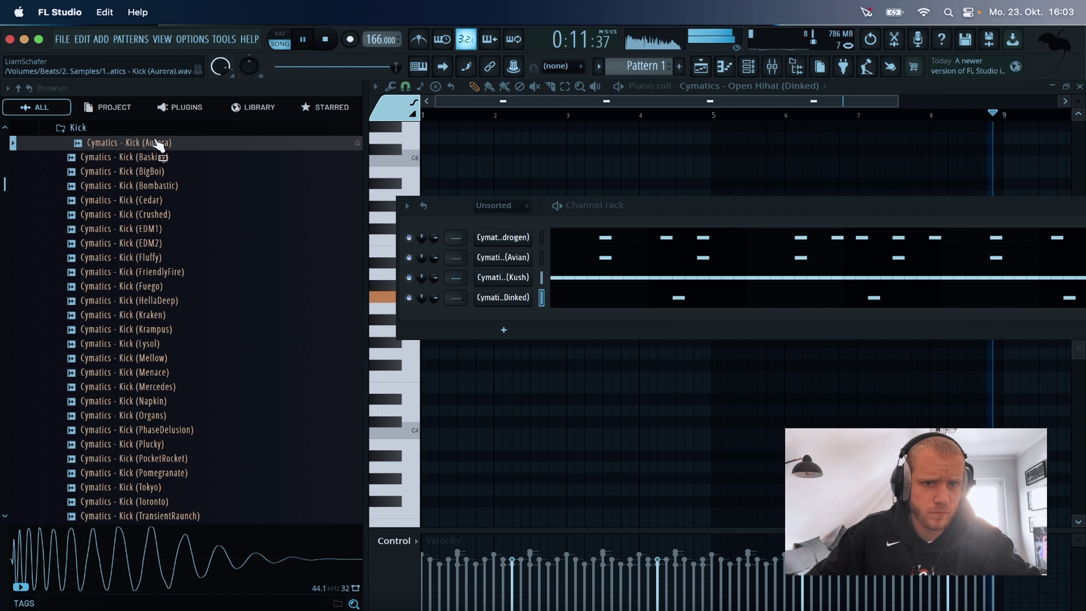
{"action": "left_click_drag", "start_coordinate": [158, 145], "coordinate": [508, 314]}
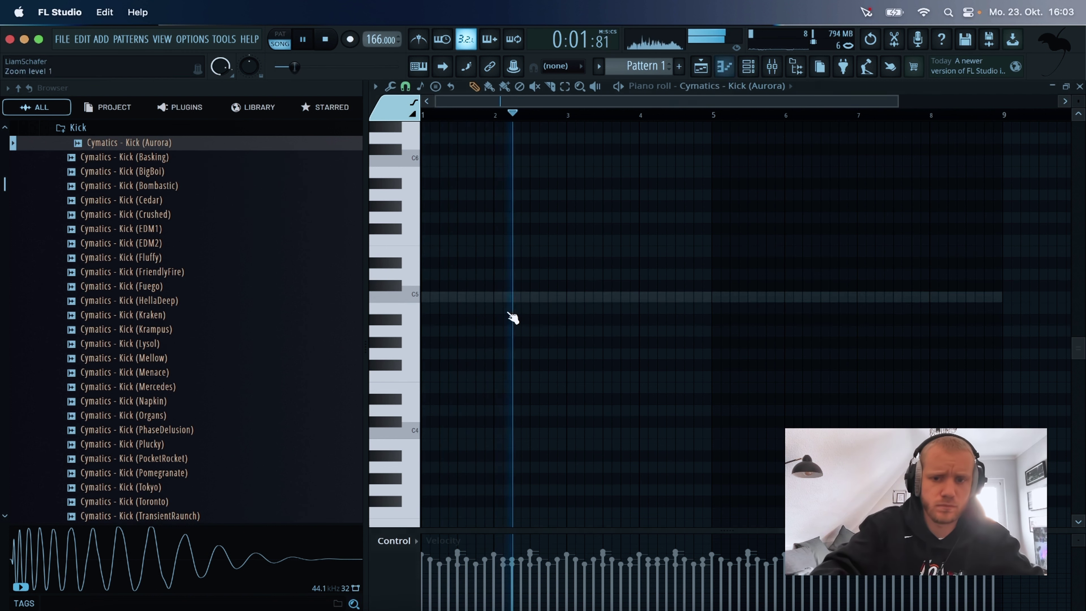
Place C5 Aurora kicks at the start of bar 1, on steps 5 and 13 of bar 2, and at the start of bar 3.
{"action": "key", "text": "space"}
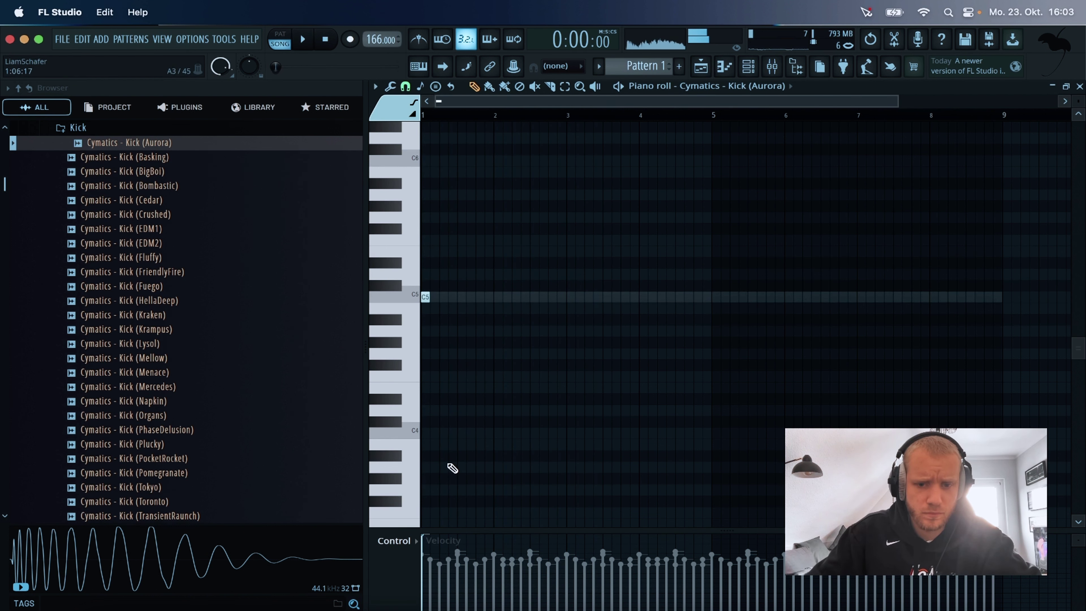
{"action": "key", "text": "space"}
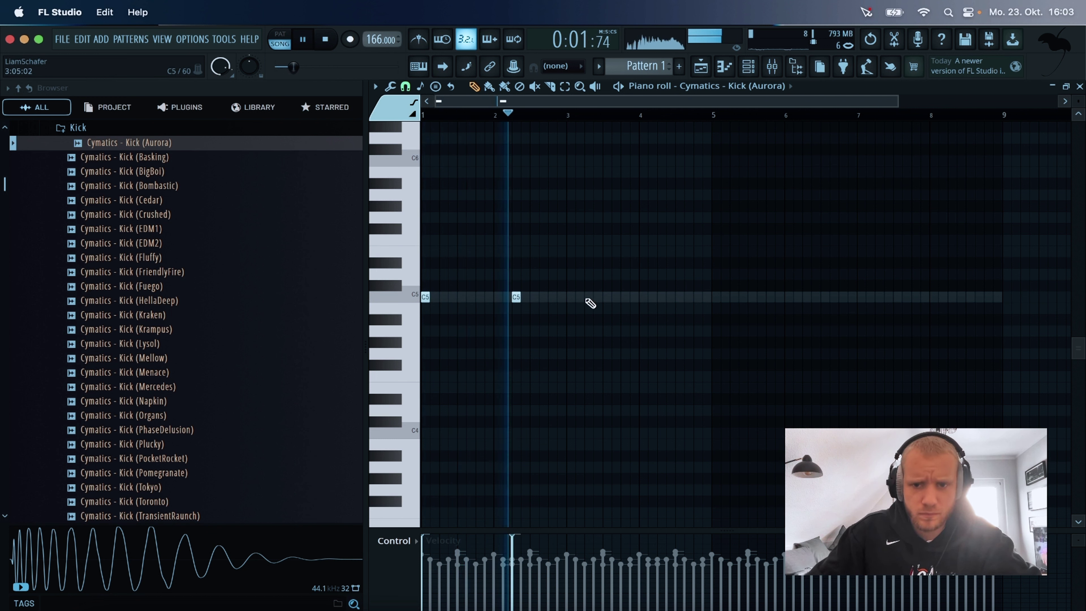
{"action": "left_click", "coordinate": [568, 298]}
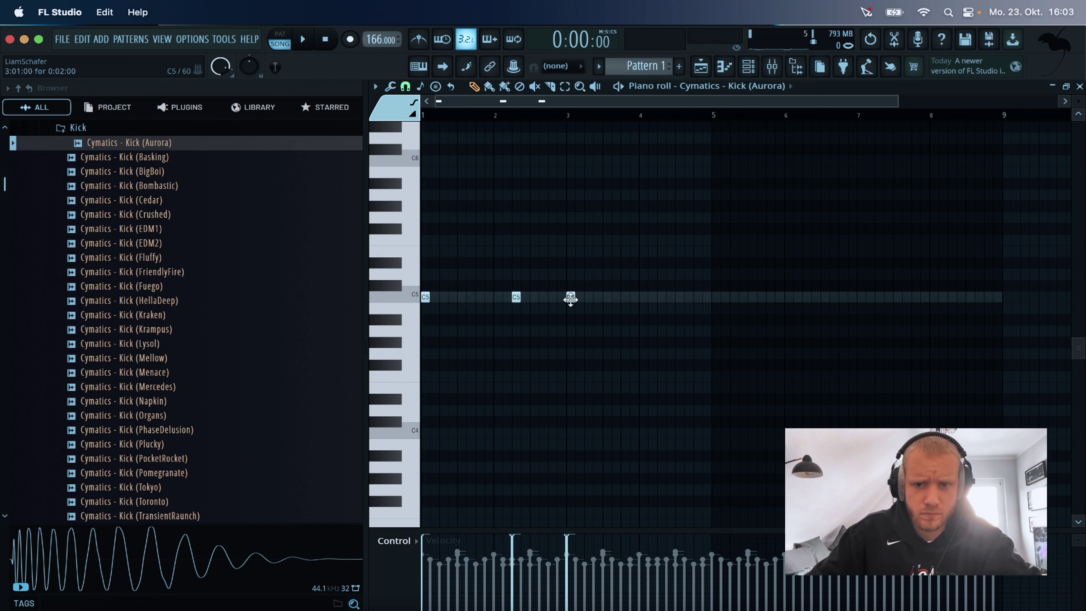
{"action": "key", "text": "space"}
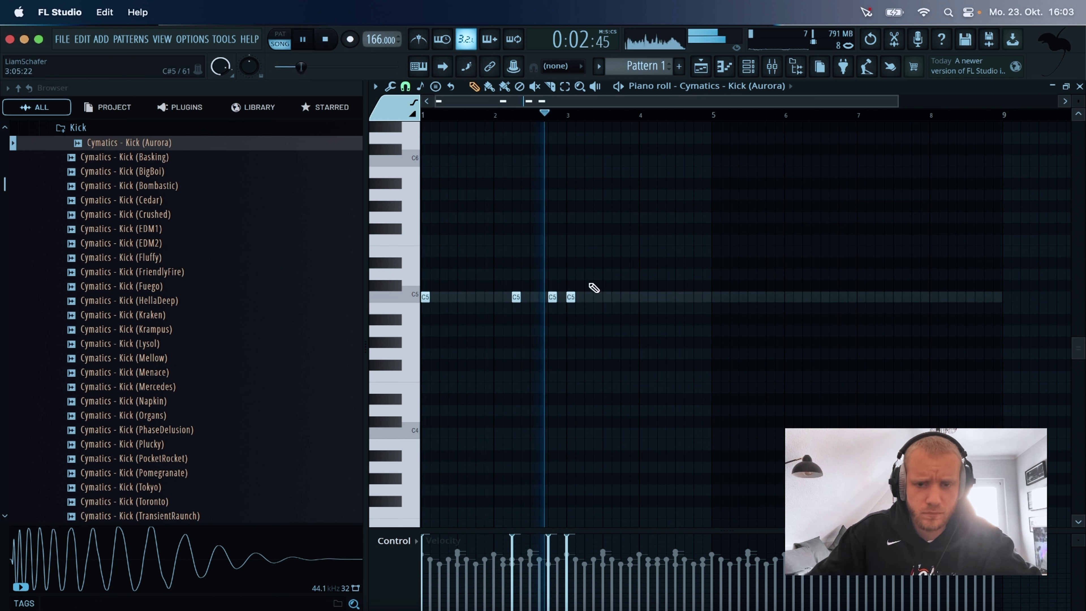
{"action": "key", "text": "space"}
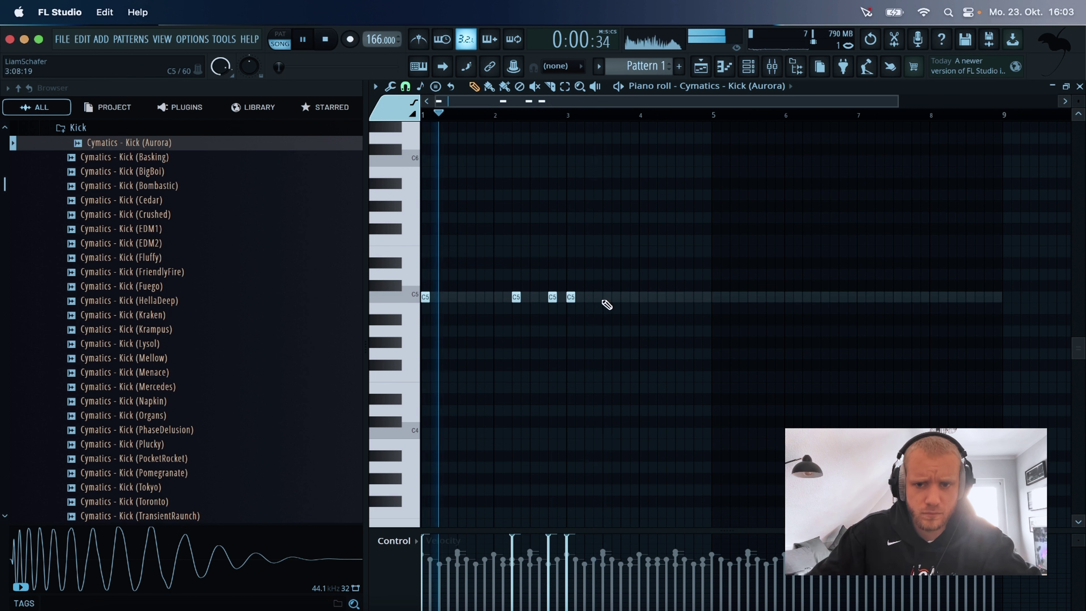
Add C5 Aurora kicks on steps 7 and 13 of bar 3 and two back-to-back kicks at the end of bar 4.
{"action": "left_click", "coordinate": [594, 297]}
{"action": "left_click", "coordinate": [623, 297]}
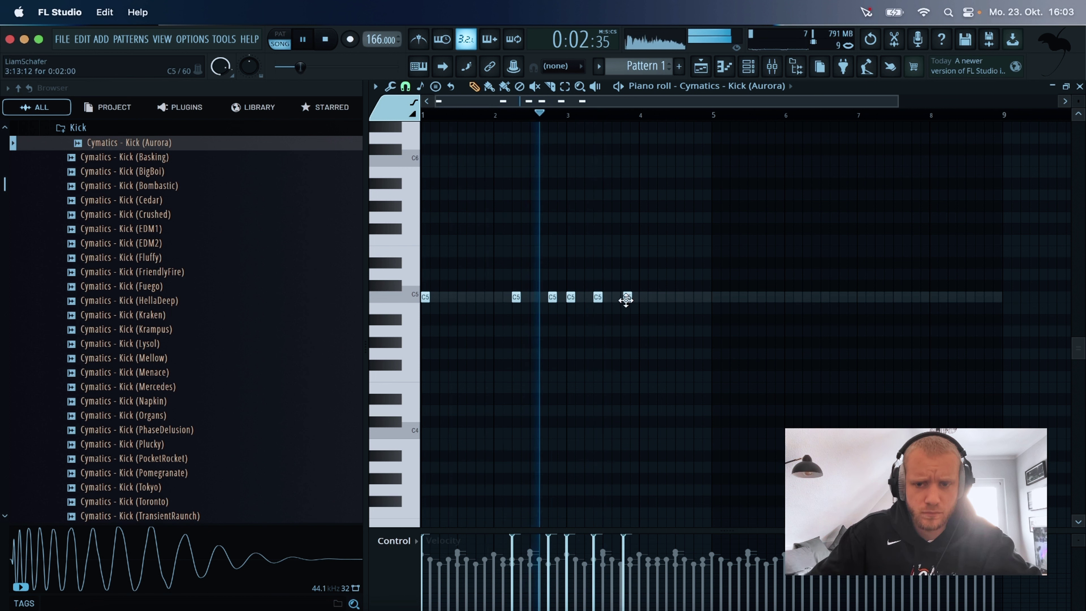
{"action": "left_click", "coordinate": [697, 297]}
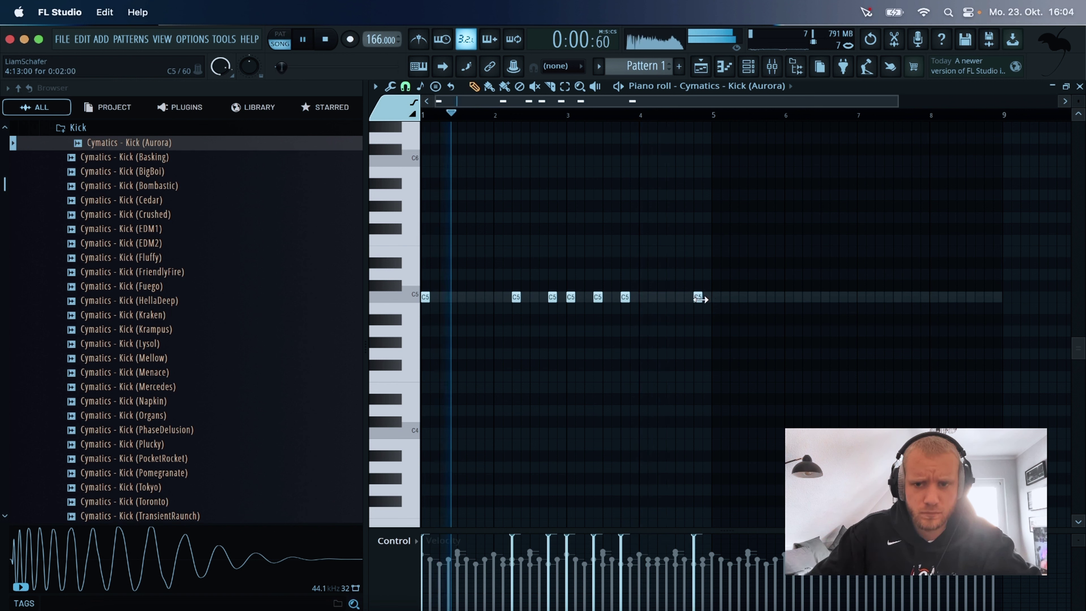
{"action": "left_click", "coordinate": [706, 298]}
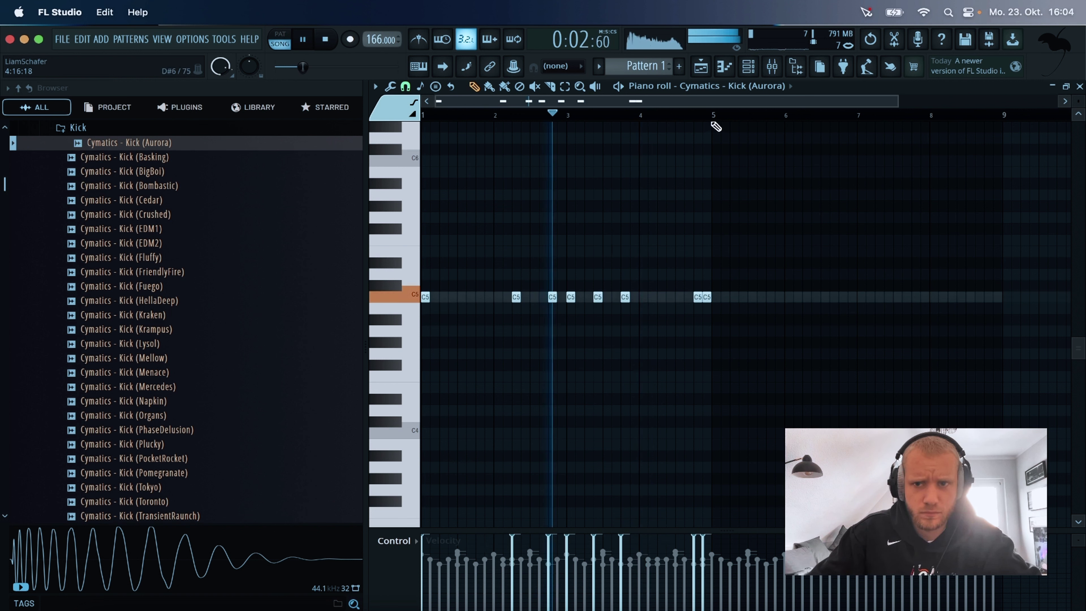
Duplicate the four-bar Aurora kick pattern into bars 5 to 8, clear the selection and play it from bar 1.
{"action": "key", "text": "ctrl+a"}
{"action": "key", "text": "ctrl+b"}
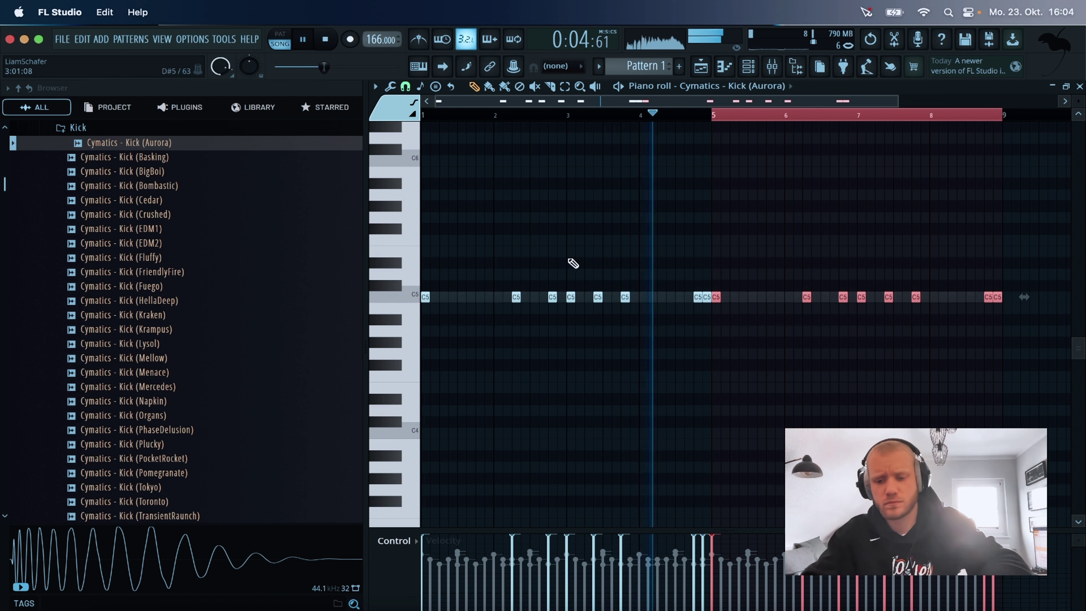
{"action": "key", "text": "ctrl+d"}
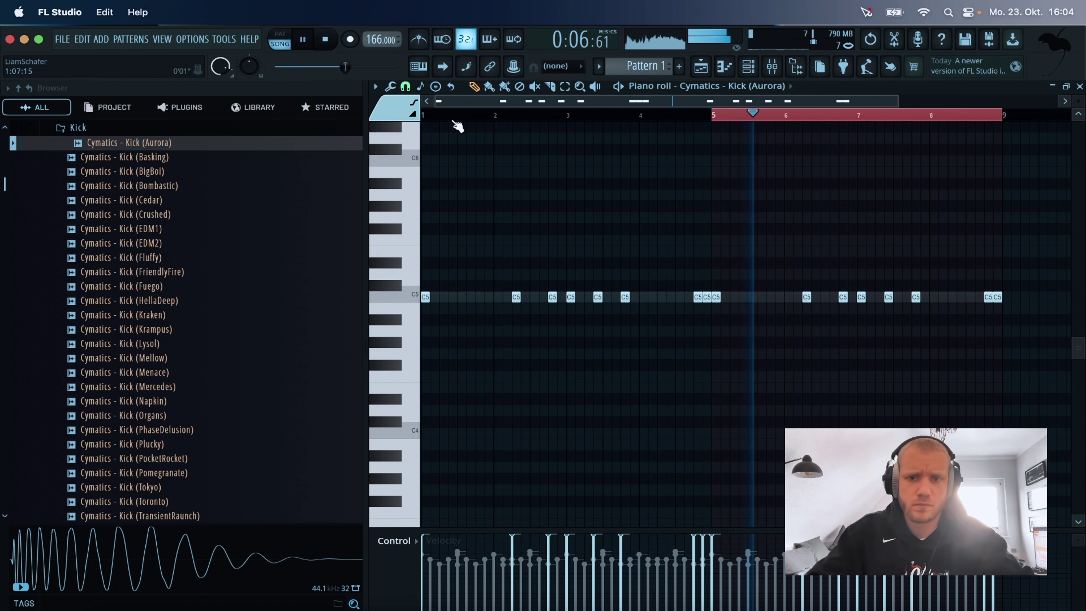
{"action": "left_click", "coordinate": [444, 114]}
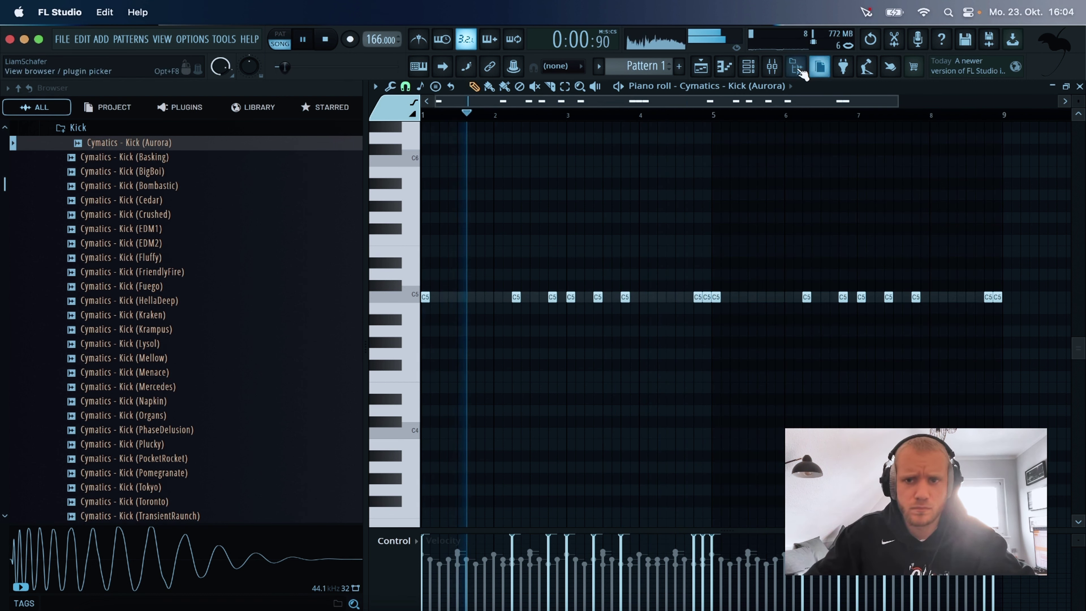
Check the channel rack, collapse the Kick folder in the sample browser and return to the Aurora kick's piano roll.
{"action": "key", "text": "F6"}
{"action": "scroll", "coordinate": [176, 247], "scroll_direction": "up", "scroll_amount": 2}
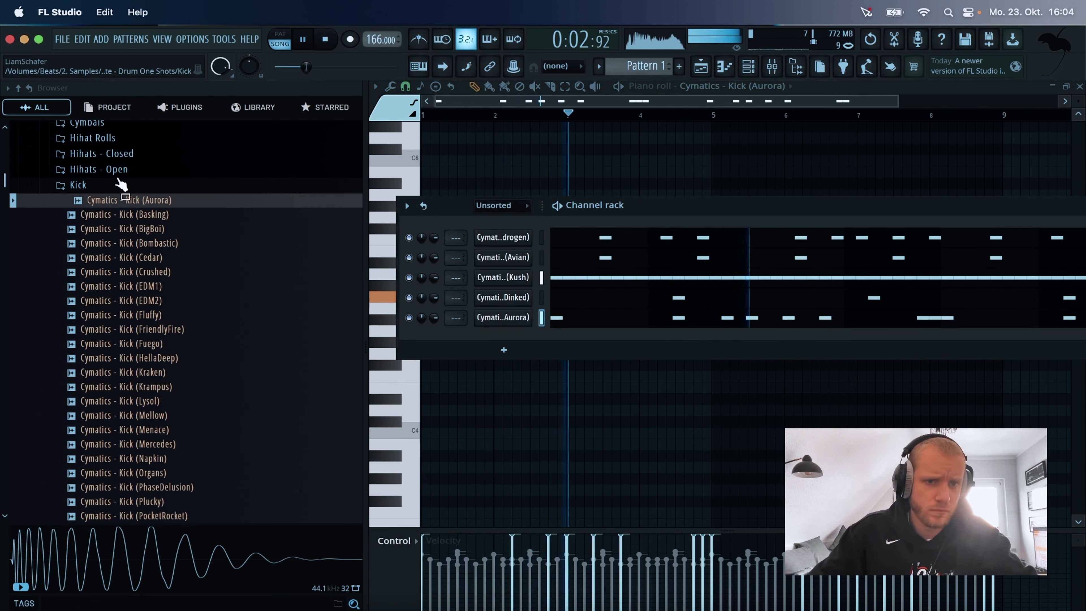
{"action": "left_click", "coordinate": [85, 185]}
{"action": "scroll", "coordinate": [171, 257], "scroll_direction": "up", "scroll_amount": 3}
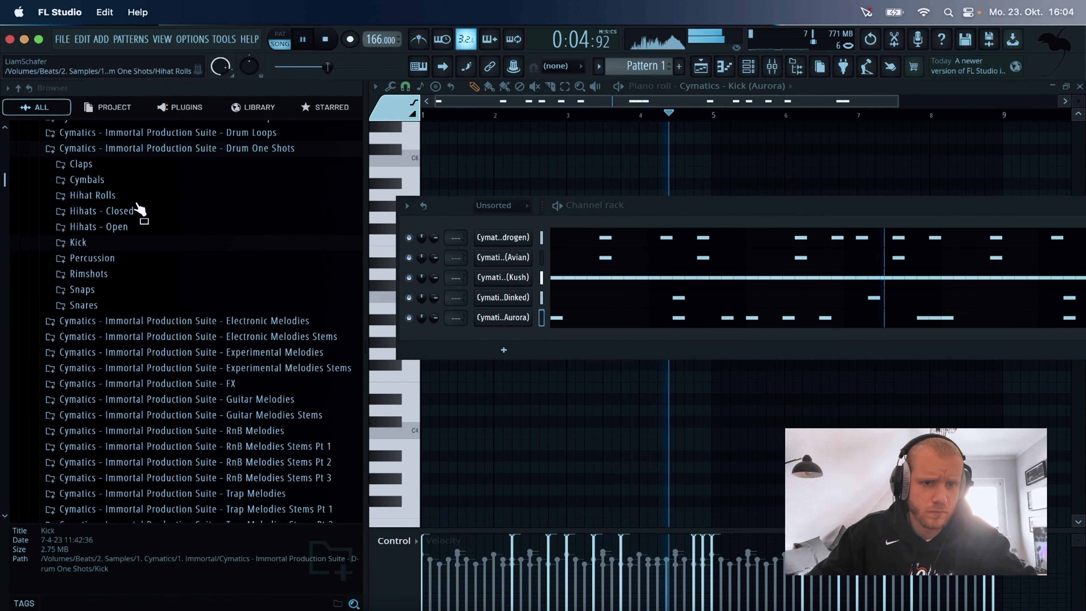
{"action": "key", "text": "F6"}
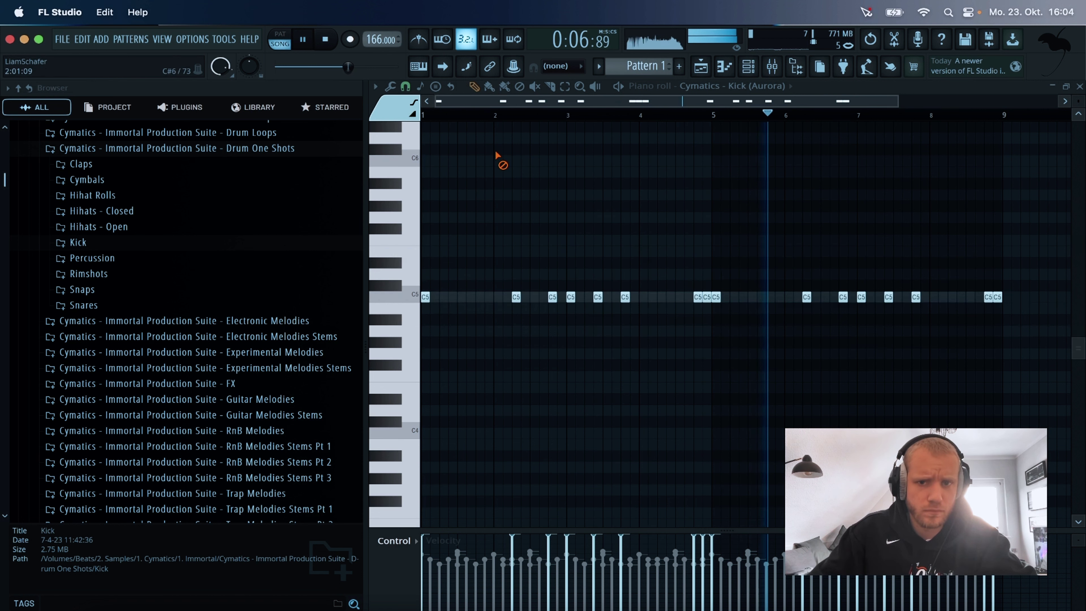
Audition the transition from bar 4 into bar 5 and delete the last Aurora kick of bar 4.
{"action": "left_click", "coordinate": [690, 115]}
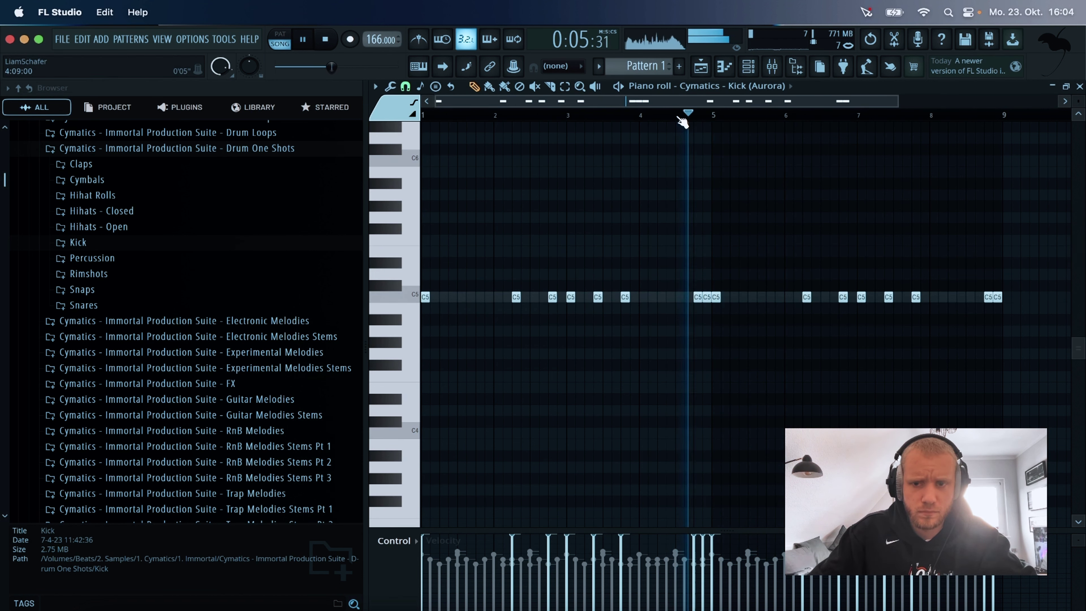
{"action": "key", "text": "space"}
{"action": "right_click", "coordinate": [707, 297]}
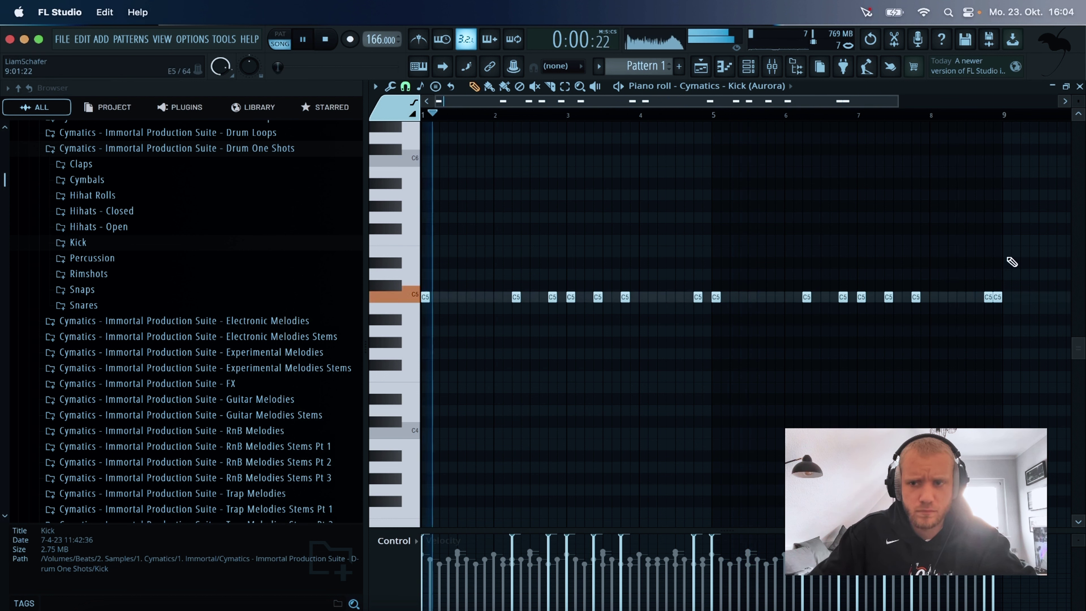
Collapse the Drum One Shots and 1. Immortal folders and open the piano roll of Cymatics - Hihat (Kush).
{"action": "scroll", "coordinate": [116, 213], "scroll_direction": "up", "scroll_amount": 3}
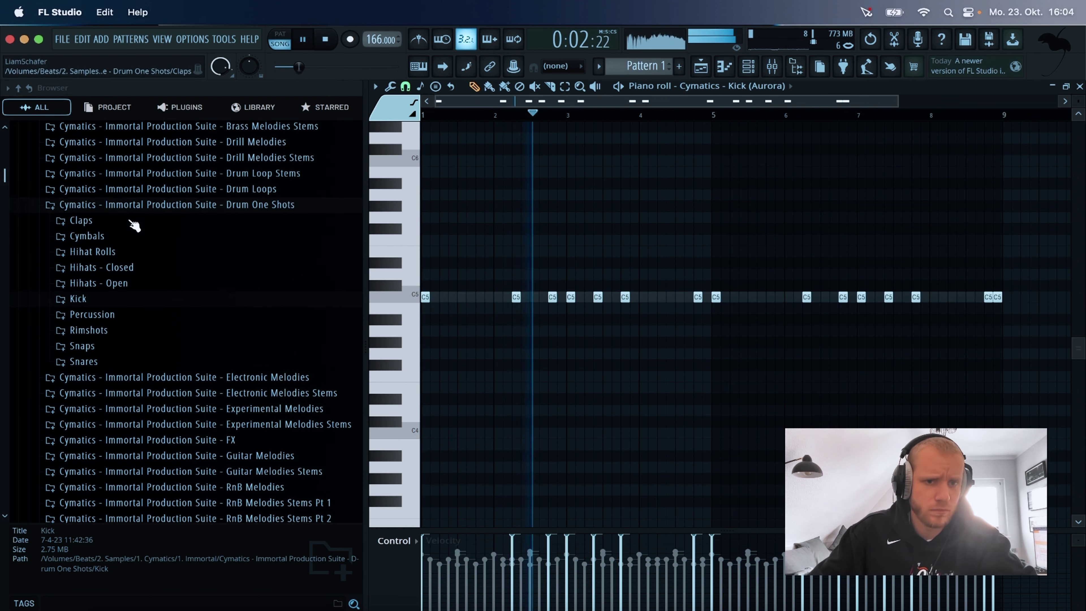
{"action": "left_click", "coordinate": [231, 207]}
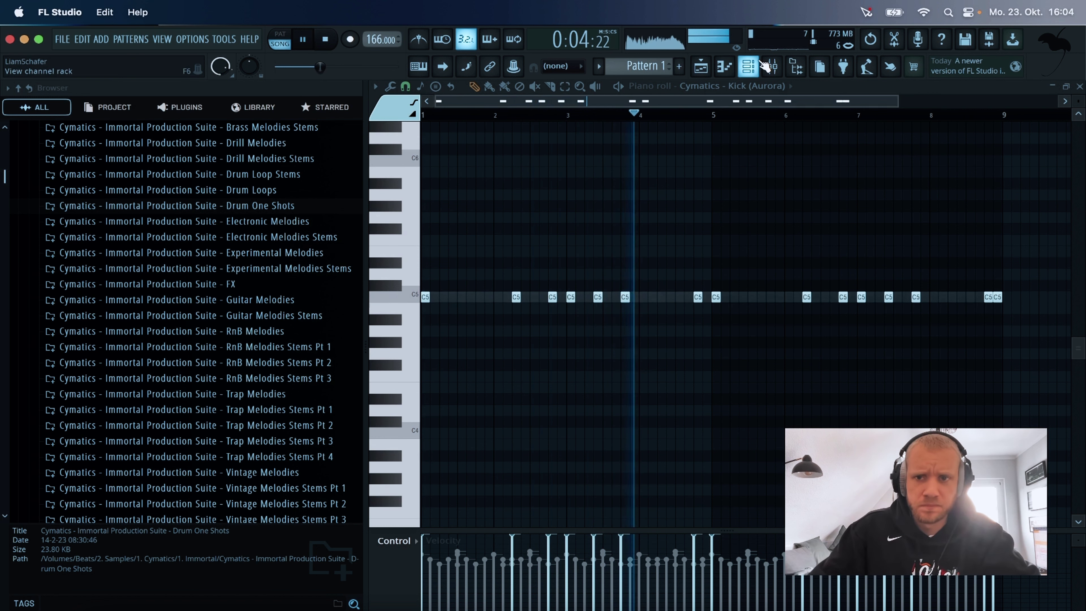
{"action": "key", "text": "F6"}
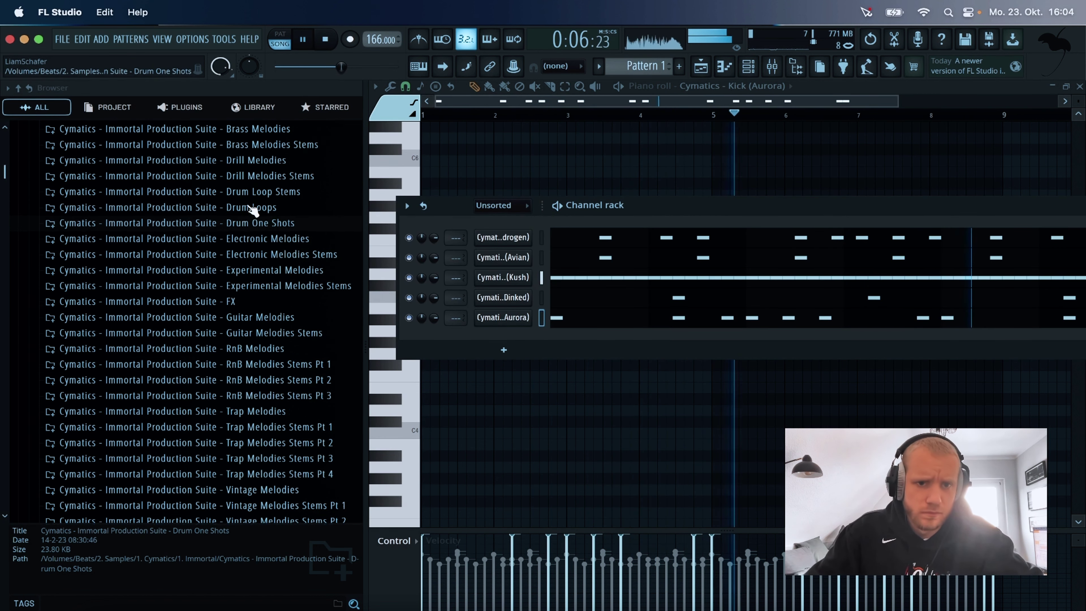
{"action": "scroll", "coordinate": [255, 211], "scroll_direction": "up", "scroll_amount": 10}
{"action": "left_click", "coordinate": [72, 205]}
{"action": "left_click", "coordinate": [675, 279]}
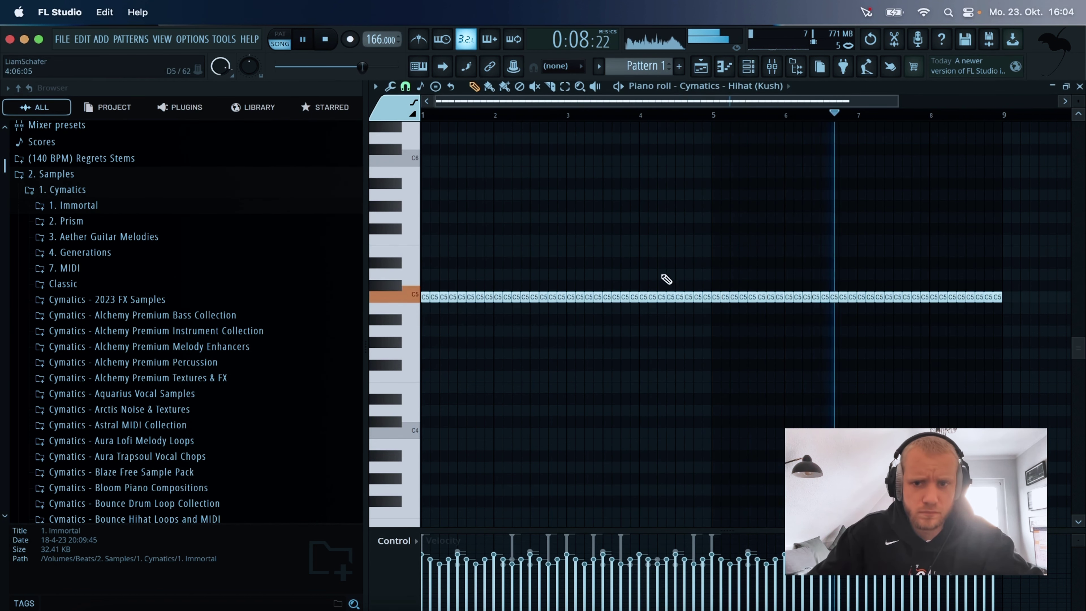
Slice the Kush hi-hats on step 5 of bars 1 and 3 into pairs and on step 13 of bars 2 and 3 into three-hit rolls.
{"action": "scroll", "coordinate": [512, 229], "scroll_direction": "up", "scroll_amount": 2}
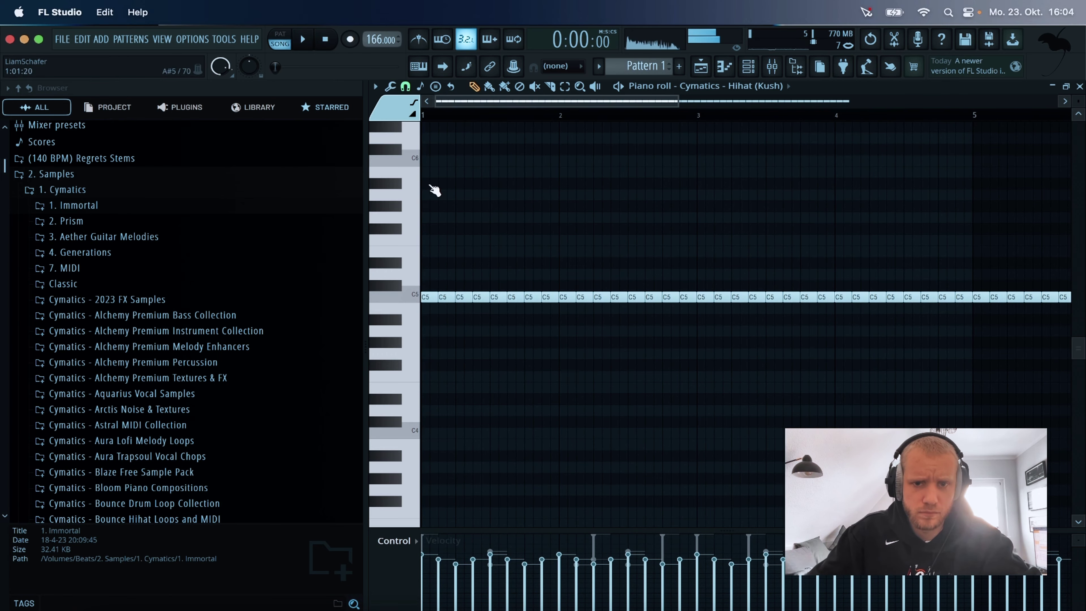
{"action": "key", "text": "space"}
{"action": "key", "text": "space"}
{"action": "key", "text": "space"}
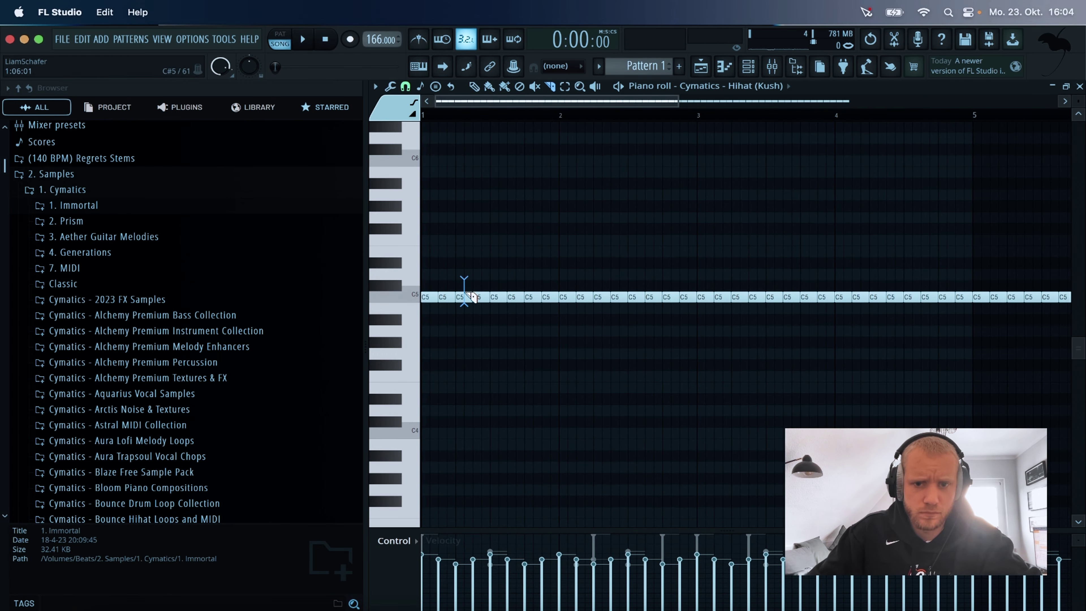
{"action": "left_click", "coordinate": [468, 296]}
{"action": "key", "text": "space"}
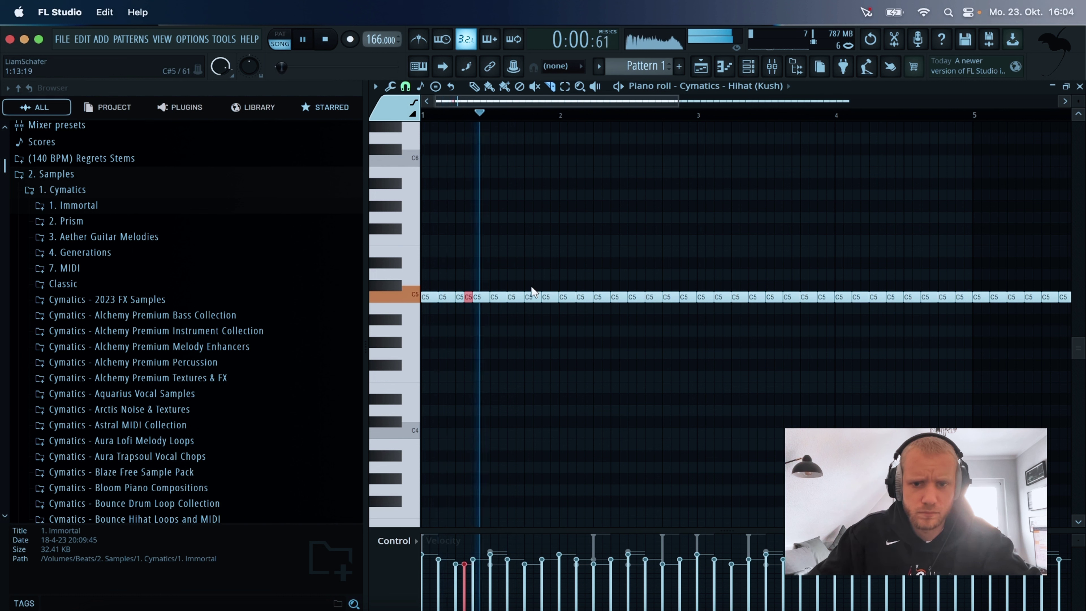
{"action": "key", "text": "space"}
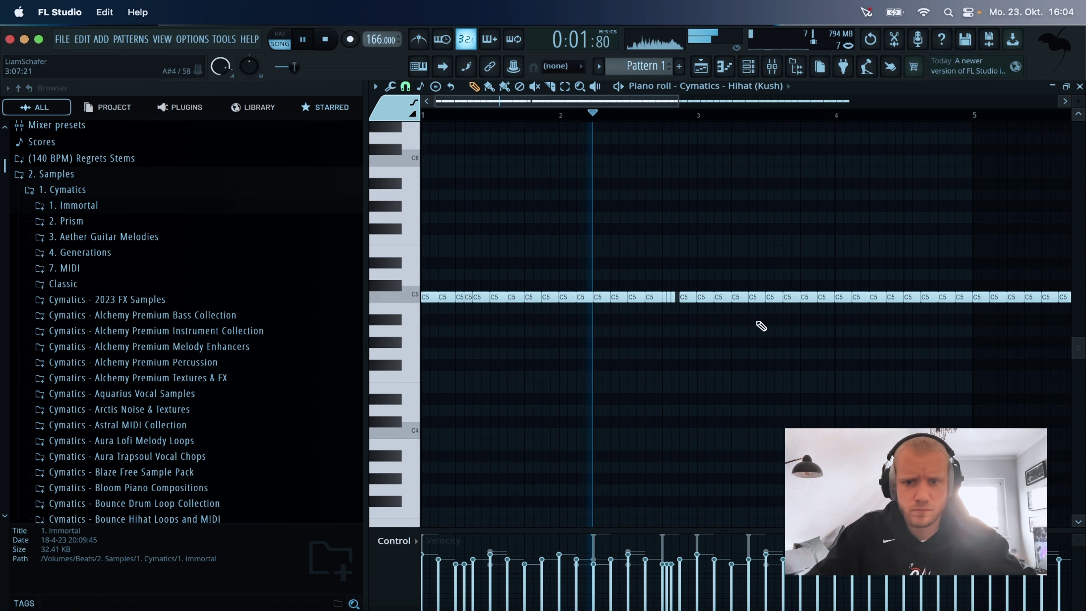
{"action": "scroll", "coordinate": [625, 101], "scroll_direction": "right", "scroll_amount": 2}
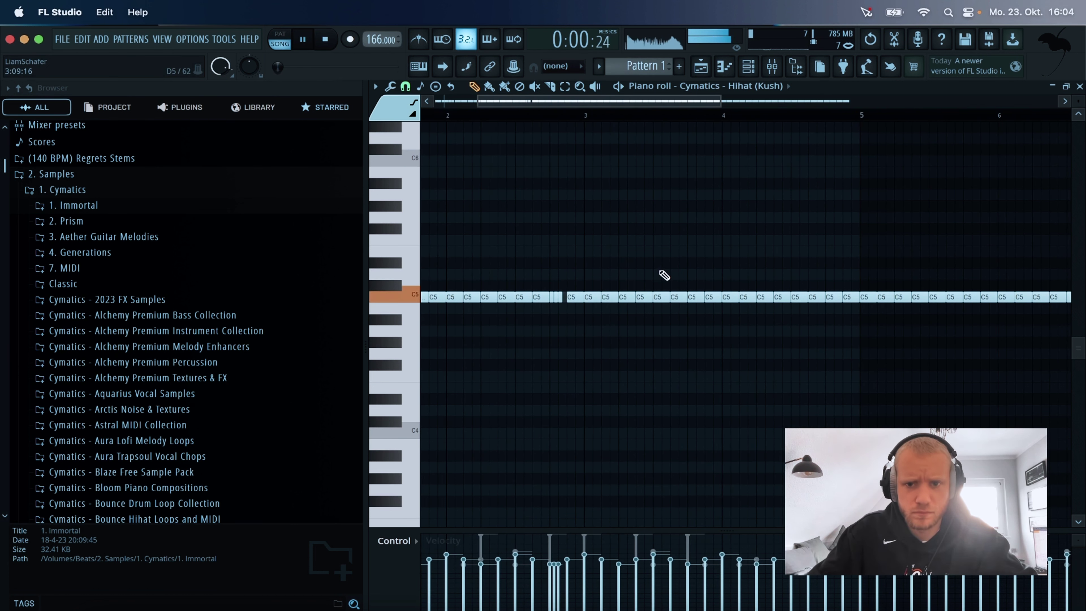
{"action": "left_click", "coordinate": [629, 296]}
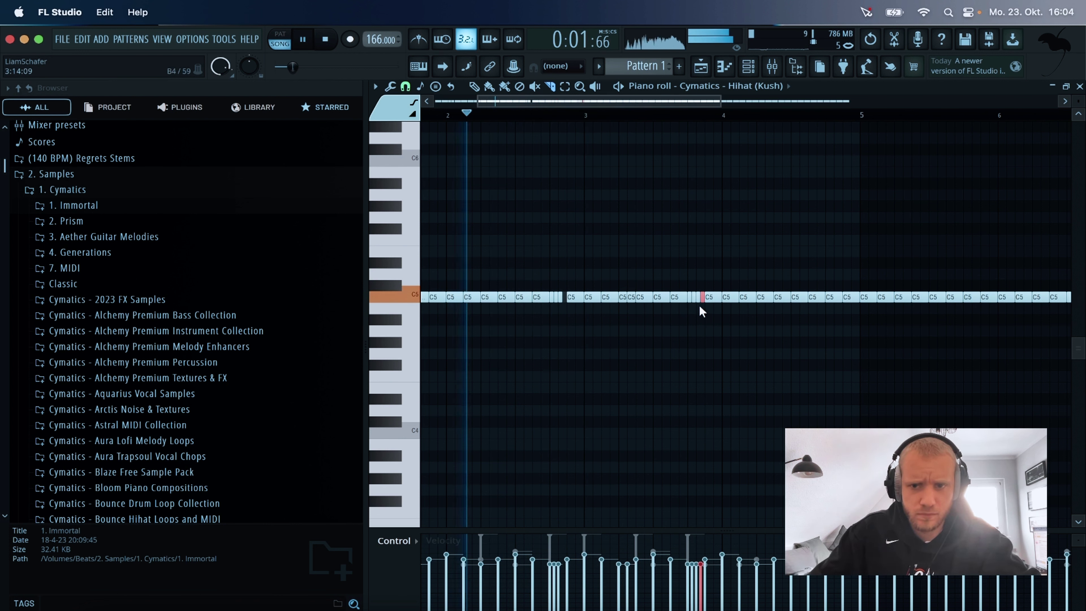
Transpose the three-hit roll in bar 3 into a descending run of D#5, D5 and C#5.
{"action": "left_click_drag", "start_coordinate": [698, 304], "coordinate": [683, 291]}
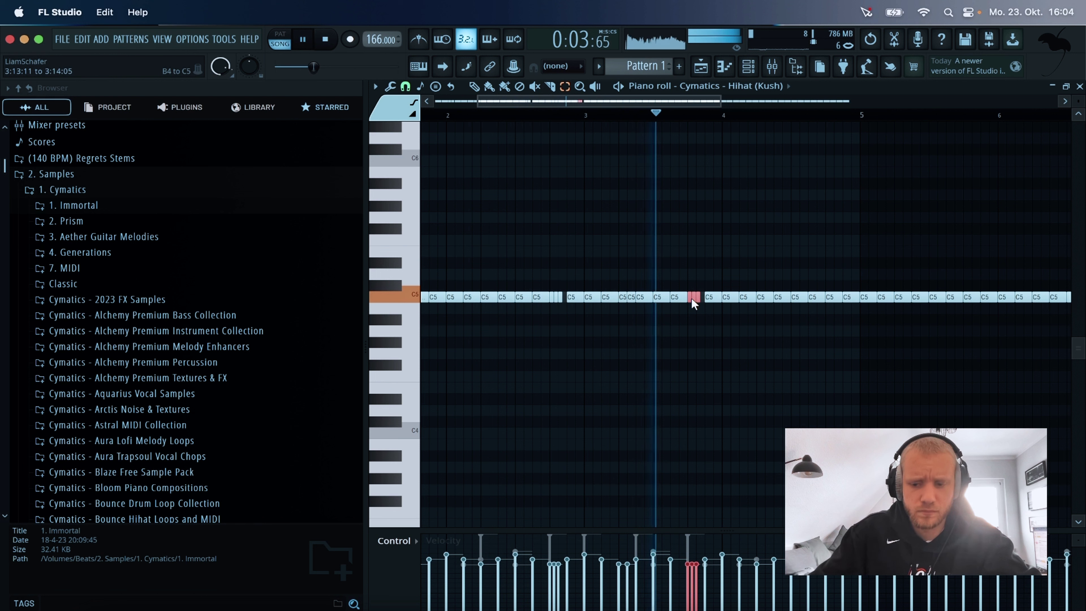
{"action": "key", "text": "shift+Up"}
{"action": "key", "text": "shift+Up"}
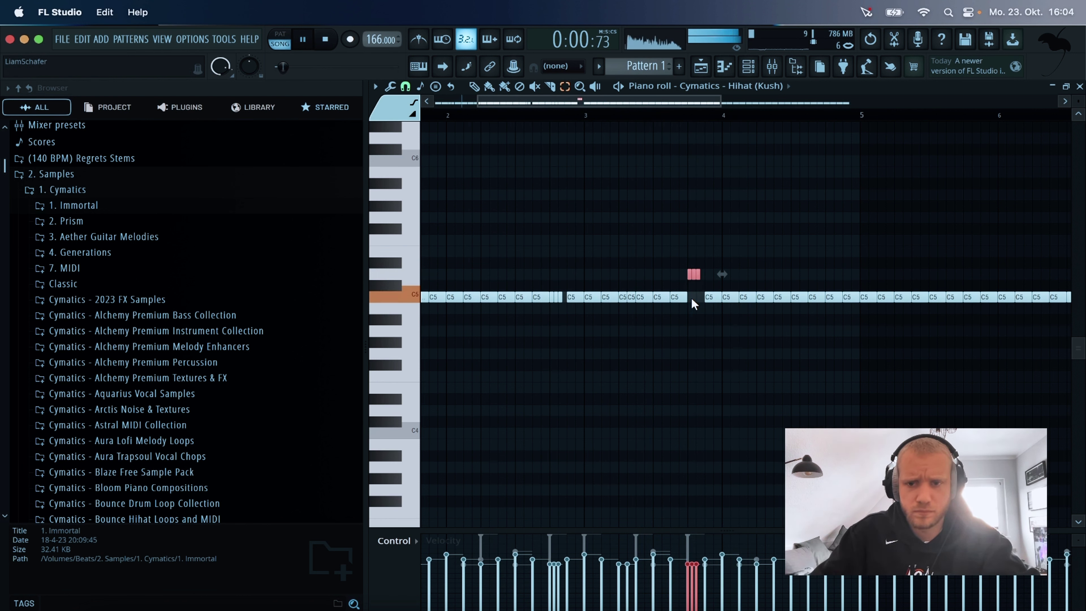
{"action": "key", "text": "shift+Up"}
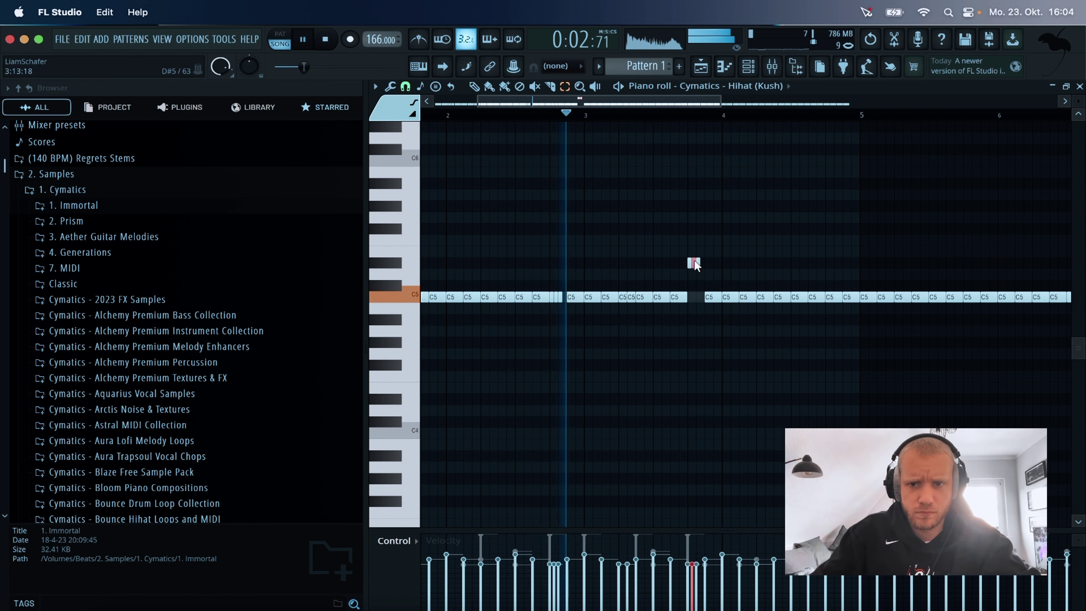
{"action": "left_click", "coordinate": [697, 260]}
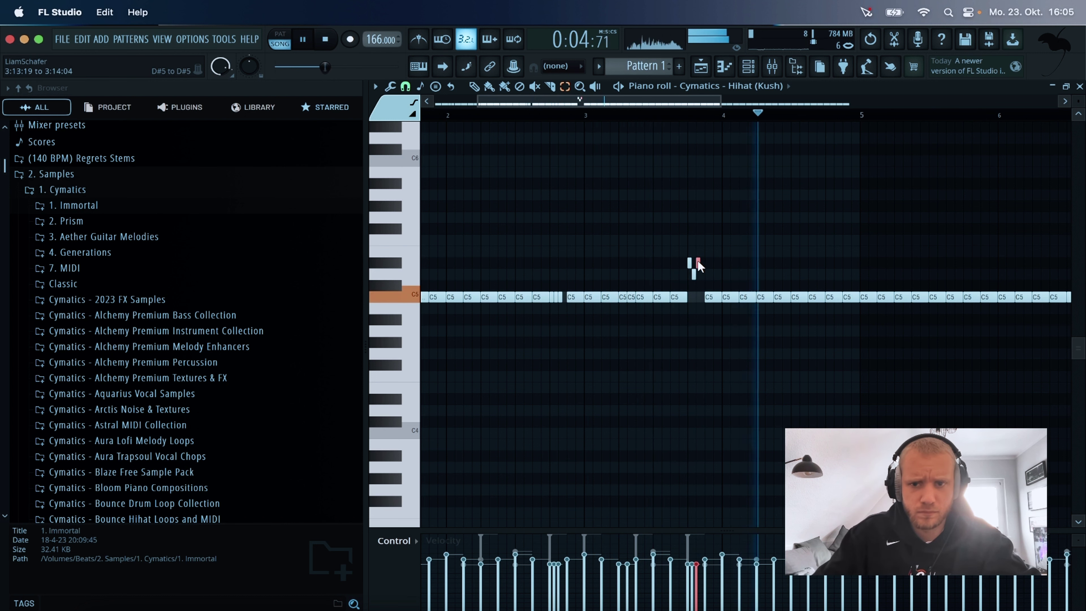
{"action": "key", "text": "shift+Down"}
{"action": "key", "text": "shift+Down"}
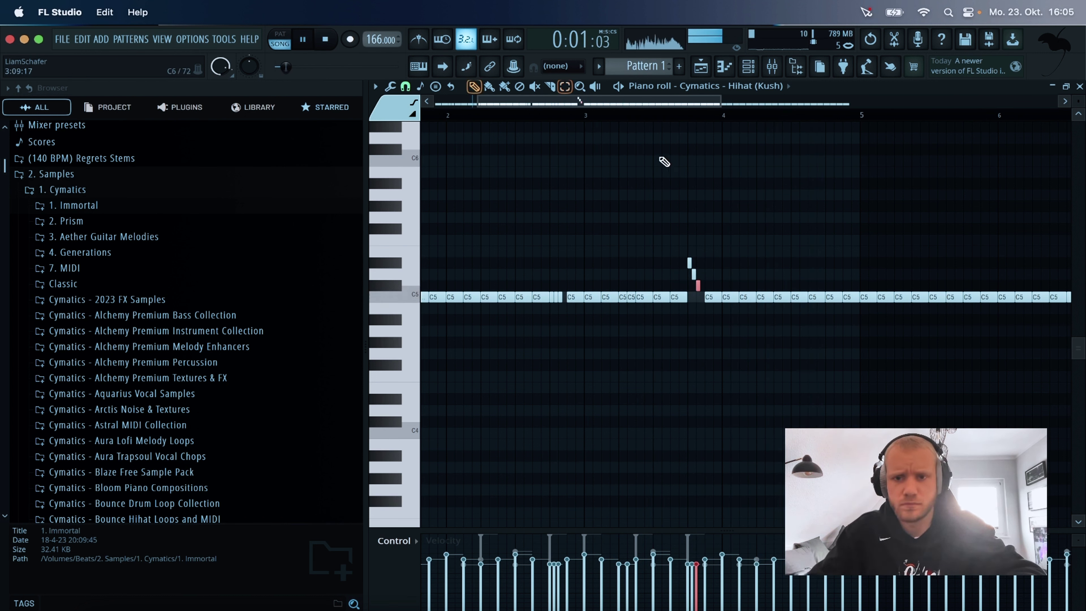
Audition from bar 3 and slice the C5 hi-hats on steps 5 and 11 of bar 4 into pairs.
{"action": "left_click", "coordinate": [652, 119]}
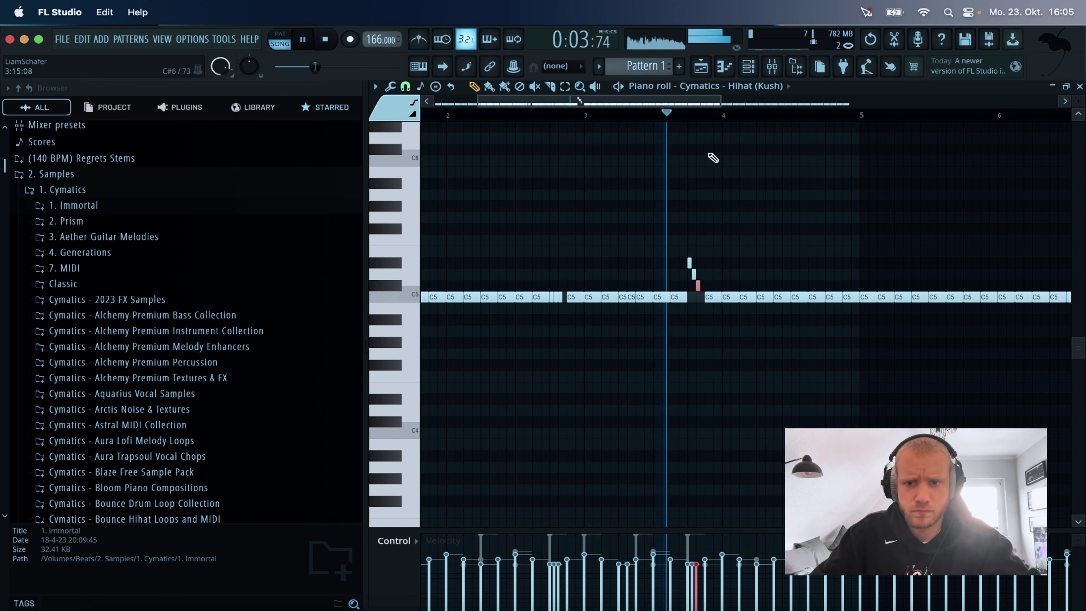
{"action": "left_click", "coordinate": [768, 296]}
{"action": "left_click", "coordinate": [822, 296]}
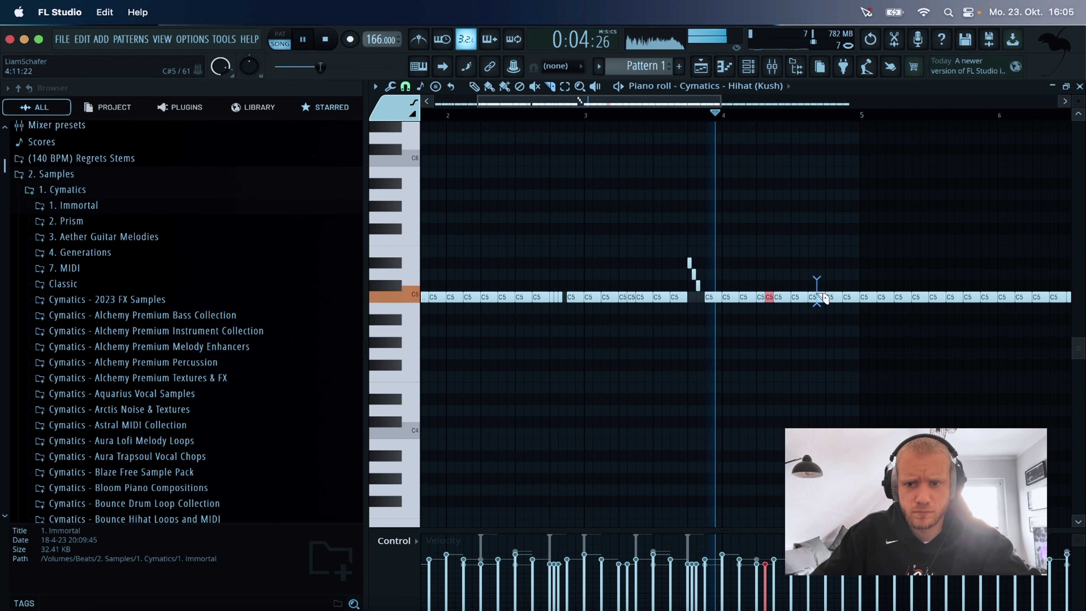
{"action": "left_click", "coordinate": [835, 296]}
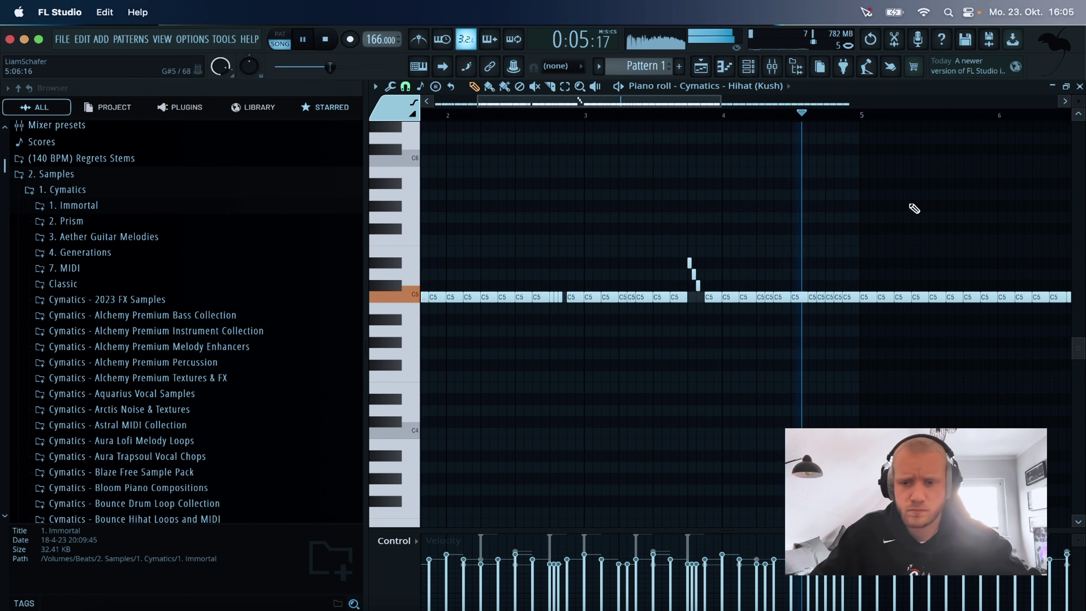
{"action": "key", "text": "space"}
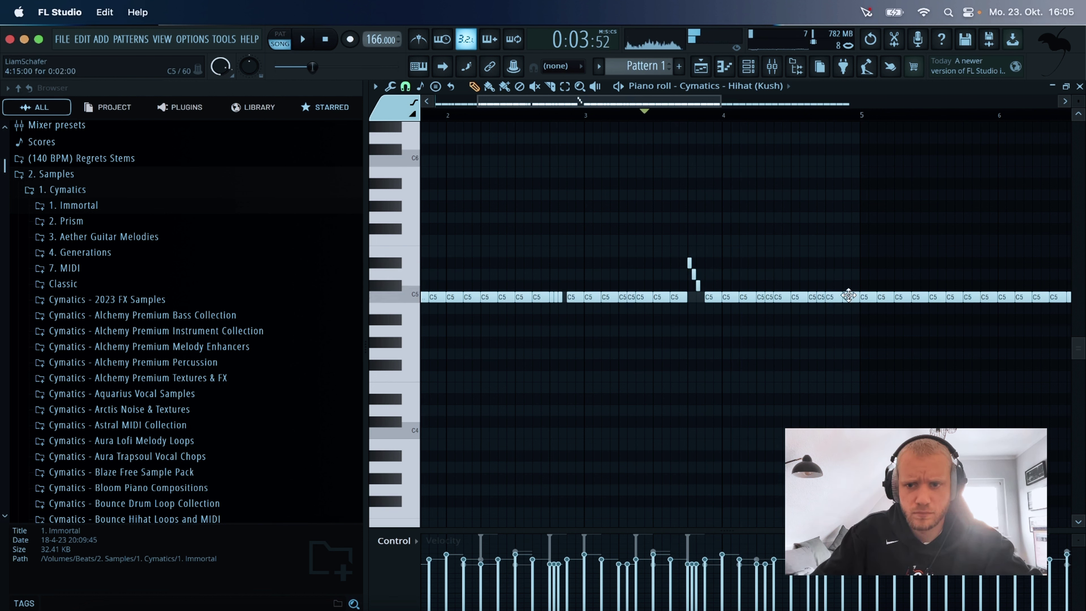
{"action": "key", "text": "space"}
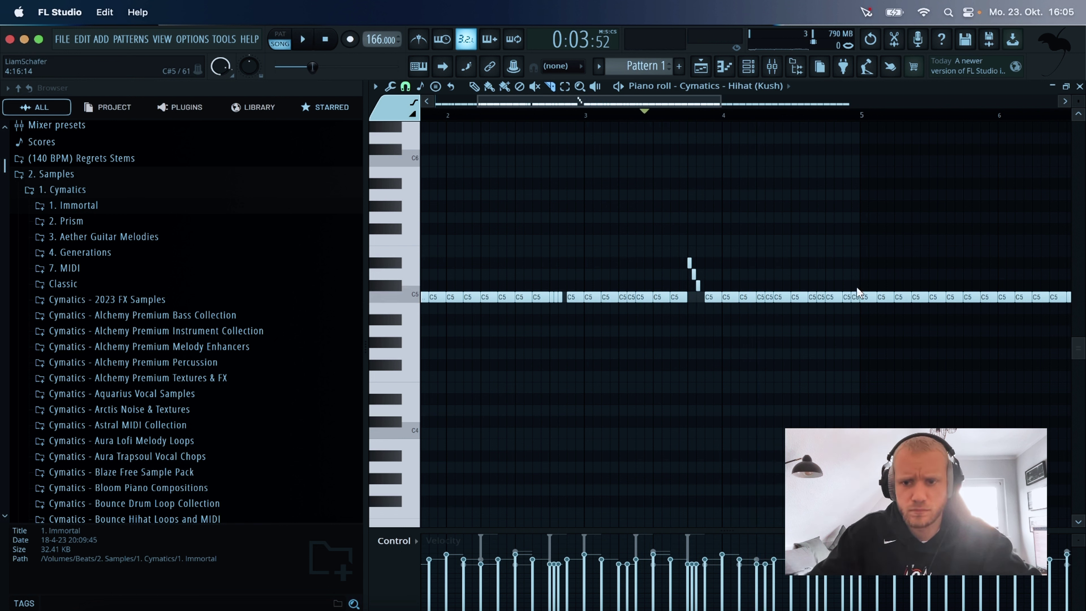
{"action": "key", "text": "space"}
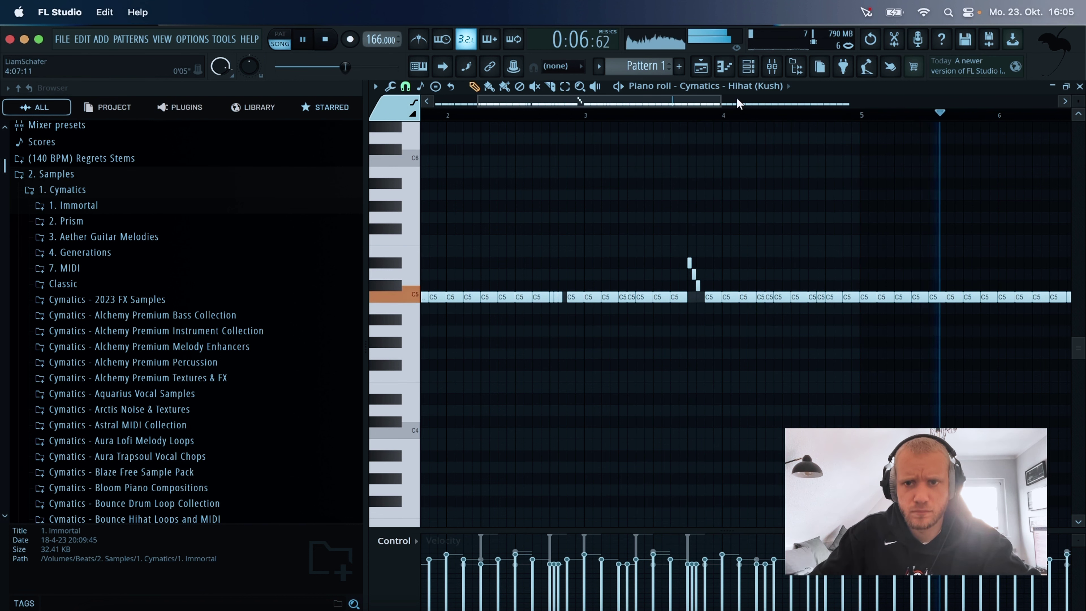
Replace the Kush hi-hats in bars 5 to 8 with a duplicate of the bars 1 to 4 pattern and clear the selection.
{"action": "left_click_drag", "start_coordinate": [718, 100], "coordinate": [978, 100]}
{"action": "left_click_drag", "start_coordinate": [940, 282], "coordinate": [636, 317]}
{"action": "key", "text": "ctrl+super+space"}
{"action": "key", "text": "Delete"}
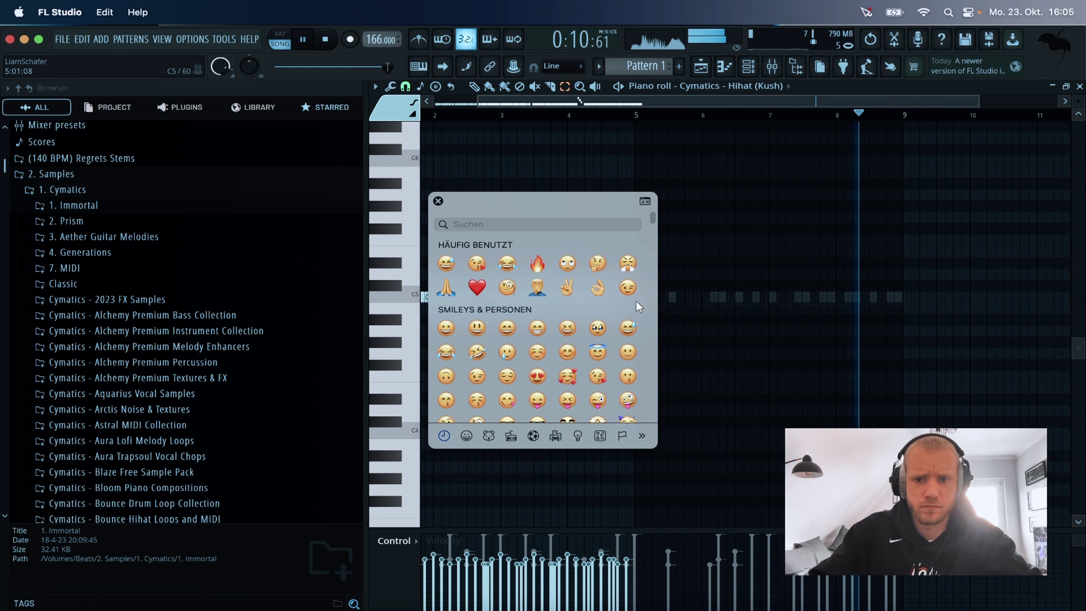
{"action": "key", "text": "Escape"}
{"action": "key", "text": "super+z"}
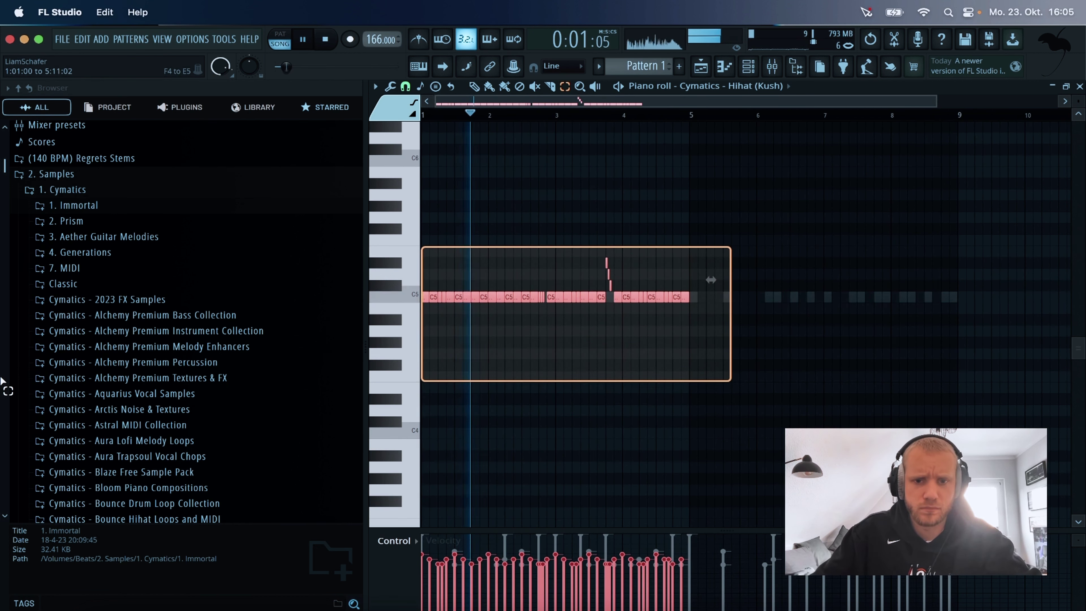
{"action": "key", "text": "super+b"}
{"action": "key", "text": "super+d"}
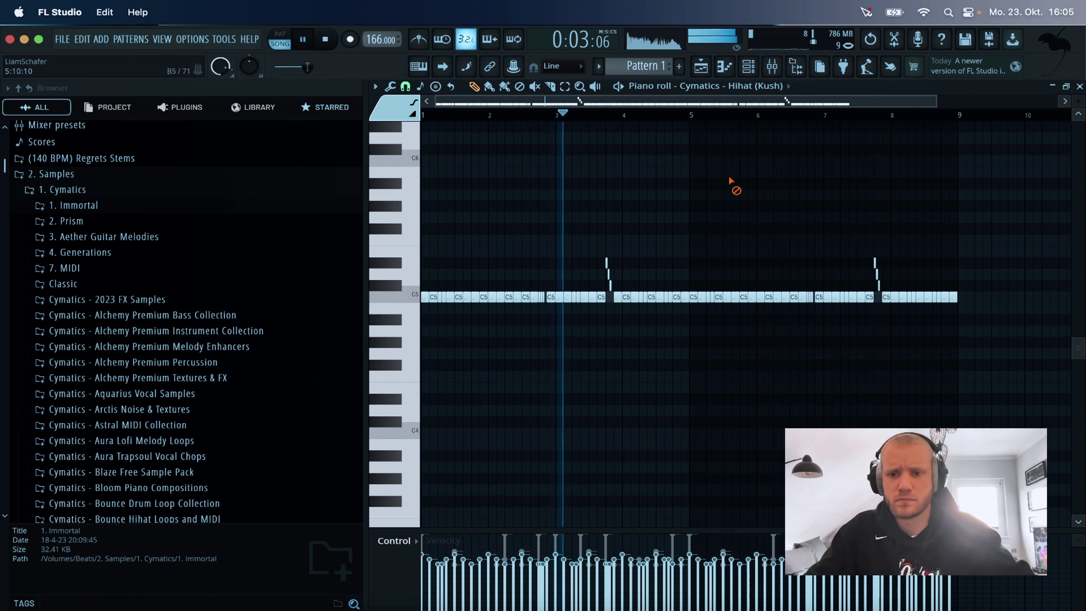
Open the playlist and mute the Cherry stem on Track 4.
{"action": "left_click", "coordinate": [700, 66]}
{"action": "scroll", "coordinate": [218, 255], "scroll_direction": "up", "scroll_amount": 3}
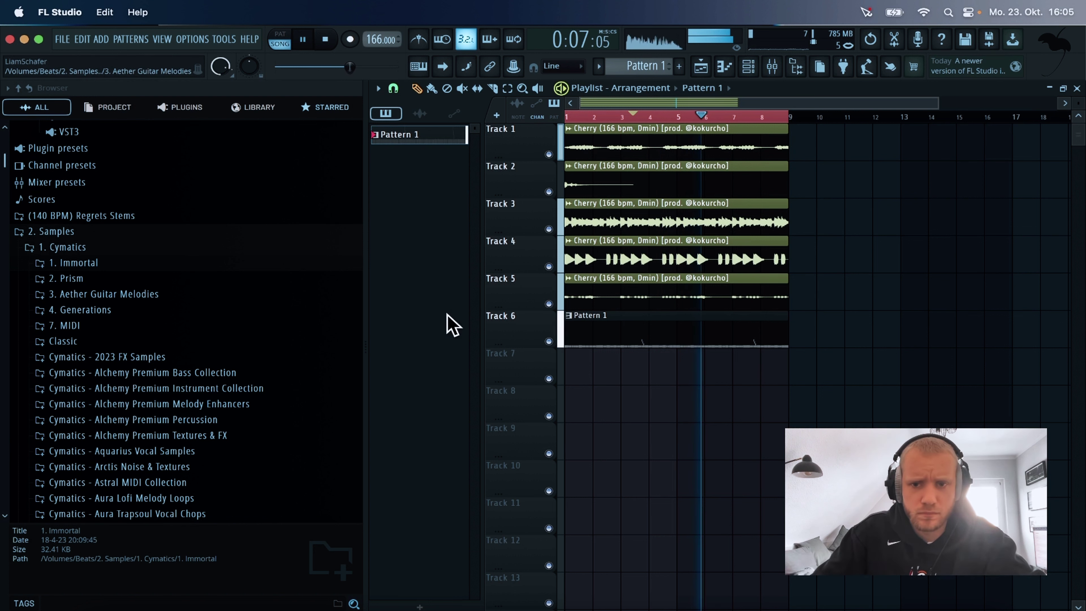
{"action": "left_click", "coordinate": [549, 266]}
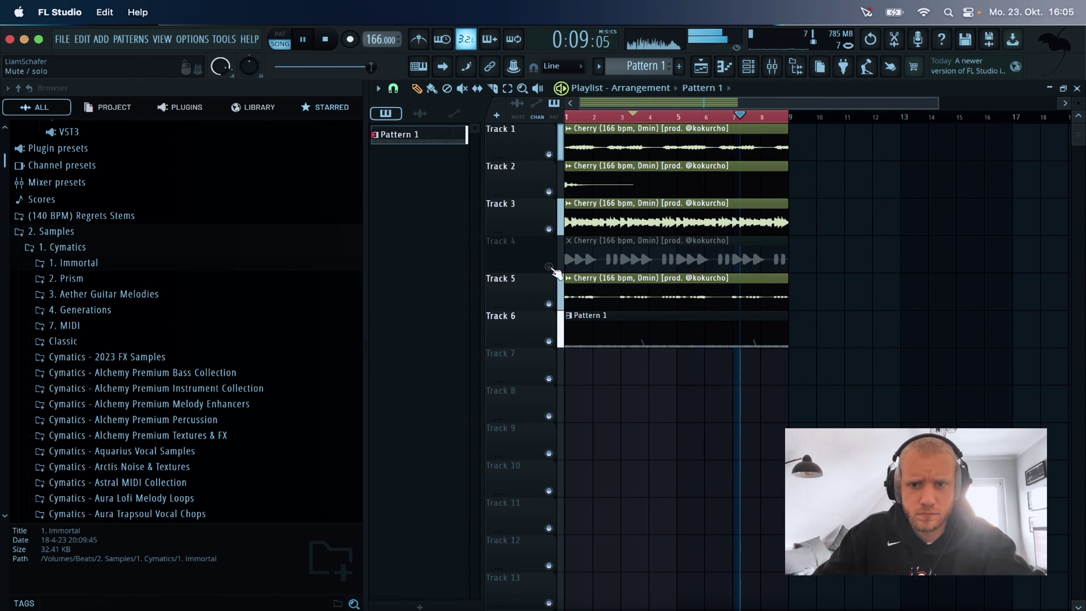
Delete the Cherry clip on Track 2 and undo the deletion.
{"action": "right_click", "coordinate": [602, 183]}
{"action": "key", "text": "super+z"}
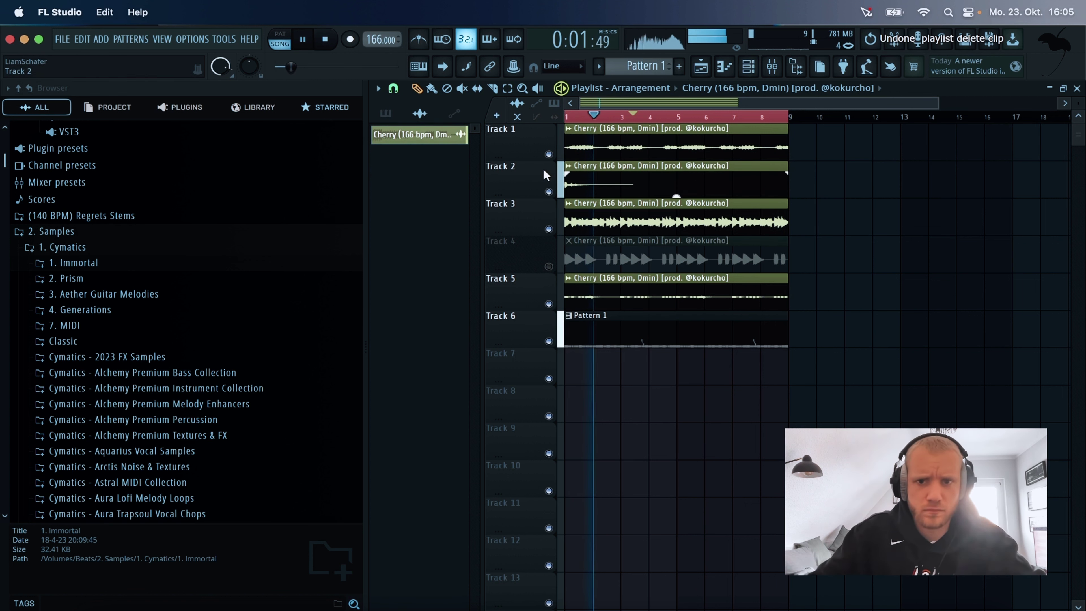
Make the Cherry clip on Track 2 unique as a sample.
{"action": "left_click", "coordinate": [568, 166]}
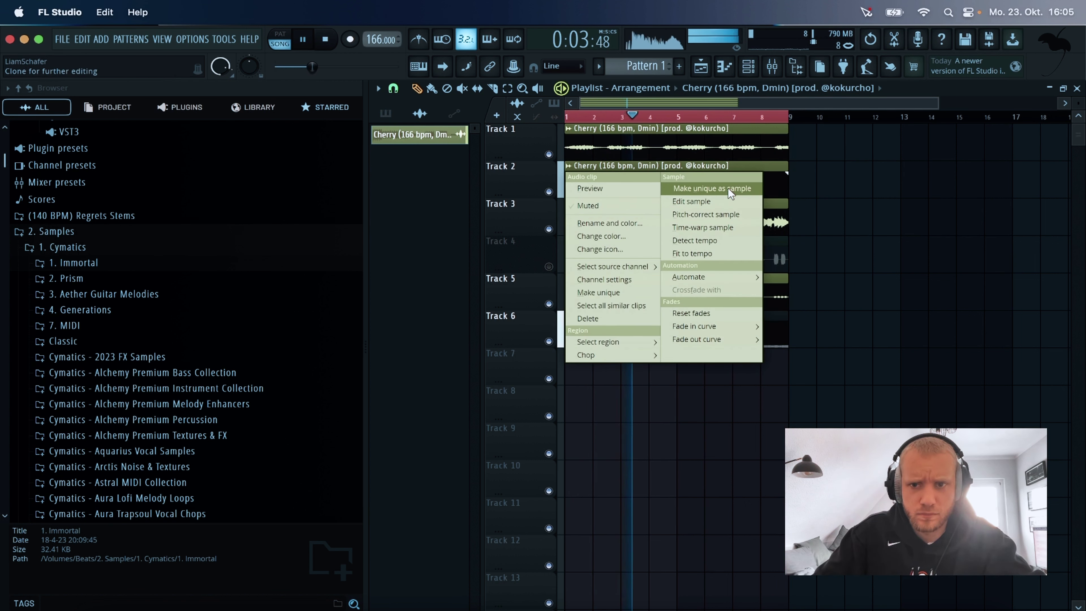
{"action": "left_click", "coordinate": [728, 188]}
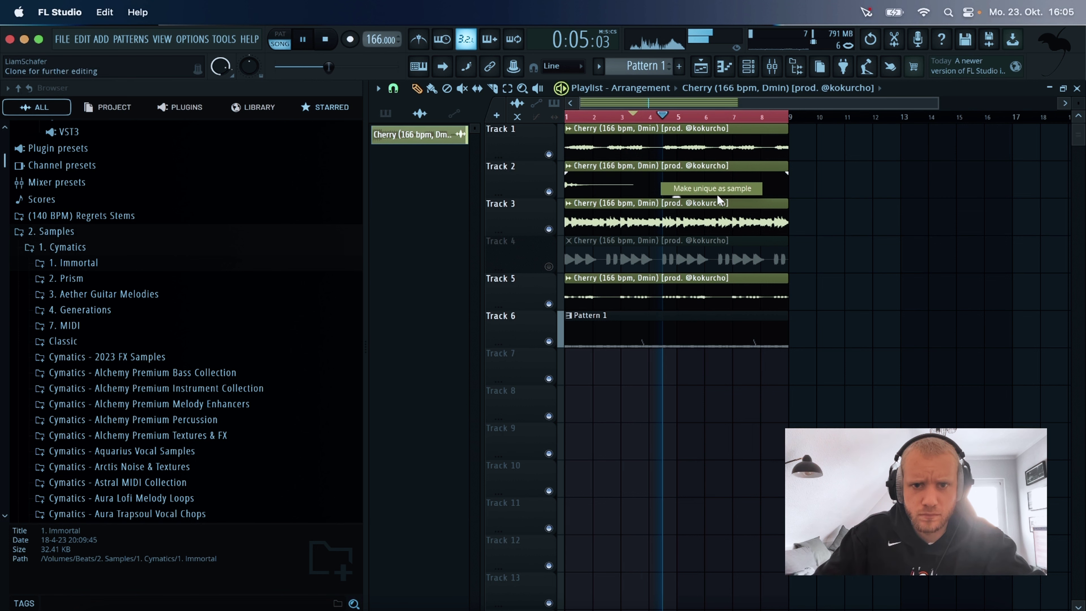
{"action": "left_click", "coordinate": [734, 377]}
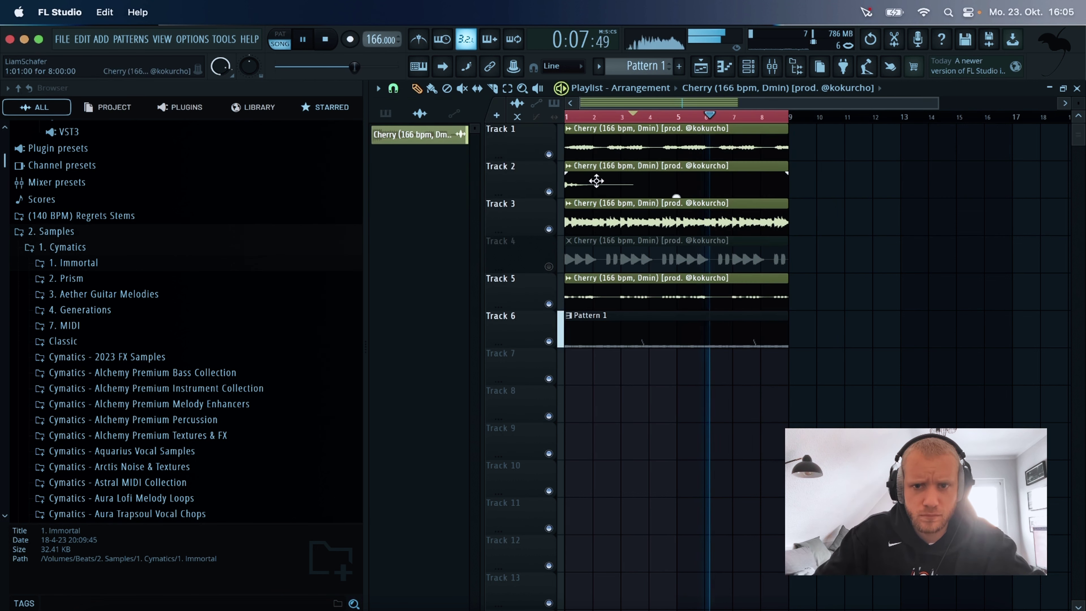
Make the Cherry clips on Tracks 2, 3, 4 and 5 unique.
{"action": "right_click", "coordinate": [575, 175]}
{"action": "left_click", "coordinate": [594, 291]}
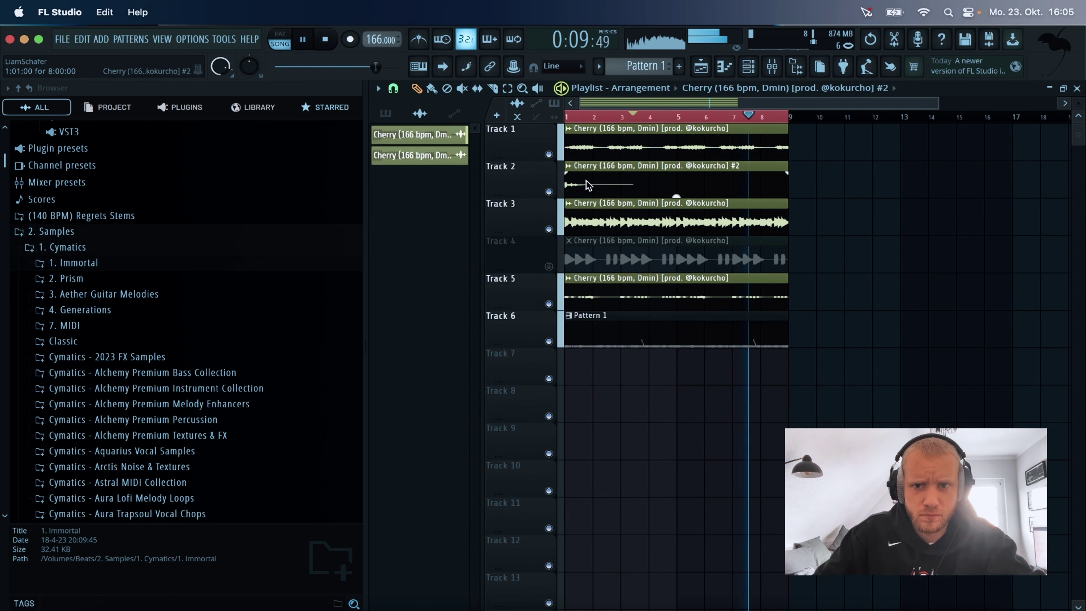
{"action": "right_click", "coordinate": [575, 205]}
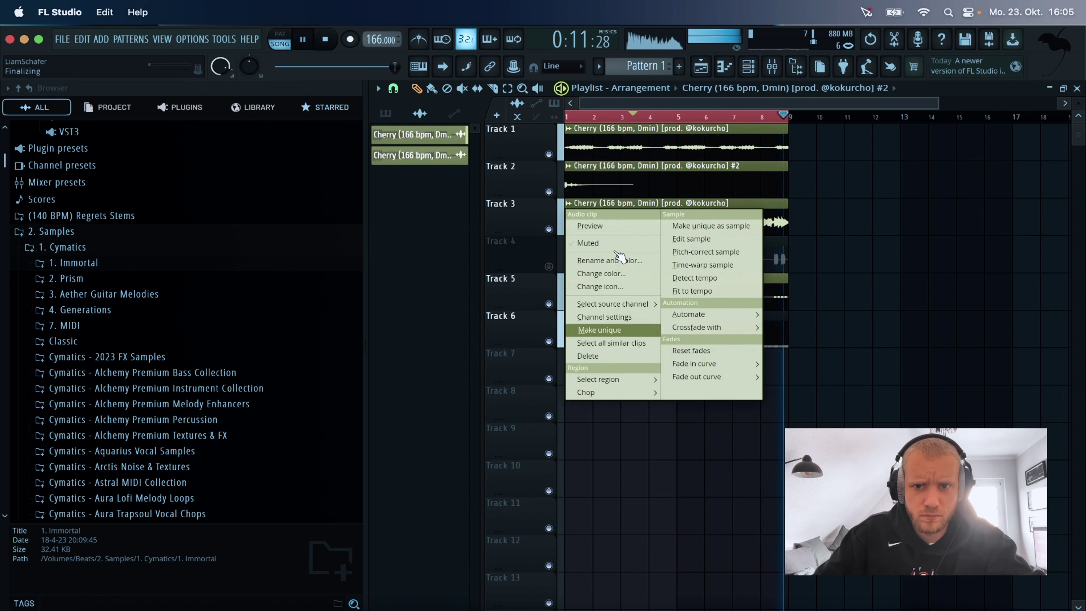
{"action": "left_click", "coordinate": [599, 329]}
{"action": "right_click", "coordinate": [571, 245]}
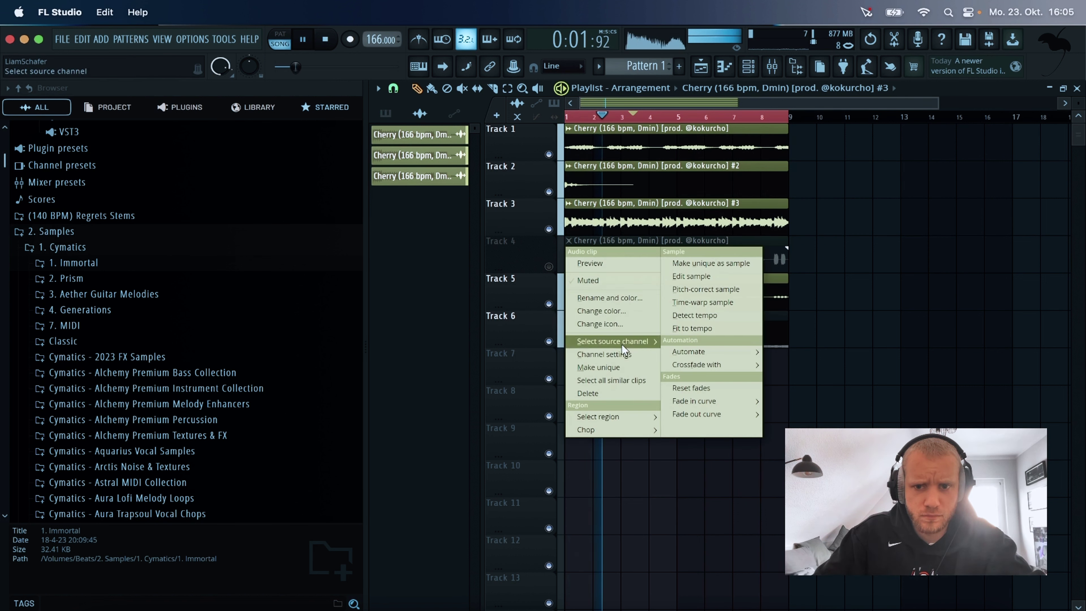
{"action": "left_click", "coordinate": [613, 363]}
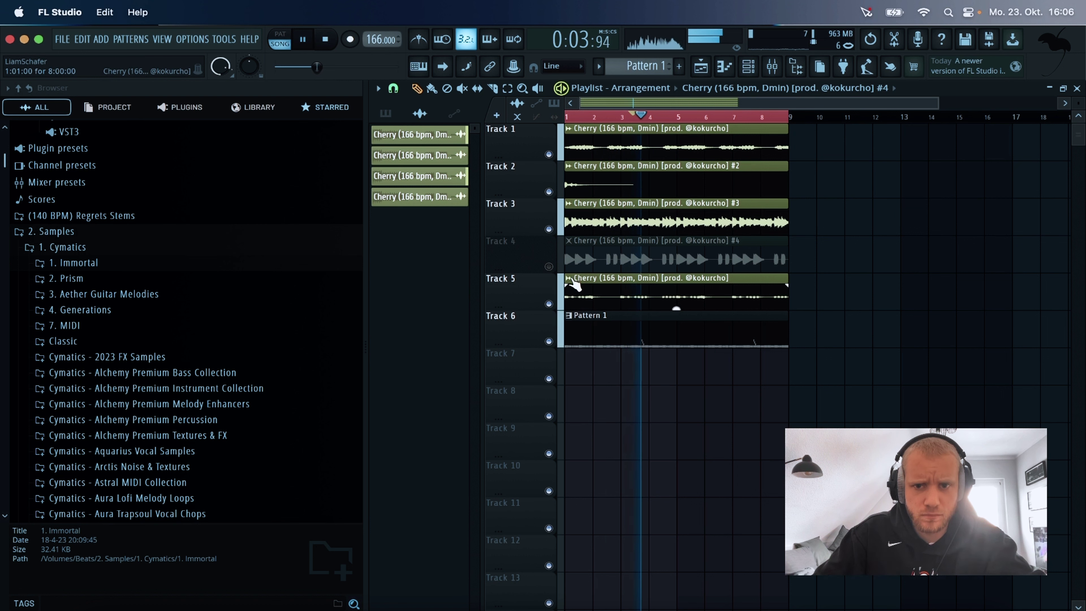
{"action": "left_click", "coordinate": [568, 278]}
{"action": "left_click", "coordinate": [599, 409]}
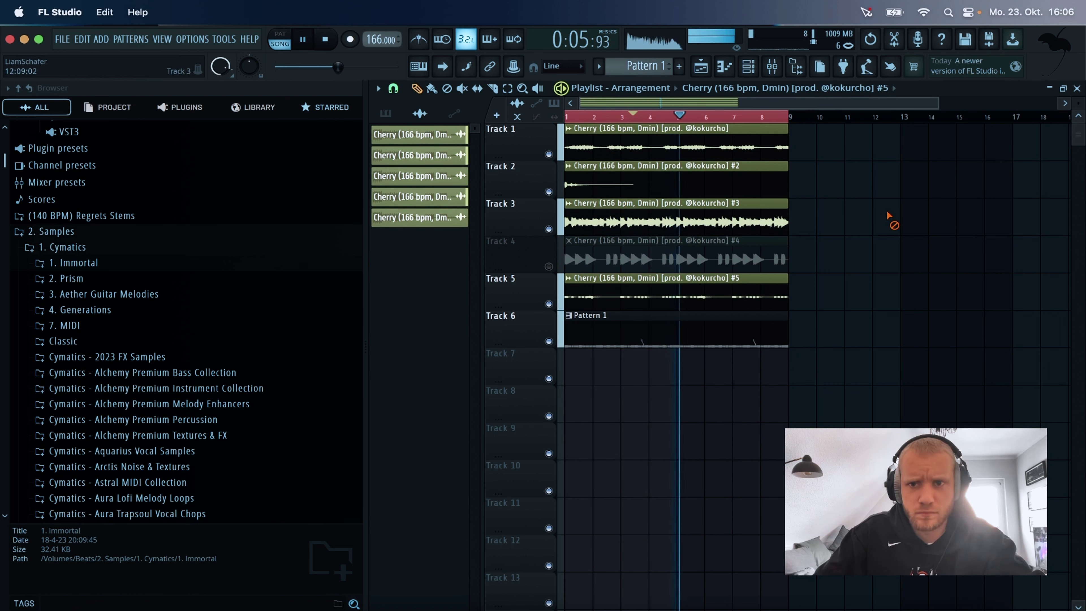
Restart playback and check the Cherry audio channels in the channel rack.
{"action": "key", "text": "space"}
{"action": "key", "text": "space"}
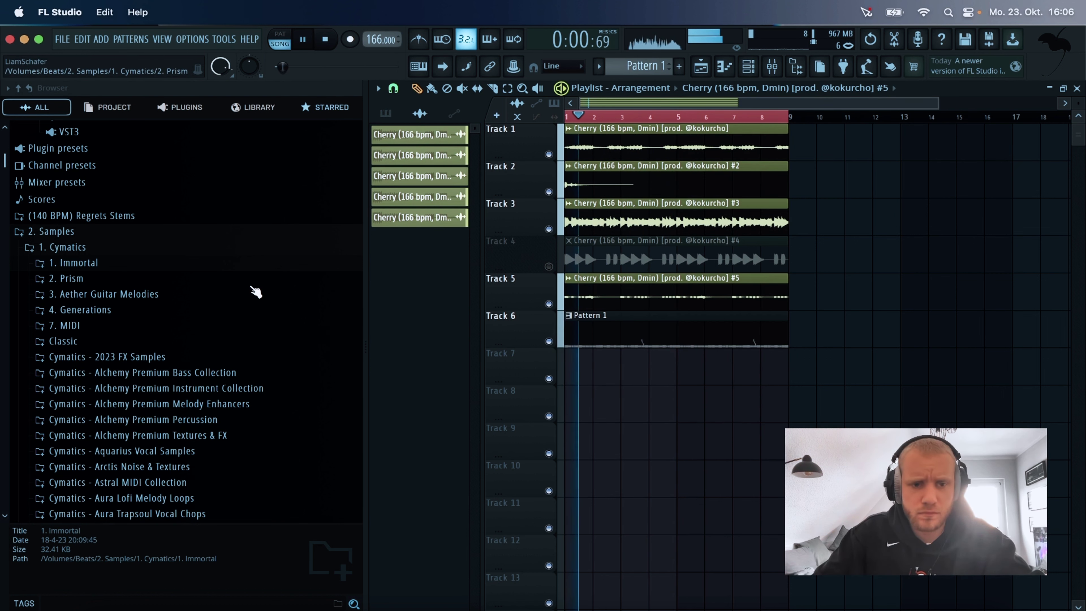
{"action": "scroll", "coordinate": [240, 288], "scroll_direction": "up", "scroll_amount": 3}
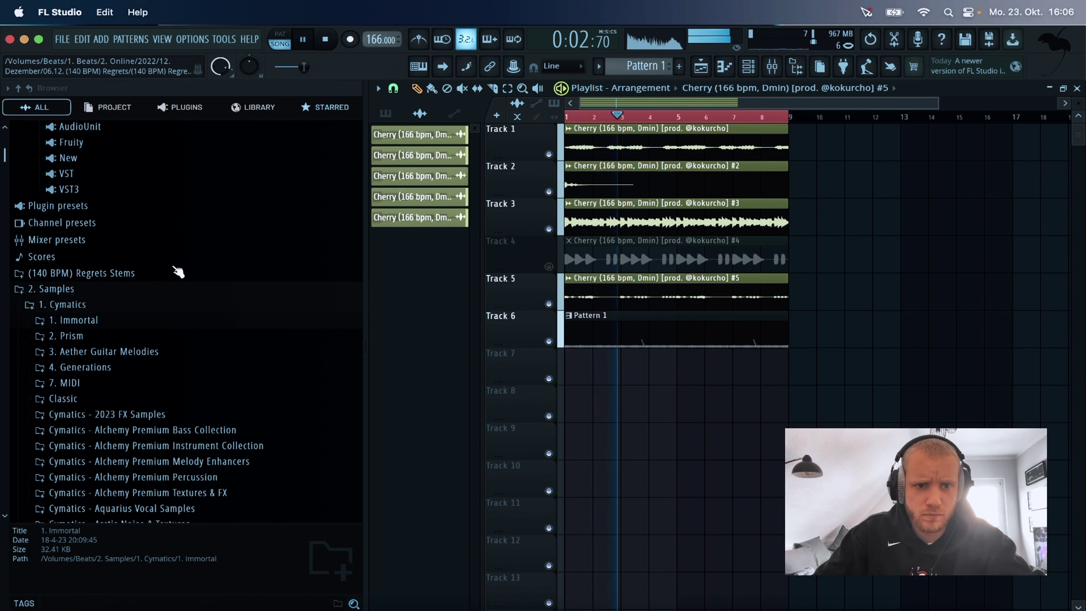
{"action": "scroll", "coordinate": [193, 268], "scroll_direction": "up", "scroll_amount": 6}
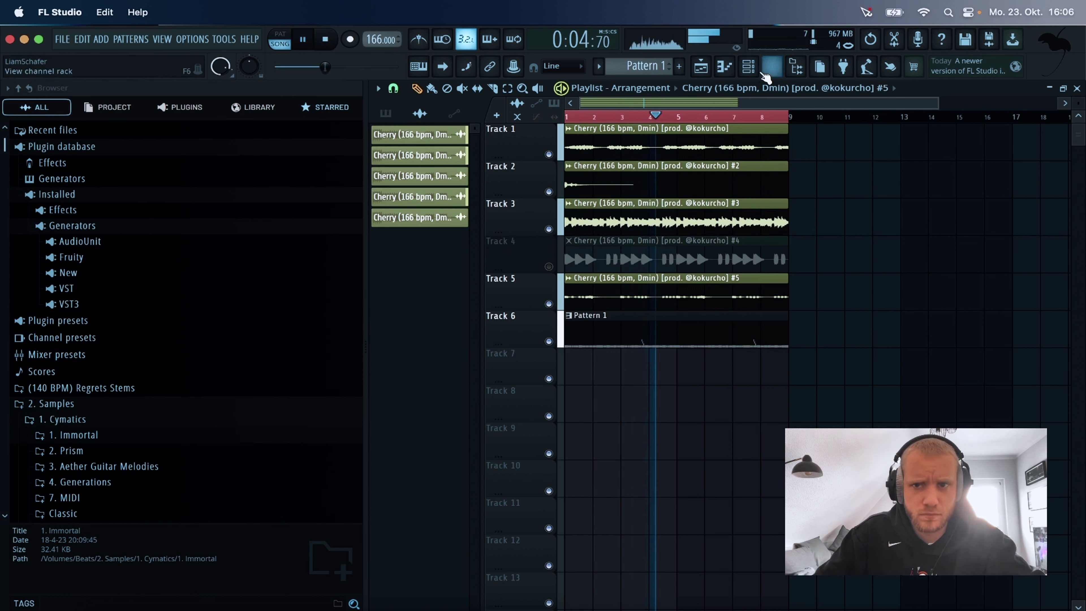
{"action": "left_click", "coordinate": [760, 71]}
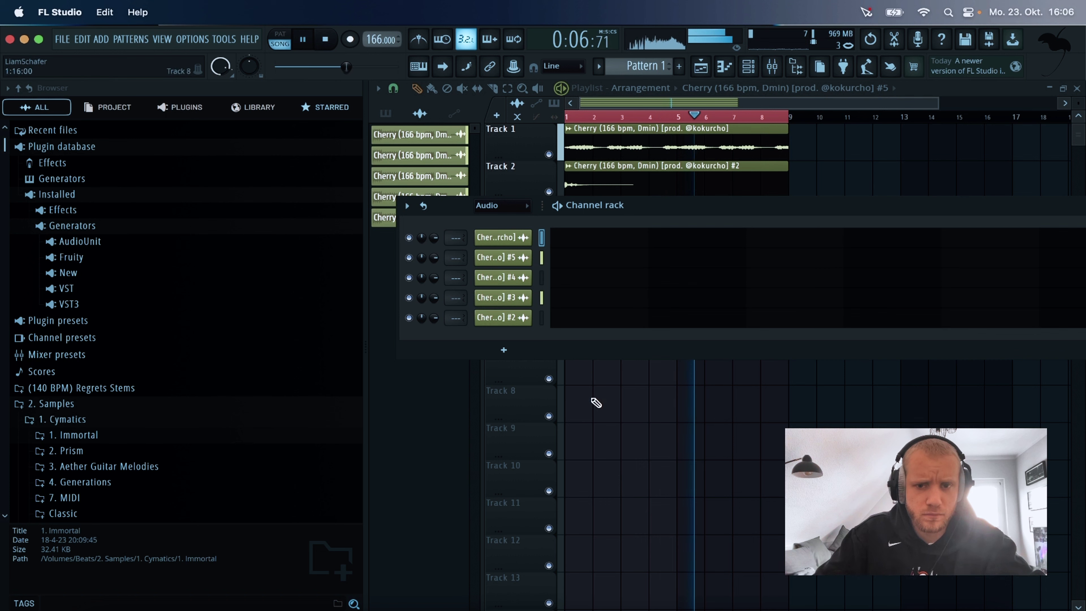
{"action": "key", "text": "F6"}
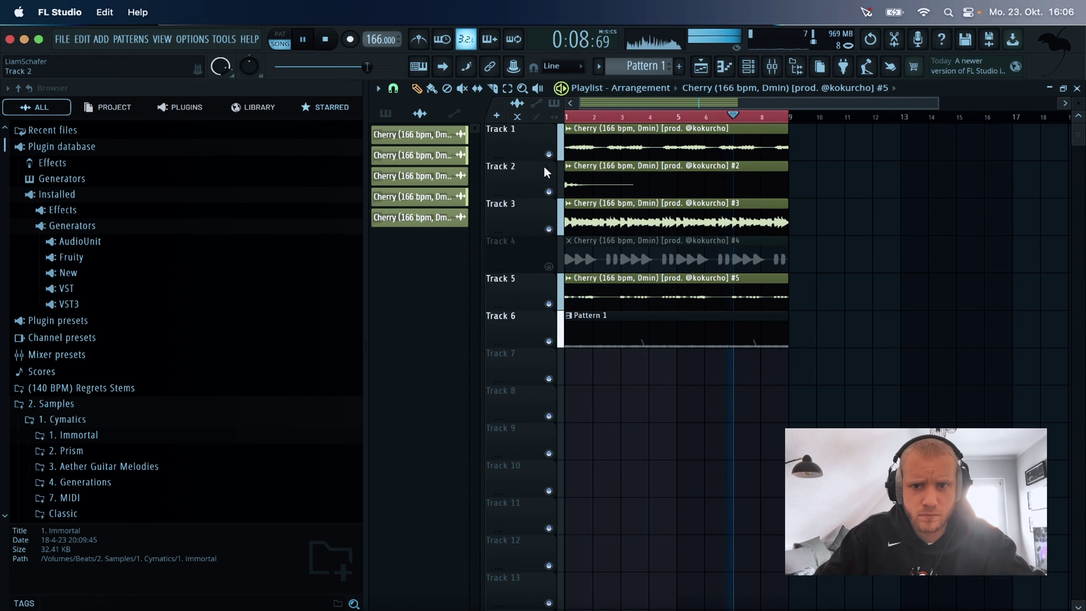
Mute Tracks 1, 2, 4 and 5 to hear the Cherry stem on Track 3 with the drum pattern.
{"action": "right_click", "coordinate": [549, 155]}
{"action": "right_click", "coordinate": [548, 154]}
{"action": "left_click", "coordinate": [549, 155]}
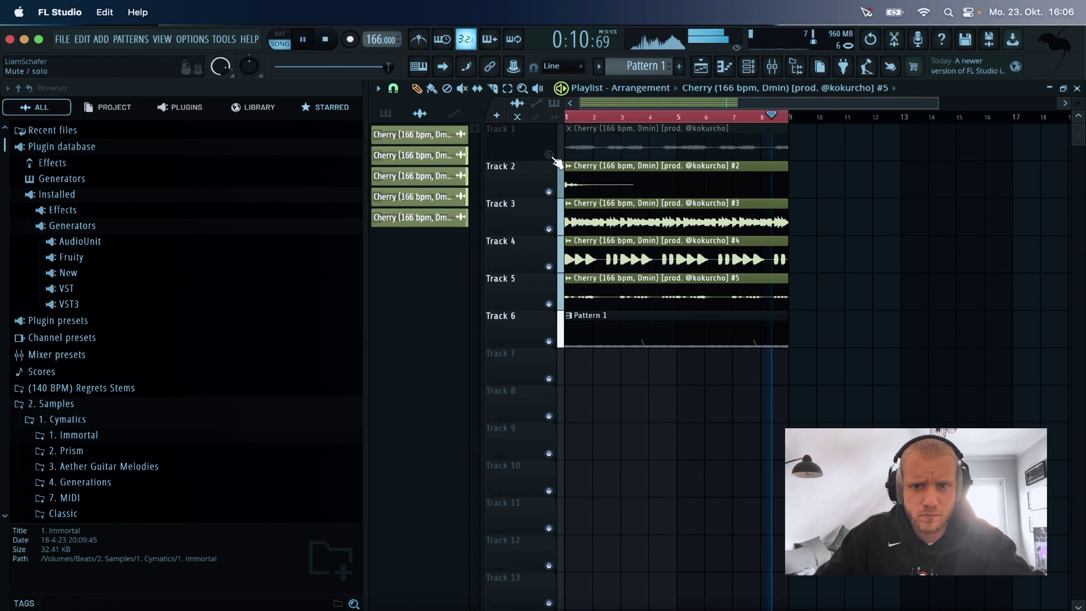
{"action": "left_click", "coordinate": [549, 229]}
{"action": "left_click", "coordinate": [549, 228]}
{"action": "left_click", "coordinate": [549, 266]}
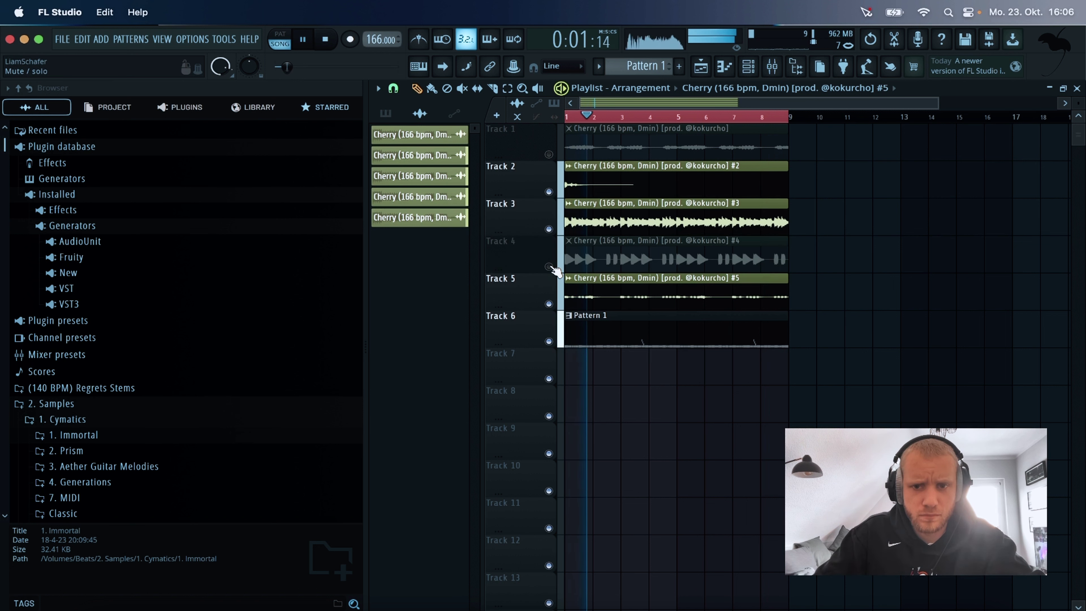
{"action": "left_click", "coordinate": [549, 303]}
{"action": "left_click", "coordinate": [549, 191]}
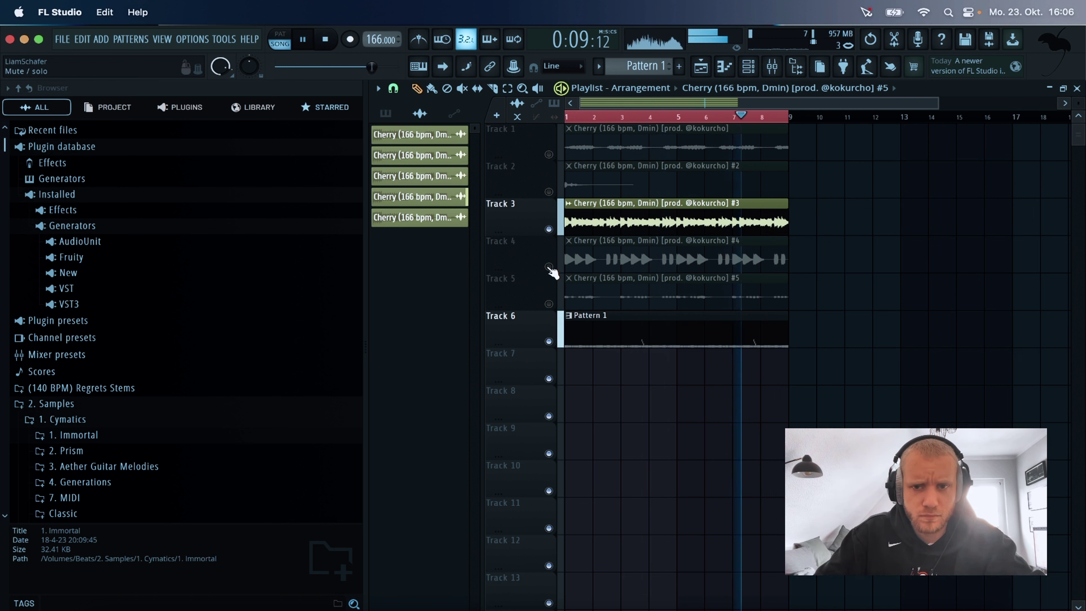
Unmute the Cherry stems on Tracks 2, 4 and 5 while the arrangement plays.
{"action": "left_click", "coordinate": [548, 192]}
{"action": "left_click", "coordinate": [548, 266]}
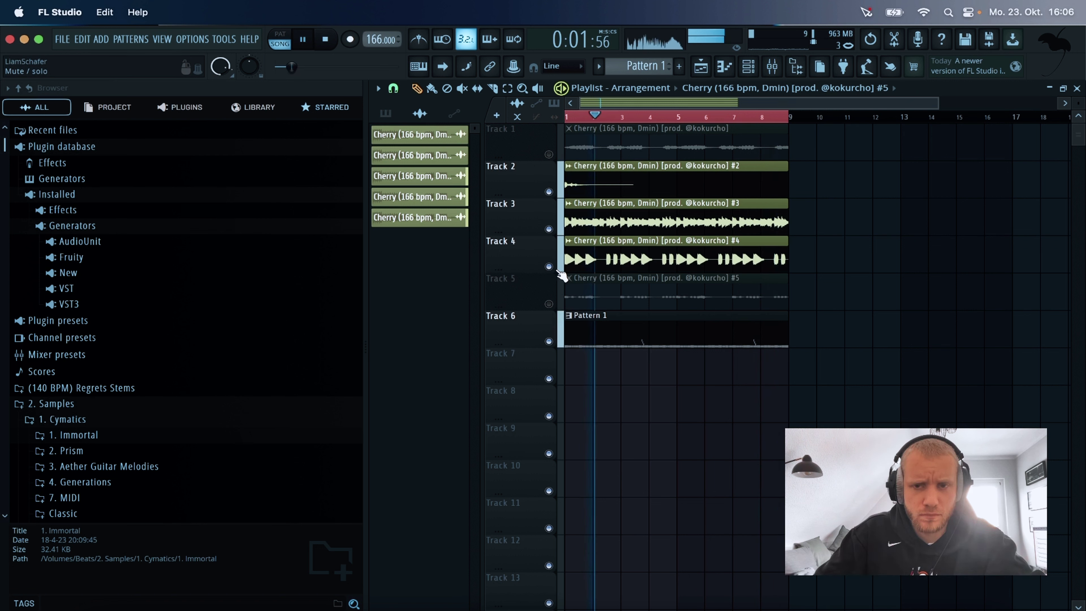
{"action": "left_click", "coordinate": [549, 304]}
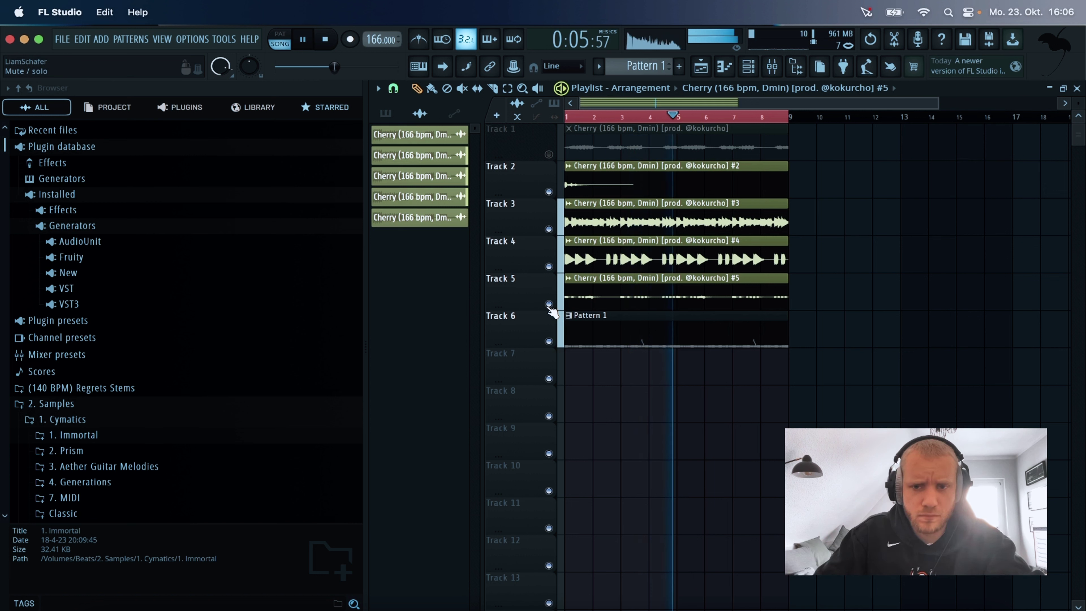
Mute Tracks 2, 4 and 6 to hear only the Cherry stems on Tracks 3 and 5.
{"action": "left_click", "coordinate": [549, 192]}
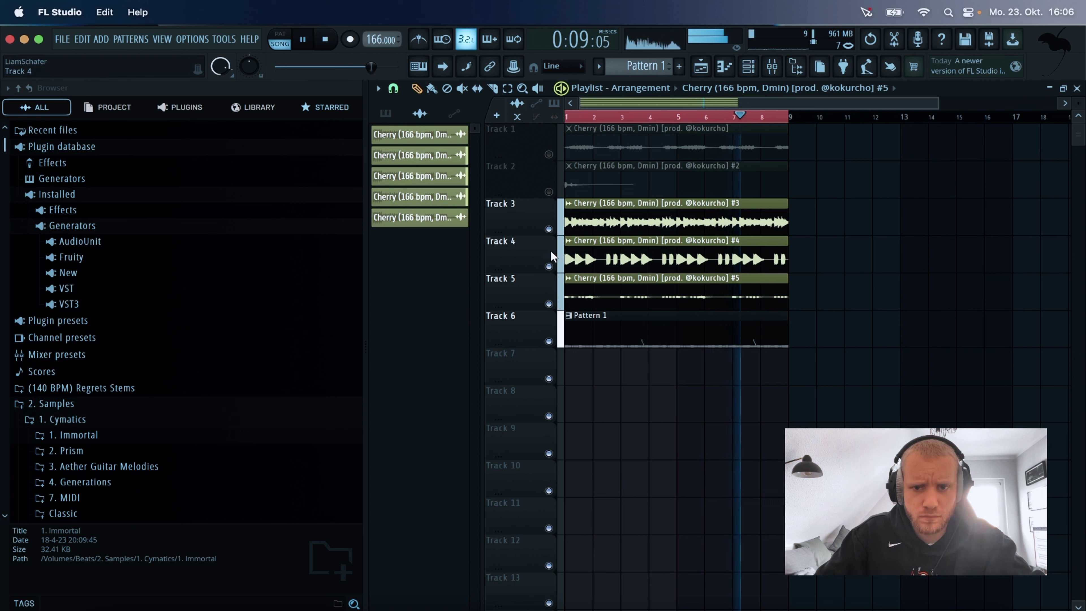
{"action": "left_click", "coordinate": [549, 267]}
{"action": "left_click", "coordinate": [549, 341]}
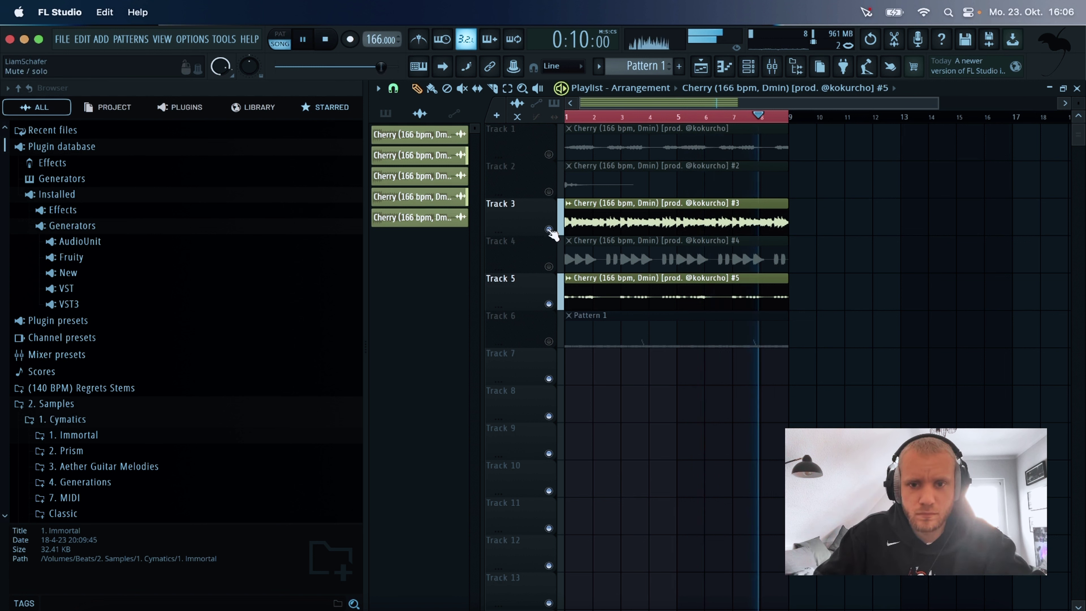
Unmute all playlist tracks and play the full arrangement from the start.
{"action": "left_click", "coordinate": [548, 229]}
{"action": "left_click", "coordinate": [548, 229]}
{"action": "key", "text": "space"}
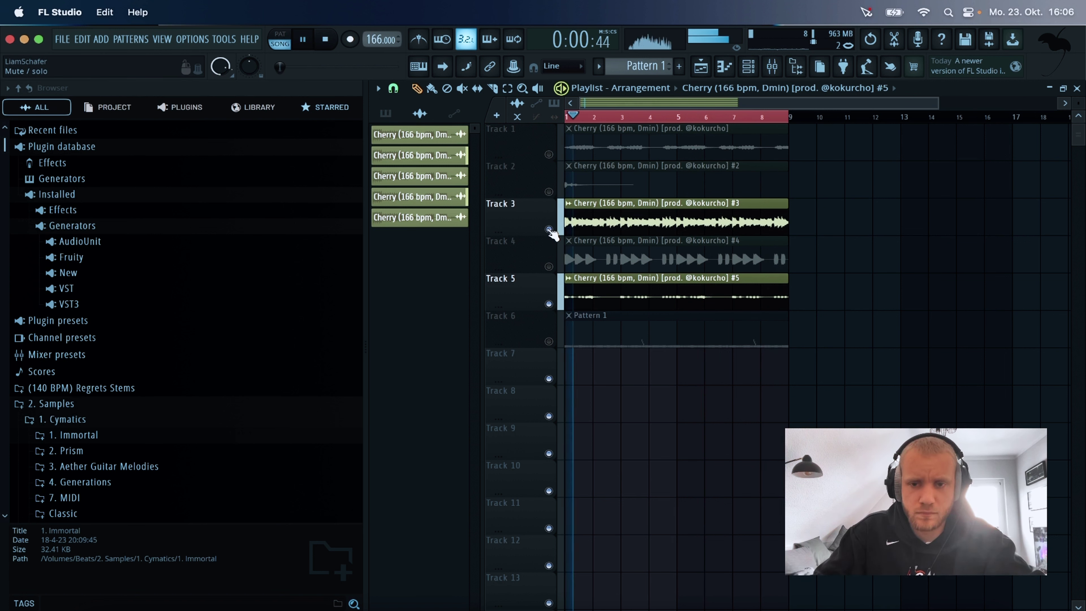
{"action": "left_click", "coordinate": [548, 228]}
{"action": "left_click", "coordinate": [549, 228], "text": "ctrl"}
{"action": "left_click", "coordinate": [548, 229], "text": "ctrl"}
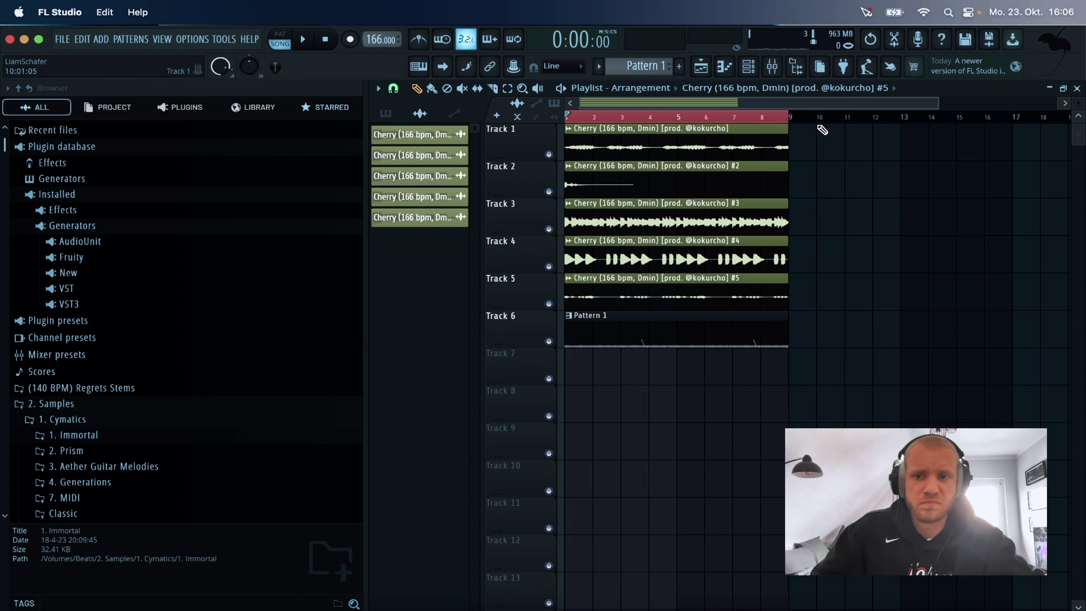
{"action": "scroll", "coordinate": [933, 104], "scroll_direction": "right", "scroll_amount": 8}
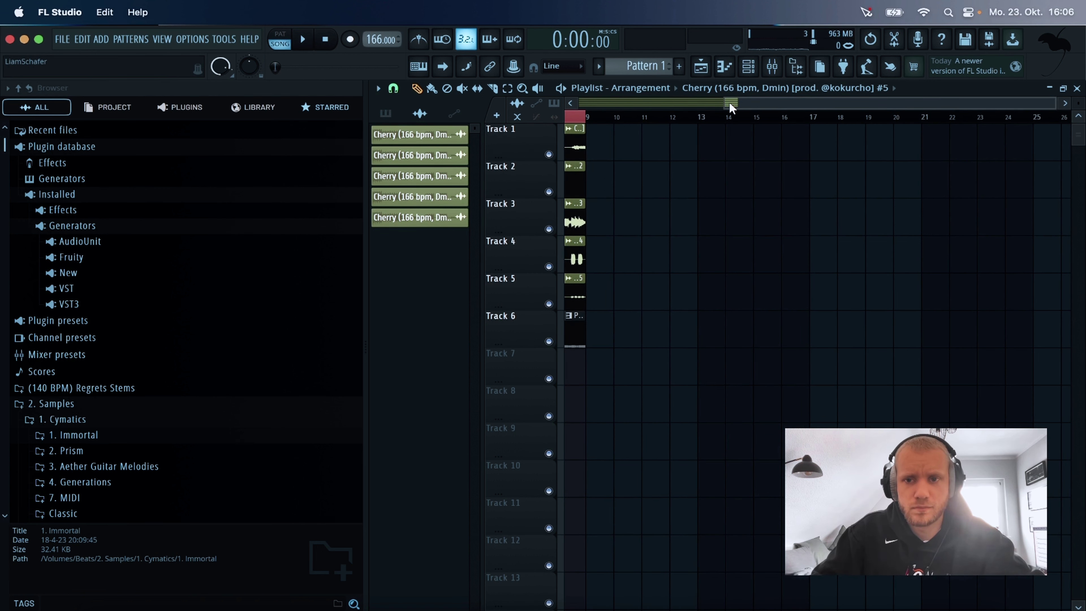
{"action": "left_click_drag", "start_coordinate": [723, 102], "coordinate": [581, 102]}
{"action": "key", "text": "space"}
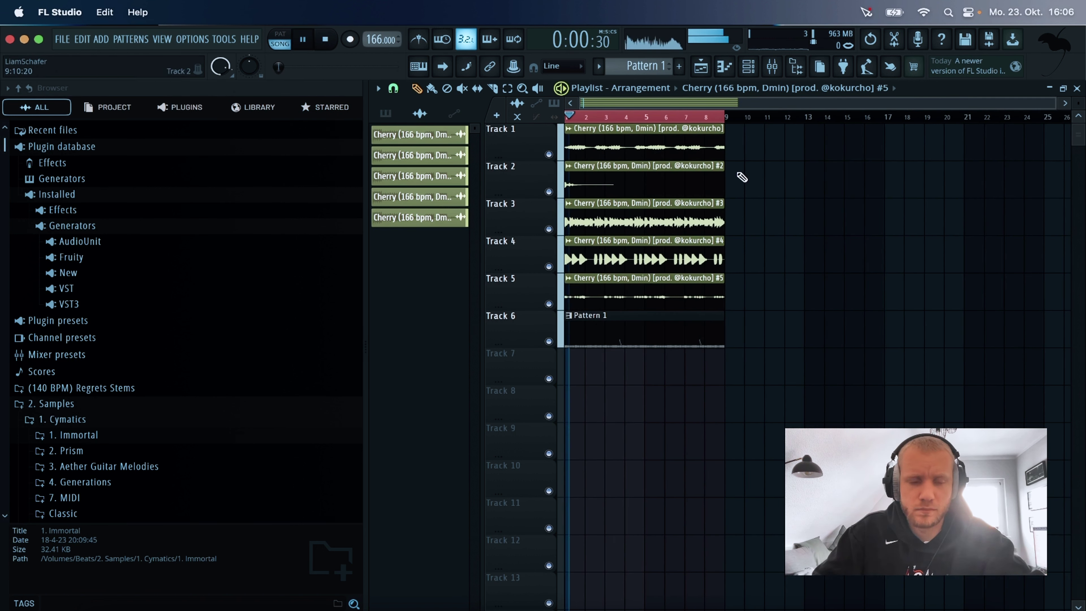
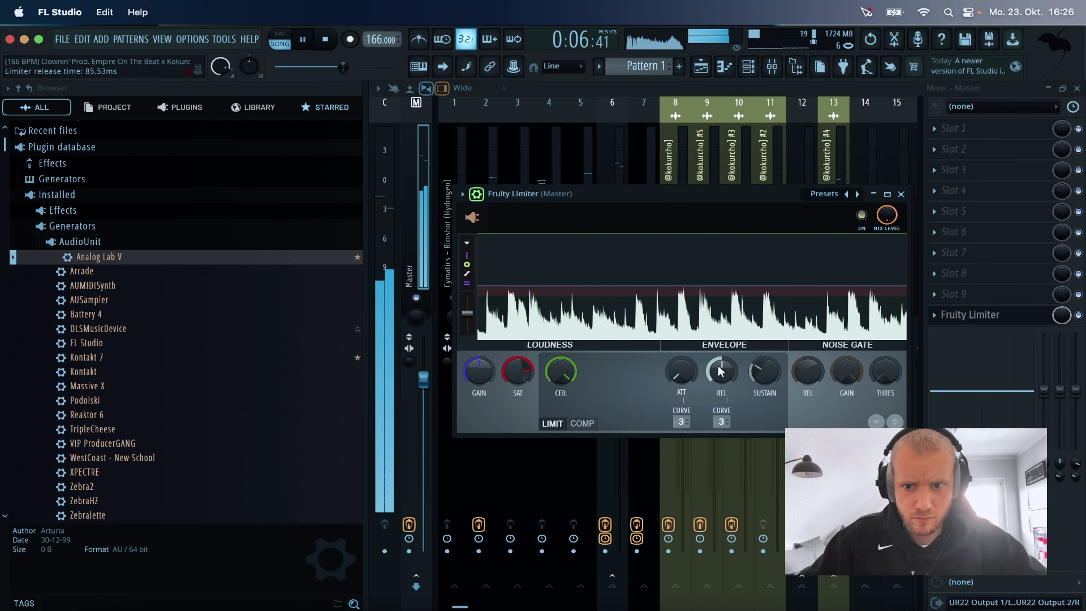
Check the compressor controls of the master's Fruity Limiter, return to limiter mode and close the plugin.
{"action": "left_click", "coordinate": [585, 423]}
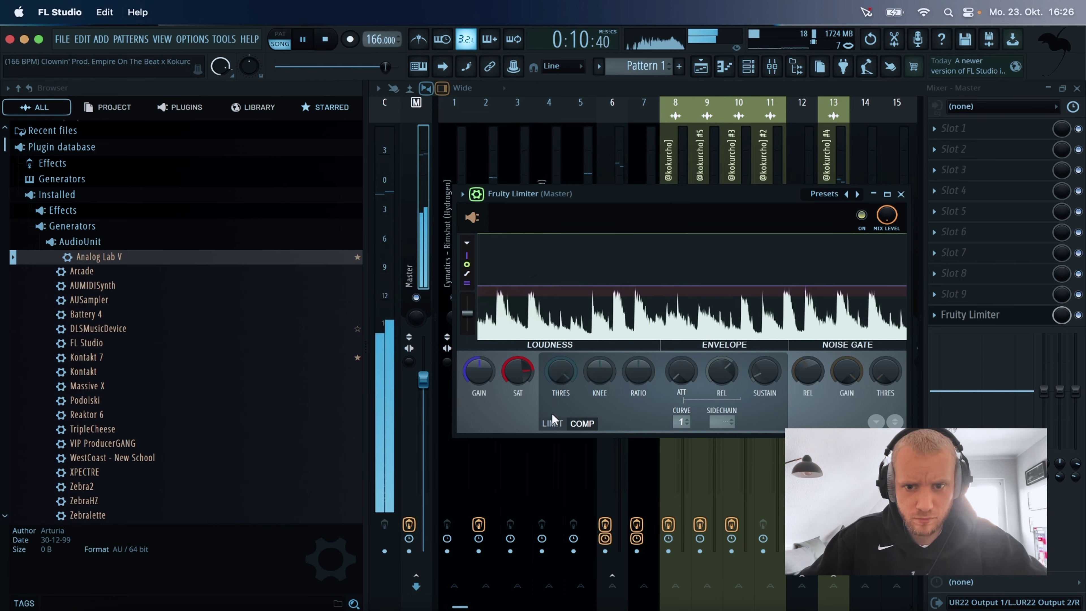
{"action": "left_click", "coordinate": [553, 422]}
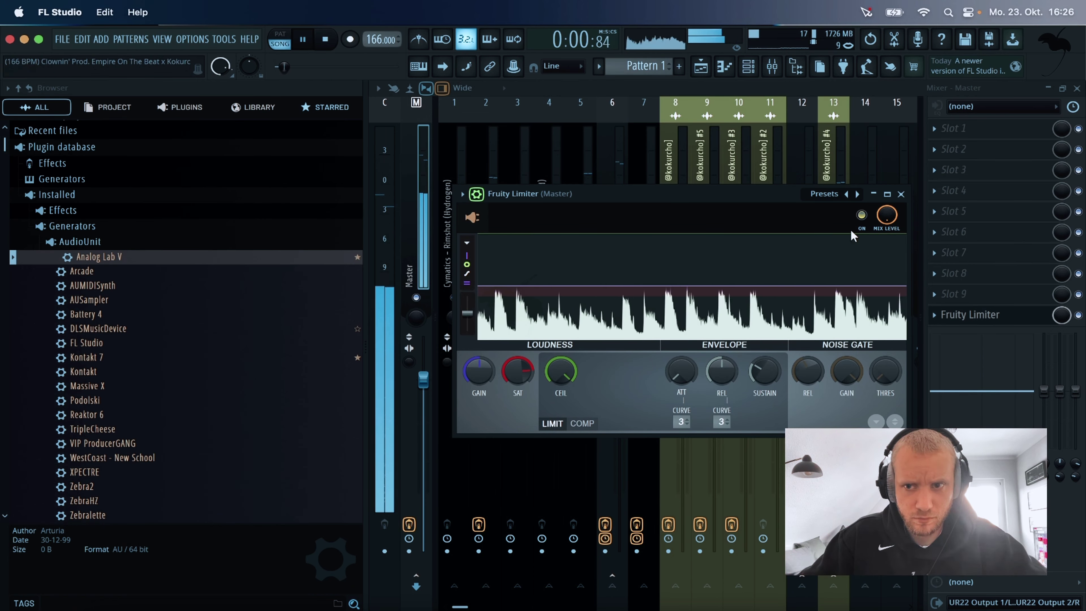
{"action": "left_click", "coordinate": [901, 195]}
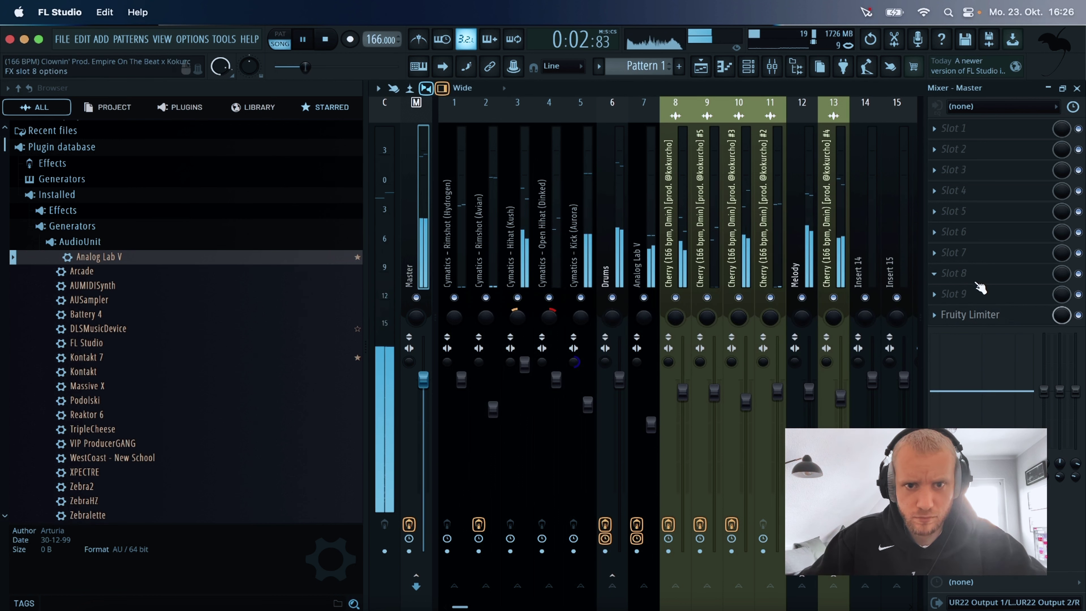
Add a Fruity Soft Clipper in slot 9 of the Master, raise its threshold and set the post gain to 86%.
{"action": "left_click", "coordinate": [973, 294]}
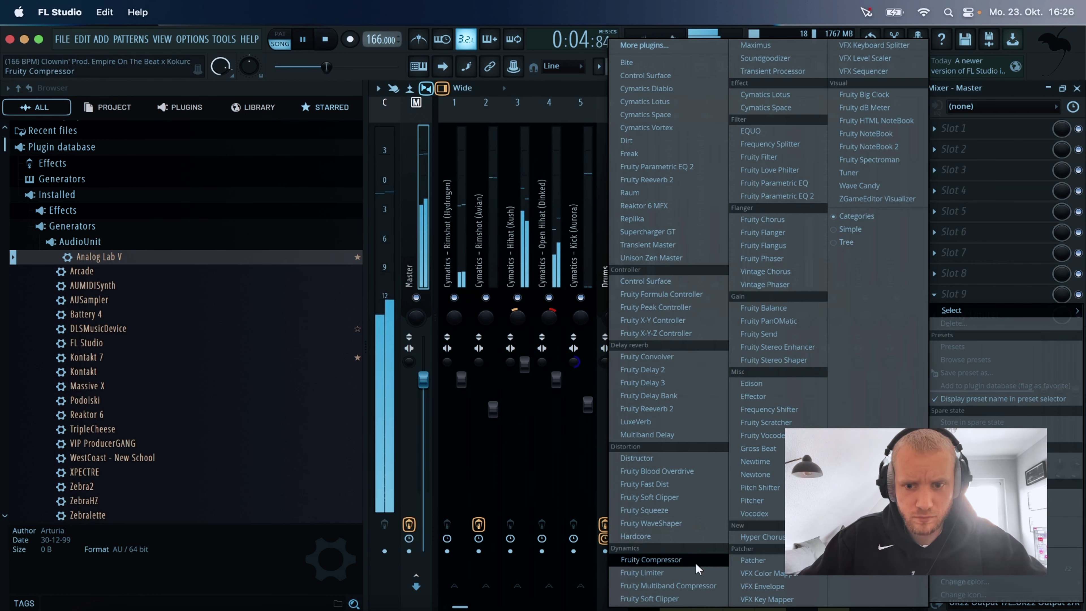
{"action": "left_click", "coordinate": [675, 598]}
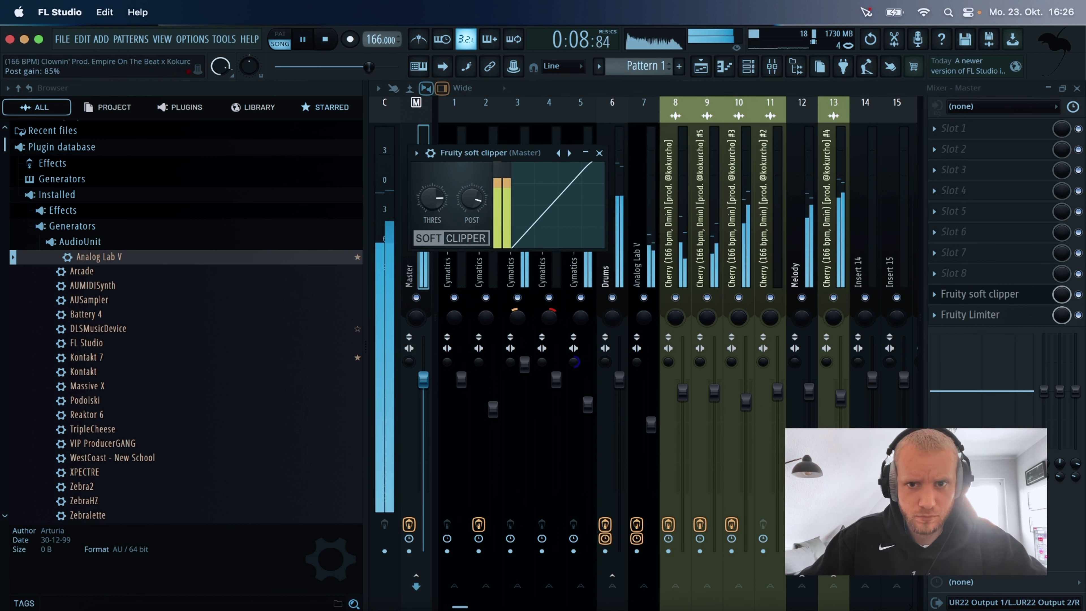
{"action": "left_click_drag", "start_coordinate": [437, 205], "coordinate": [437, 231]}
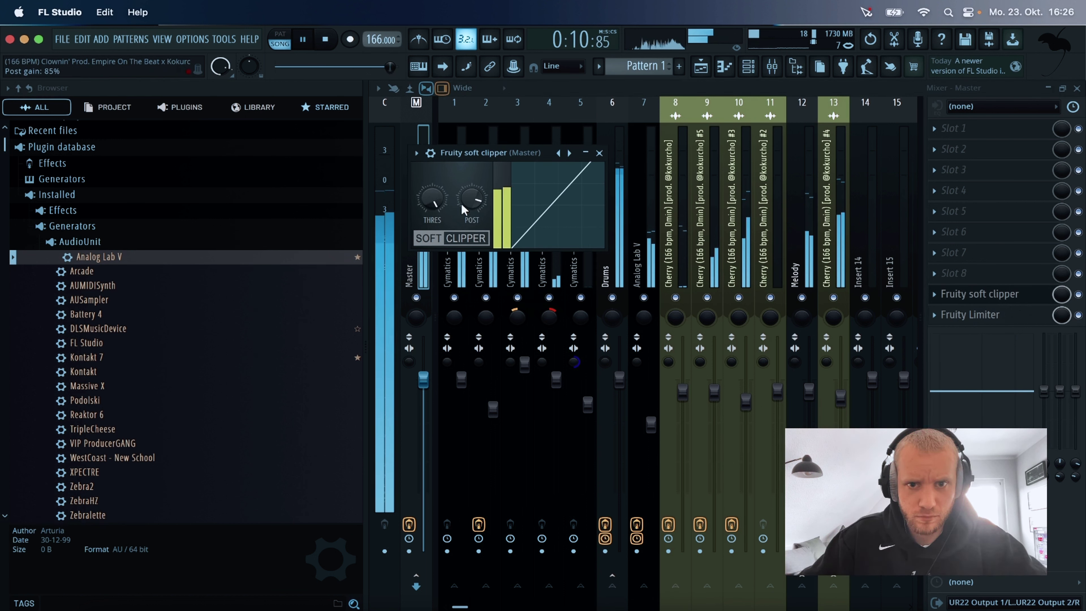
{"action": "left_click_drag", "start_coordinate": [472, 199], "coordinate": [472, 202]}
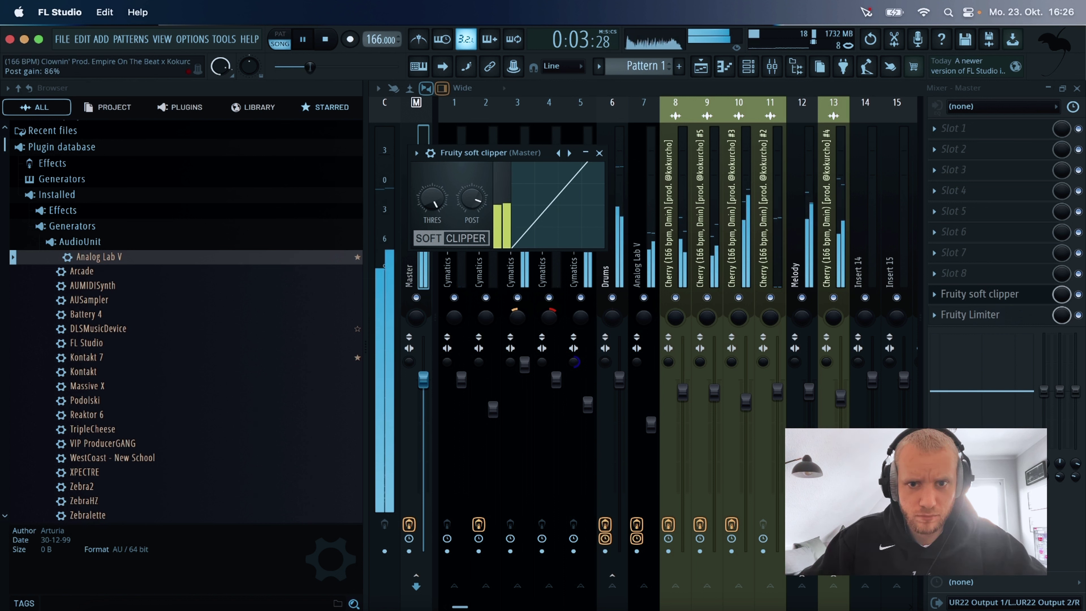
{"action": "left_click", "coordinate": [599, 153]}
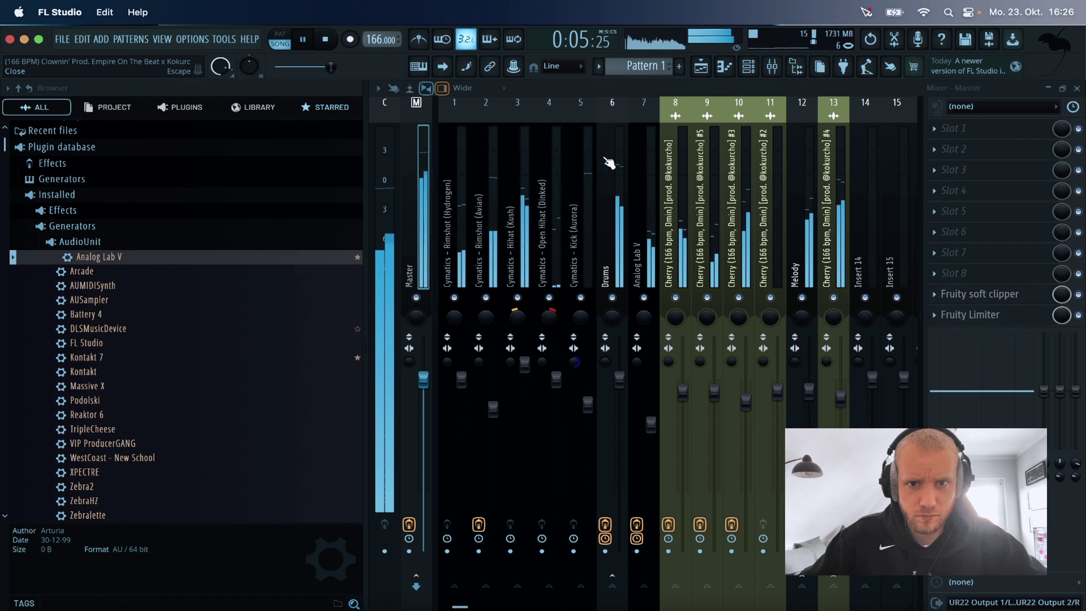
Split Pattern 1 by channel in the playlist and delete the stacked pattern clips from Track 6.
{"action": "left_click", "coordinate": [709, 78]}
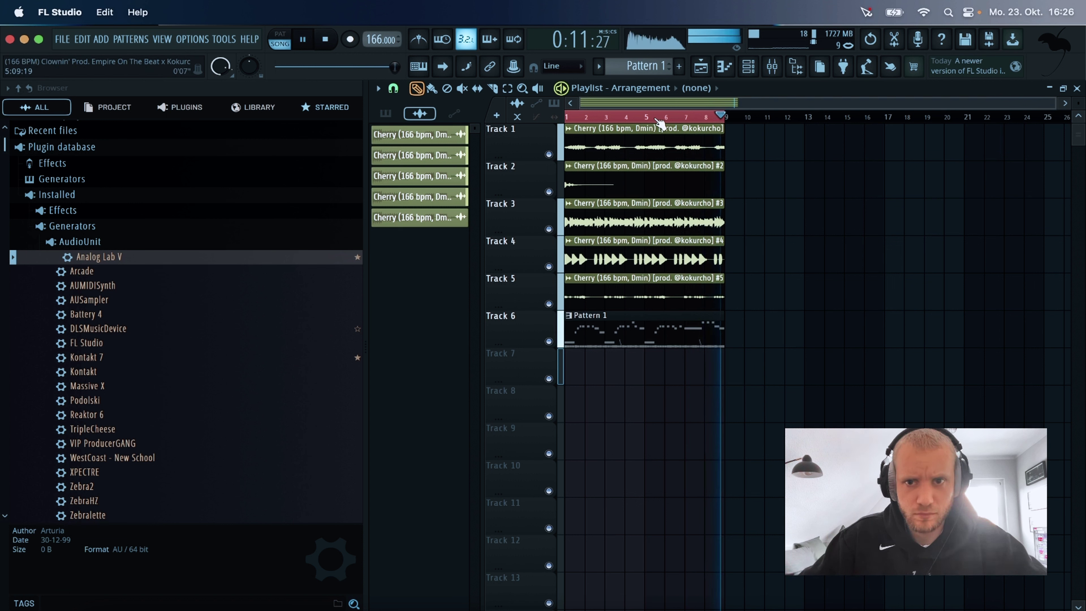
{"action": "left_click", "coordinate": [644, 116]}
{"action": "key", "text": "space"}
{"action": "key", "text": "ctrl+a"}
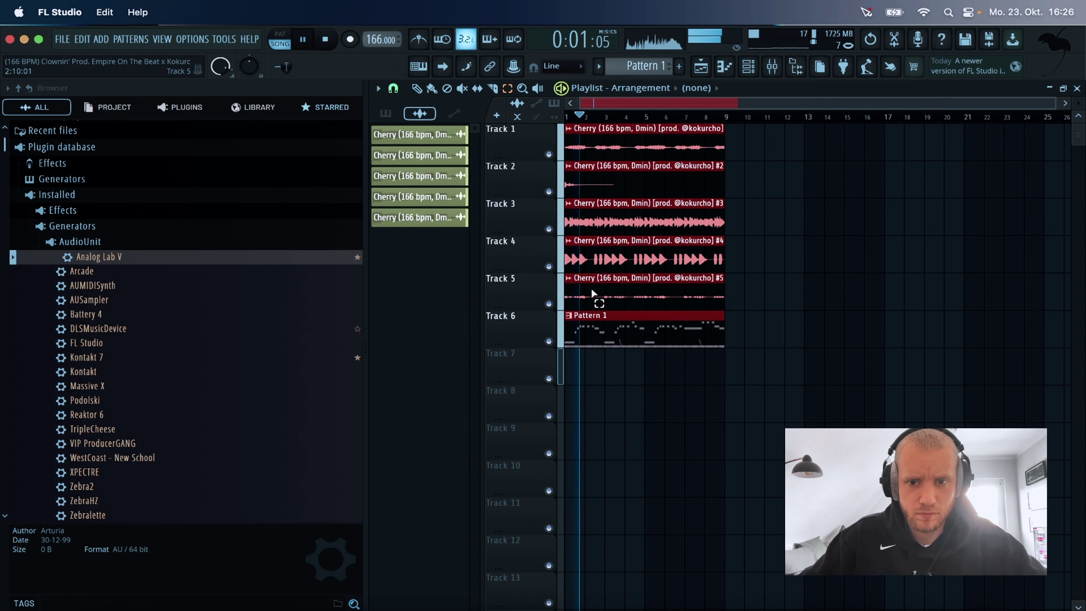
{"action": "left_click", "coordinate": [385, 113]}
{"action": "right_click", "coordinate": [406, 133]}
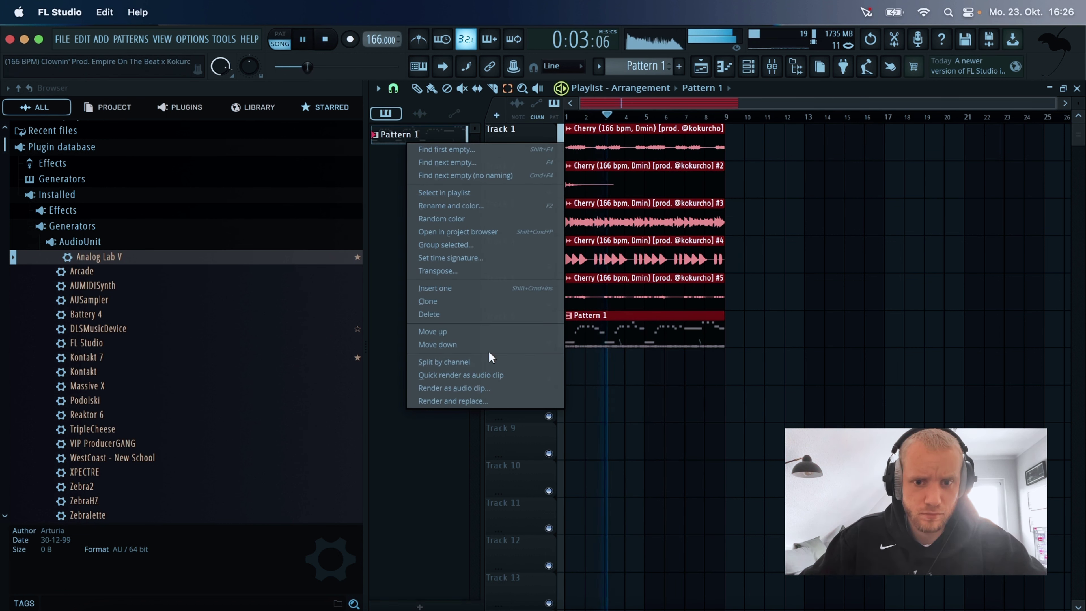
{"action": "left_click", "coordinate": [530, 362]}
{"action": "left_click_drag", "start_coordinate": [789, 312], "coordinate": [628, 360]}
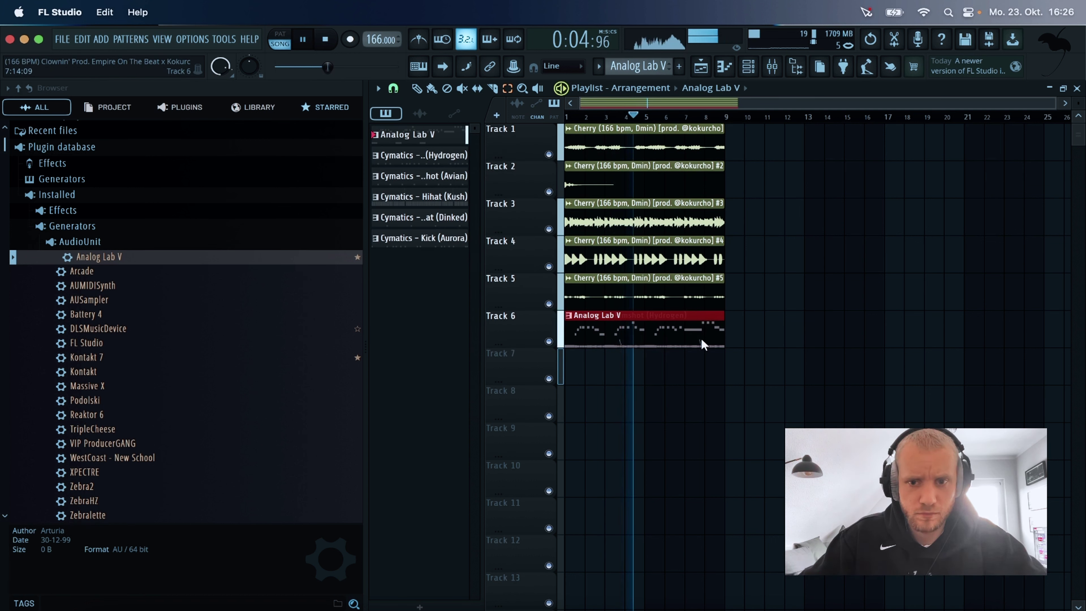
{"action": "key", "text": "Delete"}
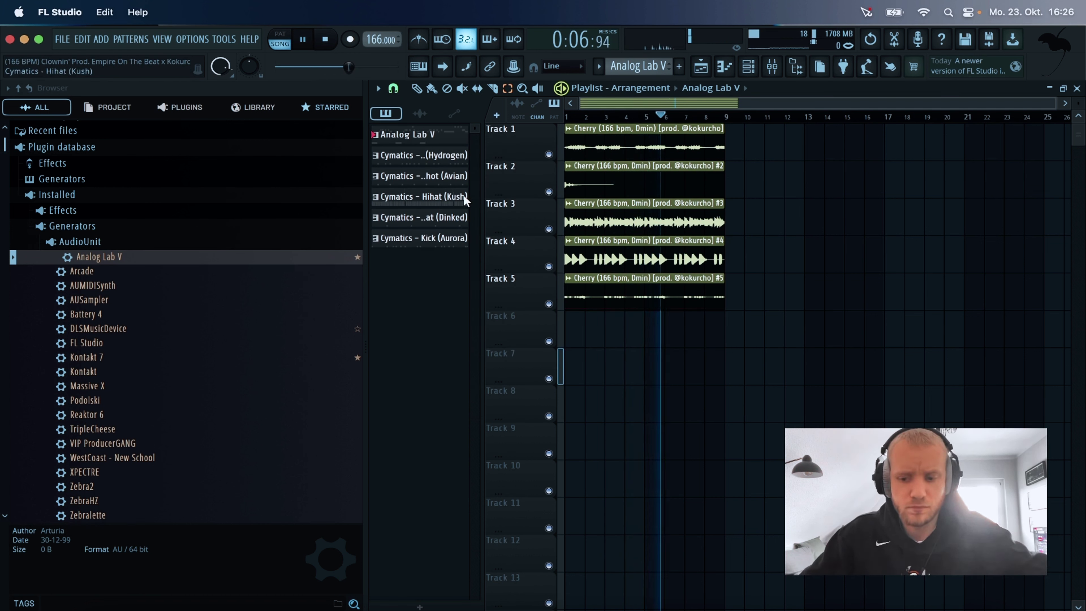
Place the Analog Lab V, rimshot, hihat, open hihat and kick patterns on Tracks 6 to 11 at bar 1.
{"action": "left_click", "coordinate": [772, 66]}
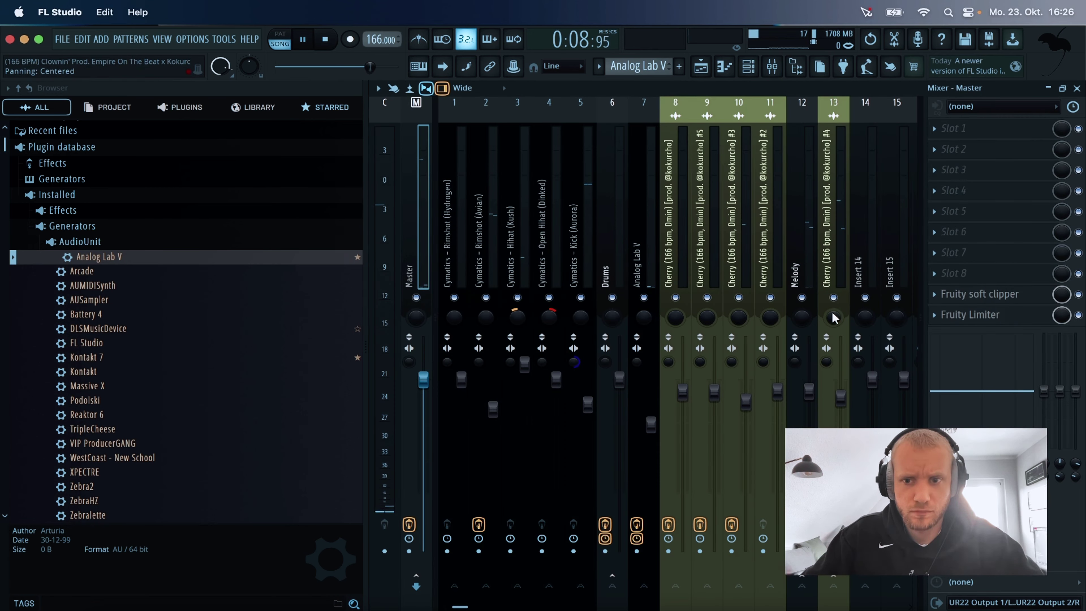
{"action": "left_click", "coordinate": [705, 71]}
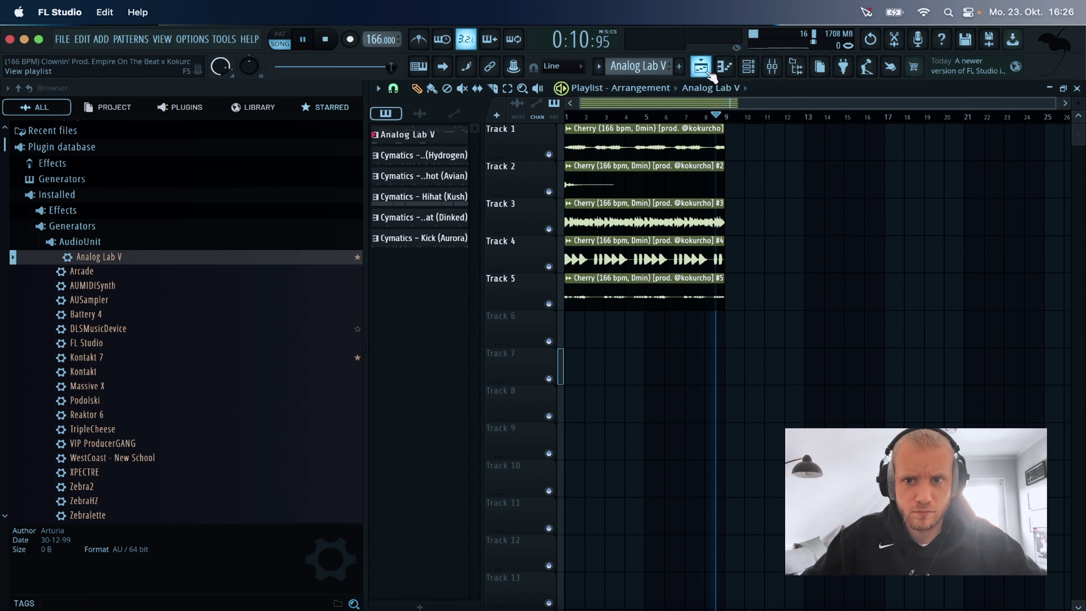
{"action": "left_click", "coordinate": [423, 238]}
{"action": "left_click_drag", "start_coordinate": [406, 134], "coordinate": [568, 329]}
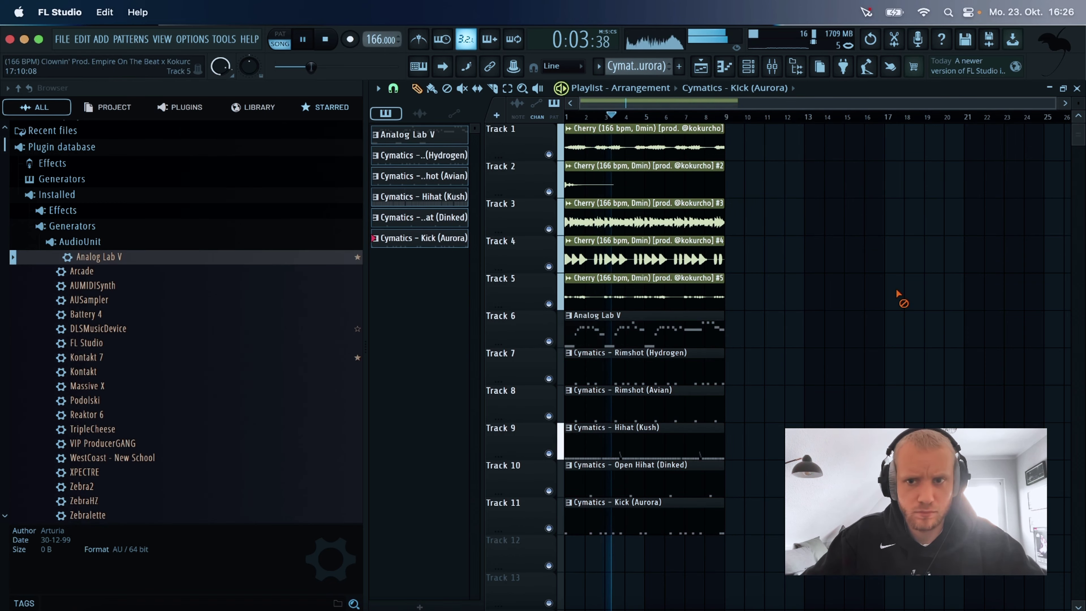
Select all playlist clips and duplicate the eight-bar block seven times, filling the arrangement up to bar 65.
{"action": "key", "text": "ctrl+a"}
{"action": "scroll", "coordinate": [641, 427], "scroll_direction": "down", "scroll_amount": 1}
{"action": "key", "text": "ctrl+b"}
{"action": "key", "text": "ctrl+b"}
{"action": "key", "text": "ctrl+b"}
{"action": "key", "text": "ctrl+b"}
{"action": "key", "text": "ctrl+b"}
{"action": "key", "text": "ctrl+b"}
{"action": "key", "text": "ctrl+b"}
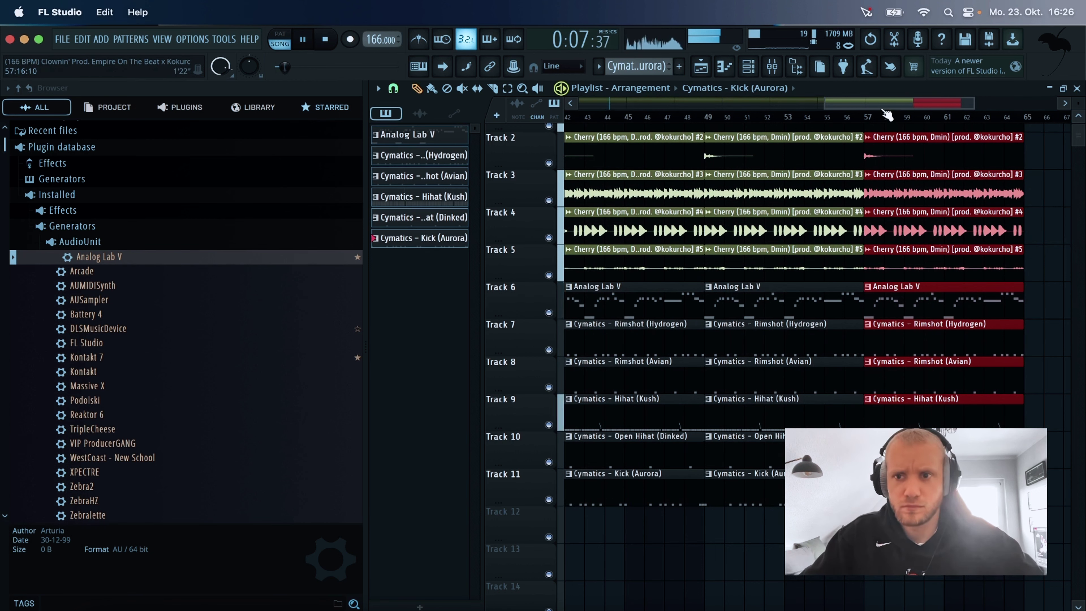
Delete the clips on Tracks 1, 4 and 6 to 11 in the first eight bars and play the intro.
{"action": "left_click_drag", "start_coordinate": [820, 106], "coordinate": [578, 106]}
{"action": "scroll", "coordinate": [649, 516], "scroll_direction": "up", "scroll_amount": 1}
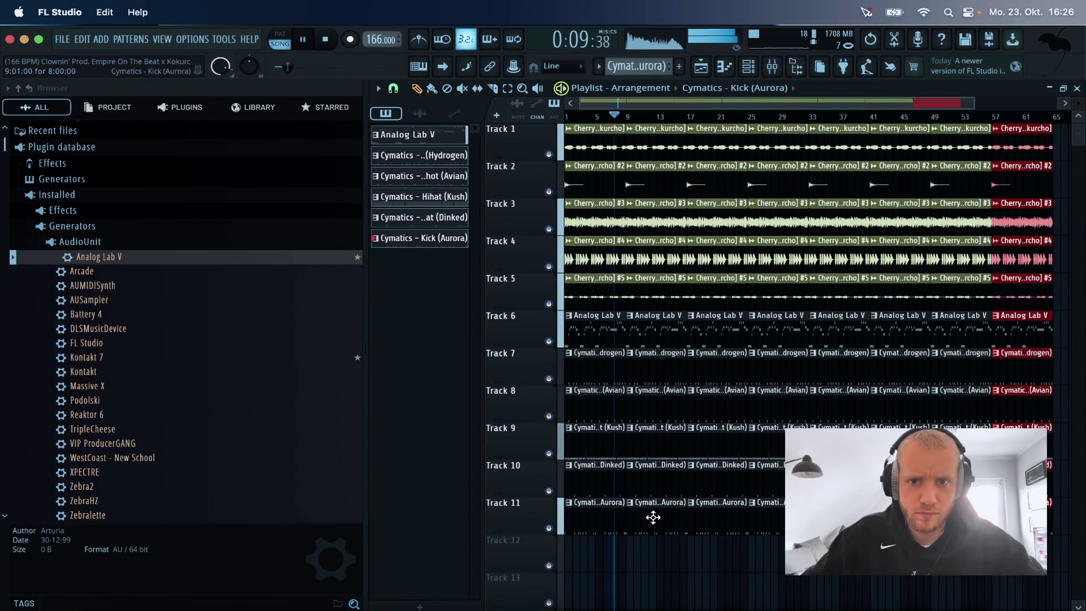
{"action": "right_click", "coordinate": [609, 140]}
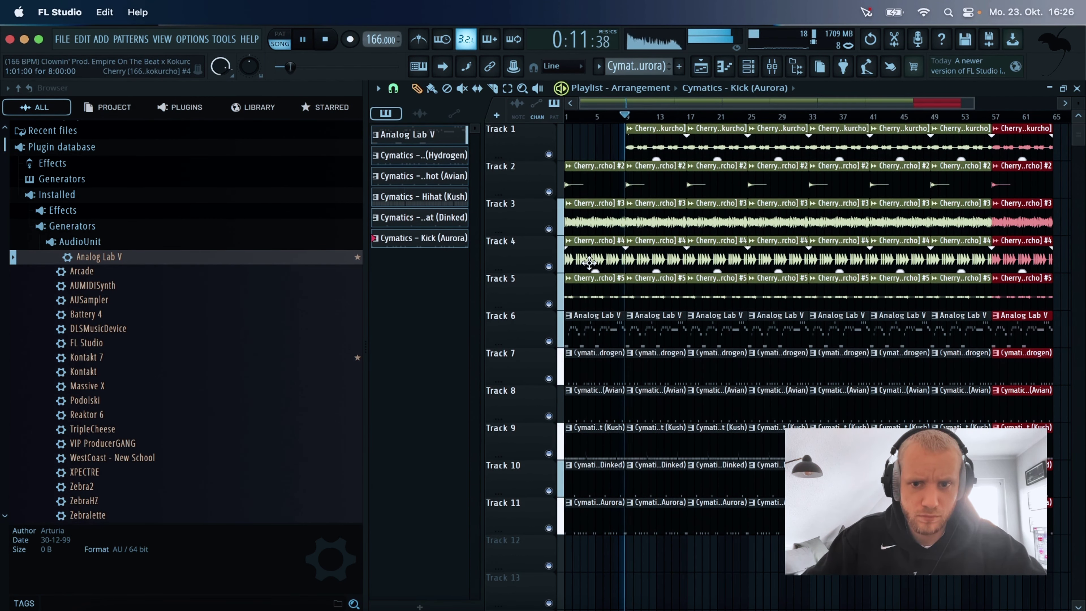
{"action": "right_click", "coordinate": [601, 259]}
{"action": "key", "text": "space"}
{"action": "right_click", "coordinate": [594, 329]}
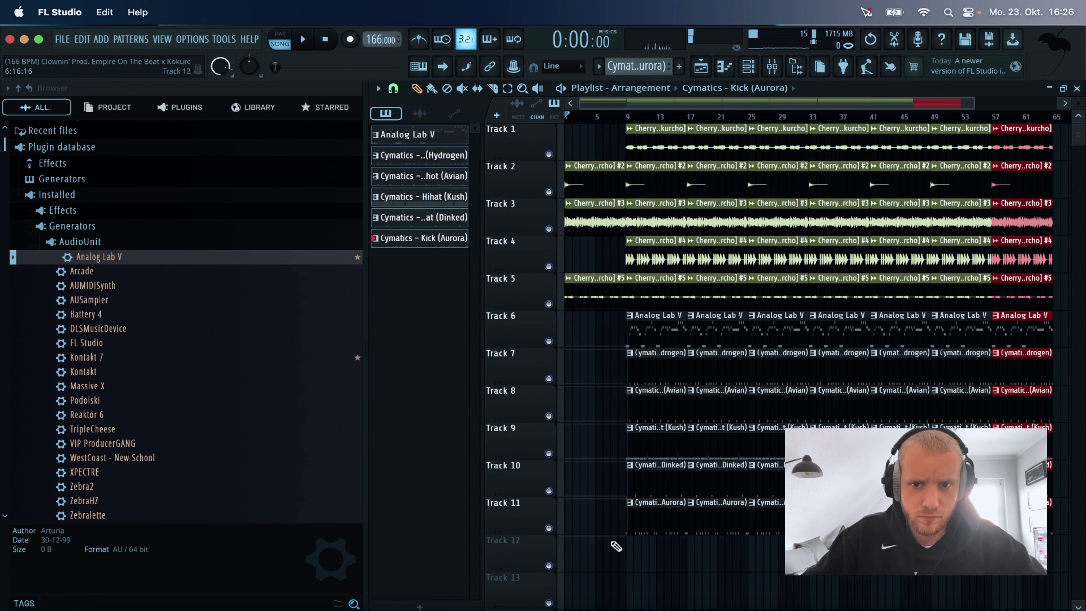
{"action": "key", "text": "space"}
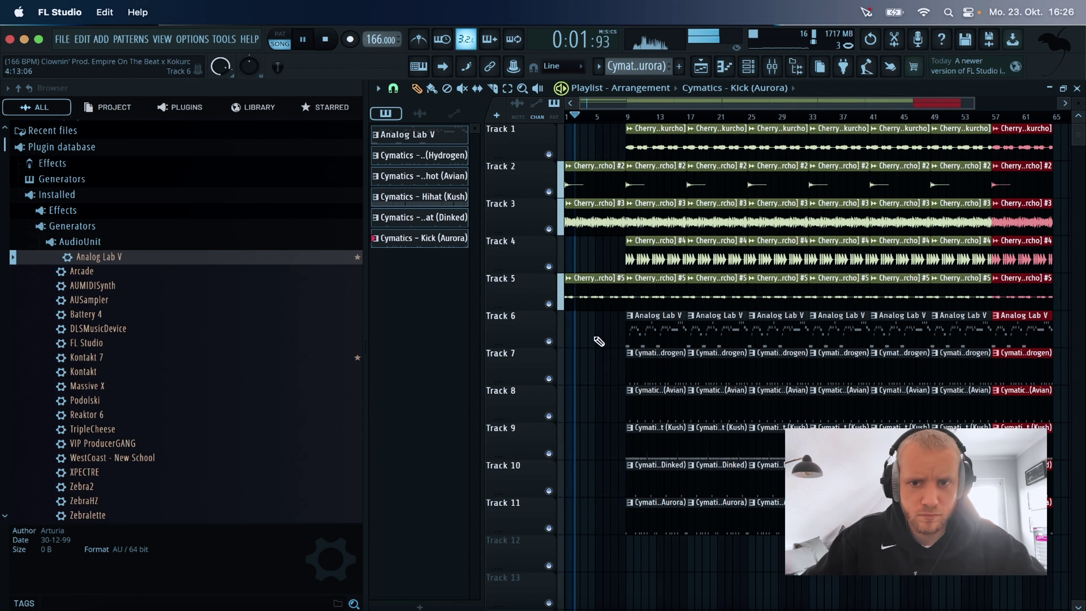
Set the playlist snap to 1/2 step, then slice off and delete the last half bar of Track 3's first clip before bar 9.
{"action": "left_click_drag", "start_coordinate": [974, 105], "coordinate": [708, 112]}
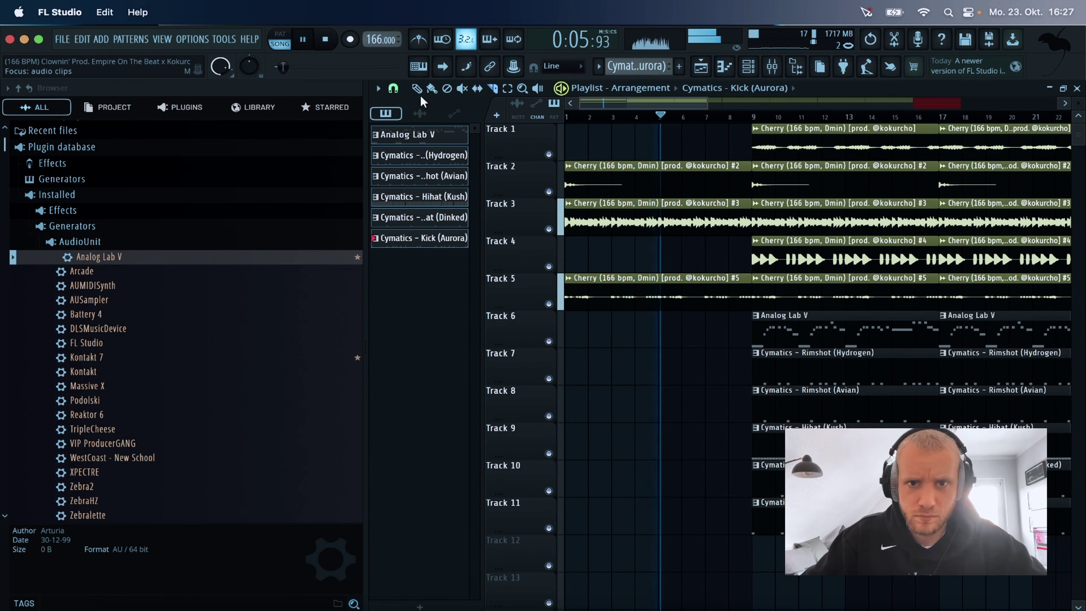
{"action": "left_click", "coordinate": [392, 88]}
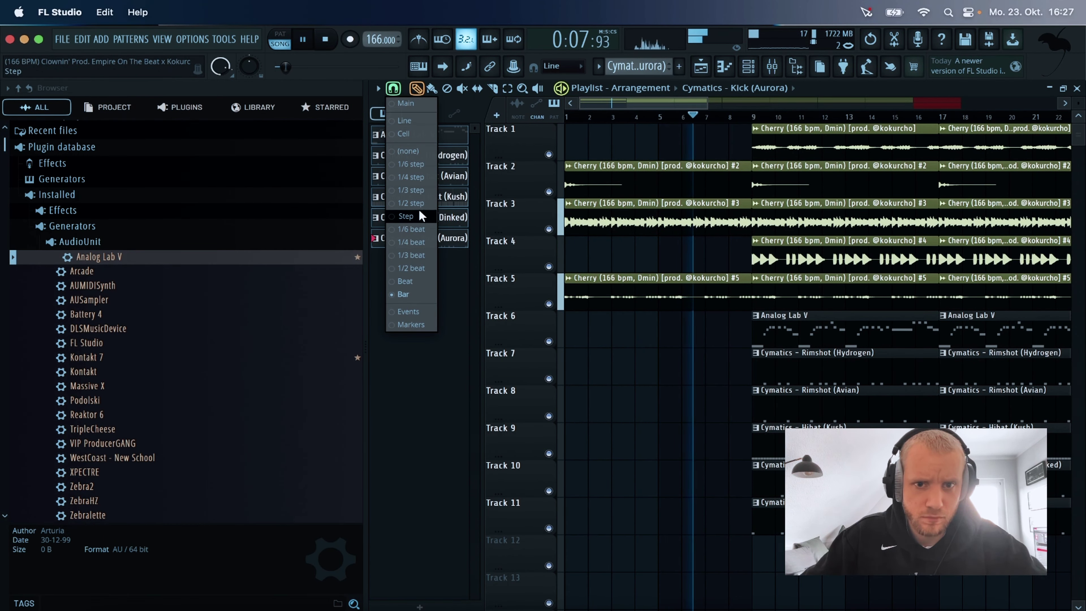
{"action": "left_click", "coordinate": [410, 204]}
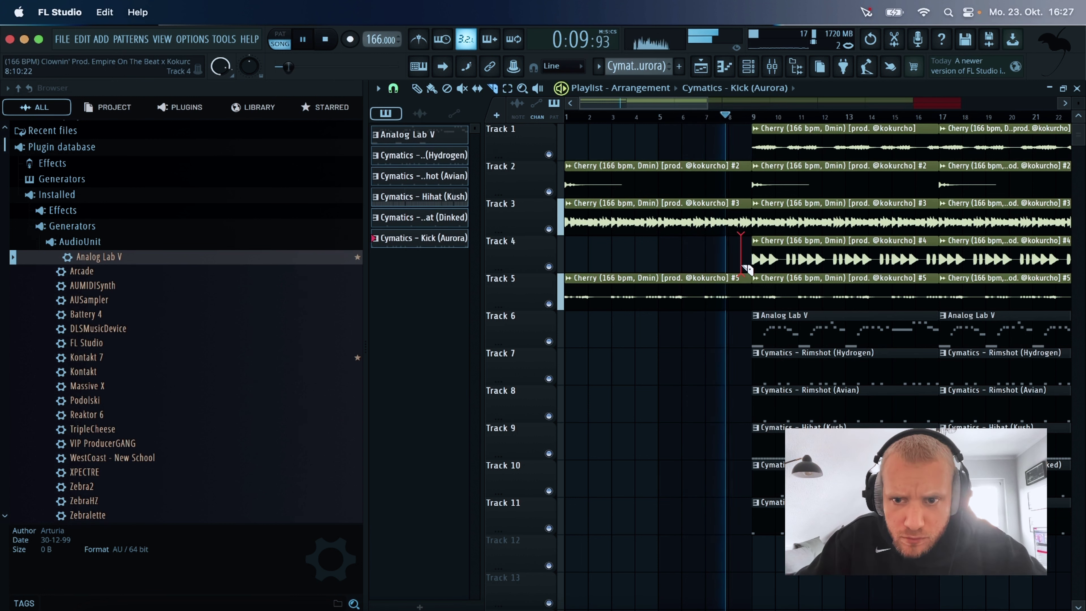
{"action": "left_click_drag", "start_coordinate": [708, 103], "coordinate": [656, 235]}
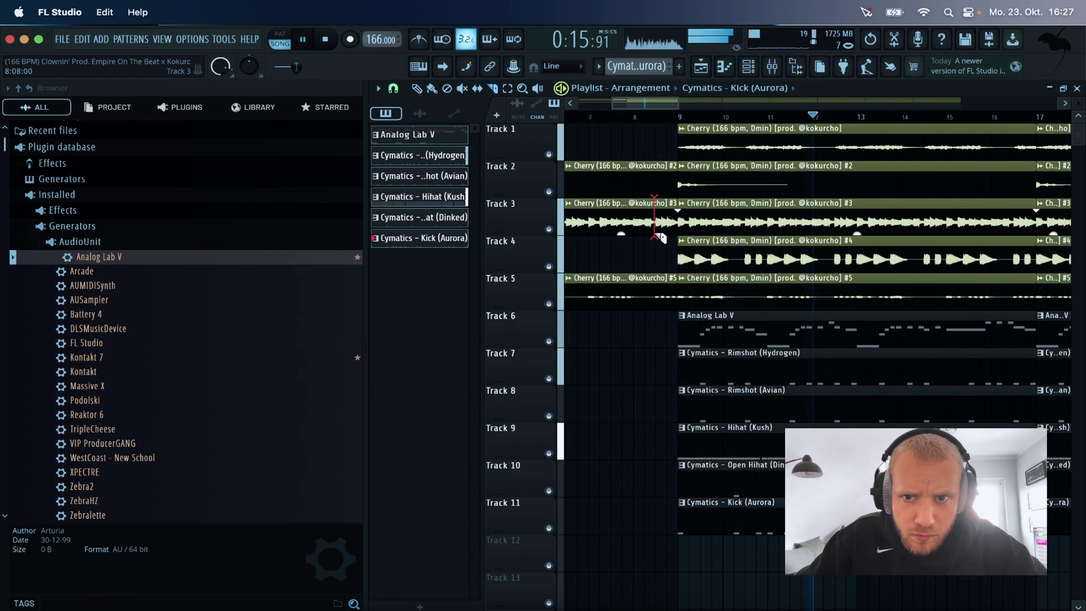
{"action": "left_click", "coordinate": [653, 235]}
{"action": "right_click", "coordinate": [673, 231]}
{"action": "key", "text": "p"}
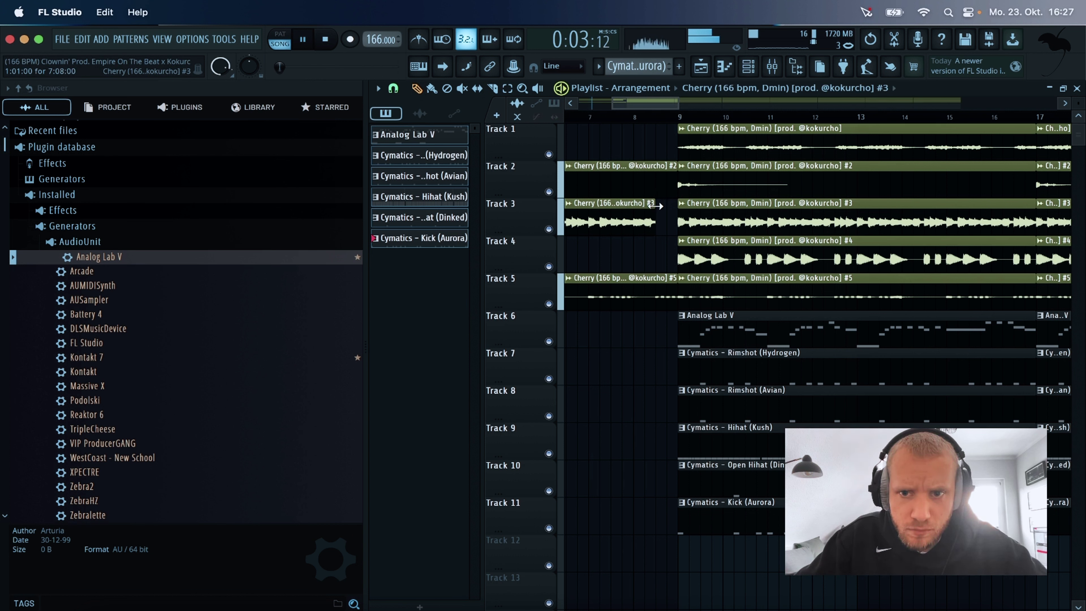
Play the transition into bar 9 and check the track levels in the mixer.
{"action": "left_click", "coordinate": [621, 115]}
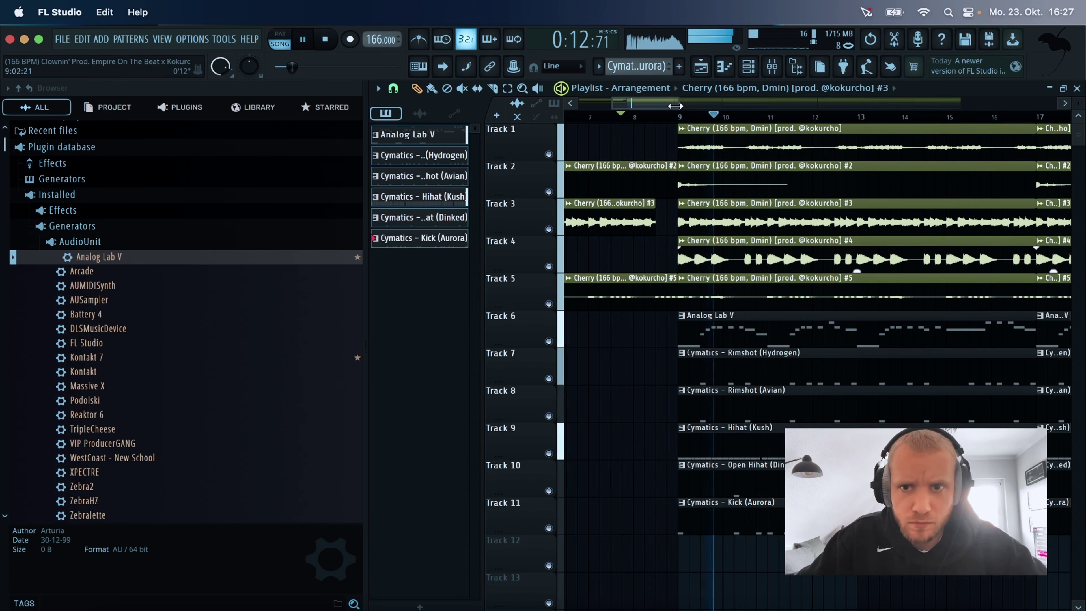
{"action": "left_click_drag", "start_coordinate": [678, 103], "coordinate": [735, 108]}
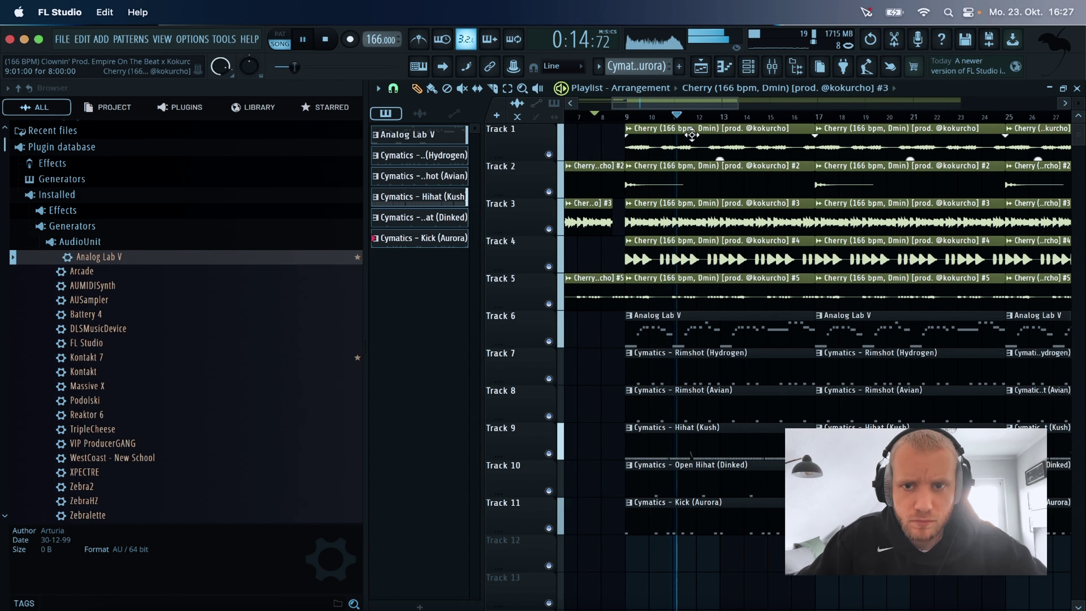
{"action": "scroll", "coordinate": [718, 103], "scroll_direction": "down", "scroll_amount": 2}
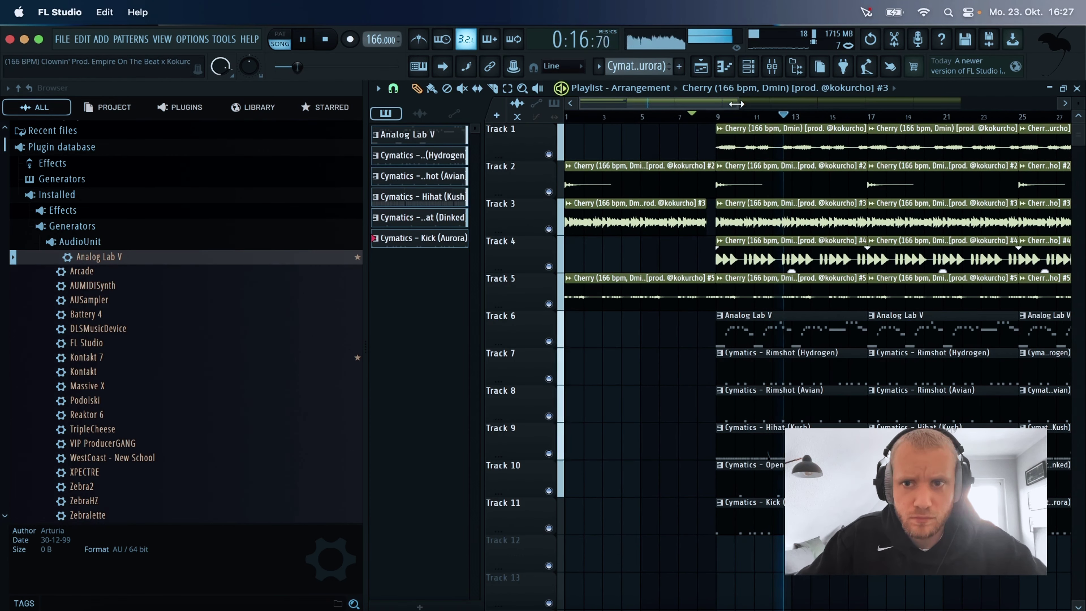
{"action": "scroll", "coordinate": [718, 103], "scroll_direction": "down", "scroll_amount": 3}
{"action": "left_click", "coordinate": [747, 66]}
{"action": "left_click", "coordinate": [771, 66]}
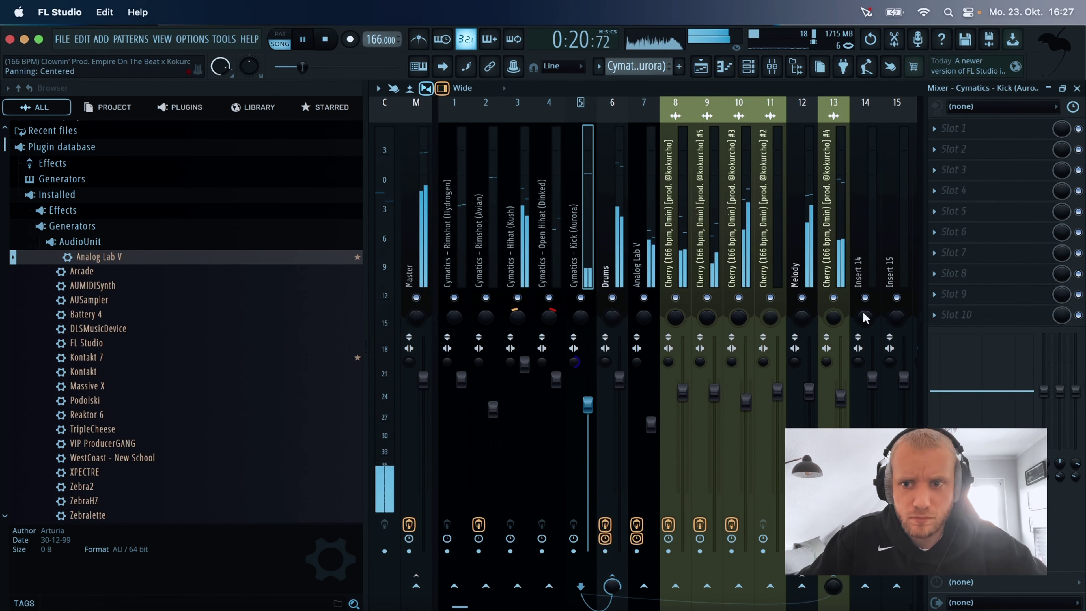
Delete the clips on Tracks 1, 4, 5, 6 and 9 between bars 25 and 33 of the playlist.
{"action": "left_click", "coordinate": [712, 65]}
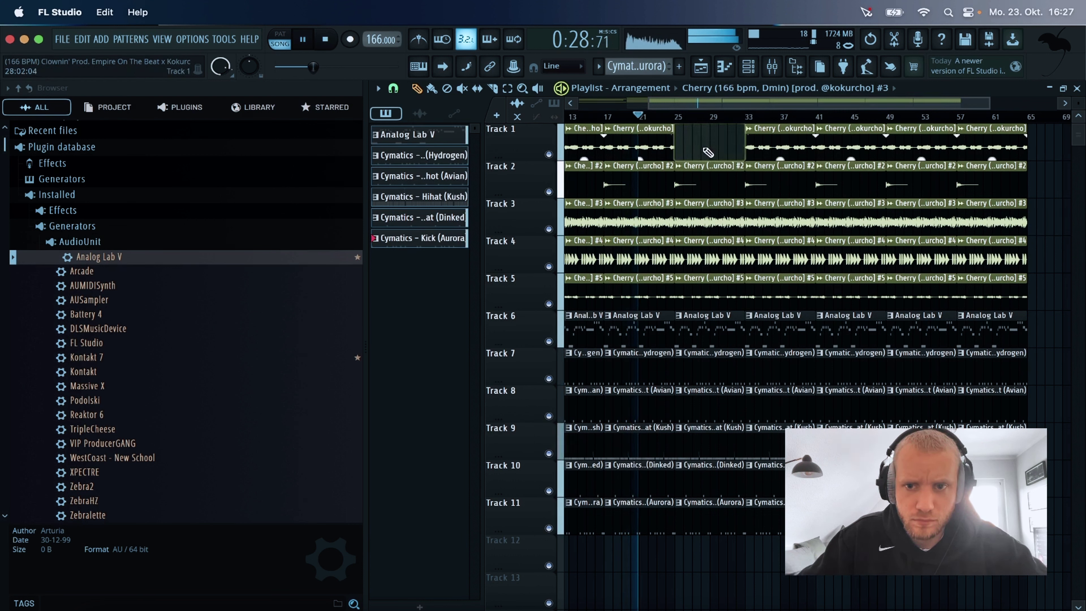
{"action": "right_click", "coordinate": [712, 251]}
{"action": "right_click", "coordinate": [709, 291]}
{"action": "right_click", "coordinate": [705, 327]}
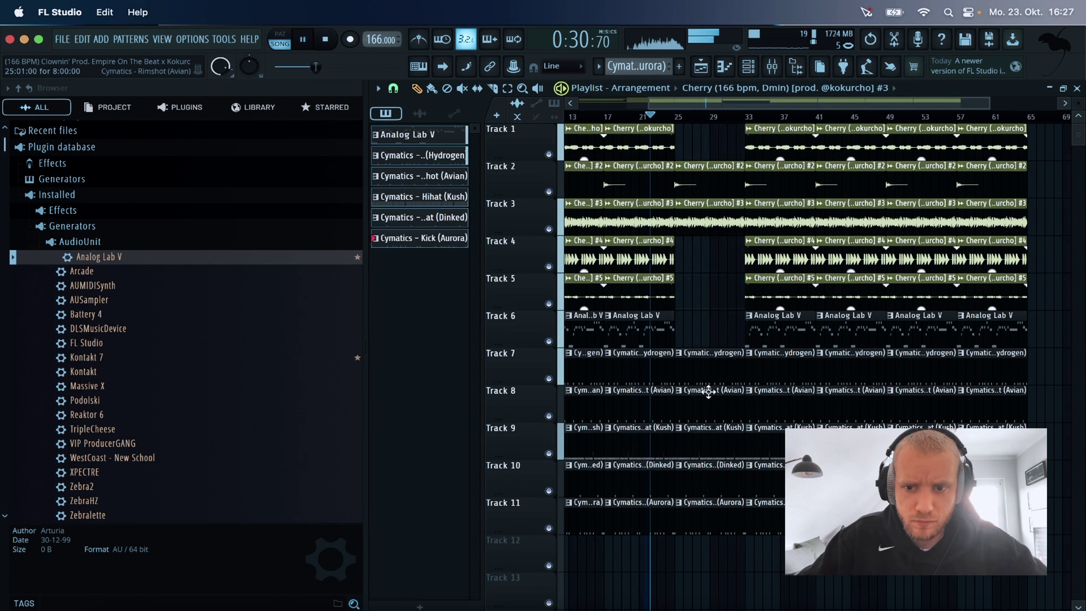
{"action": "right_click", "coordinate": [717, 458]}
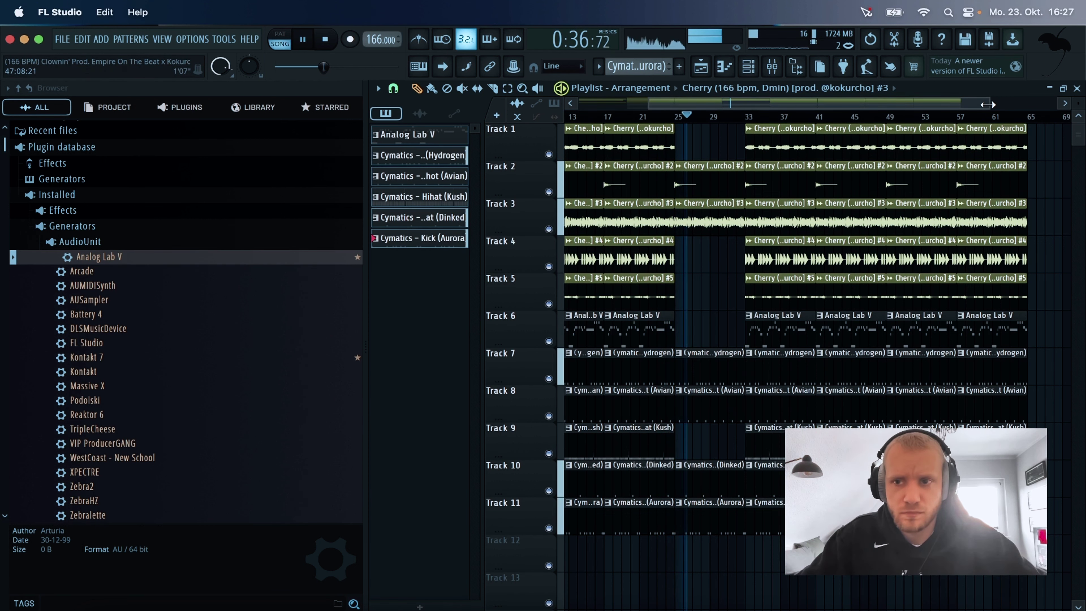
Delete the clips on Tracks 1, 5 and 6 between bars 33 and 41.
{"action": "left_click_drag", "start_coordinate": [987, 104], "coordinate": [936, 104]}
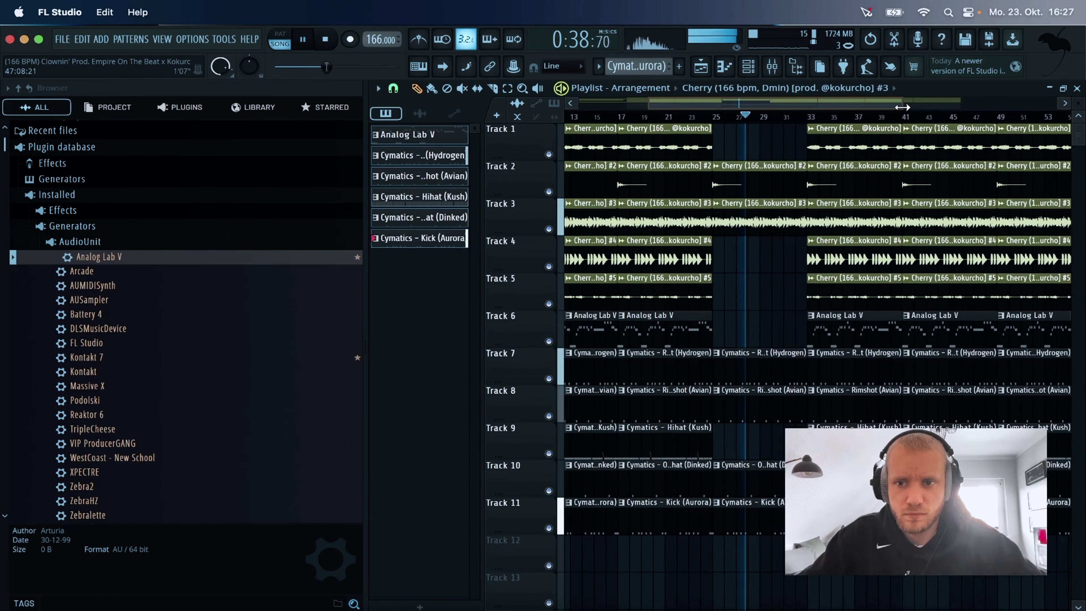
{"action": "right_click", "coordinate": [880, 127]}
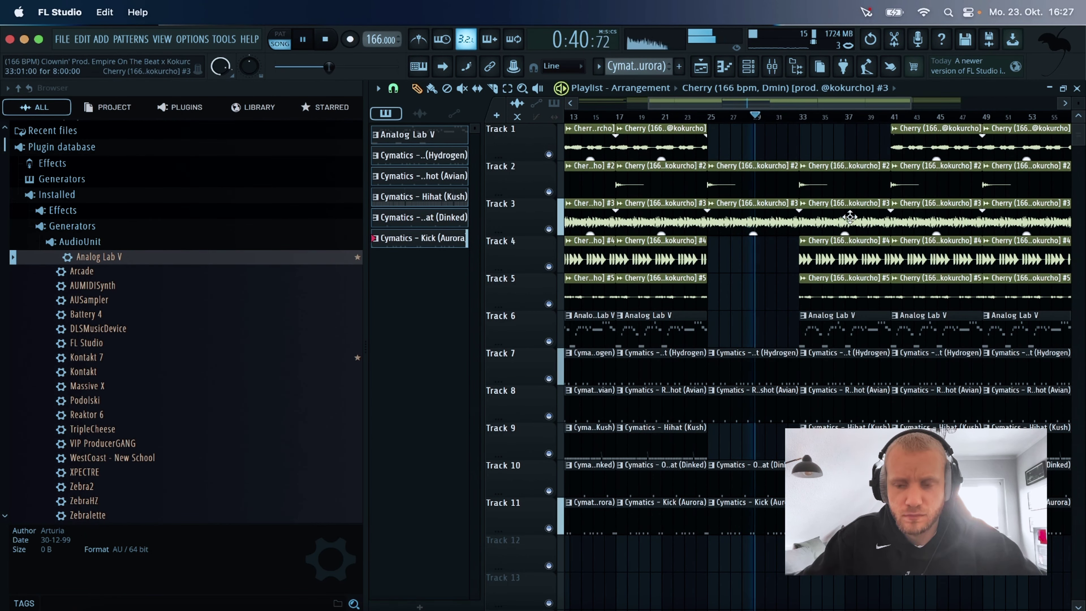
{"action": "right_click", "coordinate": [826, 285]}
{"action": "right_click", "coordinate": [825, 316]}
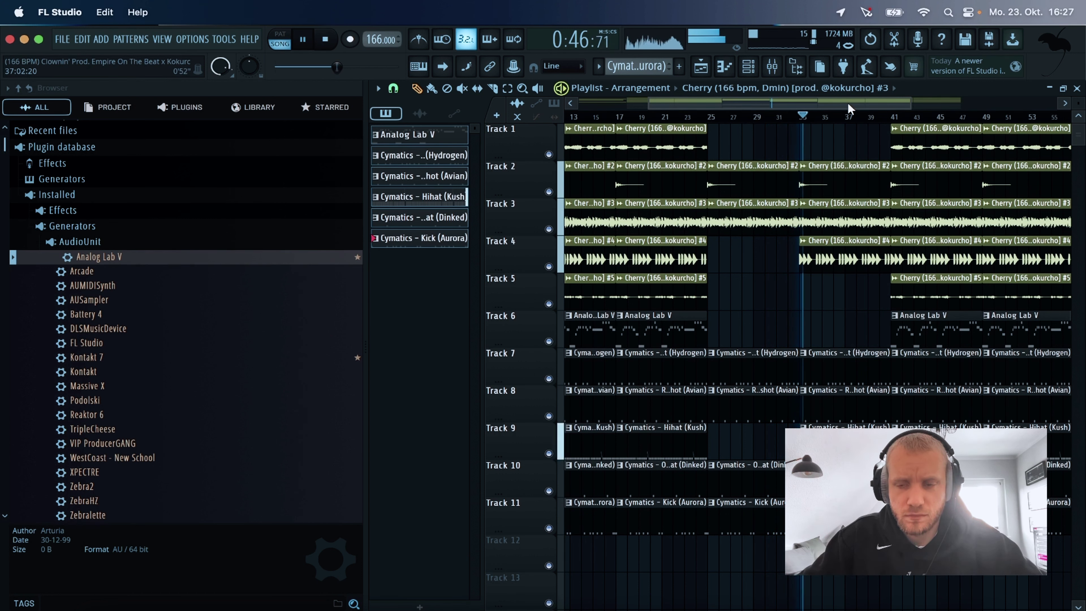
Place the Cherry audio clip back on Track 1 at bar 33 and set the playlist snap to Bar.
{"action": "left_click_drag", "start_coordinate": [846, 104], "coordinate": [923, 119]}
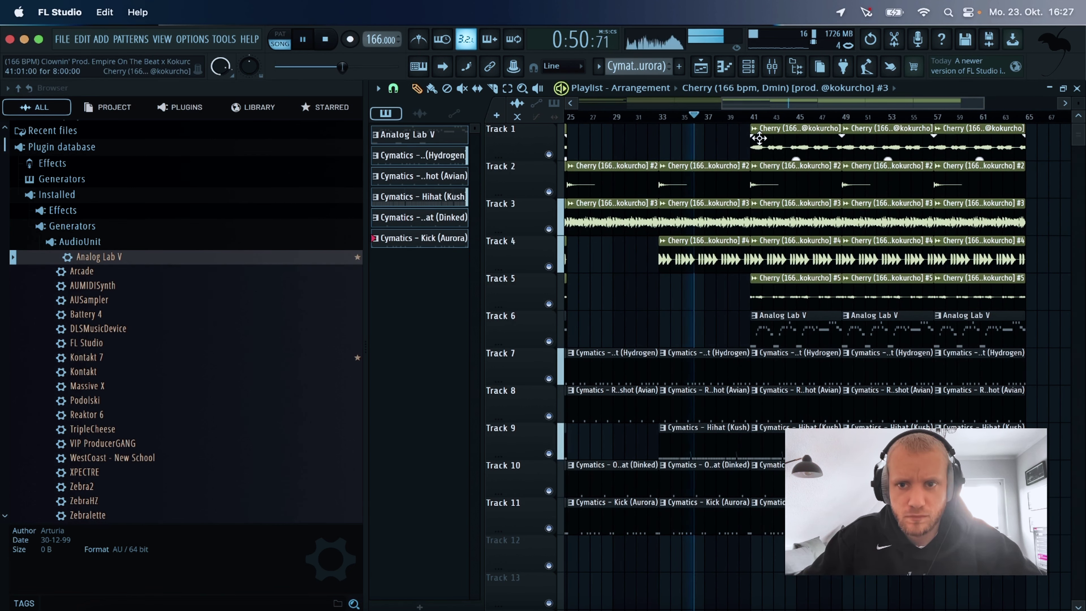
{"action": "left_click_drag", "start_coordinate": [759, 137], "coordinate": [666, 138]}
{"action": "right_click", "coordinate": [666, 147]}
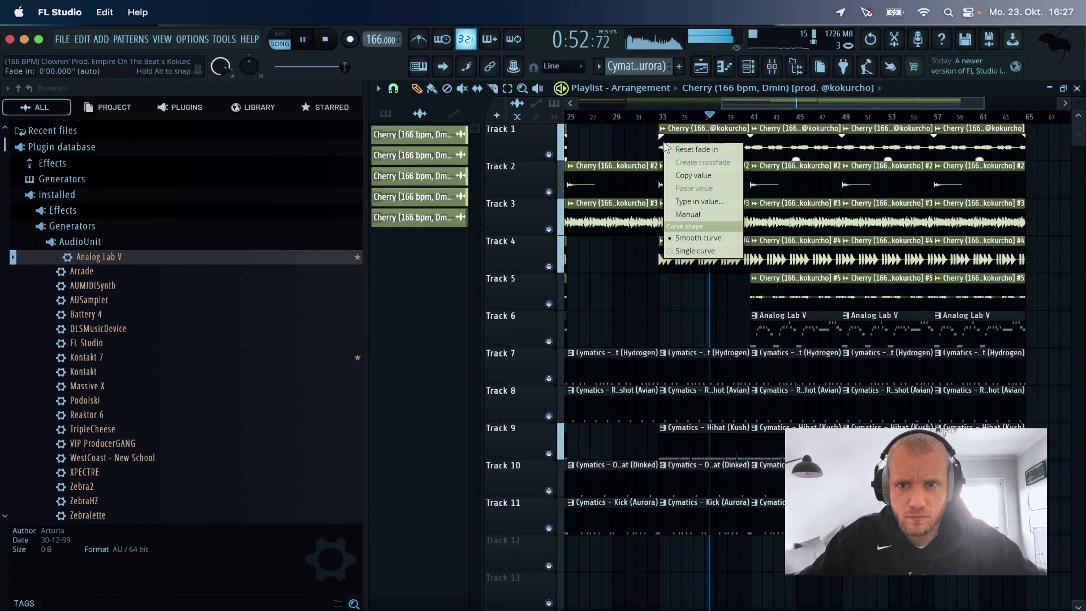
{"action": "left_click", "coordinate": [393, 88]}
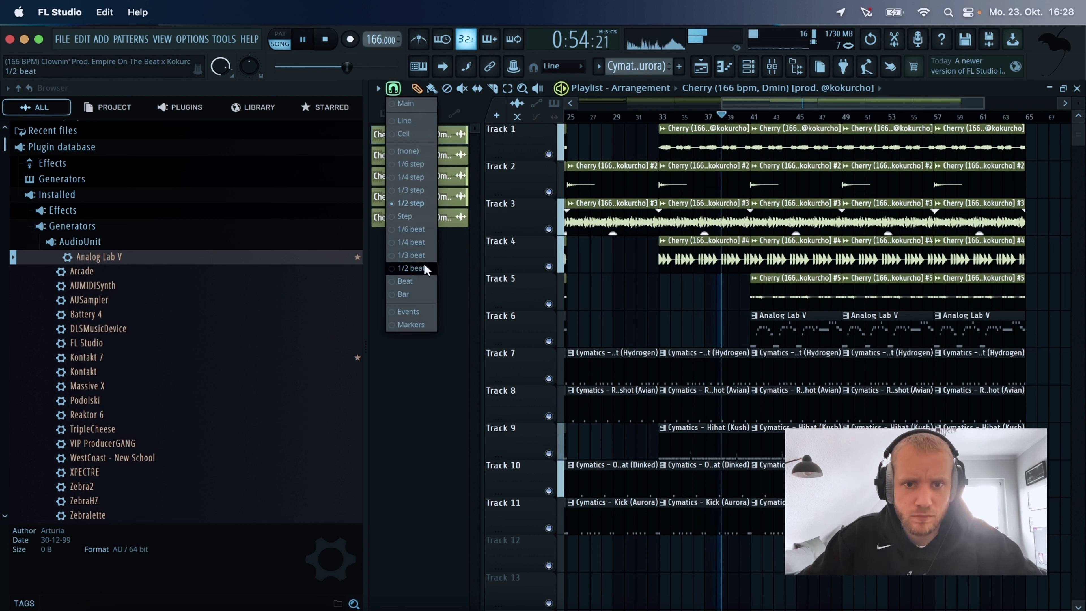
{"action": "left_click", "coordinate": [417, 299]}
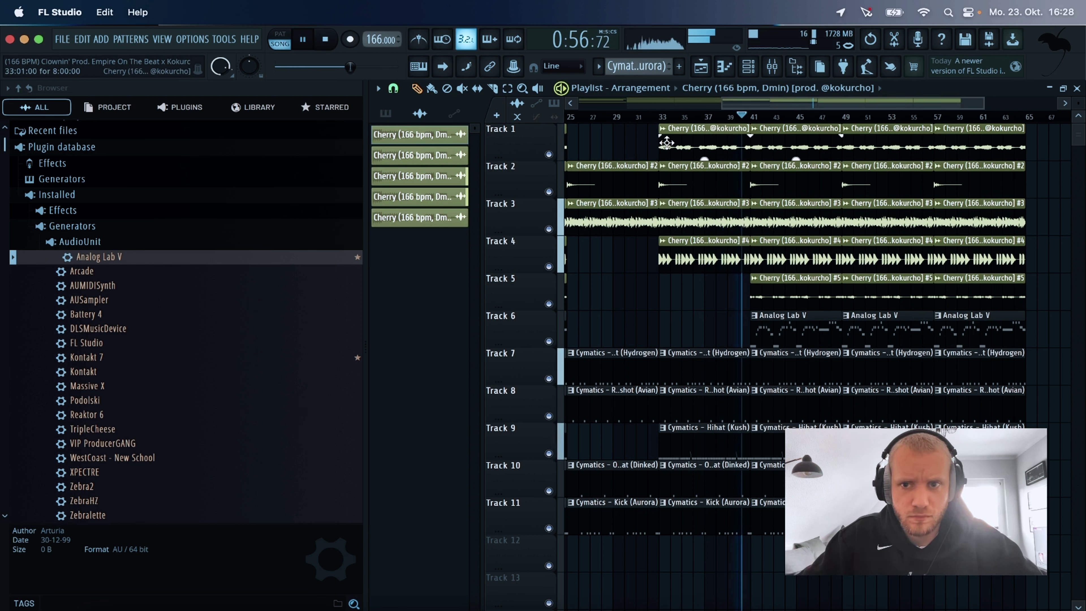
Slice the Track 1 clip at bar 33 and delete its sections over bars 34 to 36 and 38 to 41 during playback.
{"action": "left_click", "coordinate": [659, 120]}
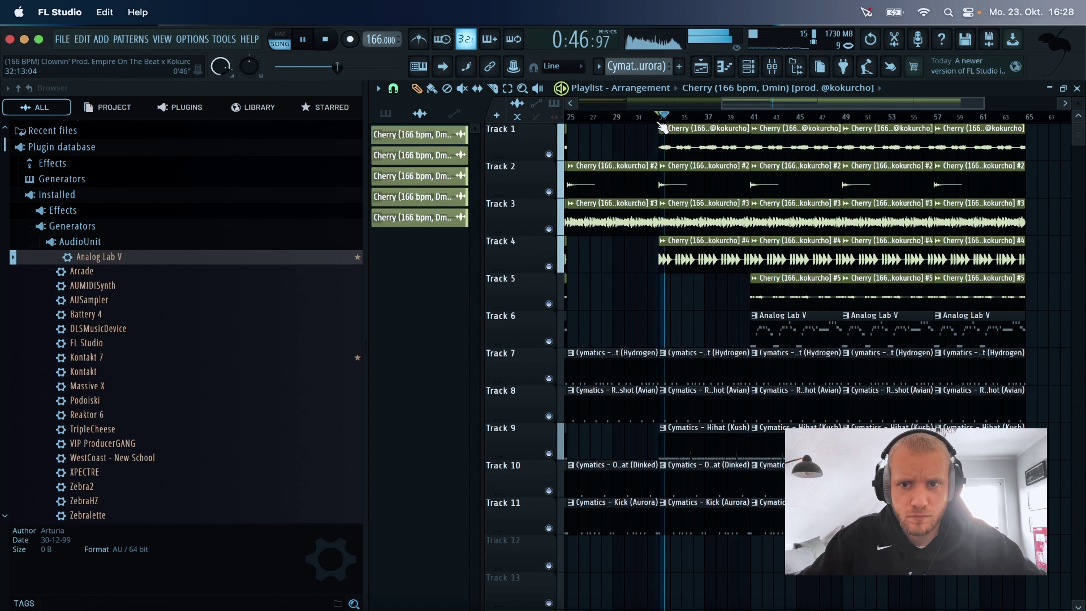
{"action": "left_click", "coordinate": [691, 153], "text": "ctrl"}
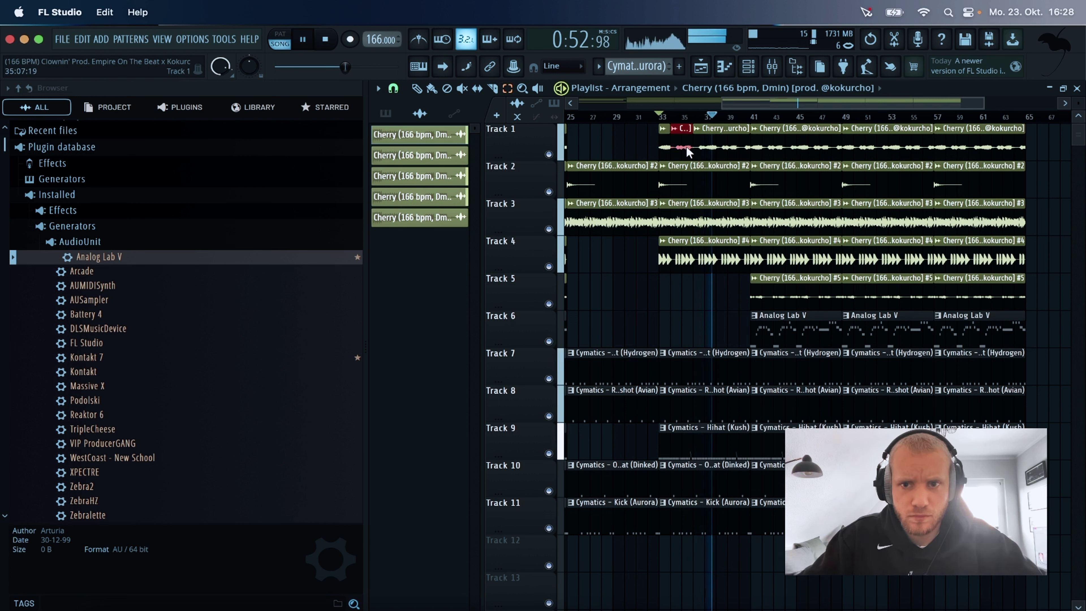
{"action": "key", "text": "Delete"}
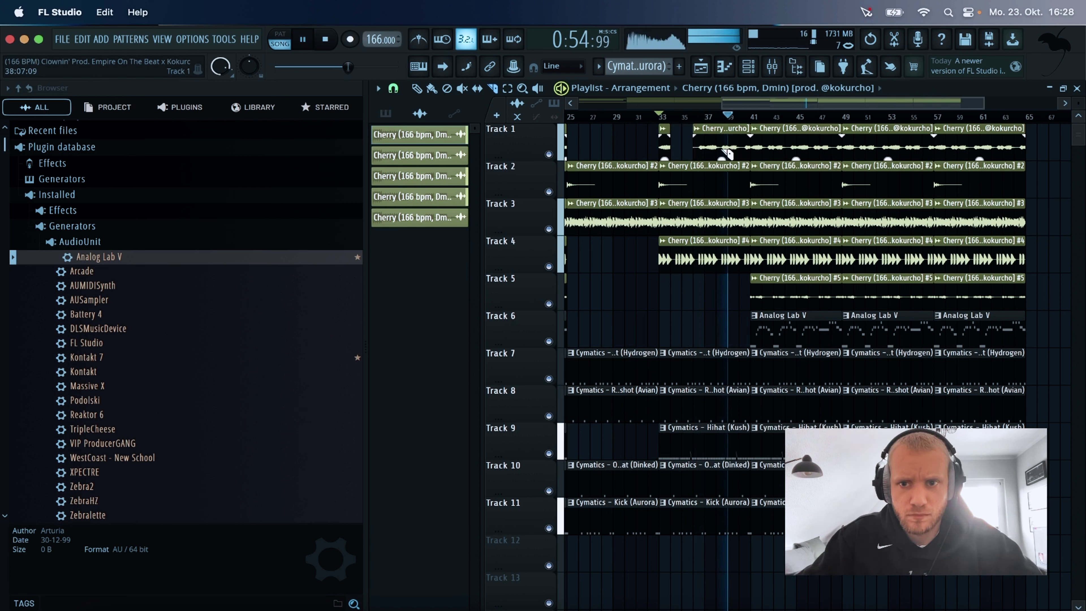
{"action": "left_click", "coordinate": [736, 149], "text": "ctrl"}
{"action": "key", "text": "Delete"}
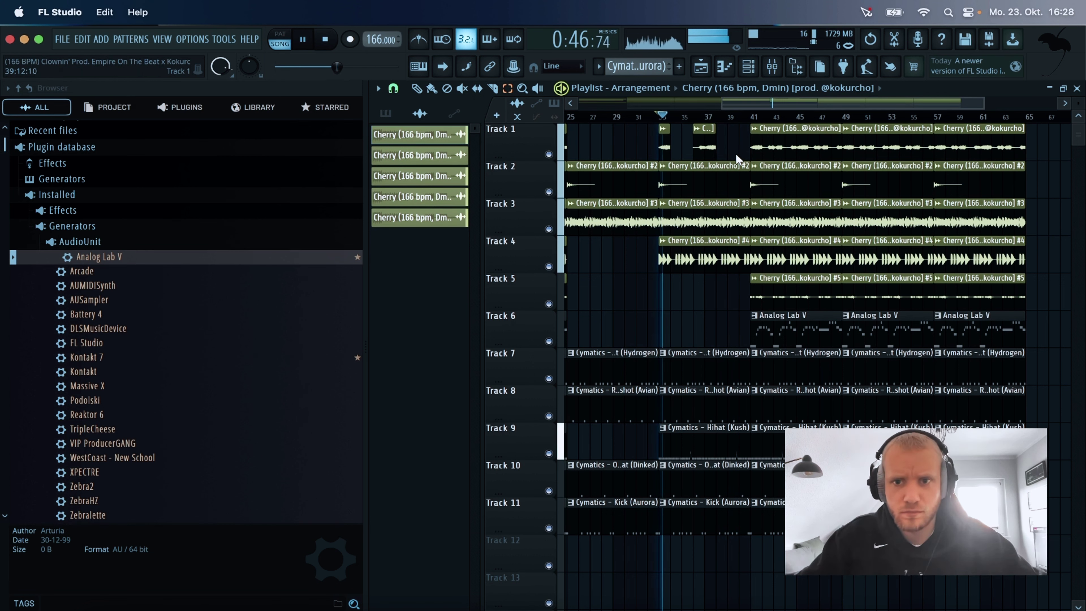
{"action": "key", "text": "p"}
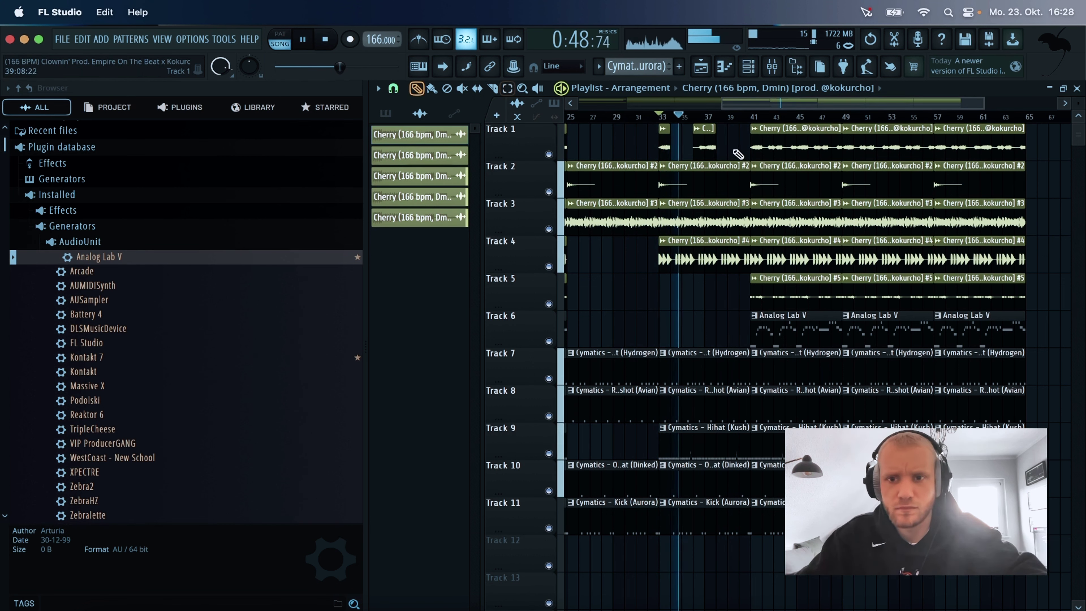
With 1/2 step snap, lengthen both short Track 1 clips by half a bar, add fade-outs and a fade-in on the second, and play them.
{"action": "left_click_drag", "start_coordinate": [982, 102], "coordinate": [807, 109]}
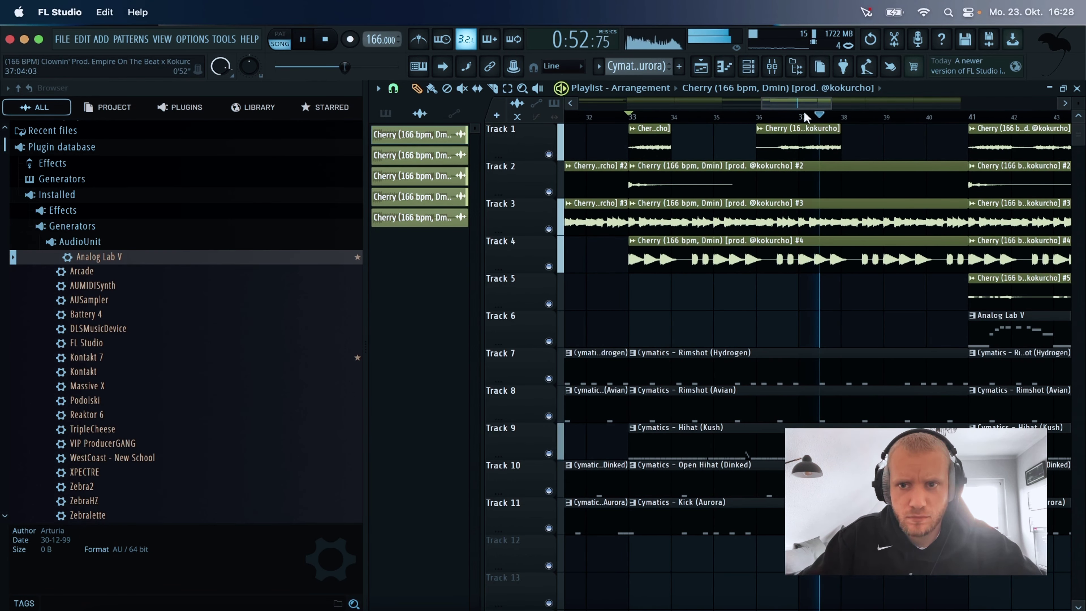
{"action": "key", "text": "space"}
{"action": "left_click", "coordinate": [393, 87]}
{"action": "left_click", "coordinate": [424, 208]}
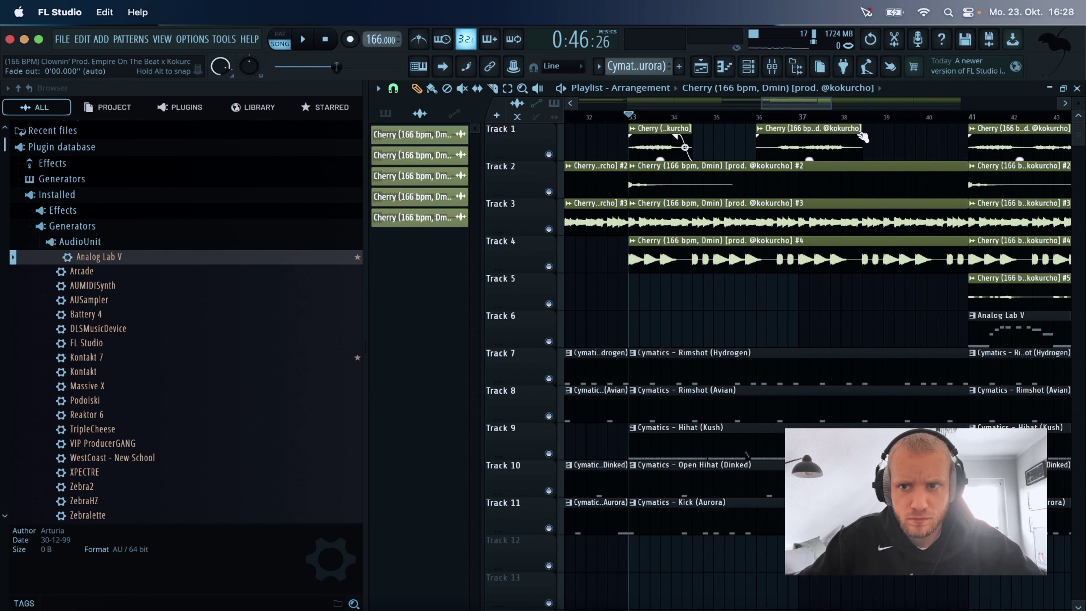
{"action": "key", "text": "space"}
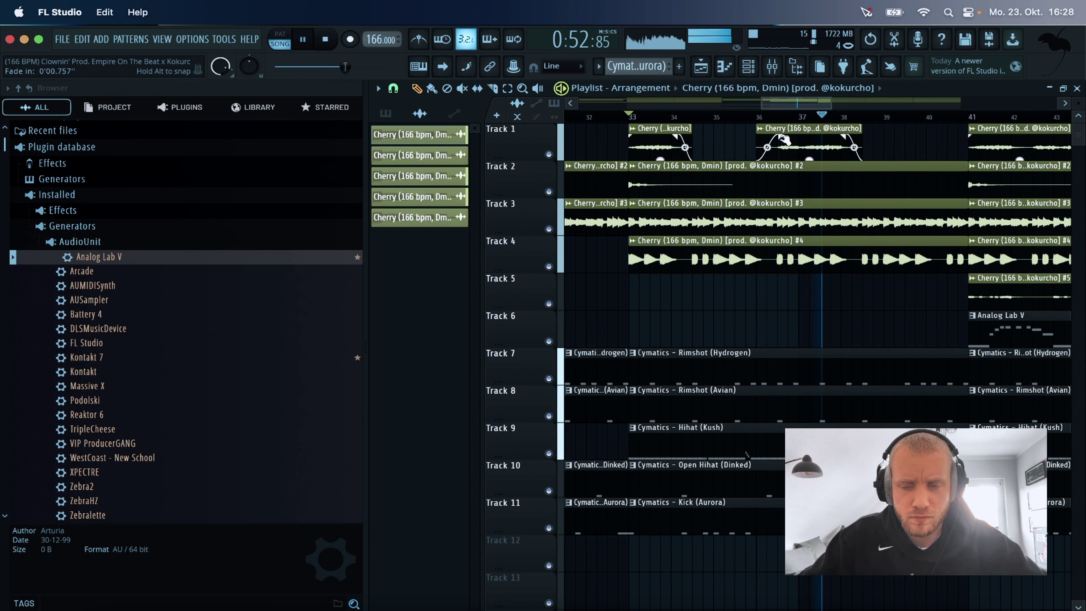
Delete the clips on Tracks 1, 2, 4 and 6 between bars 41 and 49 during playback.
{"action": "left_click_drag", "start_coordinate": [829, 107], "coordinate": [927, 107]}
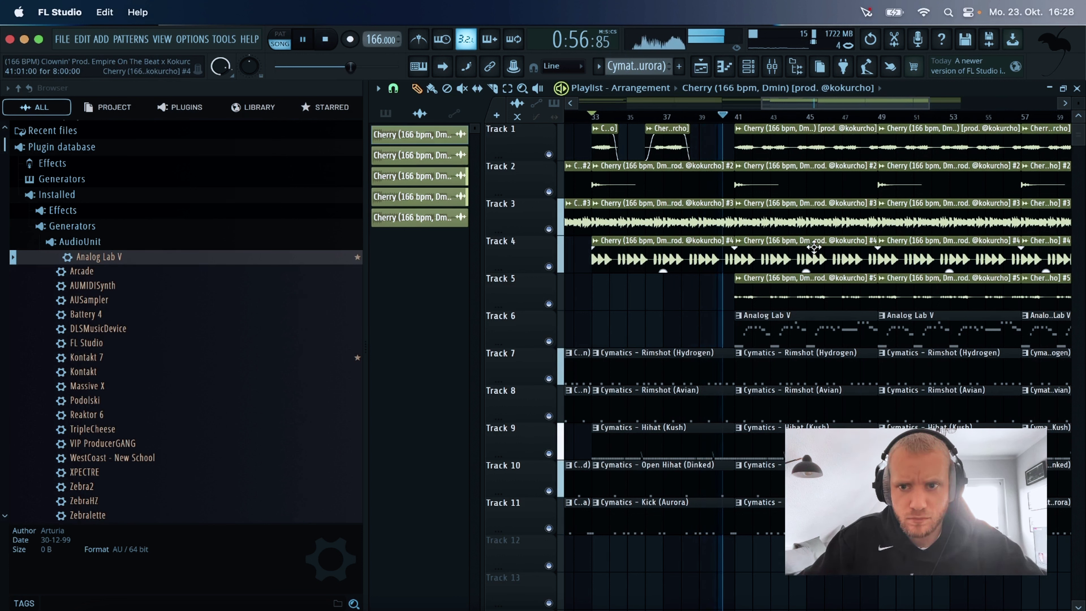
{"action": "right_click", "coordinate": [814, 246]}
{"action": "right_click", "coordinate": [799, 179]}
{"action": "right_click", "coordinate": [796, 145]}
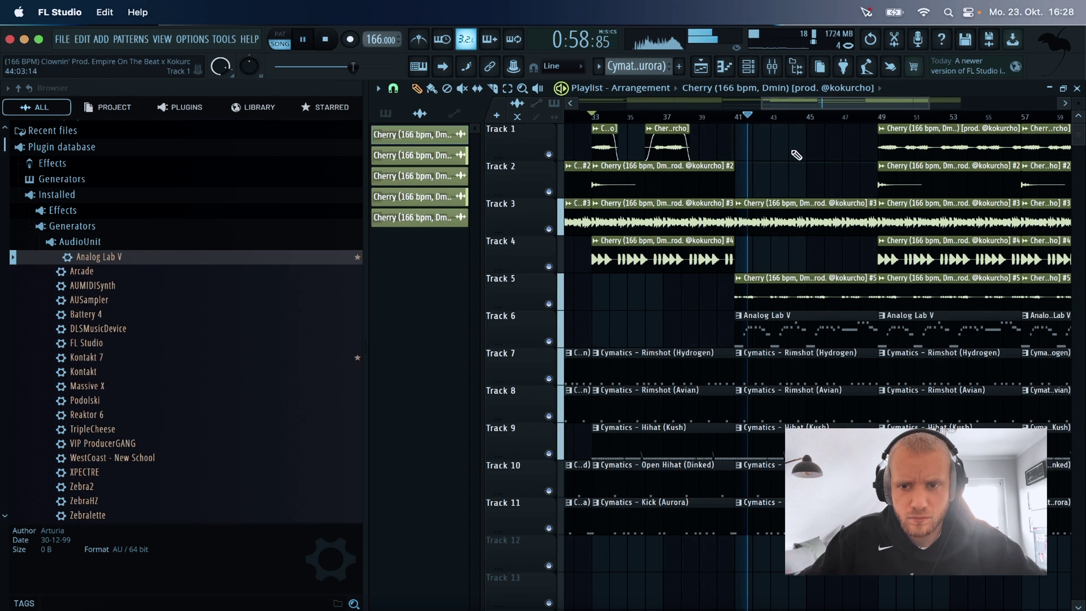
{"action": "right_click", "coordinate": [803, 329]}
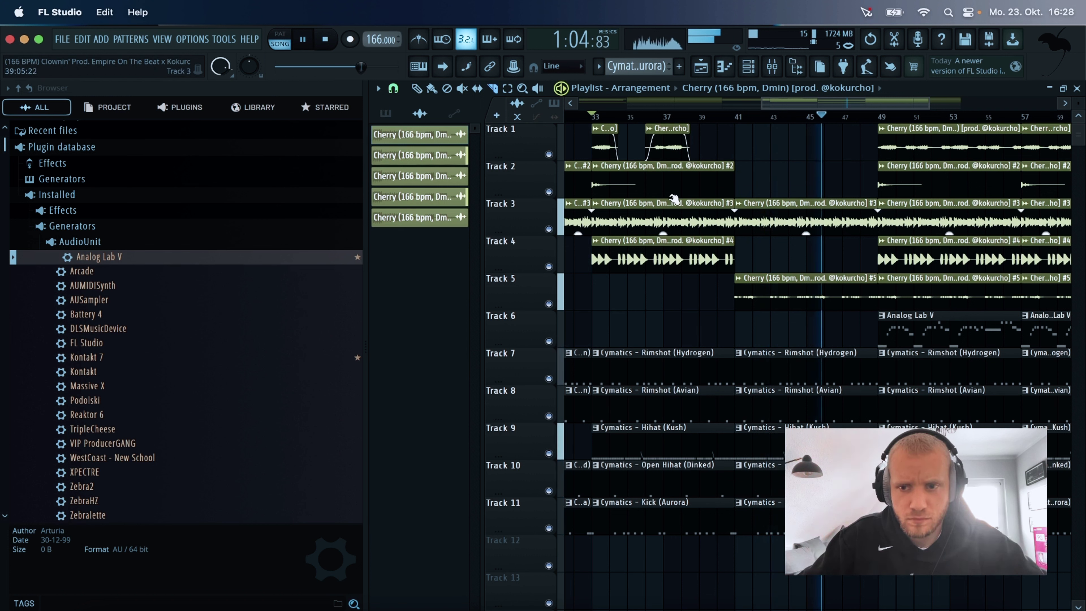
Adjust the playlist snap and cut the last bar off the drum clips on Tracks 7 to 11, ending them at bar 48.
{"action": "left_click", "coordinate": [393, 88]}
{"action": "left_click", "coordinate": [406, 293]}
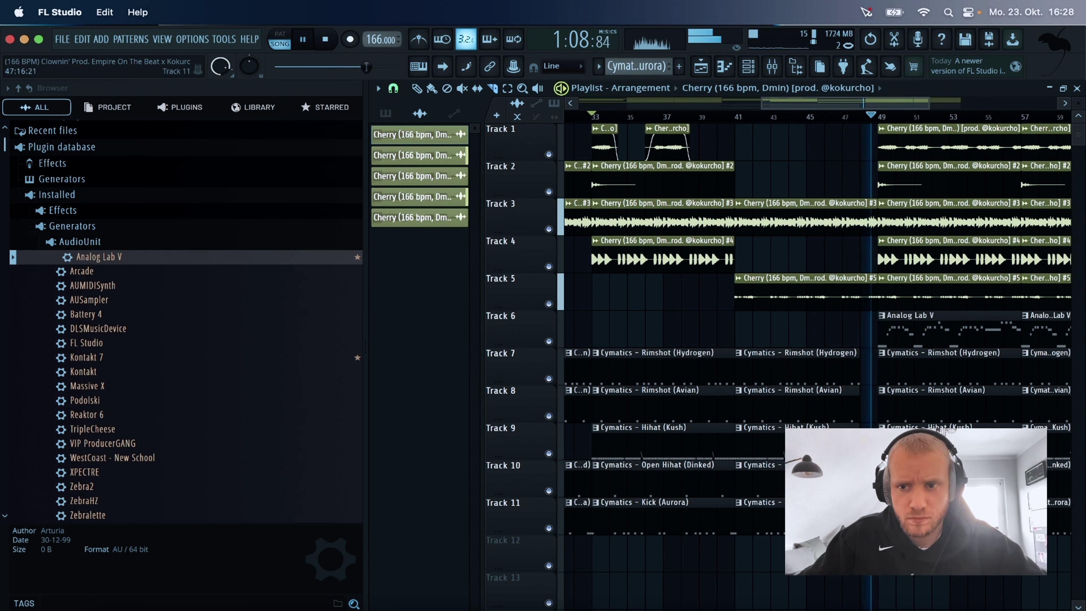
{"action": "key", "text": "space"}
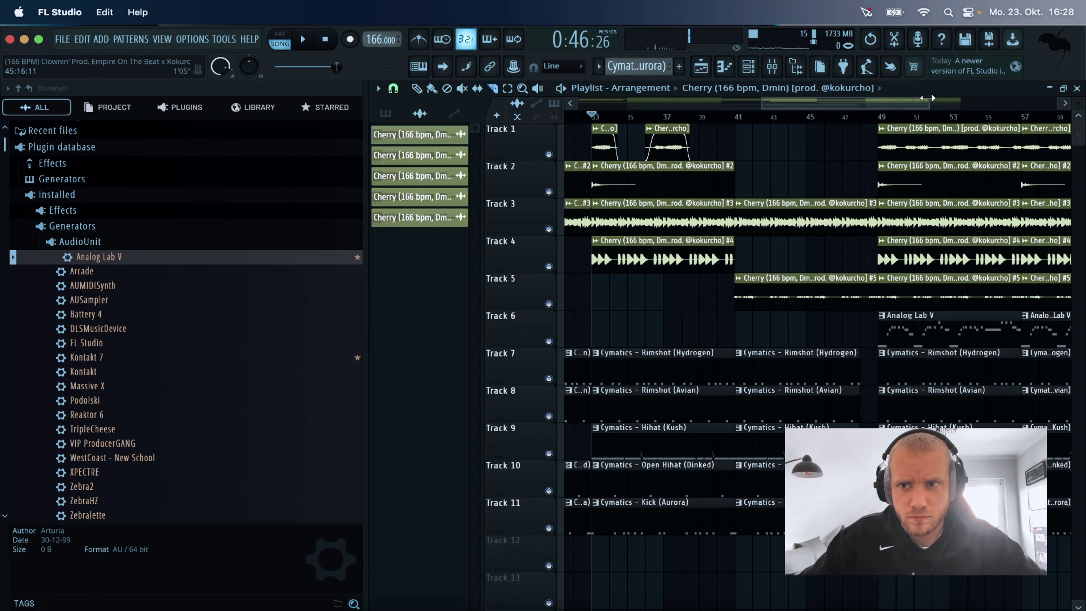
With a finer snap, slice the Track 3 clip halfway through bar 48, delete its tail up to bar 49, and play the transition.
{"action": "left_click_drag", "start_coordinate": [927, 98], "coordinate": [919, 99]}
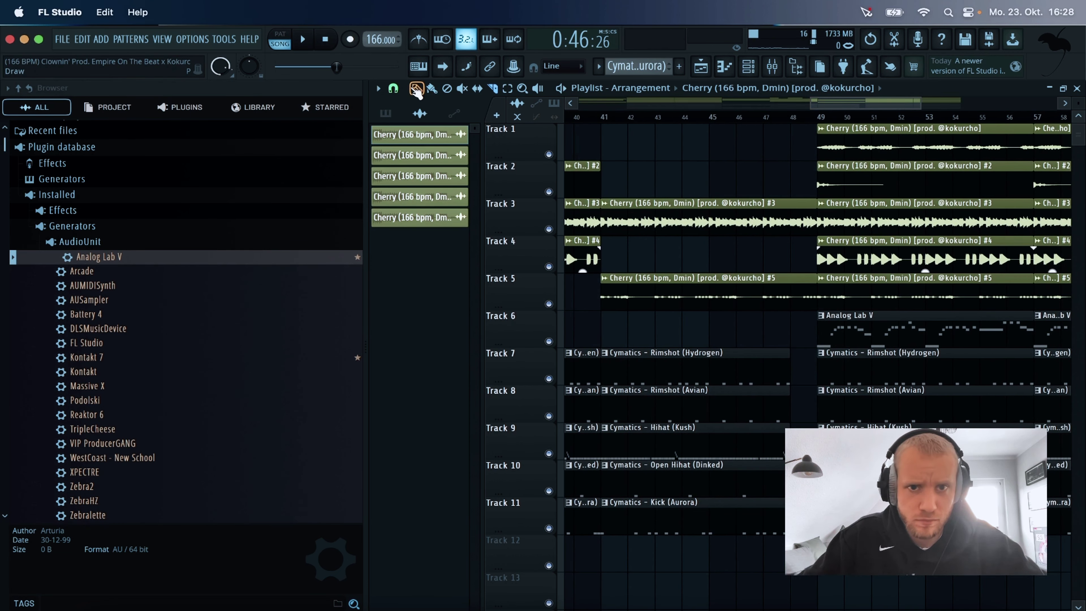
{"action": "left_click", "coordinate": [393, 88]}
{"action": "left_click", "coordinate": [412, 268]}
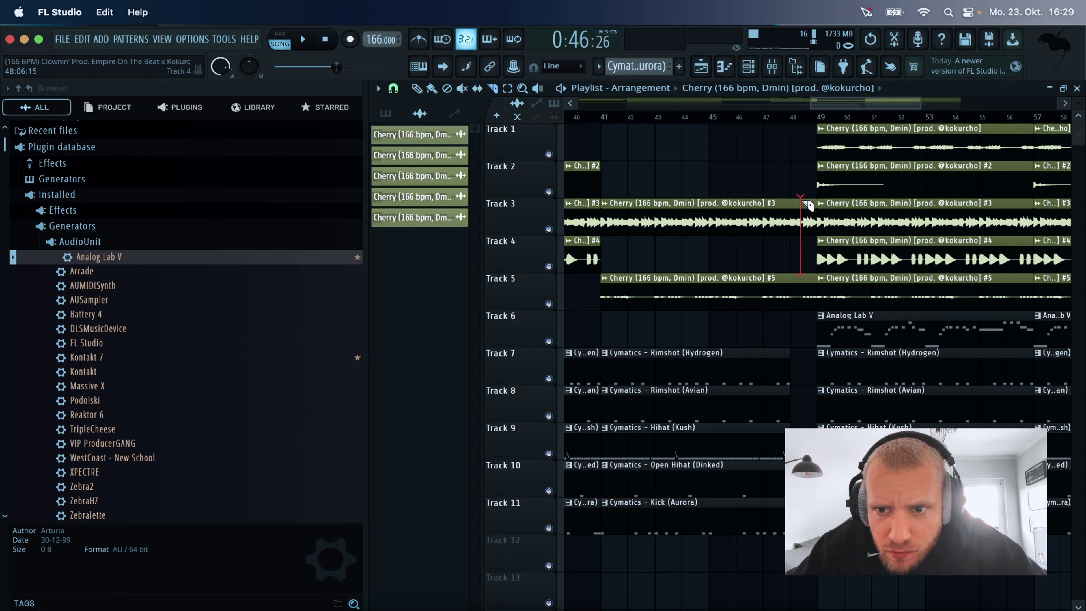
{"action": "key", "text": "space"}
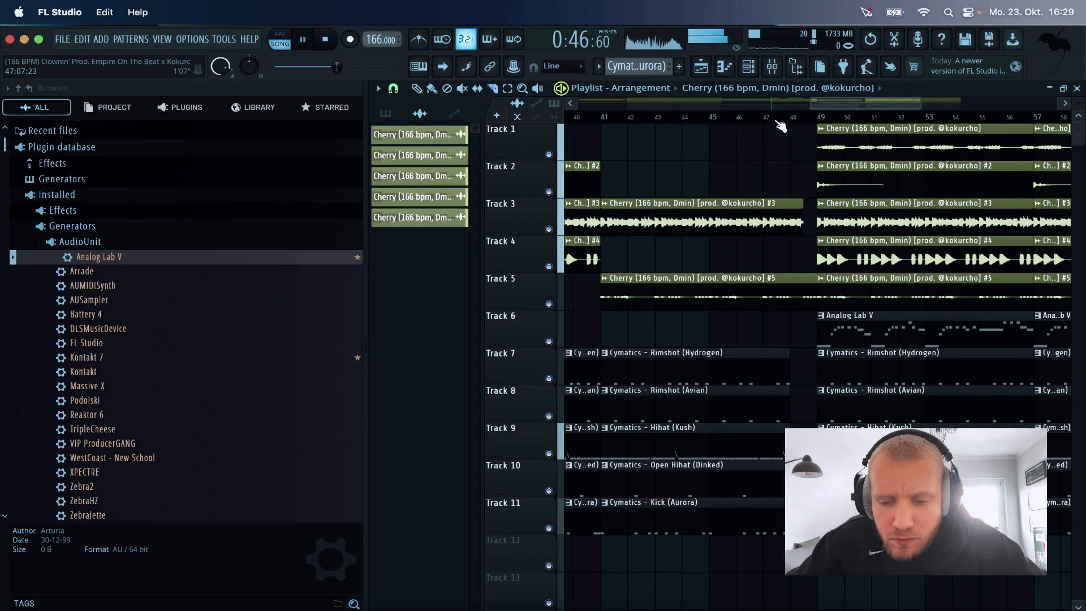
{"action": "left_click", "coordinate": [776, 116]}
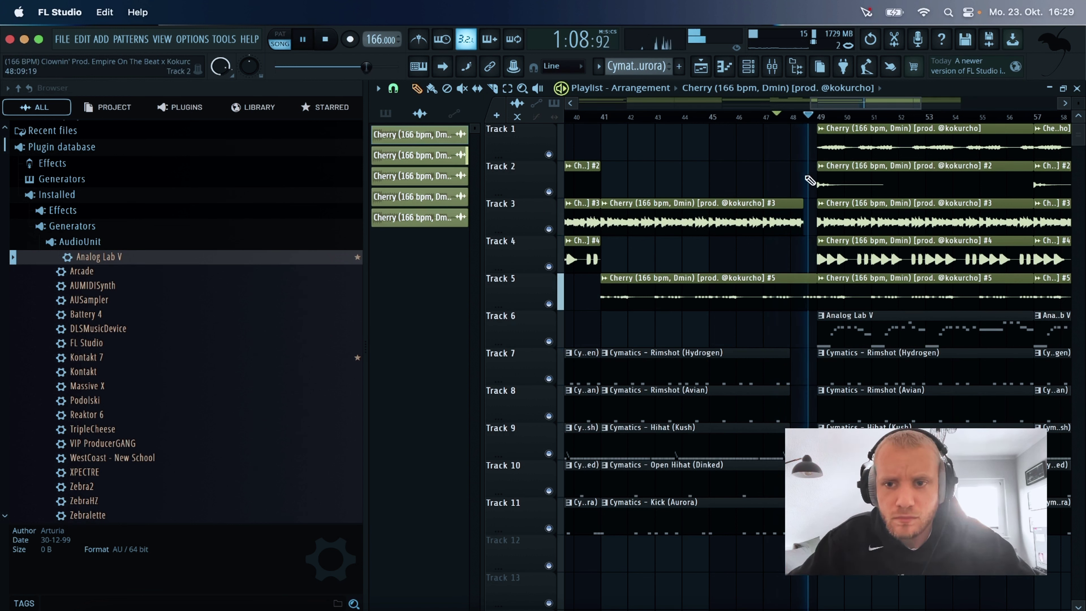
Select all clips from bar 25 up to bar 65, duplicate them directly behind the original section, and play the new ending.
{"action": "left_click_drag", "start_coordinate": [811, 103], "coordinate": [500, 101]}
{"action": "left_click", "coordinate": [774, 66]}
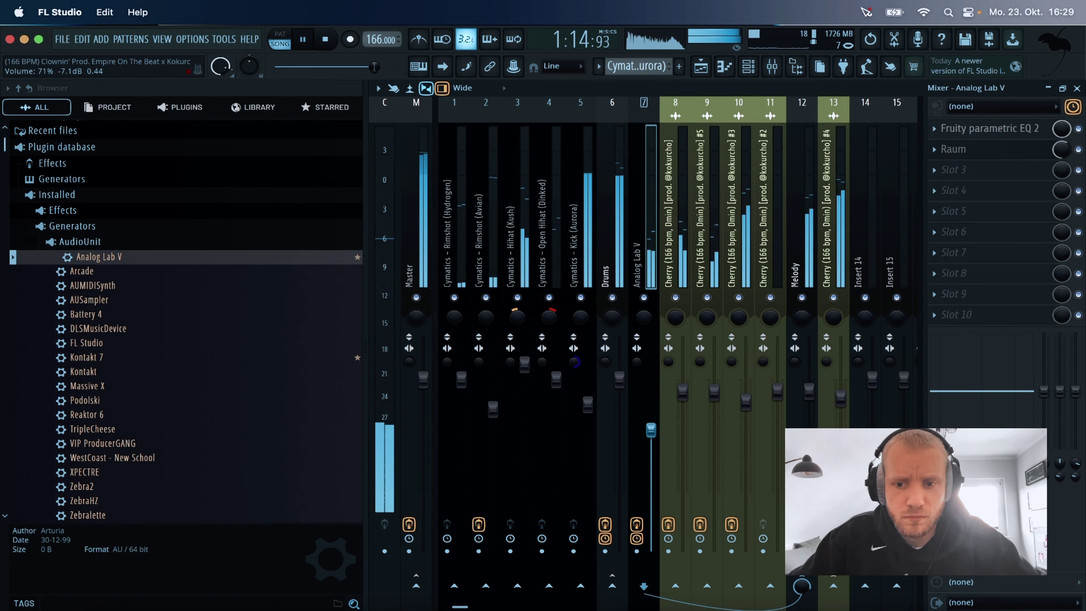
{"action": "left_click", "coordinate": [710, 59]}
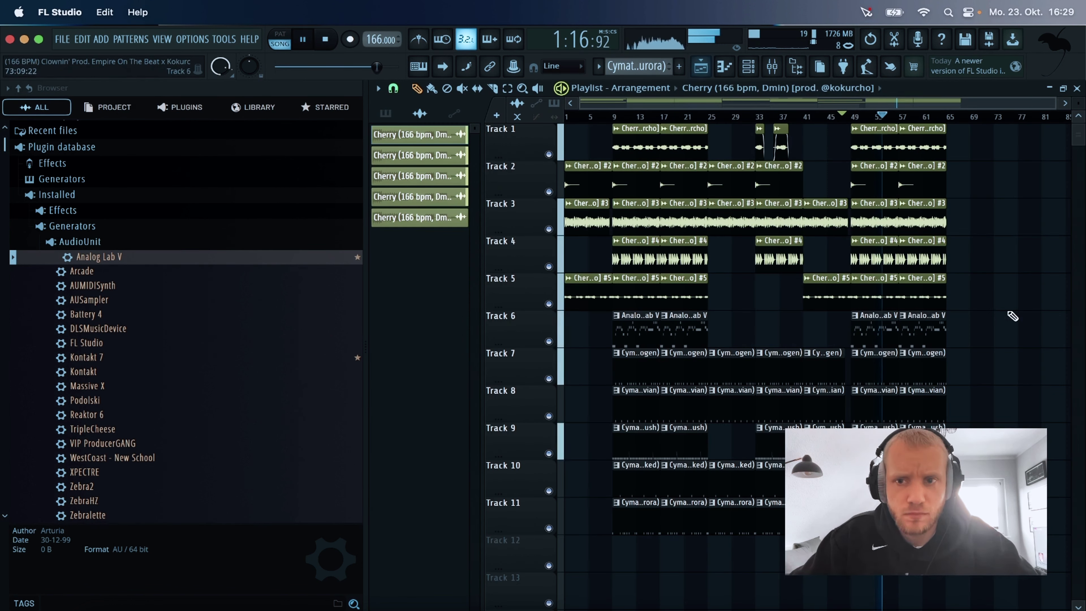
{"action": "left_click_drag", "start_coordinate": [992, 146], "coordinate": [726, 545]}
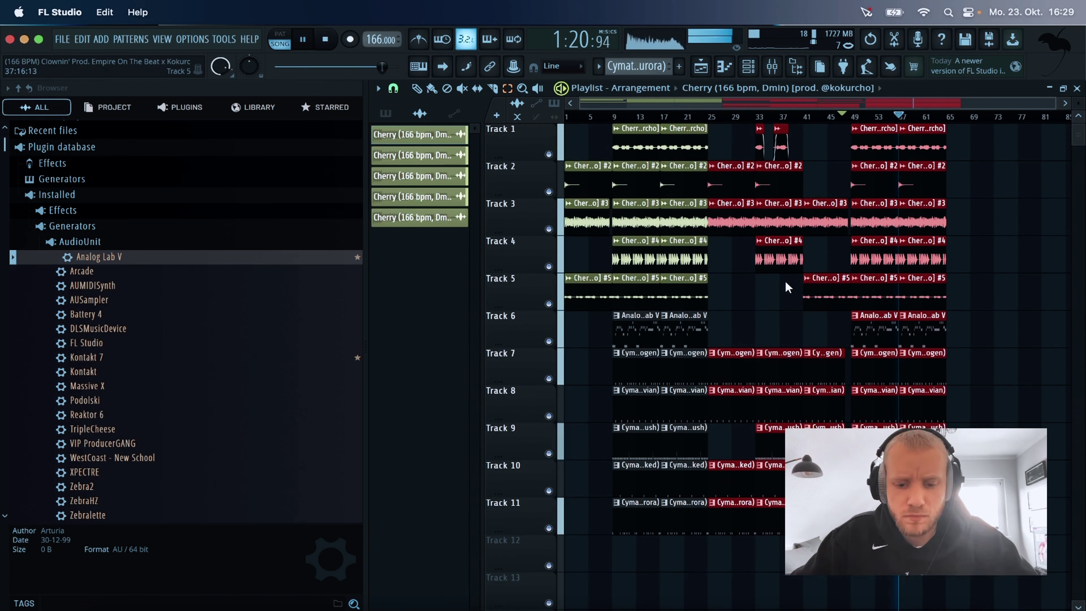
{"action": "key", "text": "ctrl+b"}
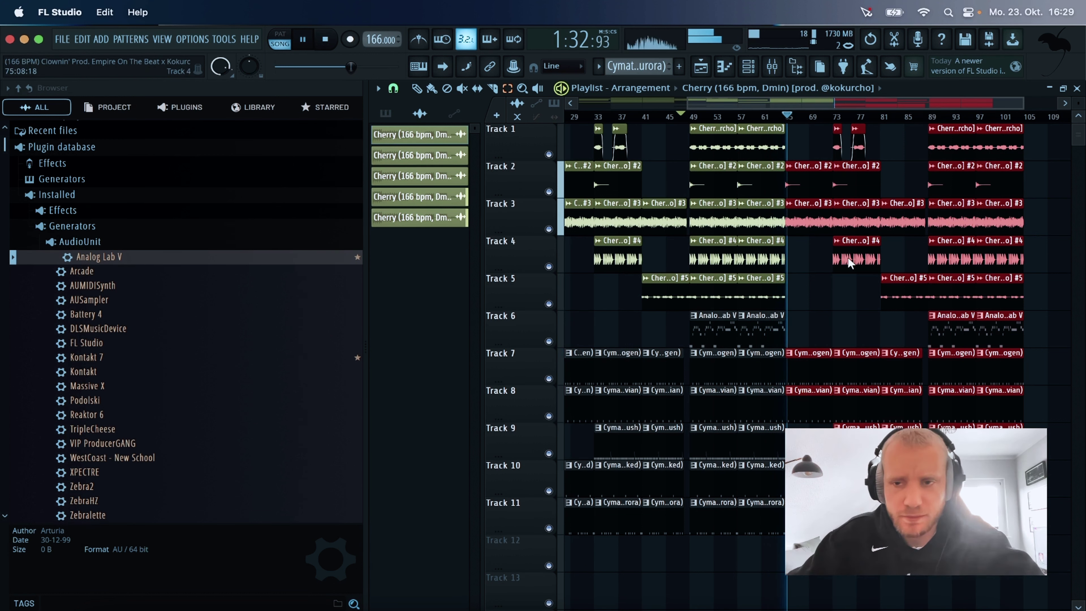
{"action": "left_click_drag", "start_coordinate": [1023, 103], "coordinate": [1055, 103]}
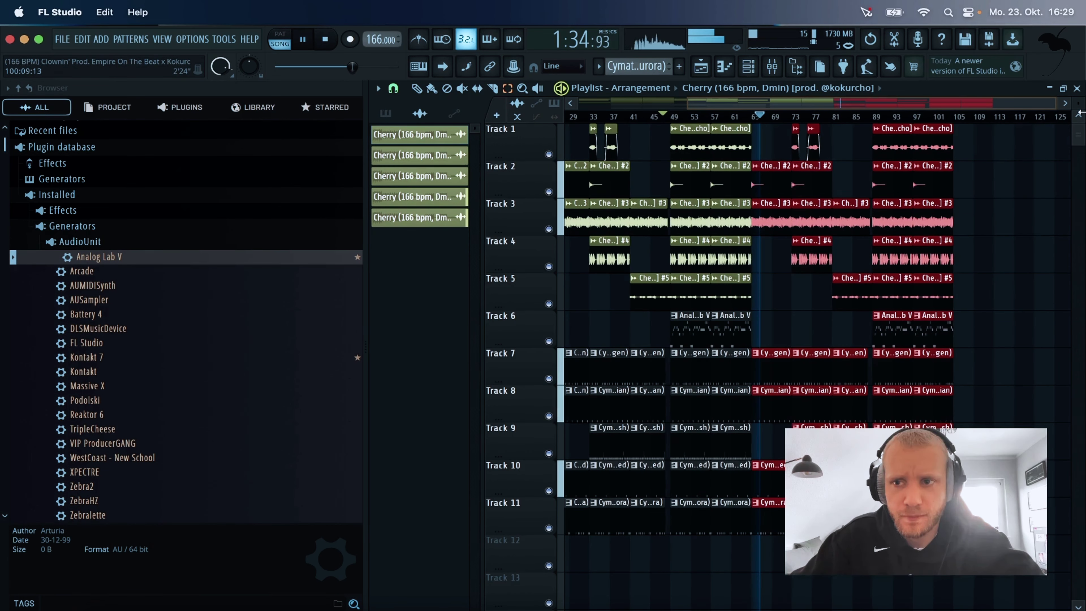
{"action": "left_click", "coordinate": [937, 117]}
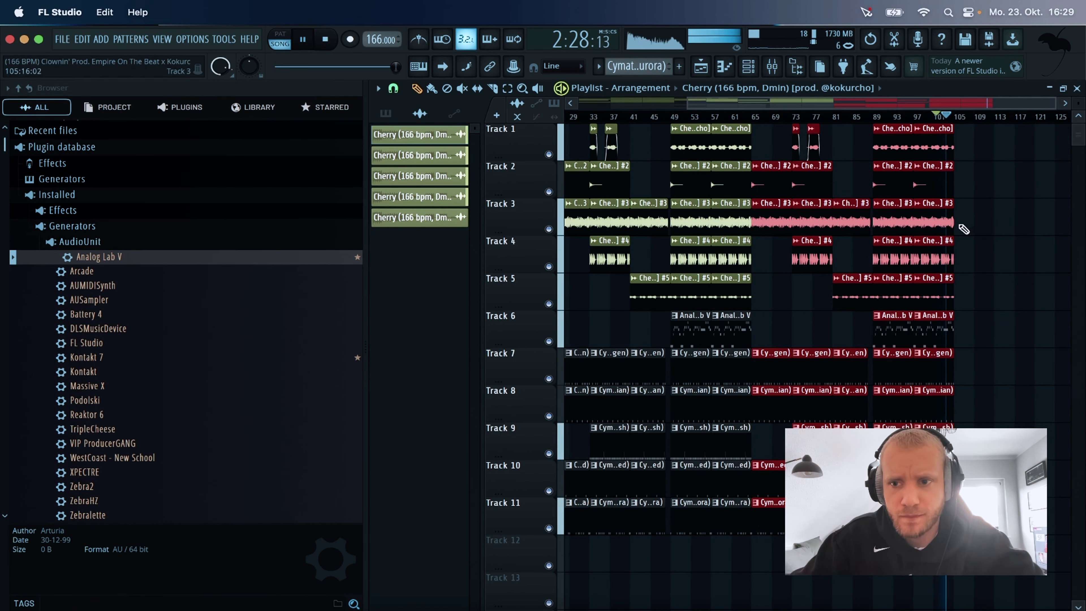
Try extending the ending with duplicates of the bar 97 clips on Tracks 3 and 5, play it, and delete the copies.
{"action": "left_click", "coordinate": [962, 227]}
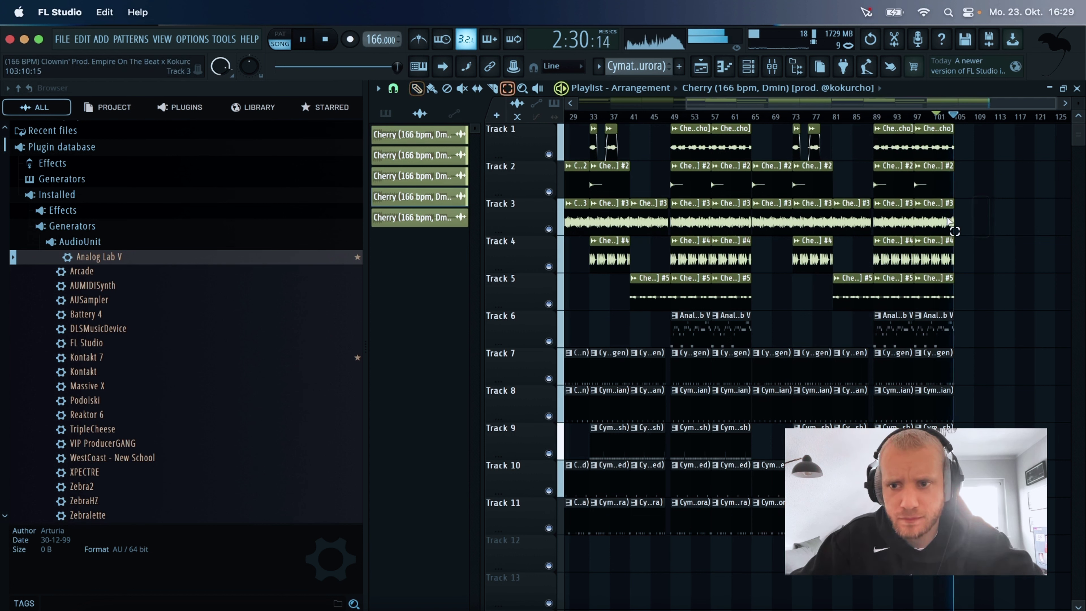
{"action": "left_click_drag", "start_coordinate": [948, 220], "coordinate": [946, 223]}
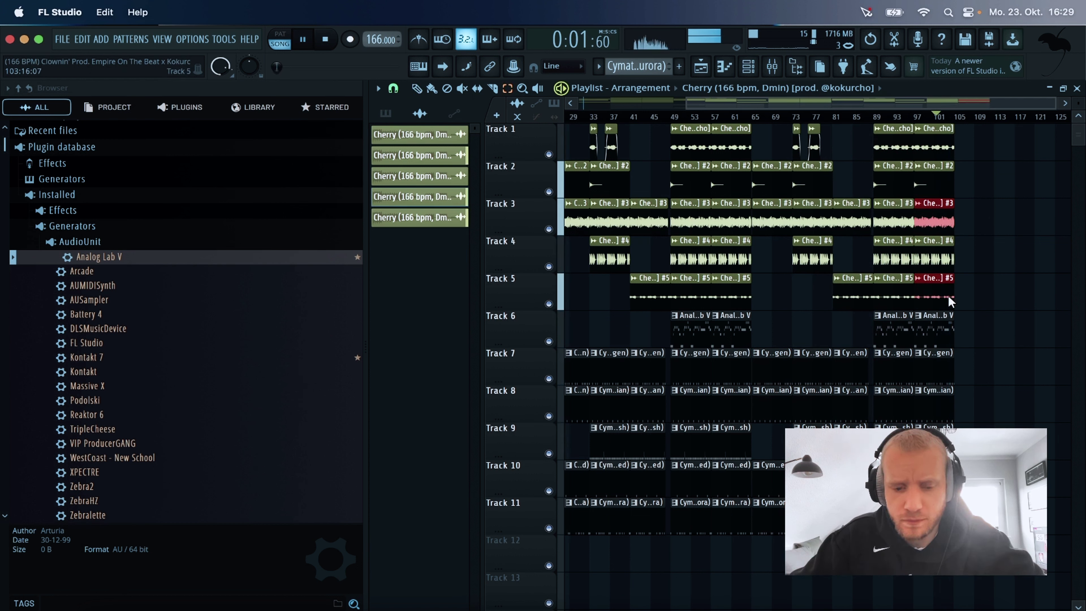
{"action": "key", "text": "ctrl+b"}
{"action": "left_click", "coordinate": [1021, 245]}
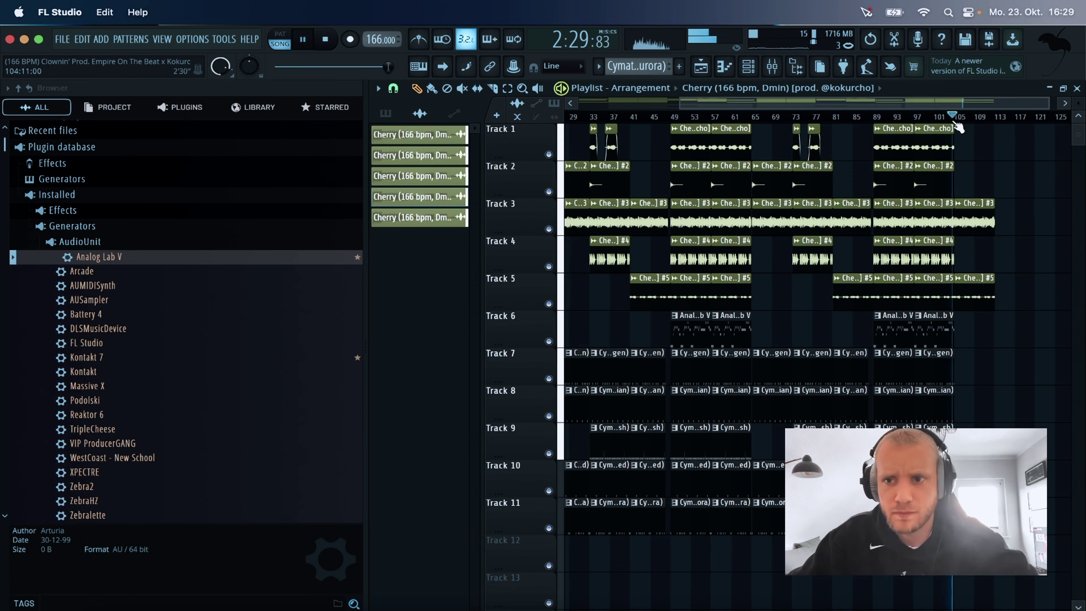
{"action": "left_click_drag", "start_coordinate": [1049, 102], "coordinate": [1023, 108]}
{"action": "scroll", "coordinate": [967, 111], "scroll_direction": "up", "scroll_amount": 2}
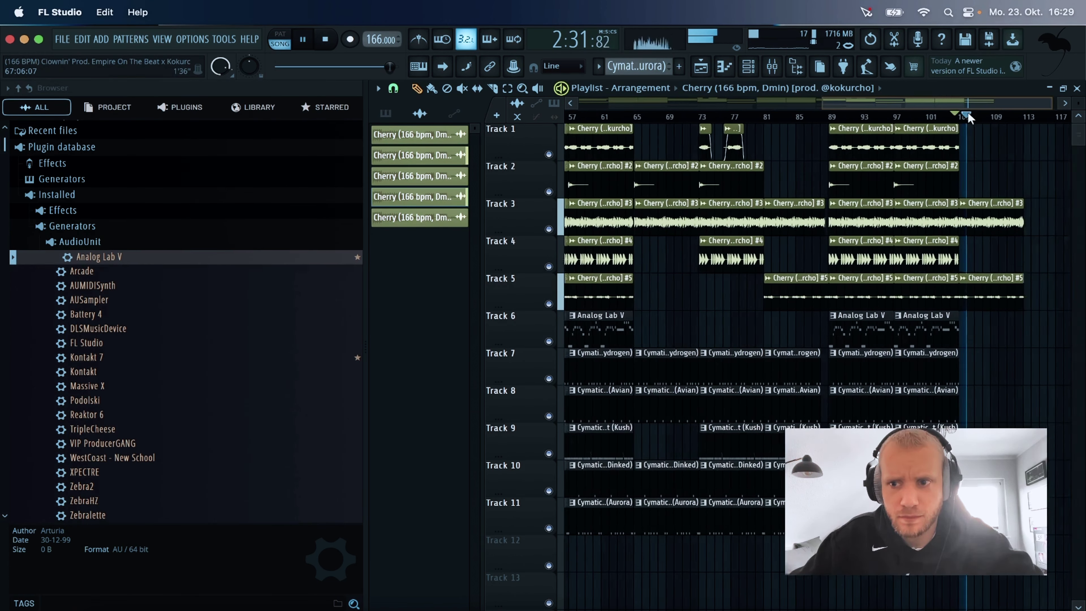
{"action": "left_click_drag", "start_coordinate": [930, 201], "coordinate": [870, 330]}
{"action": "key", "text": "Delete"}
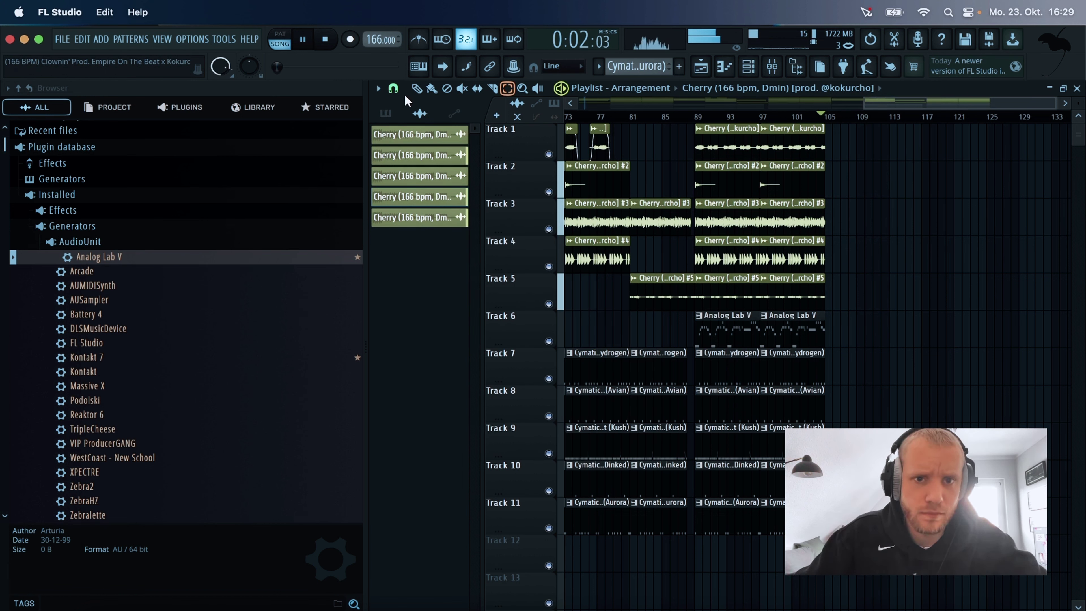
Try copying the bar 81 clips on Tracks 3 and 5 to bar 105, play them, and undo the paste.
{"action": "left_click", "coordinate": [393, 87]}
{"action": "left_click", "coordinate": [406, 296]}
{"action": "key", "text": "space"}
{"action": "left_click_drag", "start_coordinate": [677, 163], "coordinate": [663, 298]}
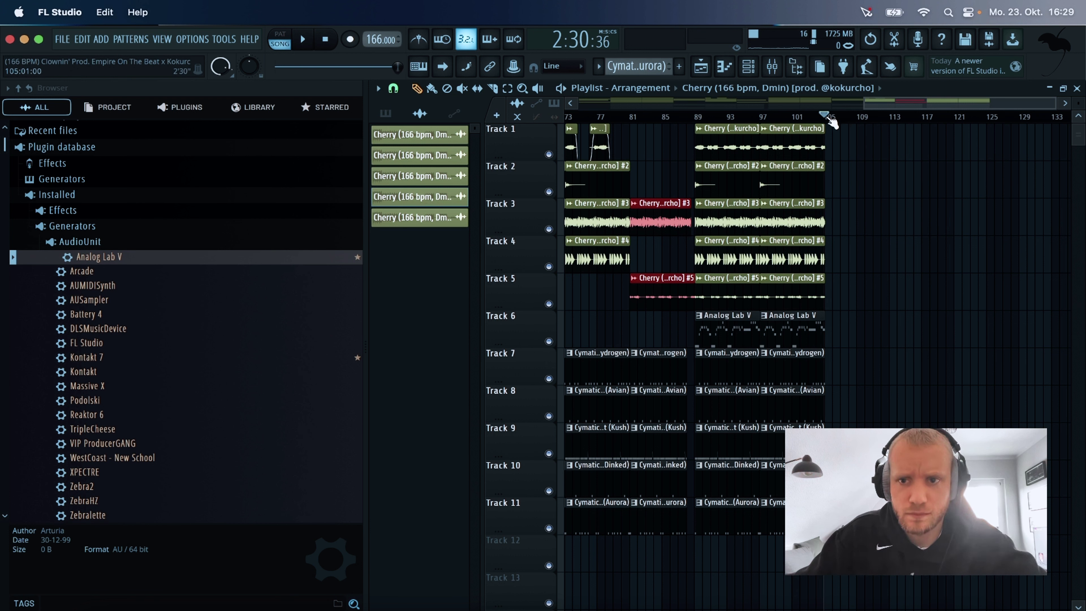
{"action": "key", "text": "ctrl+c"}
{"action": "key", "text": "ctrl+v"}
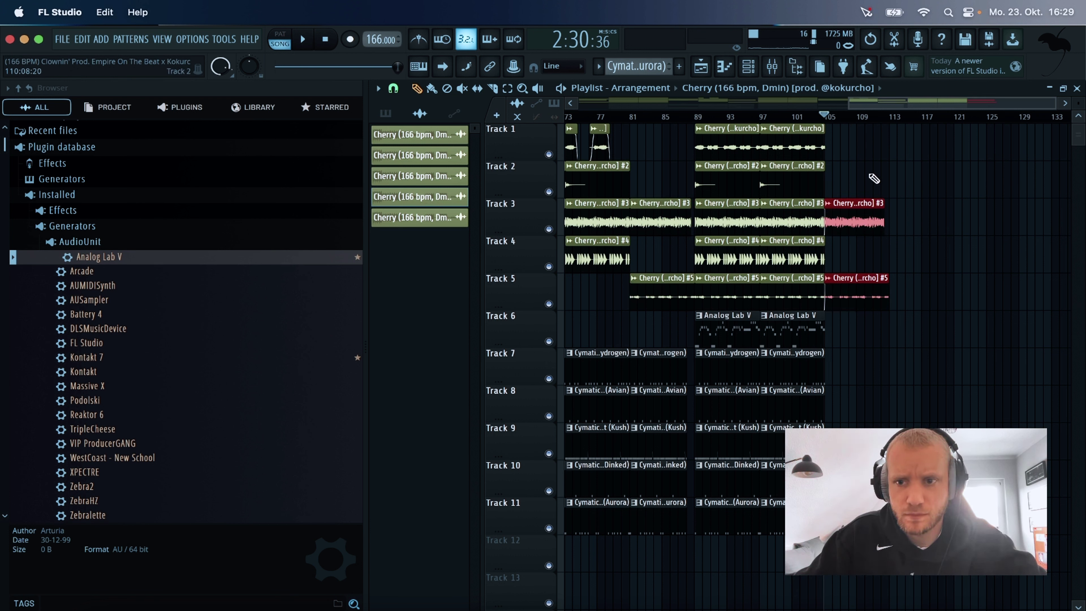
{"action": "key", "text": "space"}
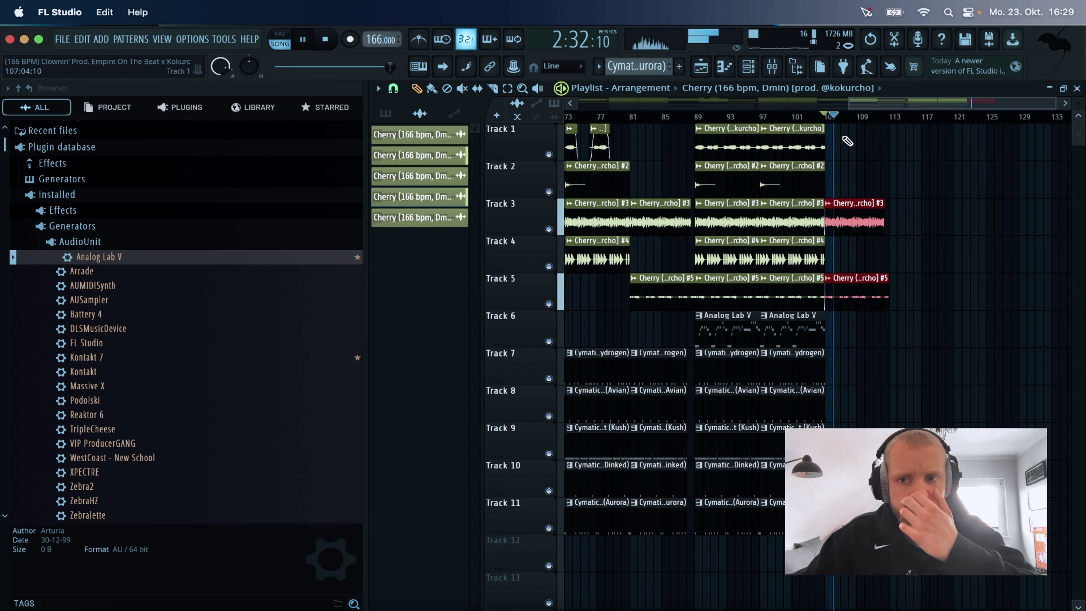
{"action": "key", "text": "space"}
{"action": "key", "text": "ctrl+z"}
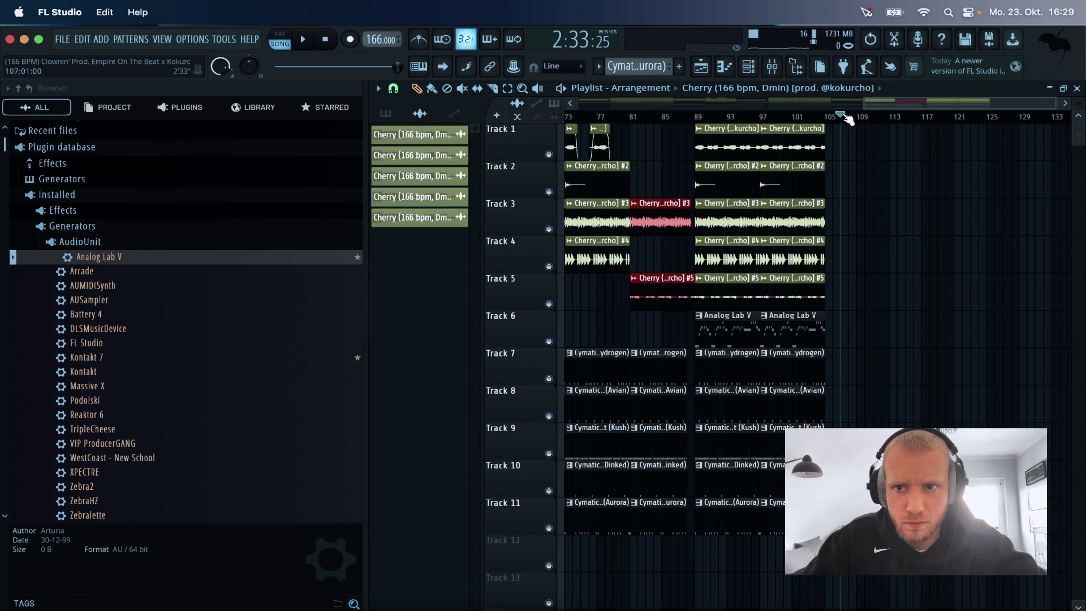
Return the playhead to bar 105 and examine the arrangement from bar 1 to the end for clip alignment at the section boundaries.
{"action": "left_click_drag", "start_coordinate": [845, 116], "coordinate": [831, 116]}
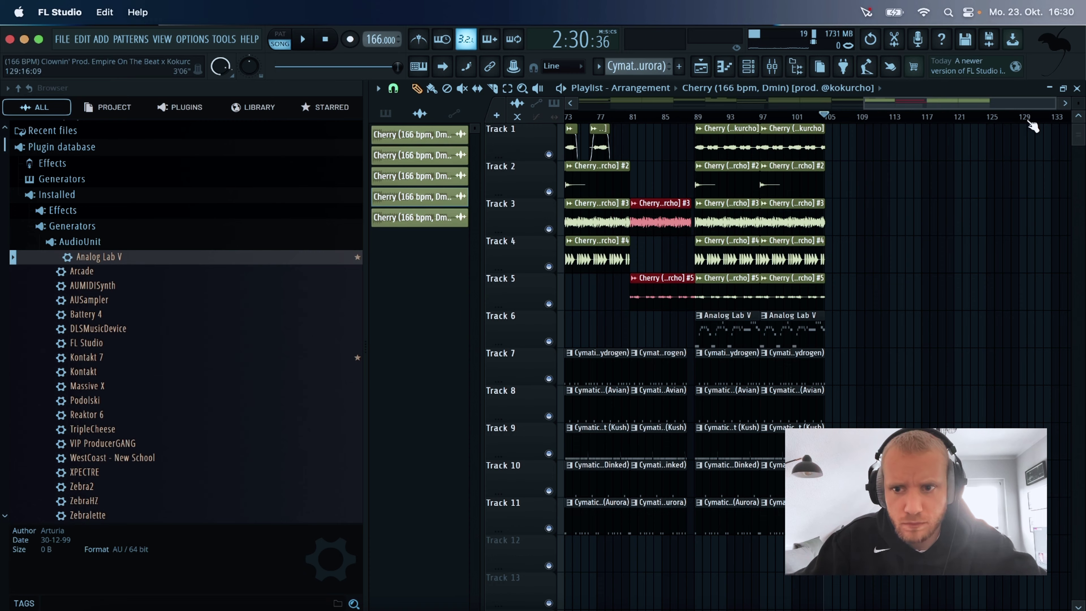
{"action": "left_click_drag", "start_coordinate": [1049, 112], "coordinate": [969, 114]}
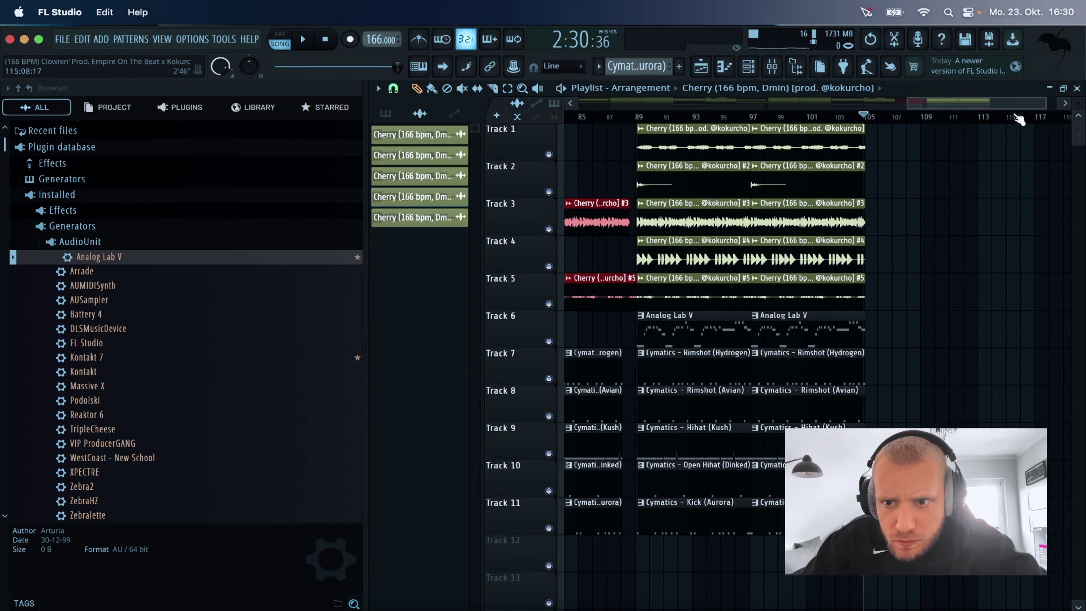
{"action": "left_click_drag", "start_coordinate": [1039, 103], "coordinate": [567, 116]}
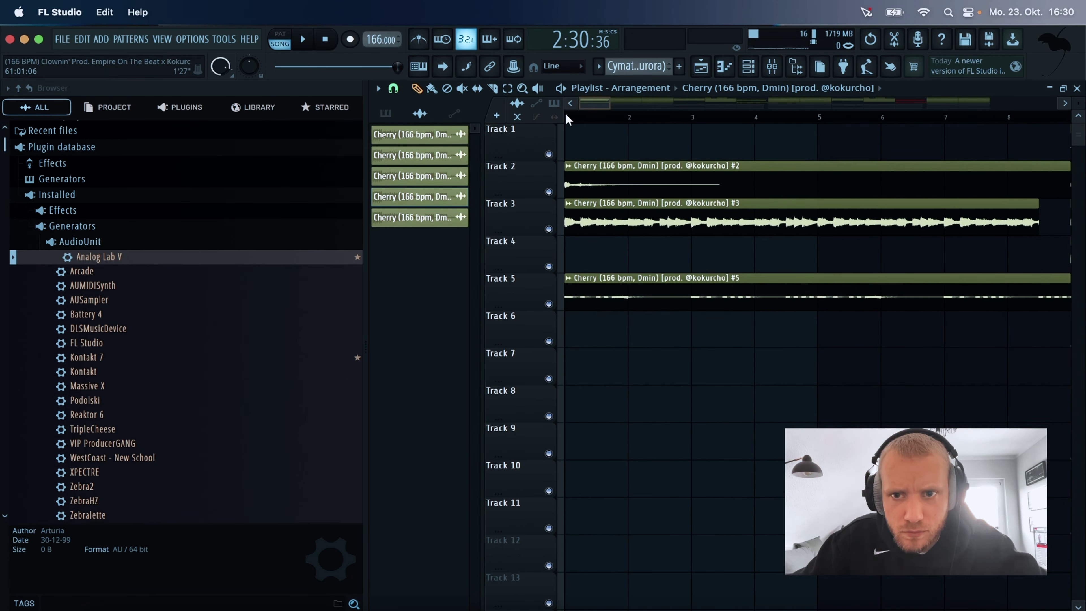
{"action": "scroll", "coordinate": [646, 119], "scroll_direction": "right", "scroll_amount": 10}
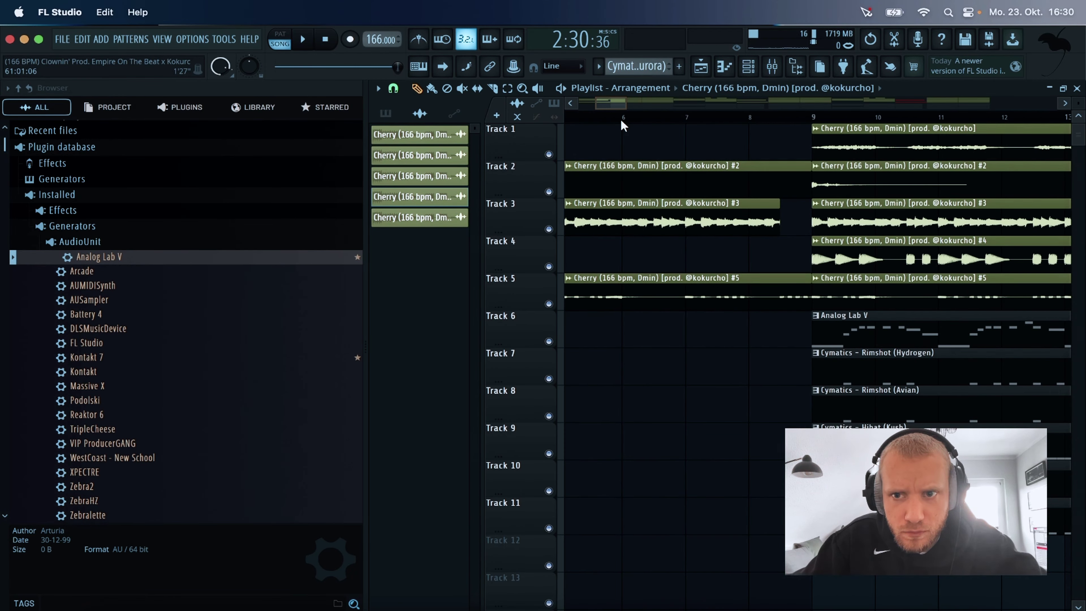
{"action": "scroll", "coordinate": [647, 122], "scroll_direction": "right", "scroll_amount": 6}
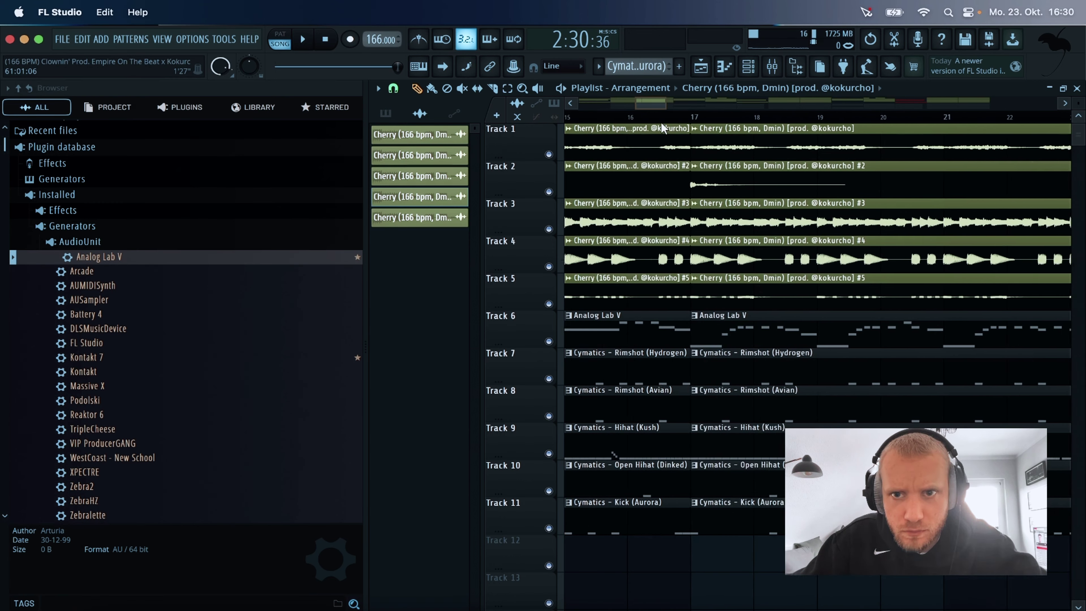
{"action": "scroll", "coordinate": [665, 121], "scroll_direction": "right", "scroll_amount": 20}
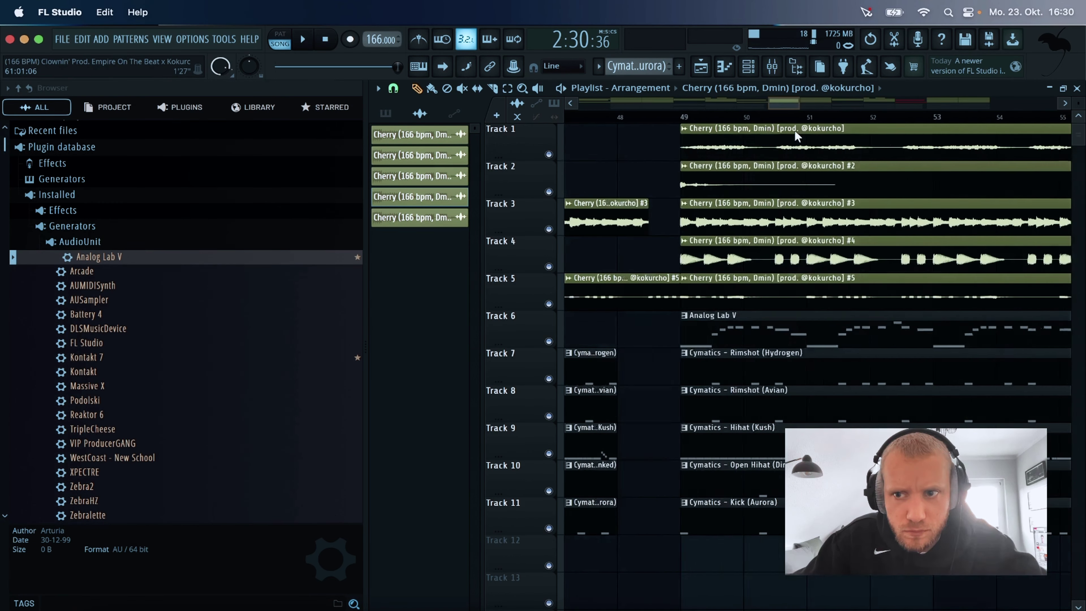
{"action": "scroll", "coordinate": [838, 136], "scroll_direction": "right", "scroll_amount": 4}
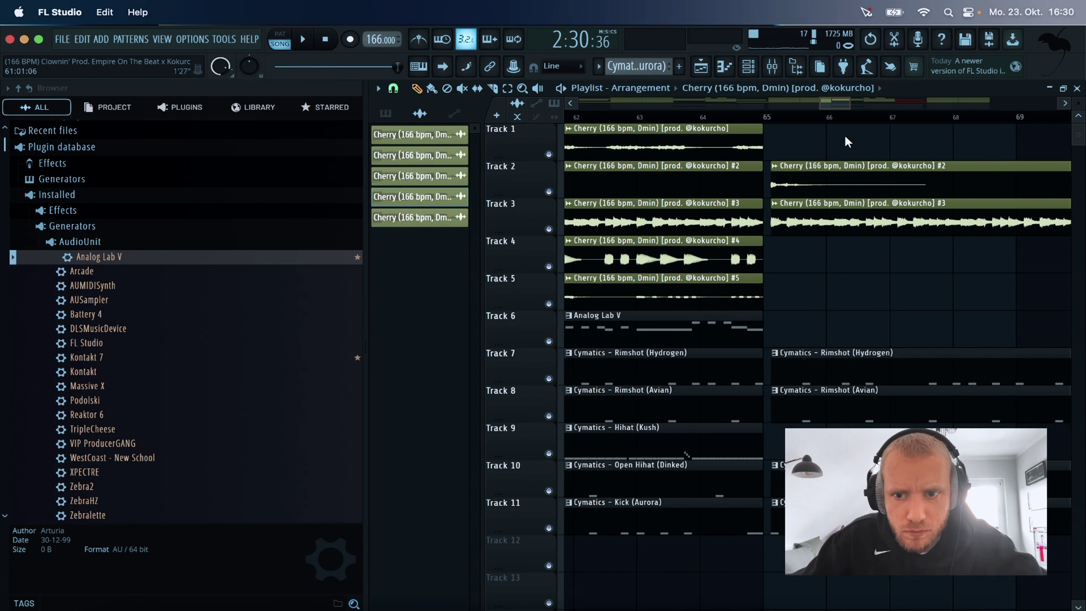
{"action": "scroll", "coordinate": [848, 136], "scroll_direction": "right", "scroll_amount": 8}
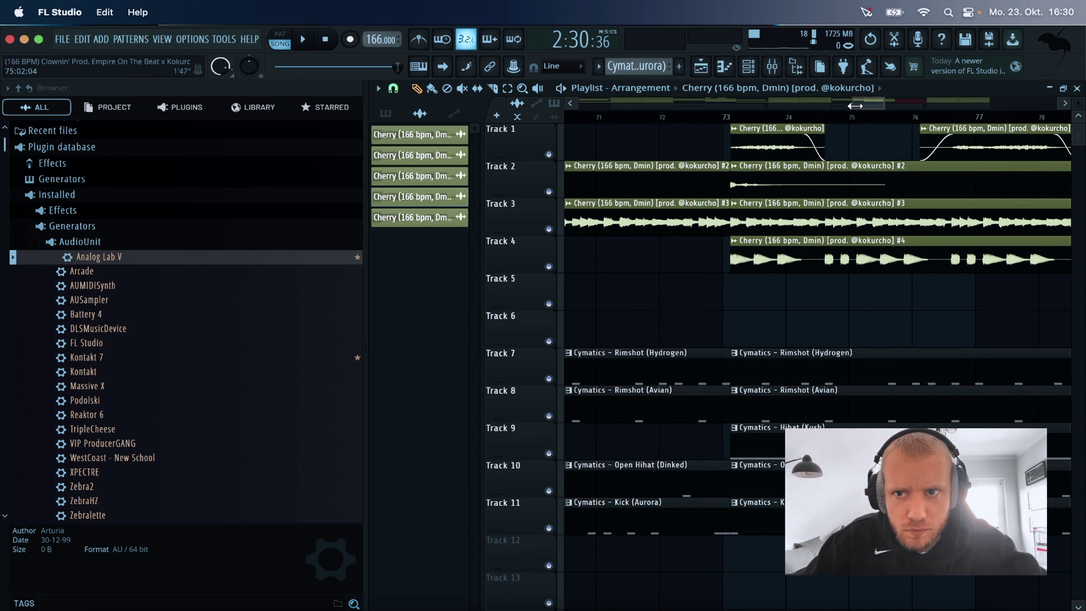
{"action": "scroll", "coordinate": [857, 104], "scroll_direction": "down", "scroll_amount": 5}
{"action": "left_click_drag", "start_coordinate": [882, 106], "coordinate": [966, 112]}
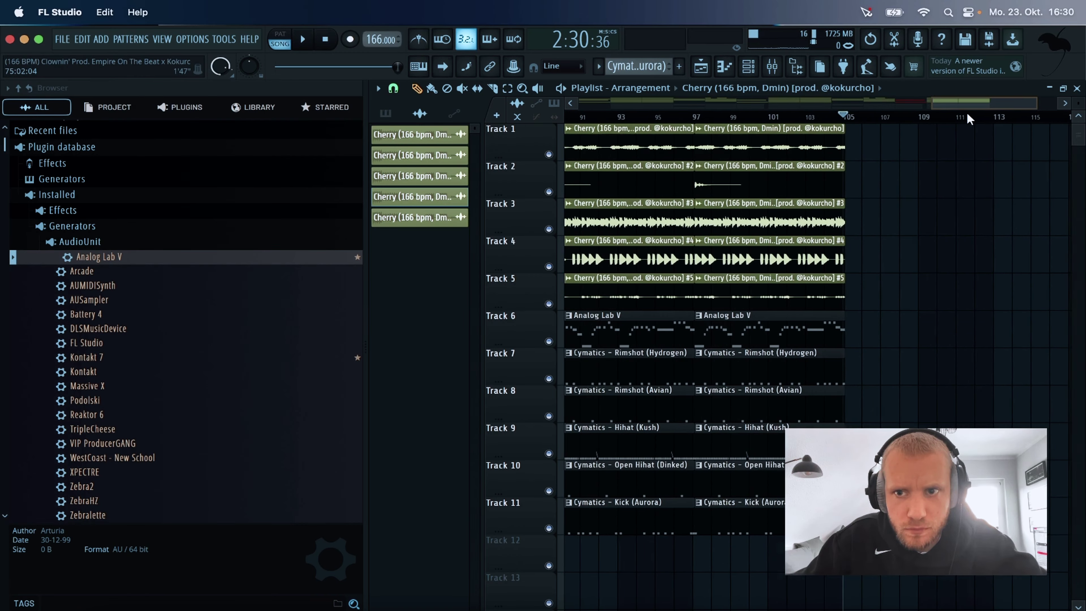
Delete the duplicated section behind bar 65 and duplicate all clips from bar 25 up to bar 65 again to start exactly at bar 65.
{"action": "left_click_drag", "start_coordinate": [1026, 133], "coordinate": [783, 520]}
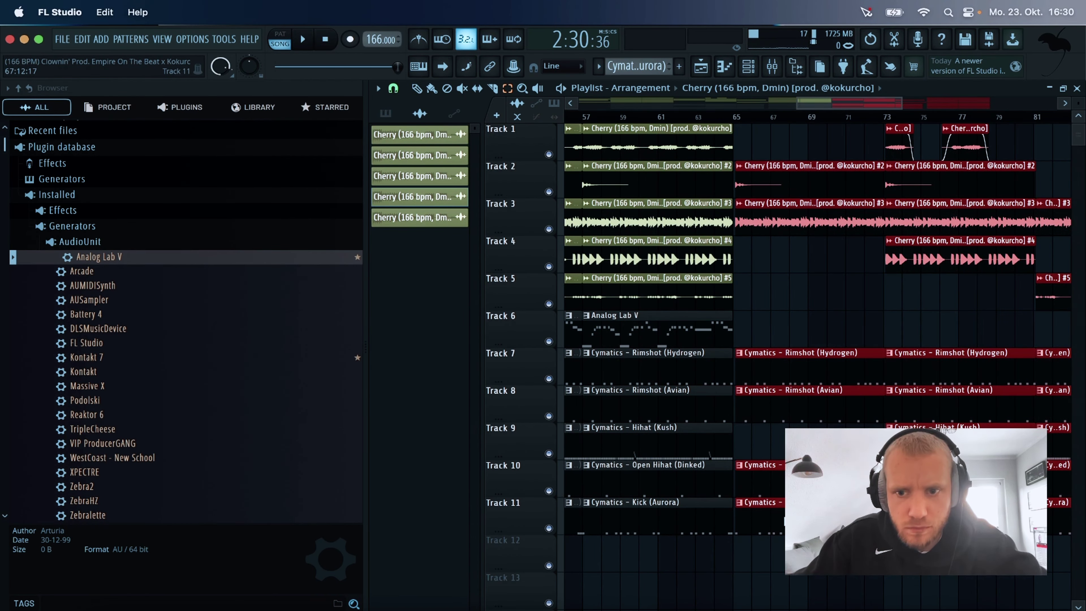
{"action": "key", "text": "Delete"}
{"action": "left_click_drag", "start_coordinate": [904, 105], "coordinate": [612, 106]}
{"action": "left_click_drag", "start_coordinate": [1001, 150], "coordinate": [711, 544]}
{"action": "key", "text": "ctrl+b"}
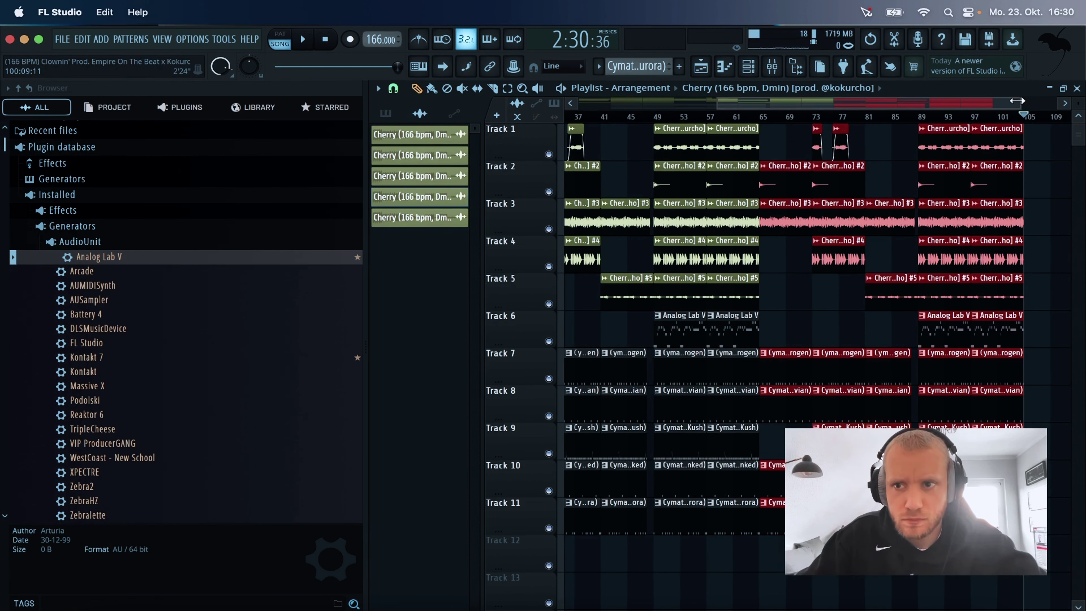
Copy the bar 81 clips on Tracks 3 and 5 and paste them at bar 105.
{"action": "left_click_drag", "start_coordinate": [1017, 101], "coordinate": [861, 115]}
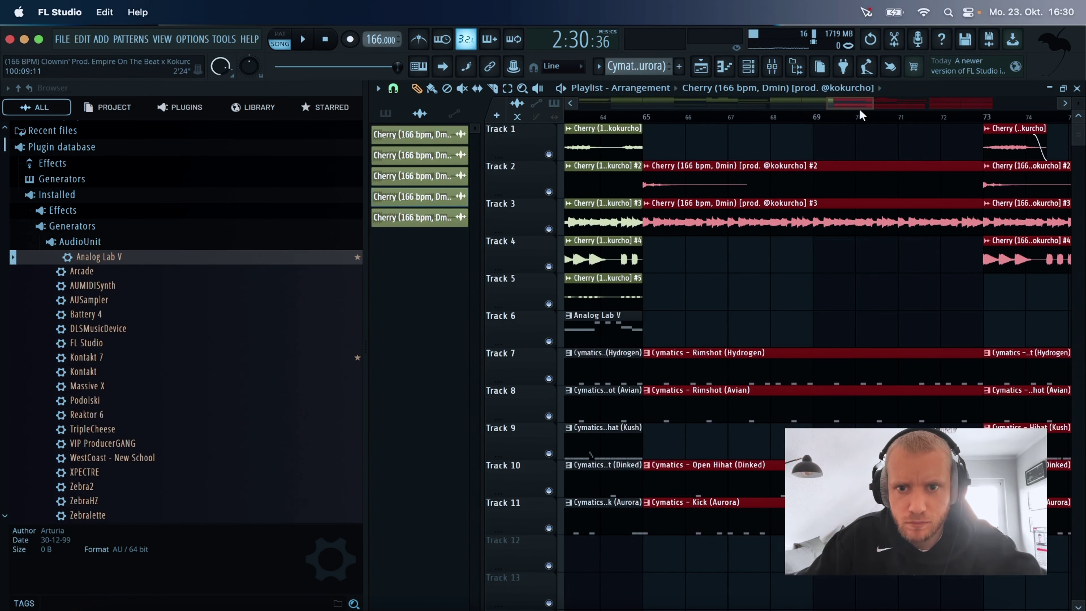
{"action": "left_click", "coordinate": [893, 105]}
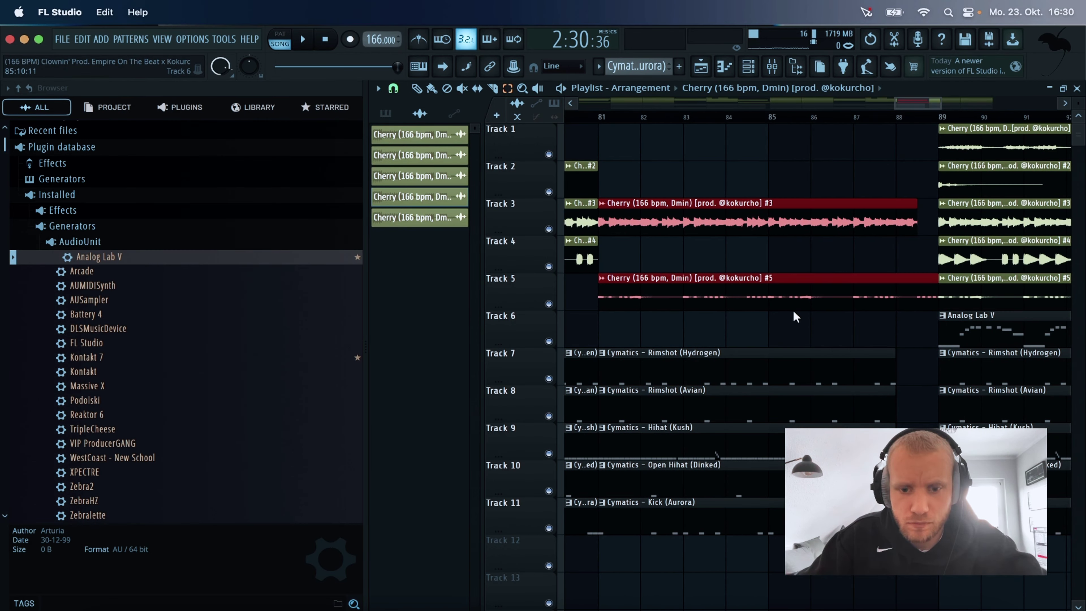
{"action": "left_click_drag", "start_coordinate": [899, 109], "coordinate": [957, 108]}
{"action": "key", "text": "ctrl+v"}
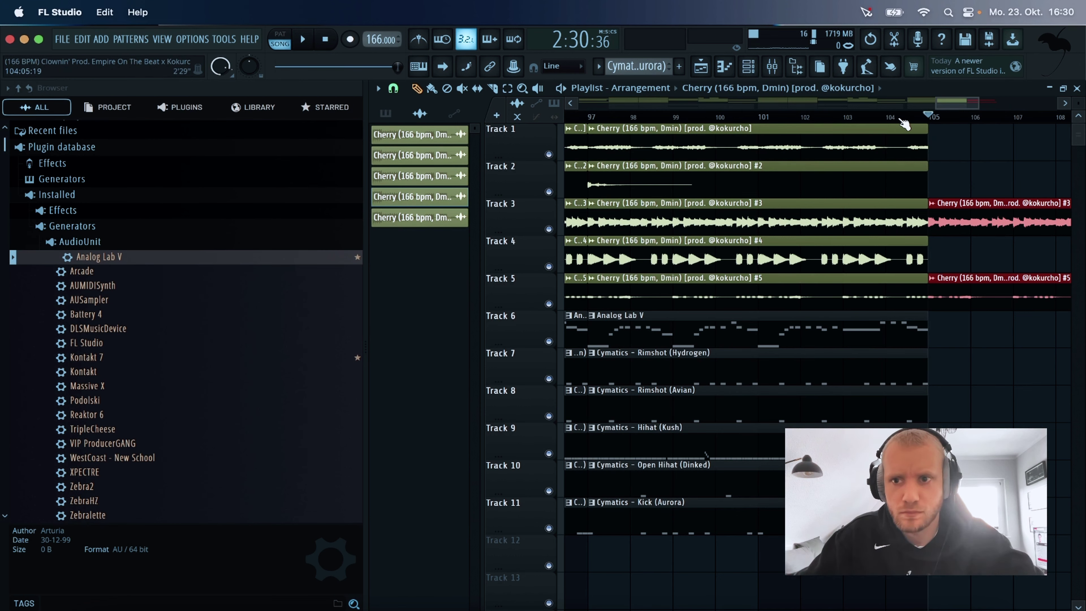
Play the ending, extend the last Track 5 clip to bar 117 and fade it out from about bar 113.
{"action": "key", "text": "space"}
{"action": "left_click_drag", "start_coordinate": [935, 104], "coordinate": [830, 105]}
{"action": "left_click", "coordinate": [1023, 168]}
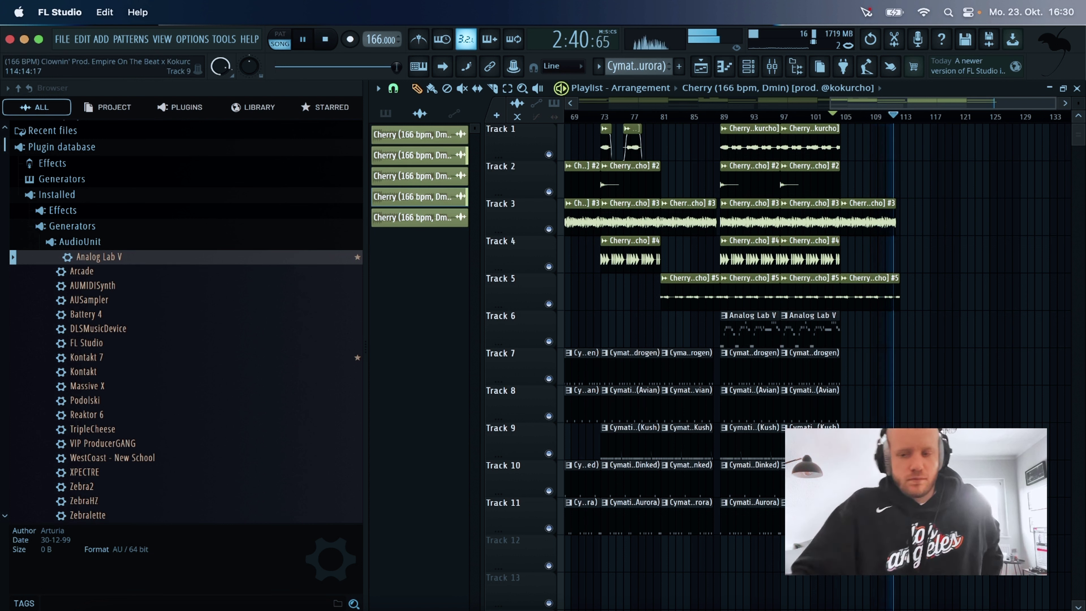
{"action": "key", "text": "space"}
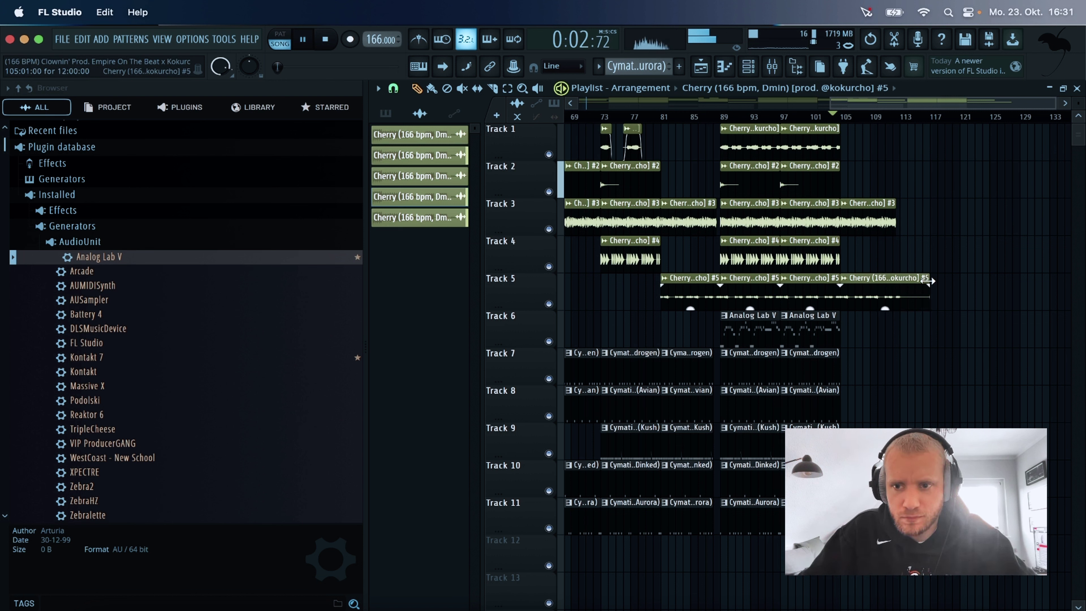
{"action": "left_click", "coordinate": [879, 116]}
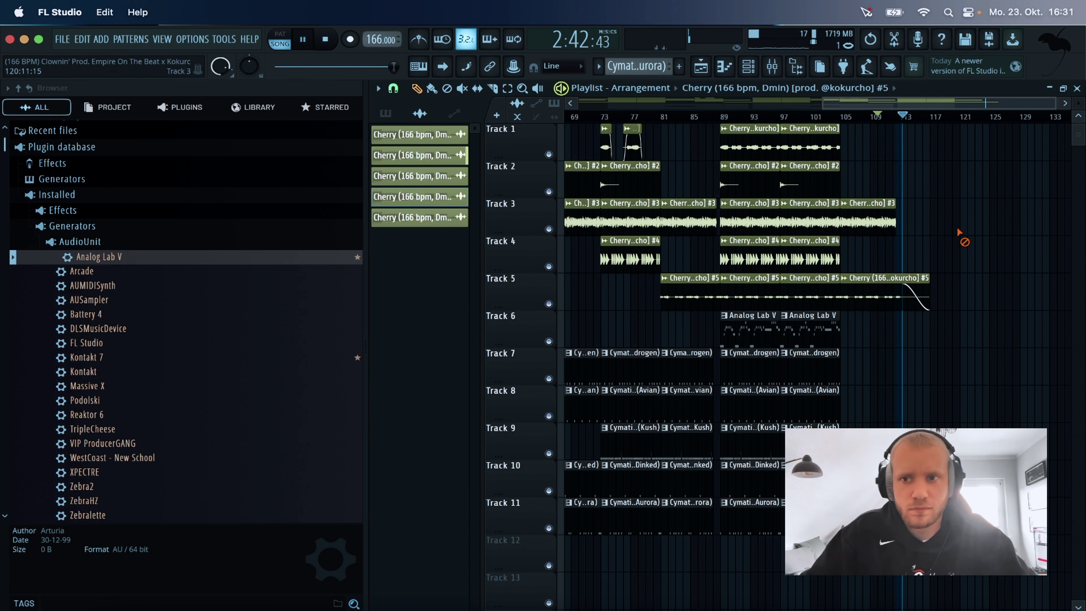
Place AD3Crash008 1 from the Crashes & Rides folder on Track 12 at bar 9 and set its gain to about -12.6 dB.
{"action": "left_click_drag", "start_coordinate": [830, 106], "coordinate": [431, 257]}
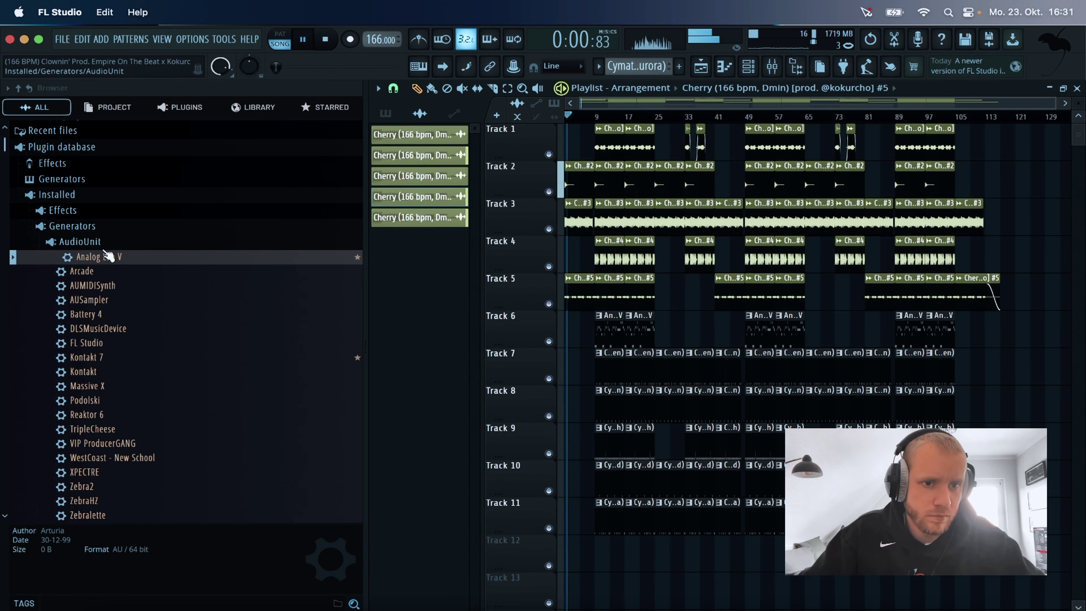
{"action": "left_click", "coordinate": [107, 242]}
{"action": "scroll", "coordinate": [167, 346], "scroll_direction": "down", "scroll_amount": 20}
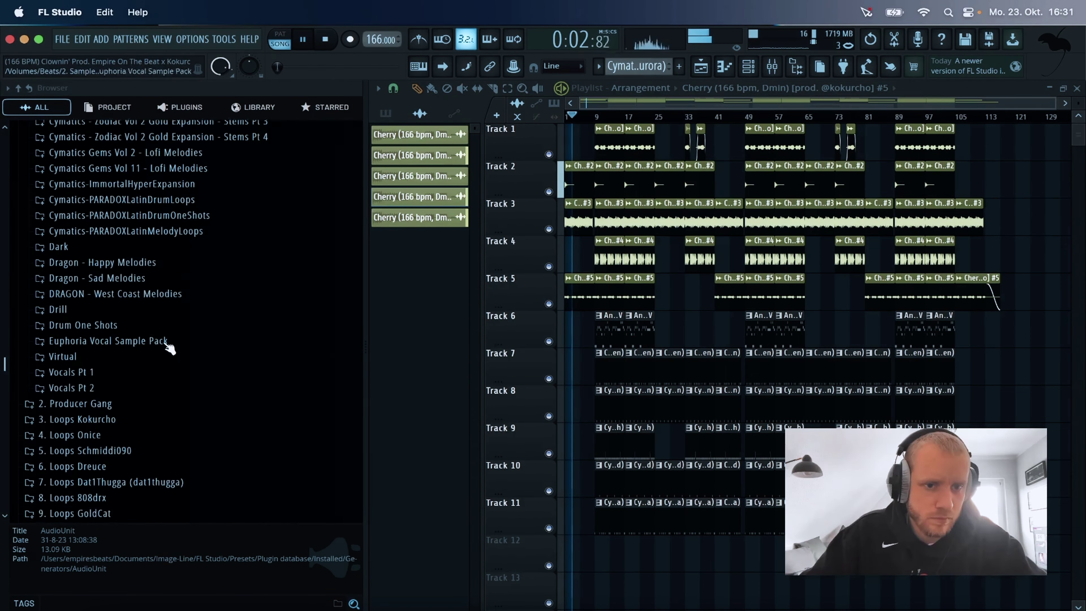
{"action": "scroll", "coordinate": [170, 349], "scroll_direction": "down", "scroll_amount": 20}
{"action": "scroll", "coordinate": [171, 355], "scroll_direction": "up", "scroll_amount": 12}
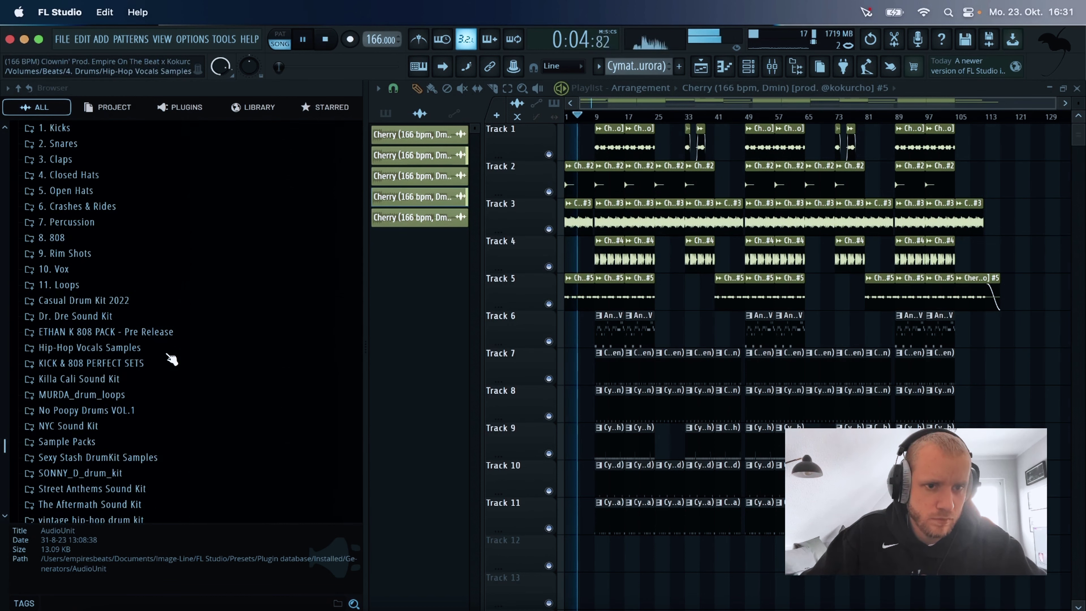
{"action": "scroll", "coordinate": [171, 357], "scroll_direction": "up", "scroll_amount": 3}
{"action": "left_click", "coordinate": [107, 293]}
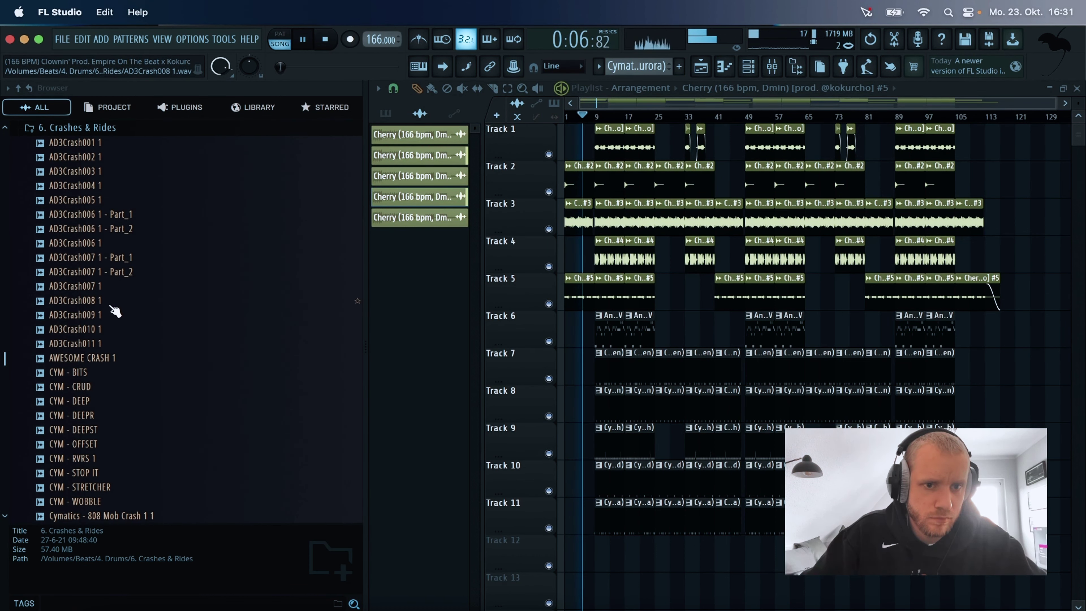
{"action": "left_click_drag", "start_coordinate": [112, 306], "coordinate": [599, 530]}
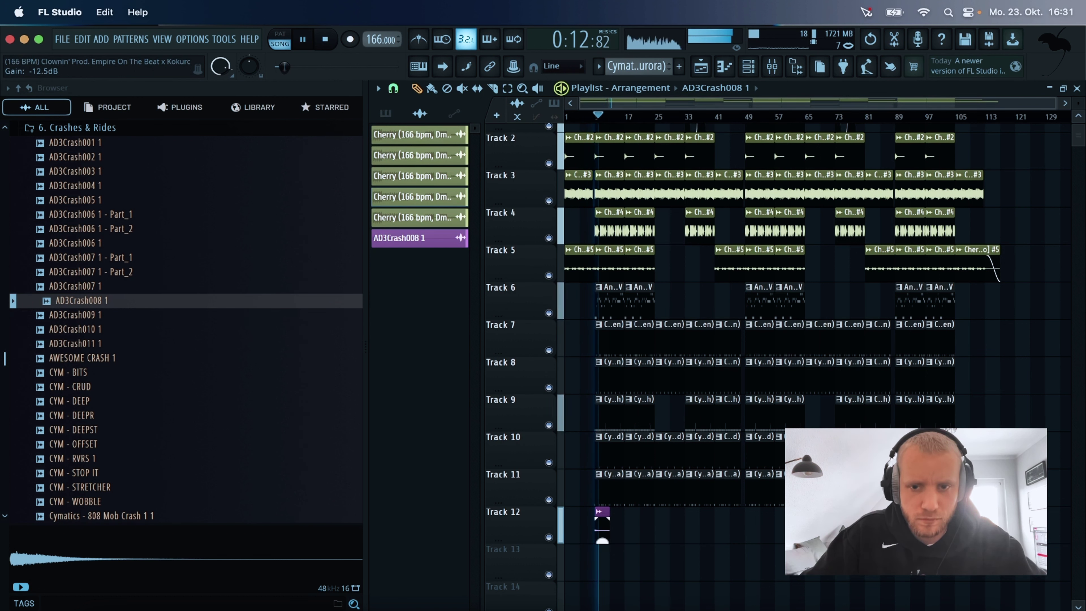
Place AD3Crash006 1 on Track 13 shortly before bar 9 and make the clip a unique sample.
{"action": "left_click_drag", "start_coordinate": [1050, 103], "coordinate": [693, 104]}
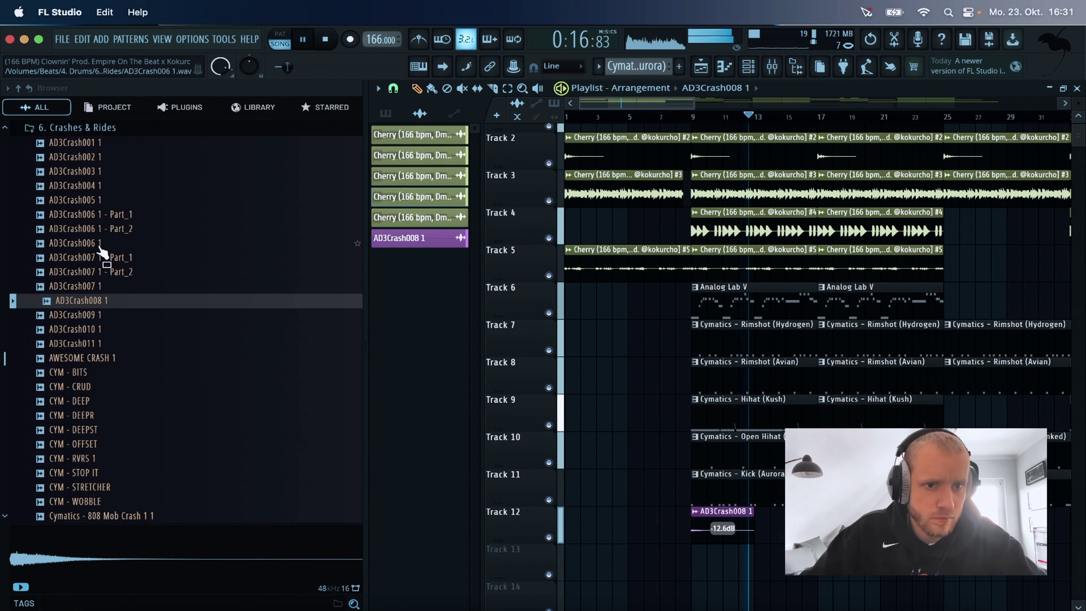
{"action": "left_click_drag", "start_coordinate": [99, 246], "coordinate": [707, 575]}
{"action": "right_click", "coordinate": [667, 553]}
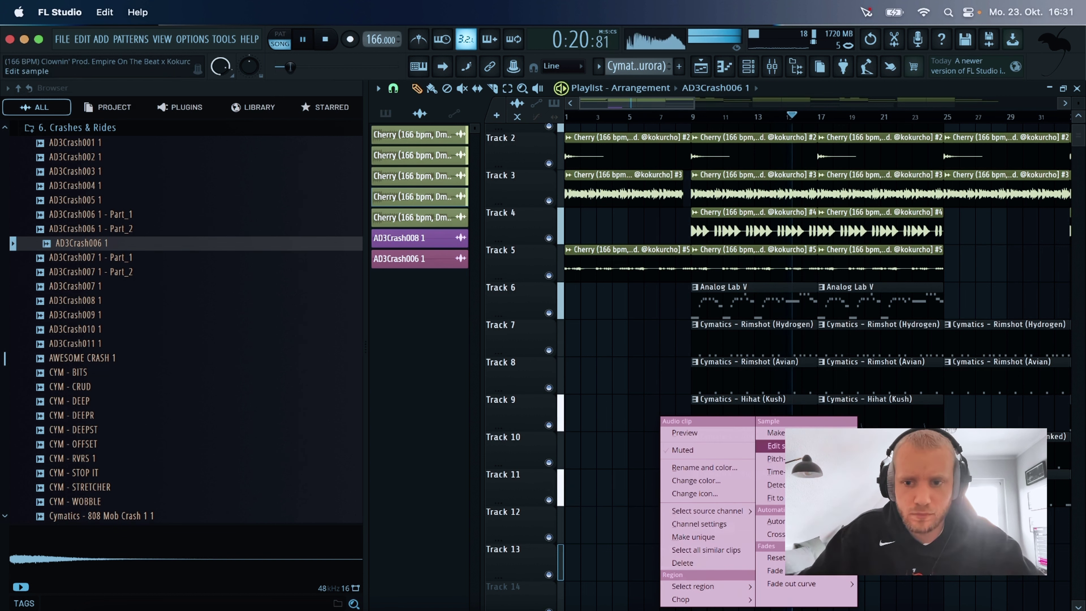
{"action": "left_click", "coordinate": [790, 434]}
Move the Track 13 crash so it ends at bar 9, reverse its sample and set its gain to about -12.7 dB.
{"action": "right_click", "coordinate": [400, 258]}
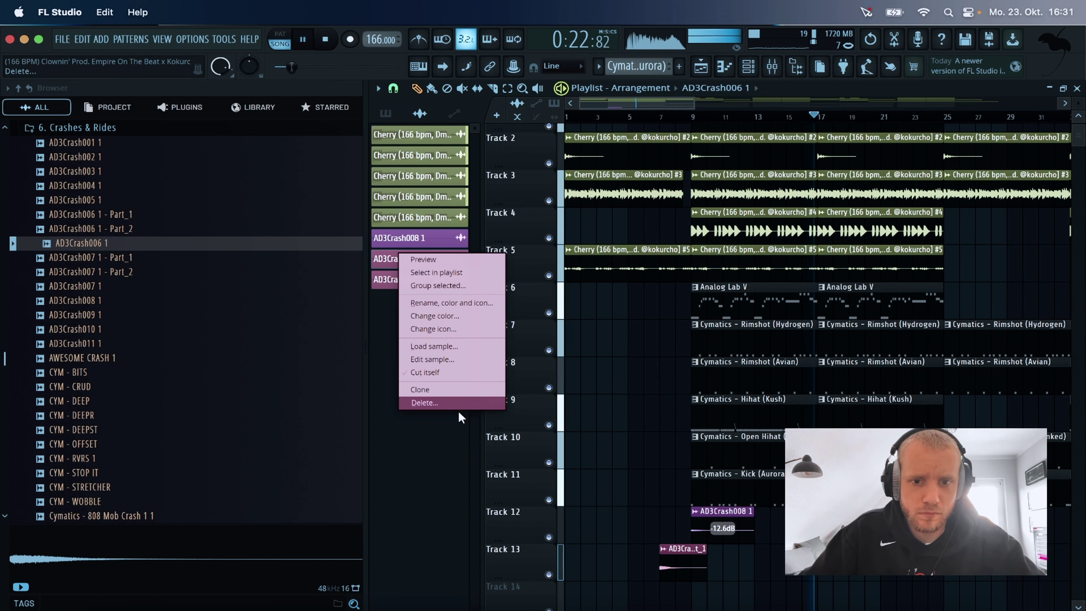
{"action": "left_click", "coordinate": [666, 560]}
{"action": "left_click_drag", "start_coordinate": [677, 563], "coordinate": [660, 564]}
{"action": "double_click", "coordinate": [661, 564]}
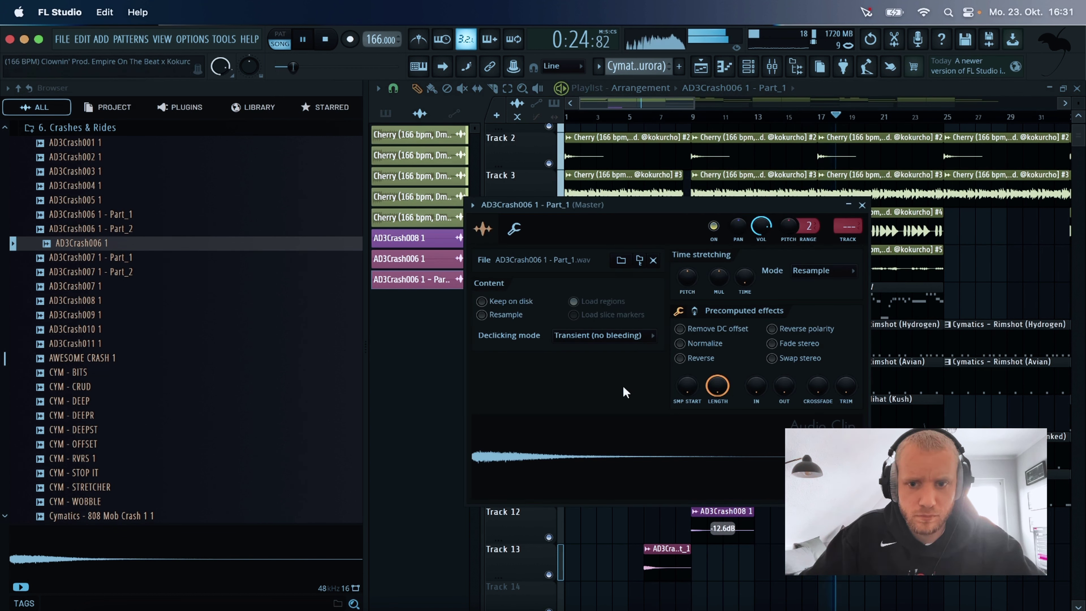
{"action": "left_click", "coordinate": [693, 359]}
{"action": "left_click", "coordinate": [862, 205]}
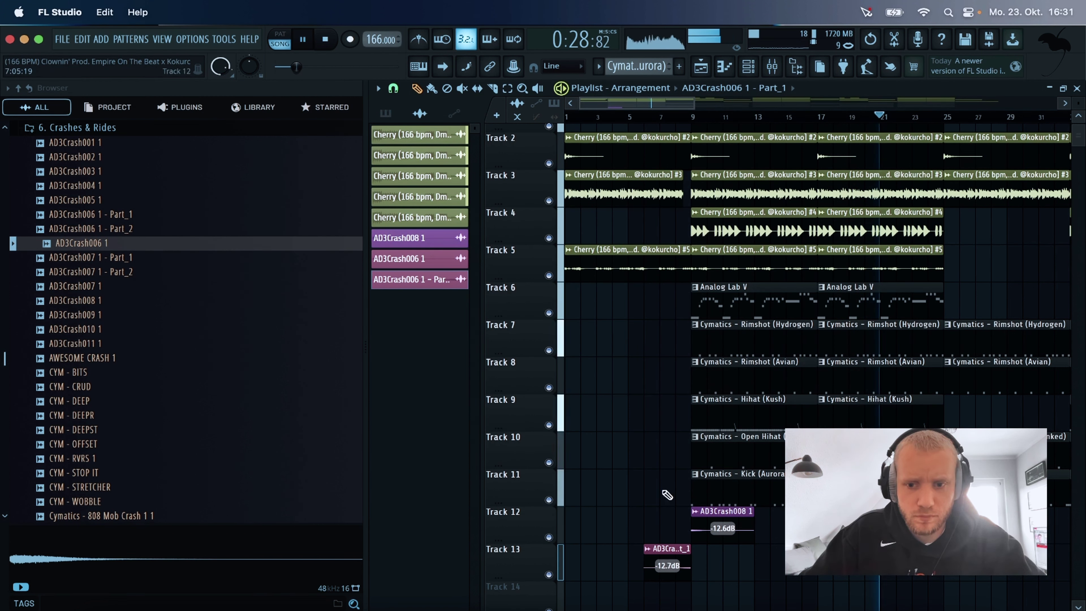
Play the transition into bar 9 and lower the Track 12 crash to -16.5 dB and the reversed Track 13 crash to -18.6 dB.
{"action": "key", "text": "space"}
{"action": "key", "text": "space"}
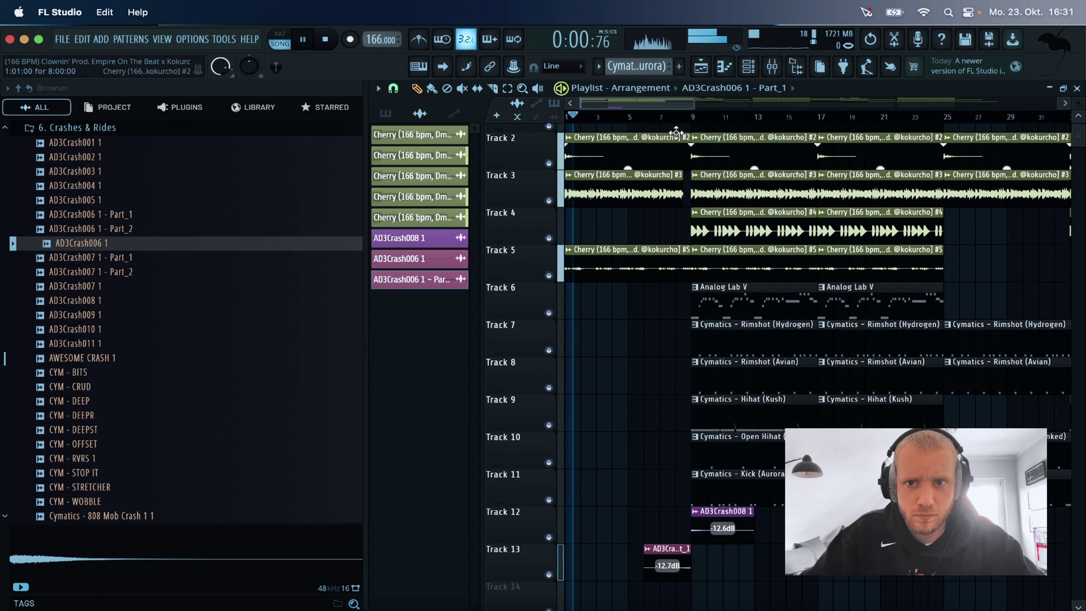
{"action": "left_click", "coordinate": [660, 116]}
{"action": "left_click_drag", "start_coordinate": [722, 530], "coordinate": [723, 541]}
{"action": "left_click_drag", "start_coordinate": [667, 569], "coordinate": [667, 583]}
{"action": "key", "text": "space"}
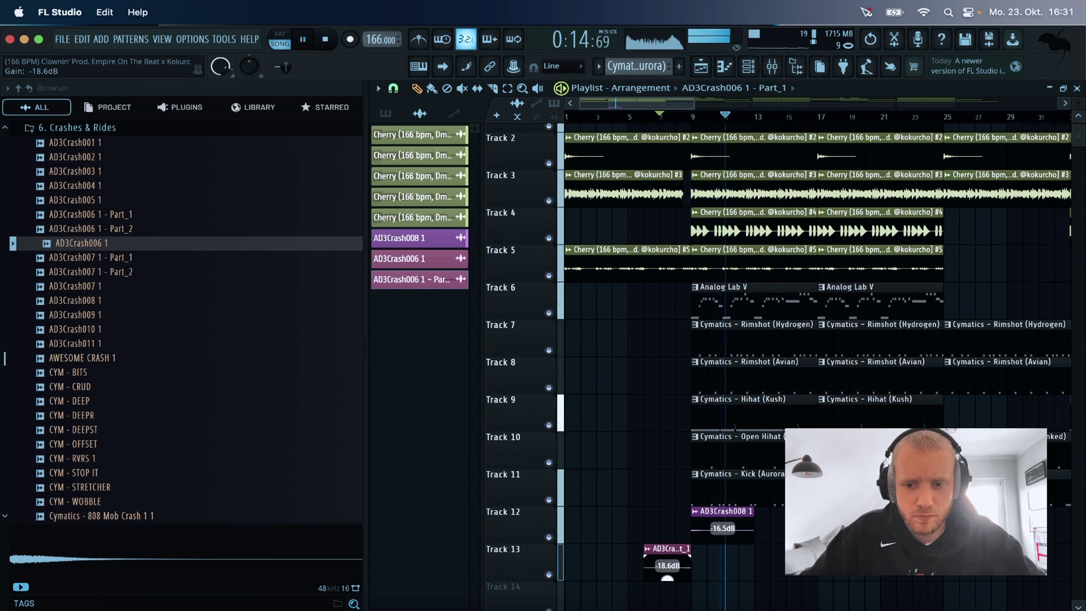
{"action": "left_click", "coordinate": [675, 119]}
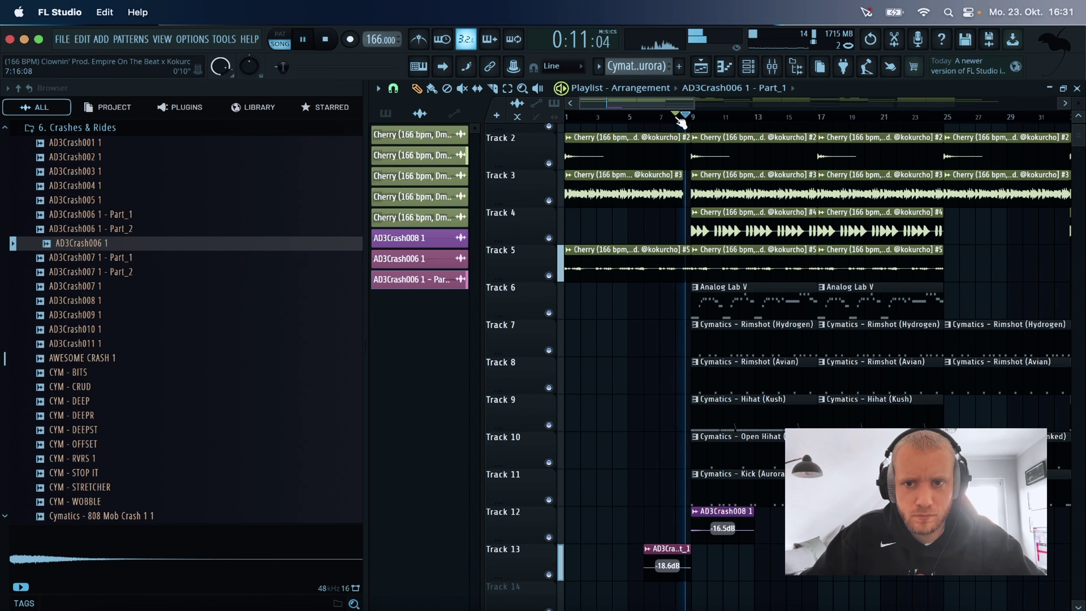
Duplicate the Track 12 crash to bar 13, set the copy's gain to -18.5 dB and play that section.
{"action": "scroll", "coordinate": [745, 116], "scroll_direction": "down", "scroll_amount": 4}
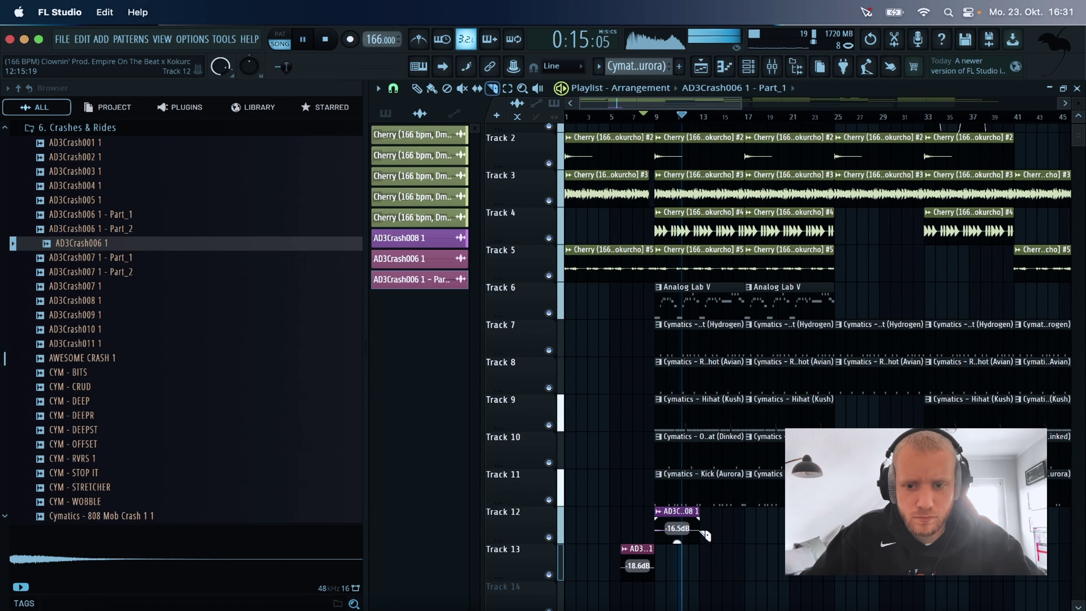
{"action": "left_click", "coordinate": [684, 519]}
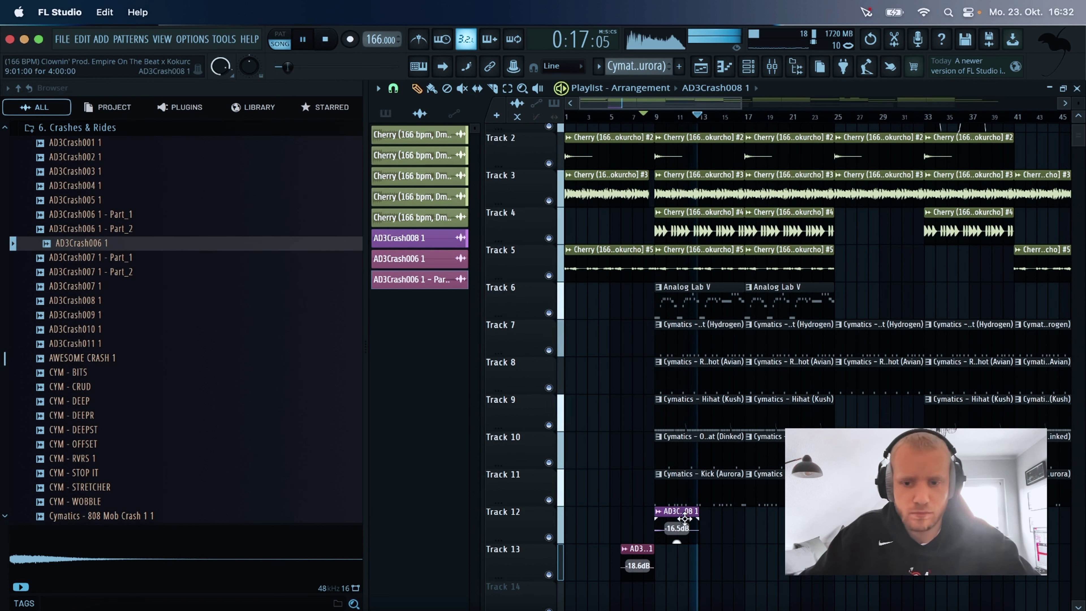
{"action": "key", "text": "ctrl+b"}
{"action": "key", "text": "space"}
{"action": "key", "text": "space"}
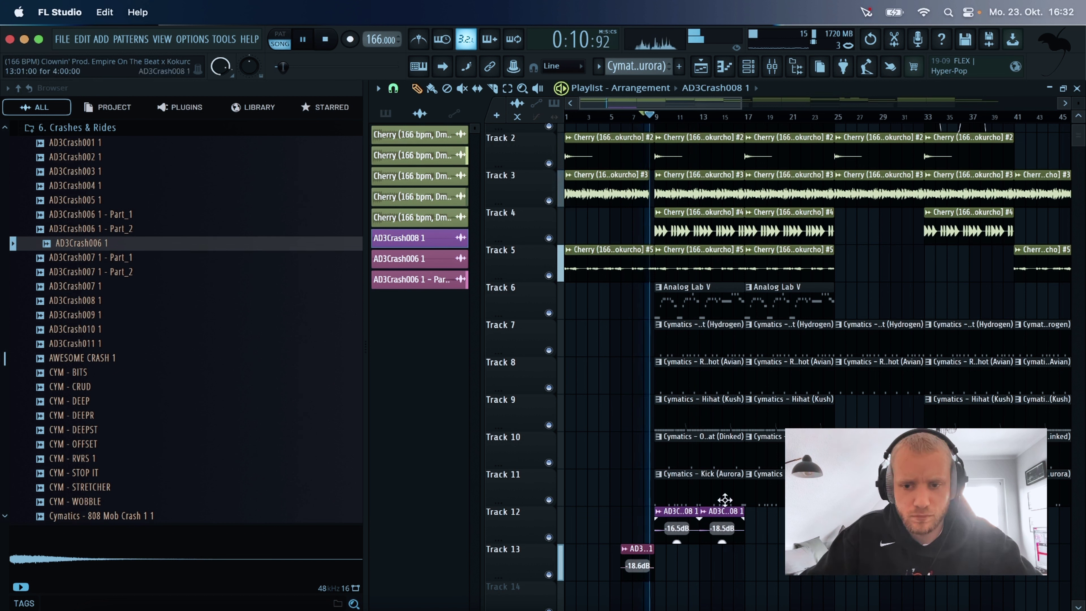
{"action": "left_click", "coordinate": [692, 116]}
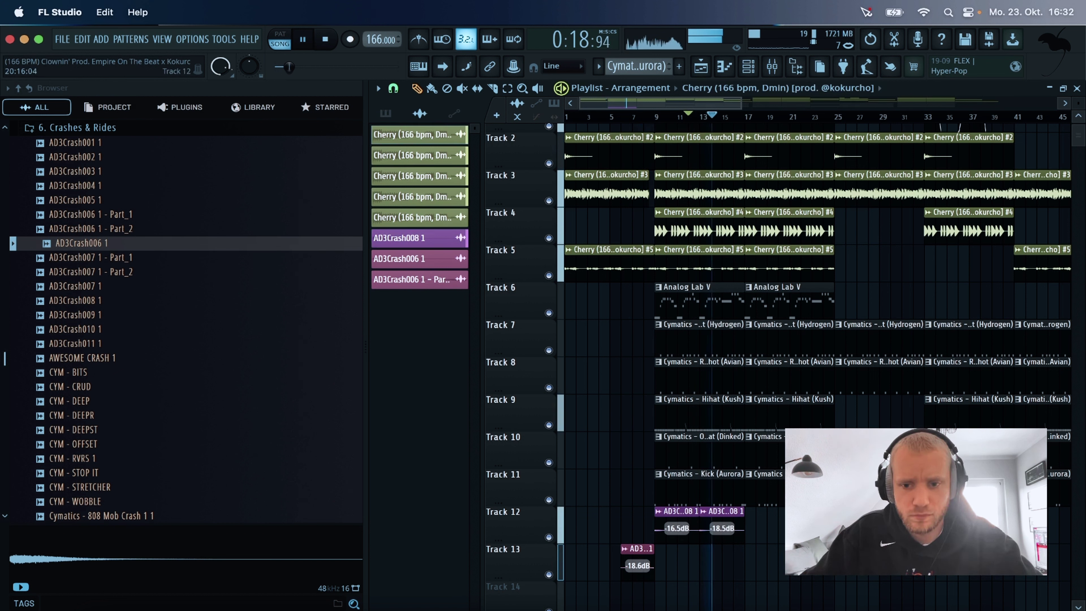
Copy both Track 12 crashes to bar 17 and the reversed crash so it ends at bar 17, and play the transition.
{"action": "key", "text": "space"}
{"action": "left_click_drag", "start_coordinate": [643, 575], "coordinate": [729, 554]}
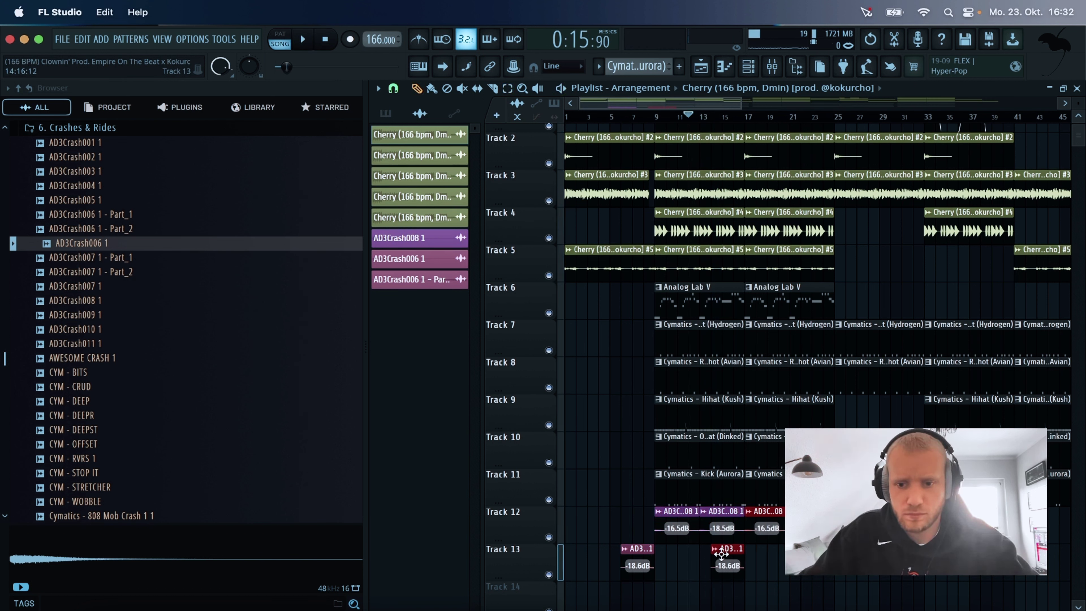
{"action": "key", "text": "space"}
{"action": "left_click", "coordinate": [726, 116]}
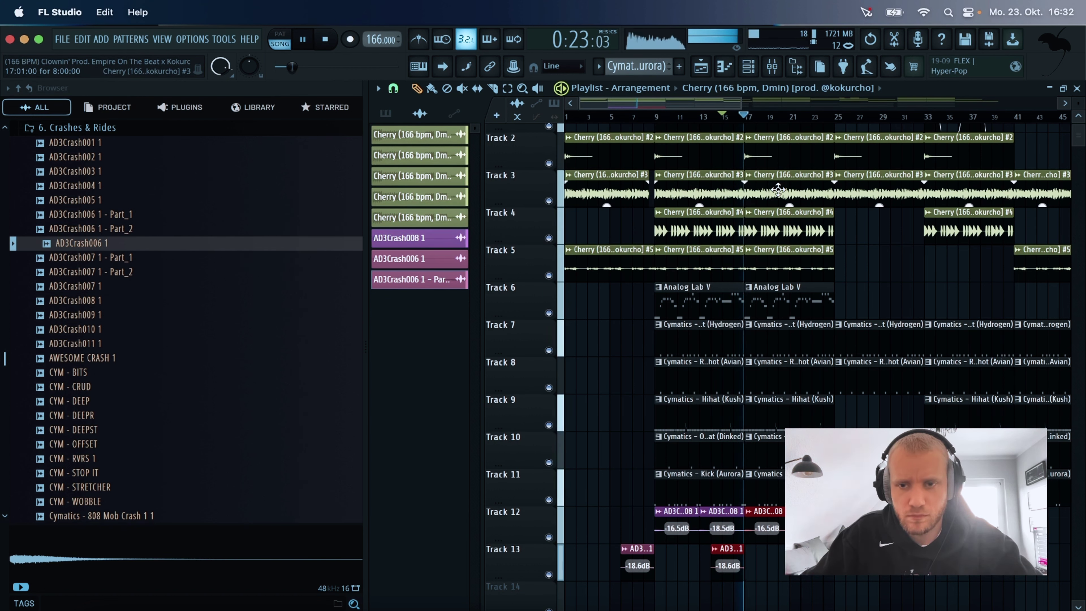
Add an AD3Crash008 1 clip on Track 12 at bar 25 with a gain of -21.7 dB and play from just before it.
{"action": "left_click_drag", "start_coordinate": [738, 105], "coordinate": [771, 104]}
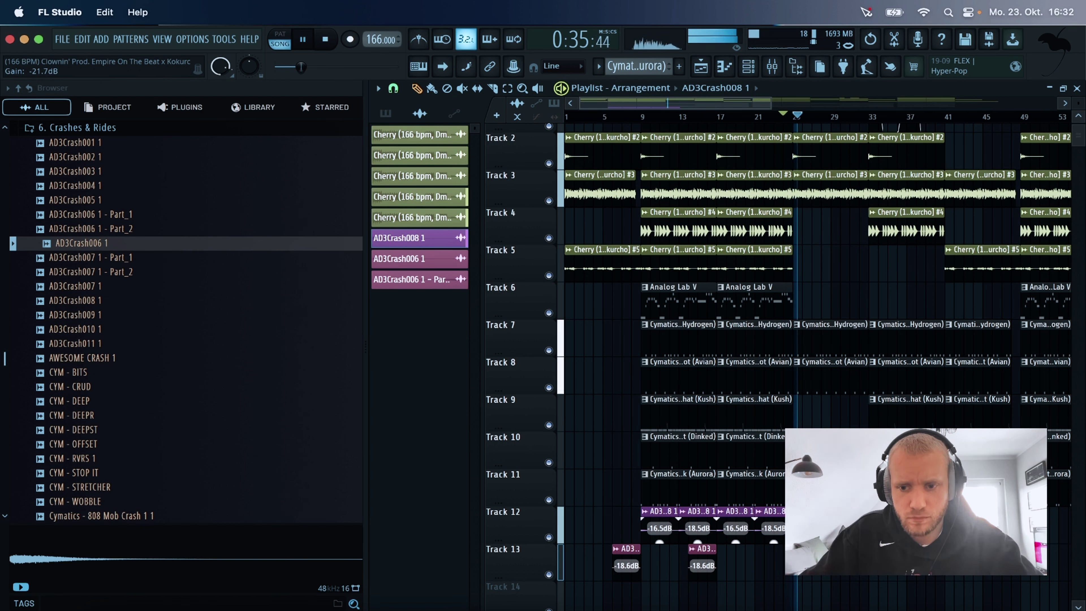
{"action": "left_click", "coordinate": [785, 118]}
{"action": "left_click_drag", "start_coordinate": [745, 105], "coordinate": [789, 112]}
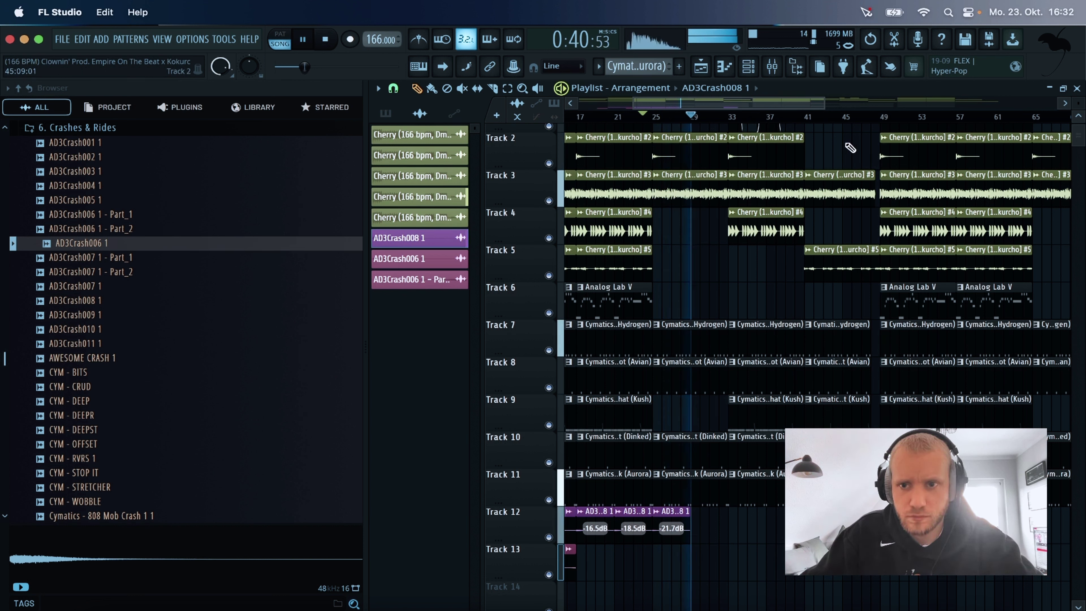
Add an AD3Crash008 1 clip on Track 12 at bar 41 with a gain of about -24.4 dB and play it.
{"action": "left_click", "coordinate": [798, 117]}
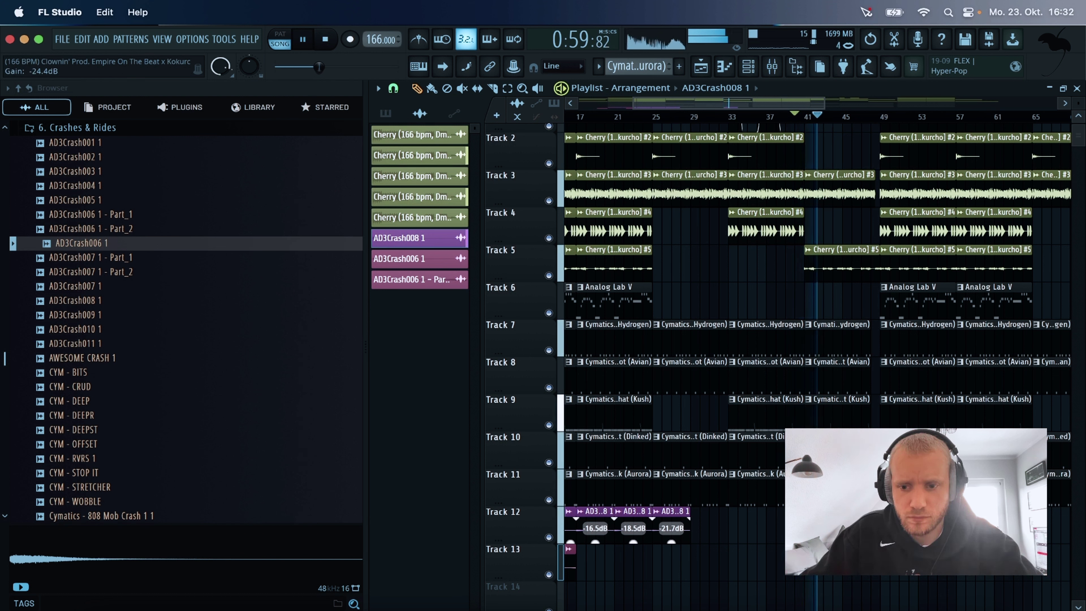
{"action": "key", "text": "space"}
{"action": "key", "text": "space"}
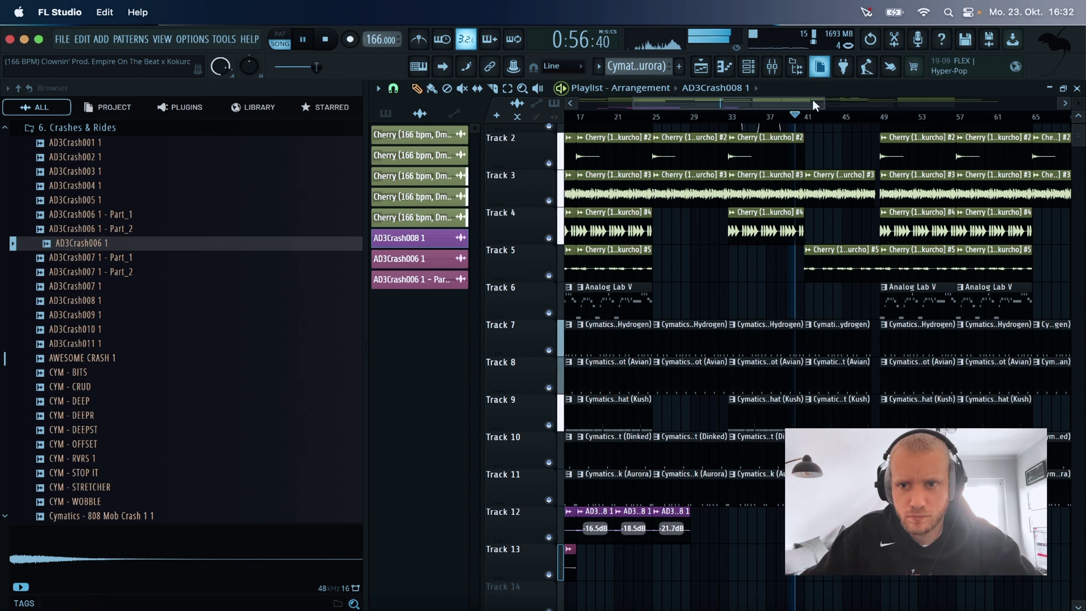
Duplicate the crash clips on Tracks 12 and 13 so the pattern starting at bar 9 repeats from bar 49.
{"action": "left_click_drag", "start_coordinate": [820, 106], "coordinate": [984, 109]}
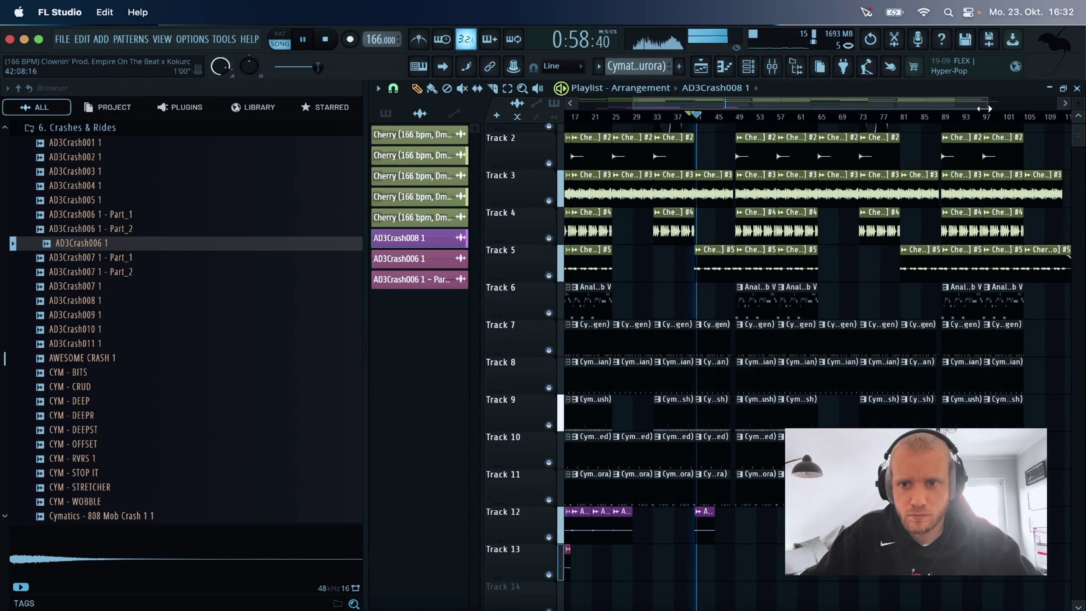
{"action": "left_click_drag", "start_coordinate": [840, 101], "coordinate": [787, 103]}
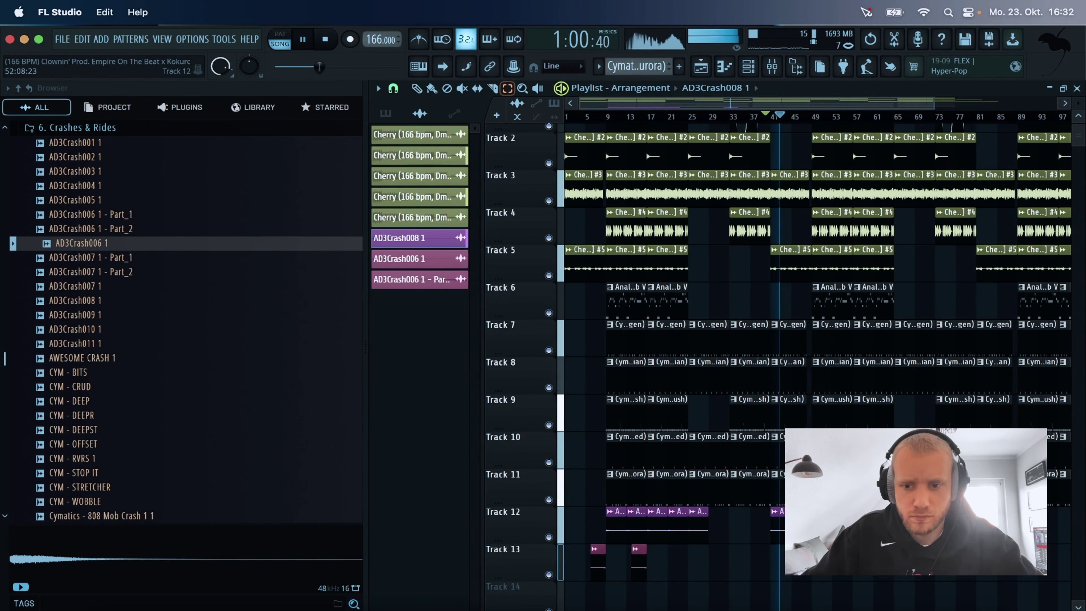
{"action": "key", "text": "space"}
{"action": "left_click_drag", "start_coordinate": [787, 504], "coordinate": [589, 569]}
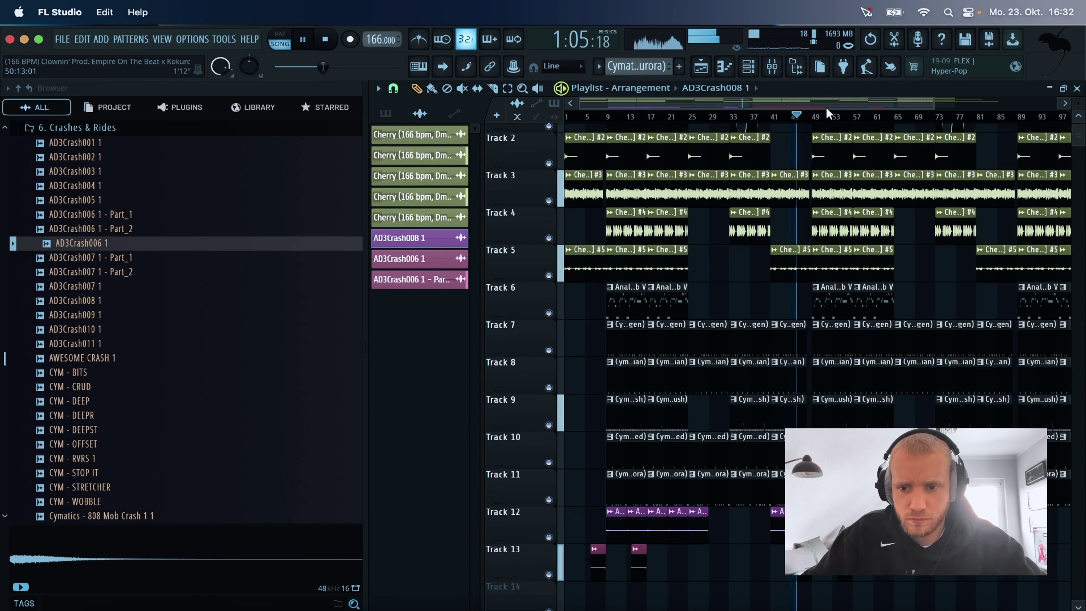
{"action": "left_click_drag", "start_coordinate": [830, 102], "coordinate": [908, 109]}
{"action": "key", "text": "space"}
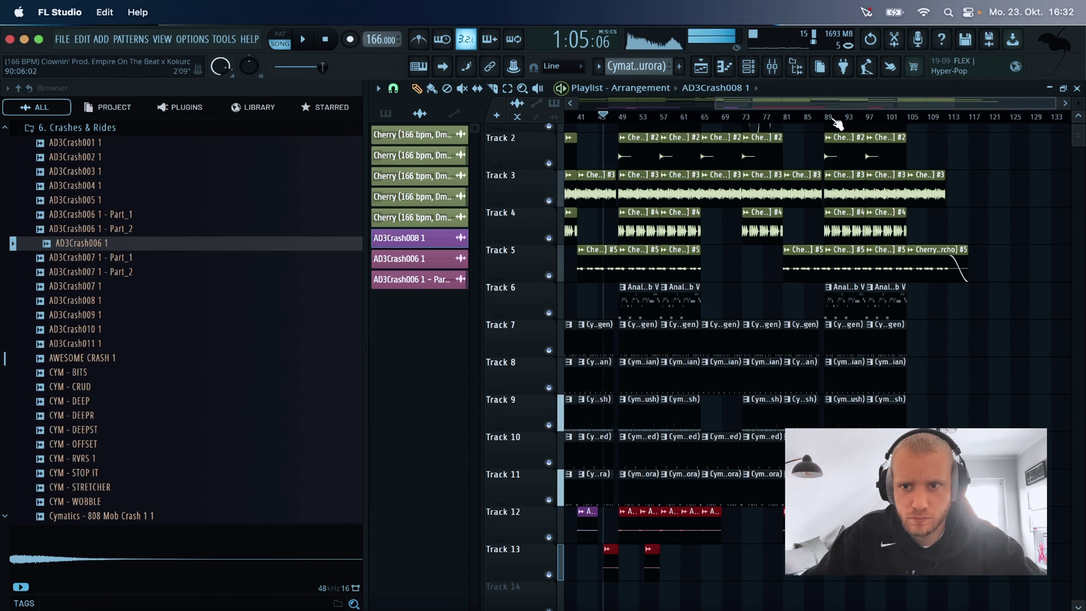
Deselect the clips and play the arrangement from about bar 86.
{"action": "left_click", "coordinate": [814, 123]}
{"action": "left_click", "coordinate": [934, 206]}
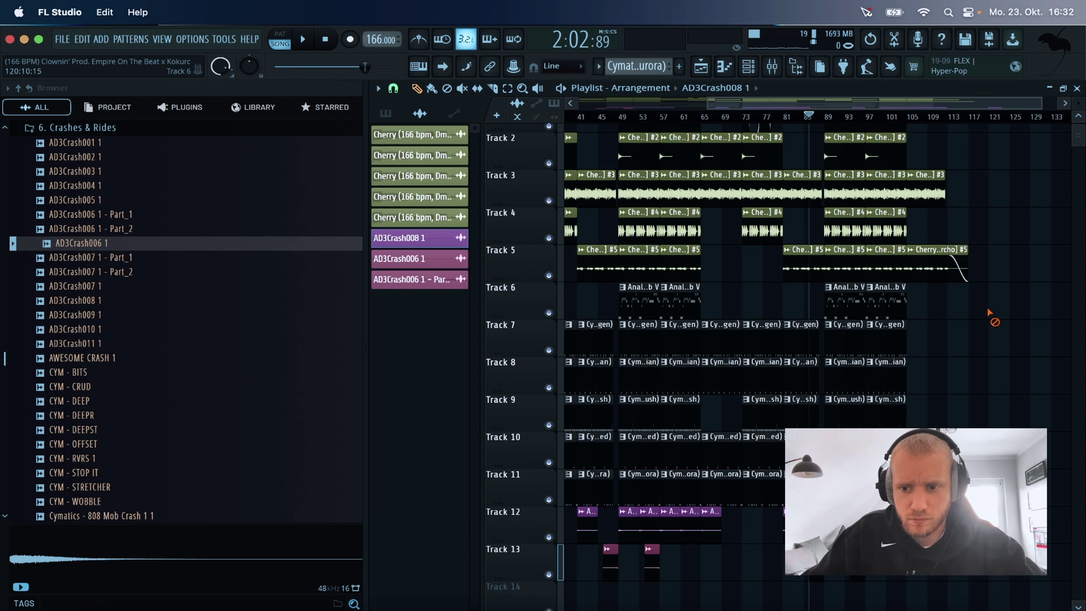
{"action": "key", "text": "space"}
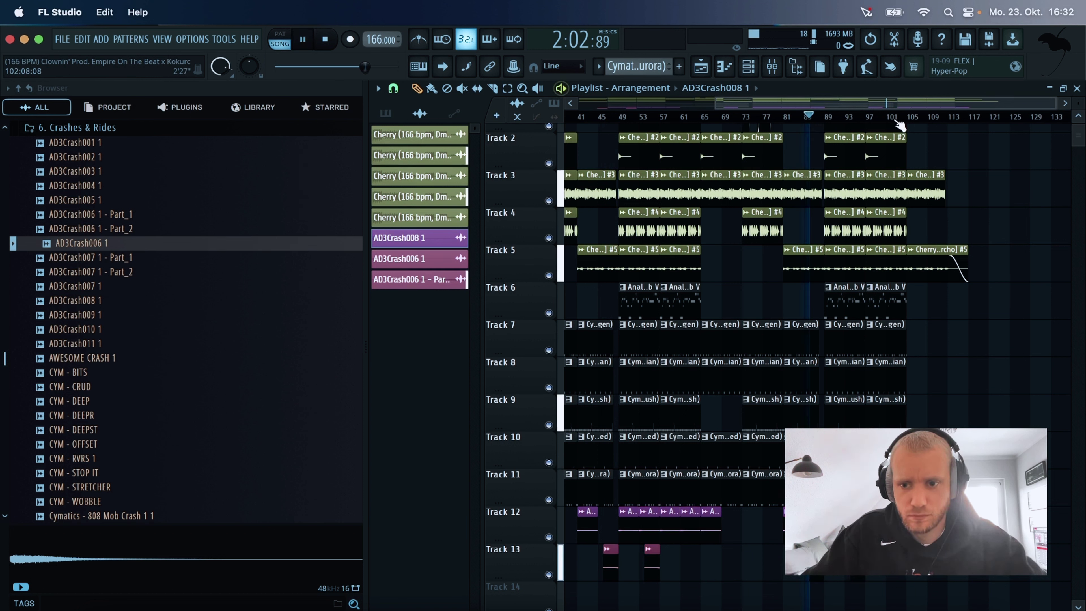
Save the project and look over the full arrangement in the playlist down to the crash tracks.
{"action": "key", "text": "super+s"}
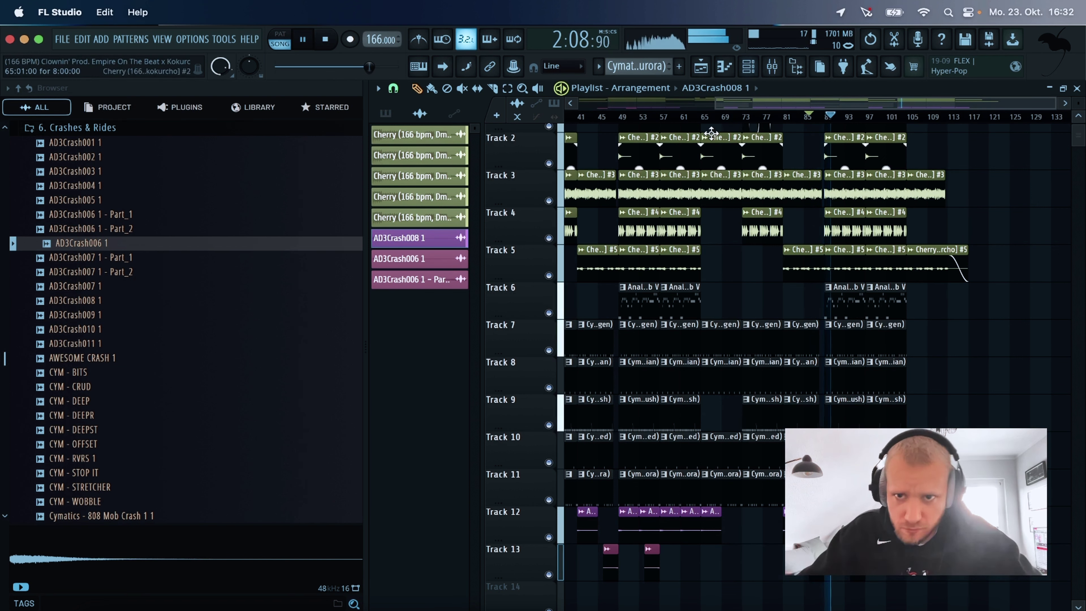
{"action": "scroll", "coordinate": [943, 134], "scroll_direction": "down", "scroll_amount": 2, "text": "ctrl"}
{"action": "scroll", "coordinate": [747, 290], "scroll_direction": "down", "scroll_amount": 4}
{"action": "scroll", "coordinate": [702, 278], "scroll_direction": "up", "scroll_amount": 4}
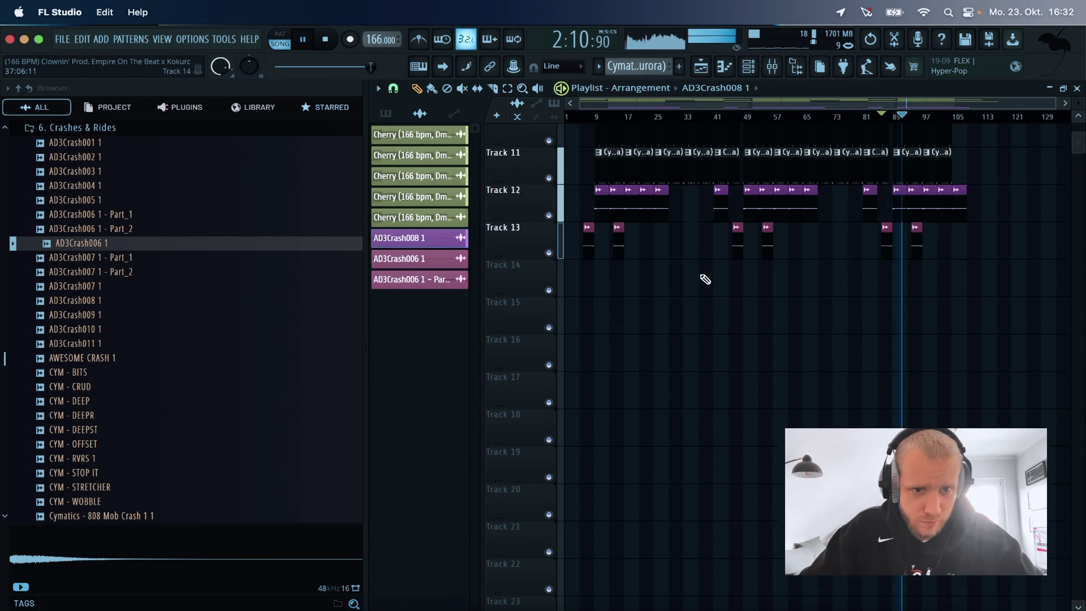
{"action": "scroll", "coordinate": [206, 260], "scroll_direction": "up", "scroll_amount": 5}
Collapse the 6. Crashes & Rides sample folder and open the 3. Loops Kokurcho folder in the browser.
{"action": "left_click", "coordinate": [118, 297]}
{"action": "scroll", "coordinate": [119, 296], "scroll_direction": "up", "scroll_amount": 12}
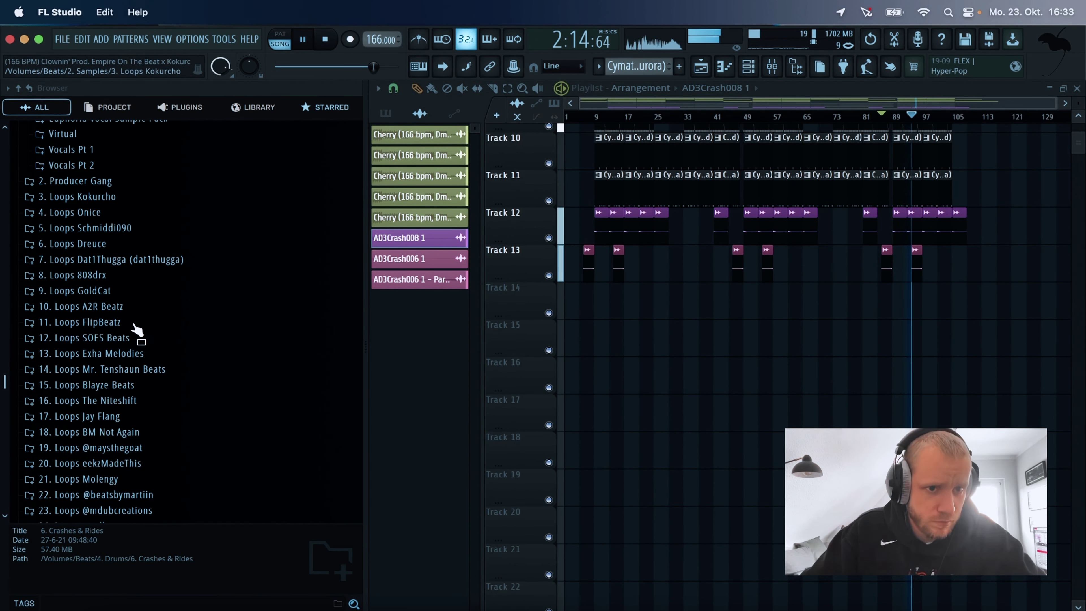
{"action": "left_click", "coordinate": [175, 197]}
{"action": "scroll", "coordinate": [696, 342], "scroll_direction": "up", "scroll_amount": 5}
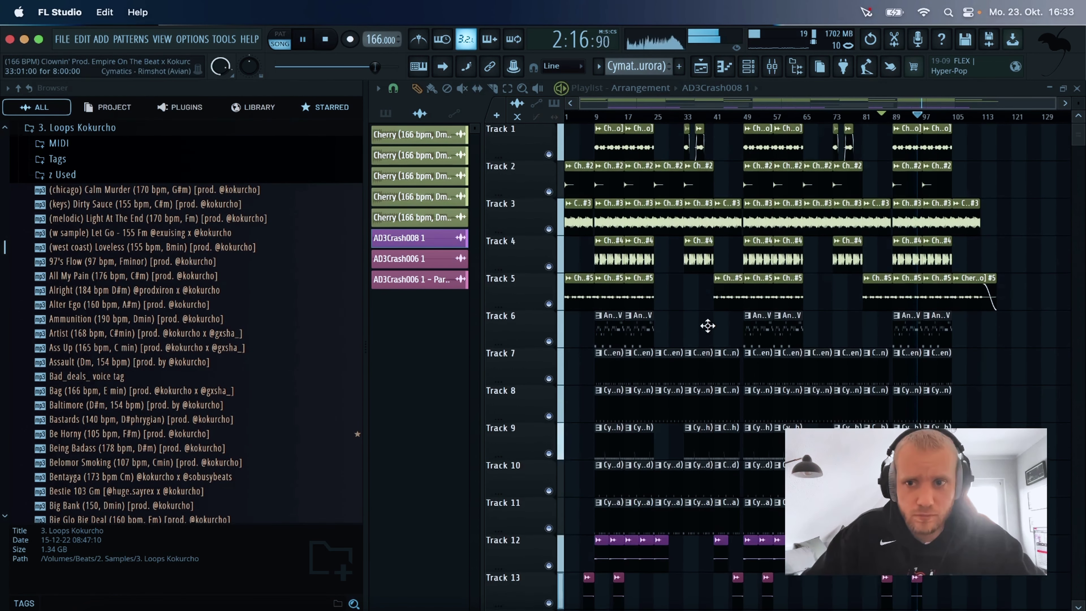
Check the Drums and Master mixer tracks during playback and inspect the Master's Fruity soft clipper.
{"action": "left_click", "coordinate": [748, 67]}
{"action": "left_click", "coordinate": [771, 66]}
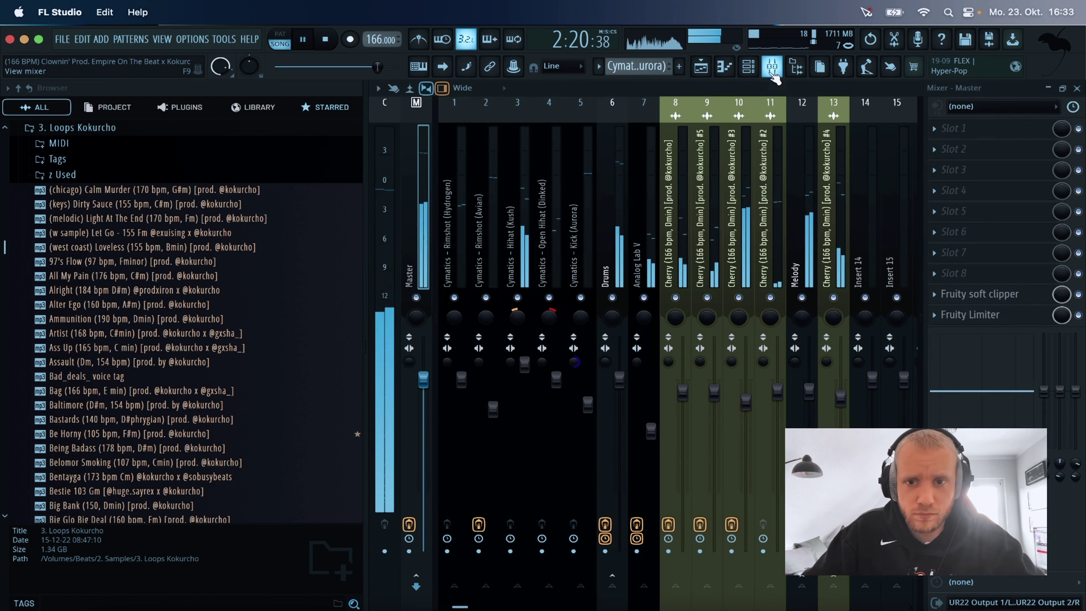
{"action": "left_click", "coordinate": [612, 319]}
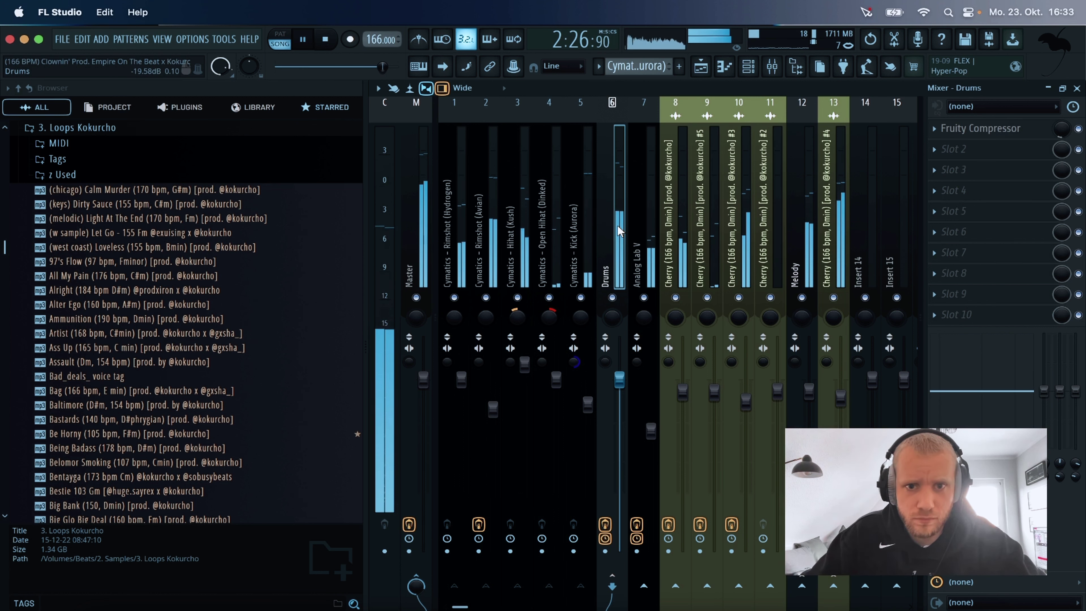
{"action": "left_click", "coordinate": [428, 225]}
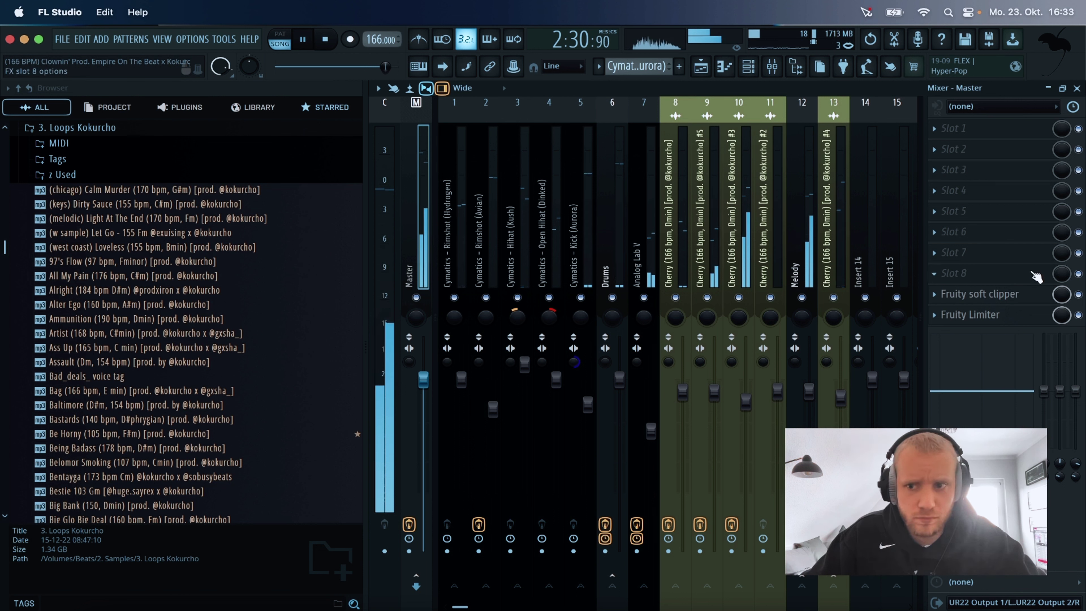
{"action": "left_click", "coordinate": [1002, 301]}
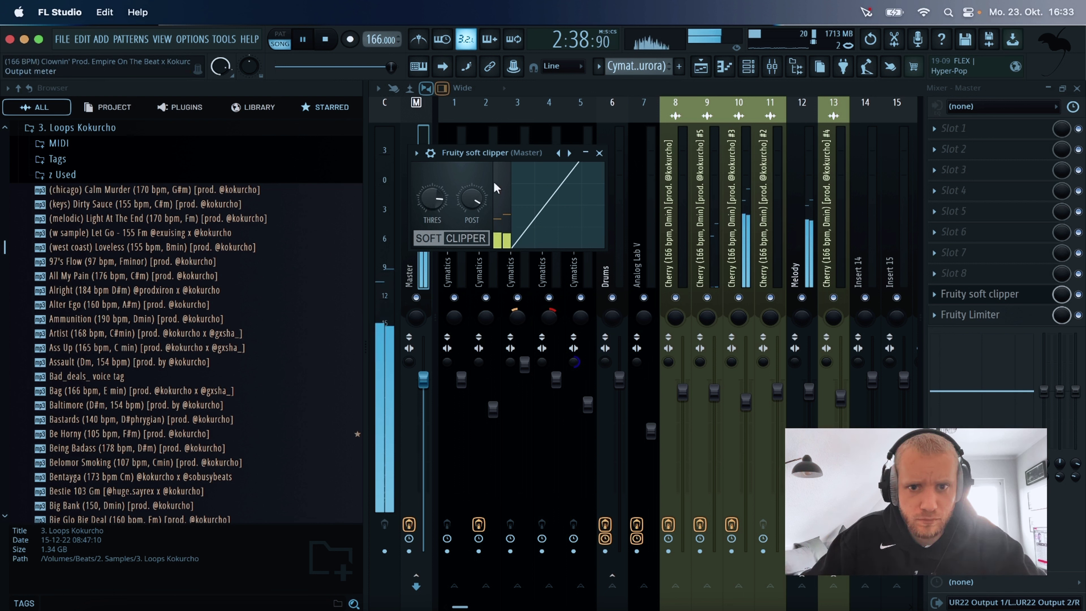
{"action": "left_click", "coordinate": [599, 153]}
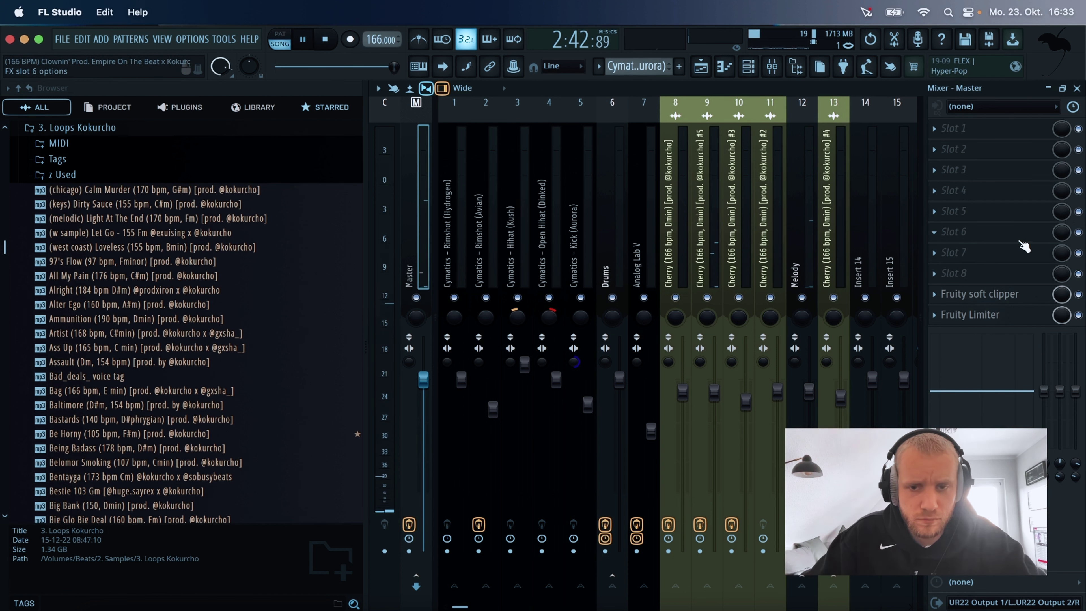
Play the arrangement from bar 17 and lower the gain of the Master's Fruity Limiter to -1.2 dB.
{"action": "left_click", "coordinate": [703, 67]}
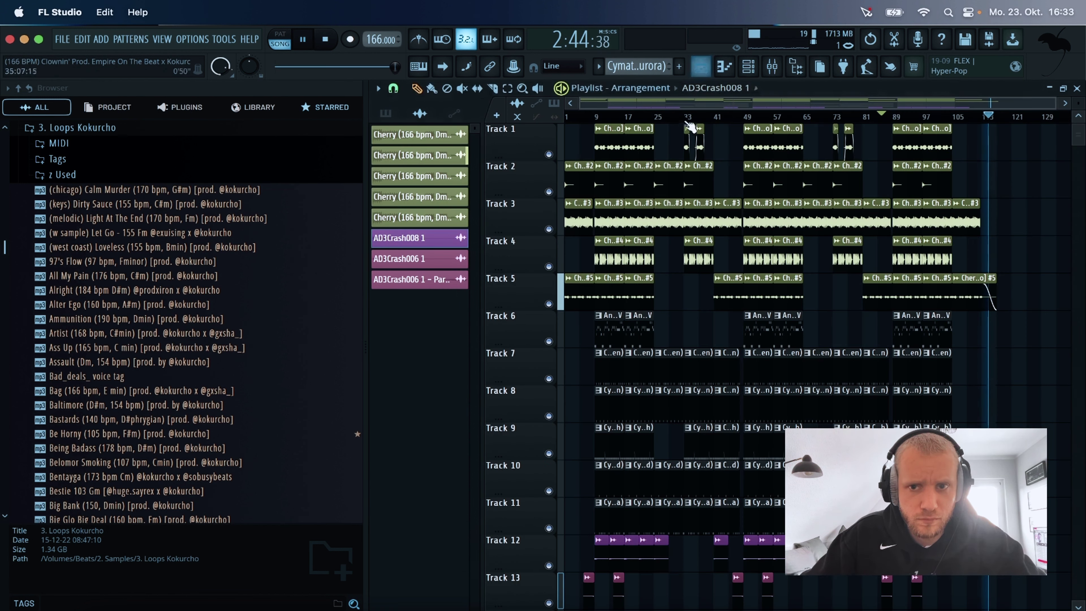
{"action": "left_click", "coordinate": [627, 117]}
{"action": "left_click", "coordinate": [771, 66]}
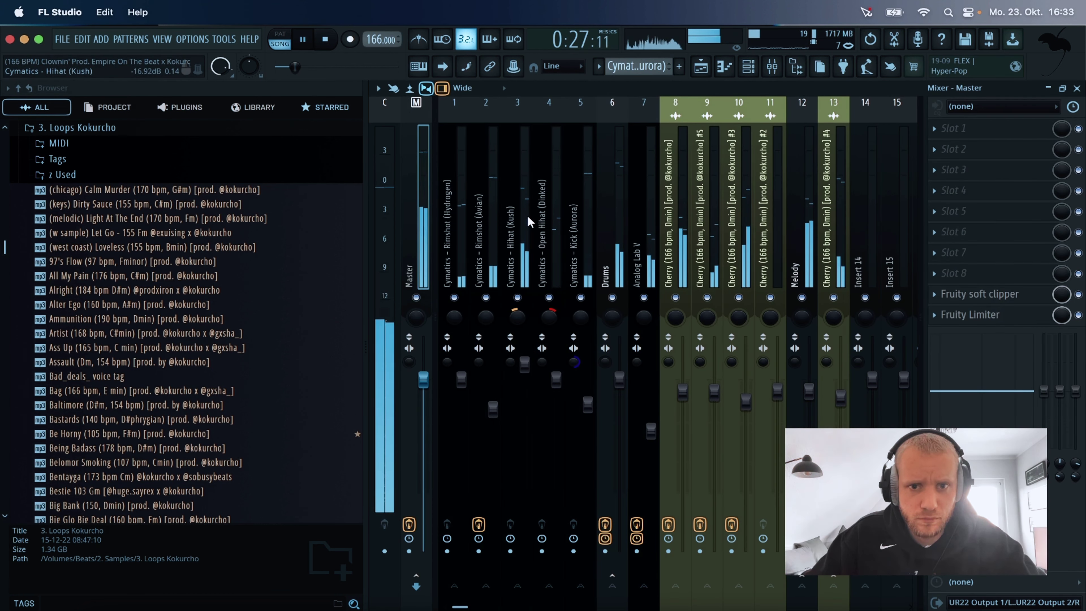
{"action": "left_click", "coordinate": [979, 314]}
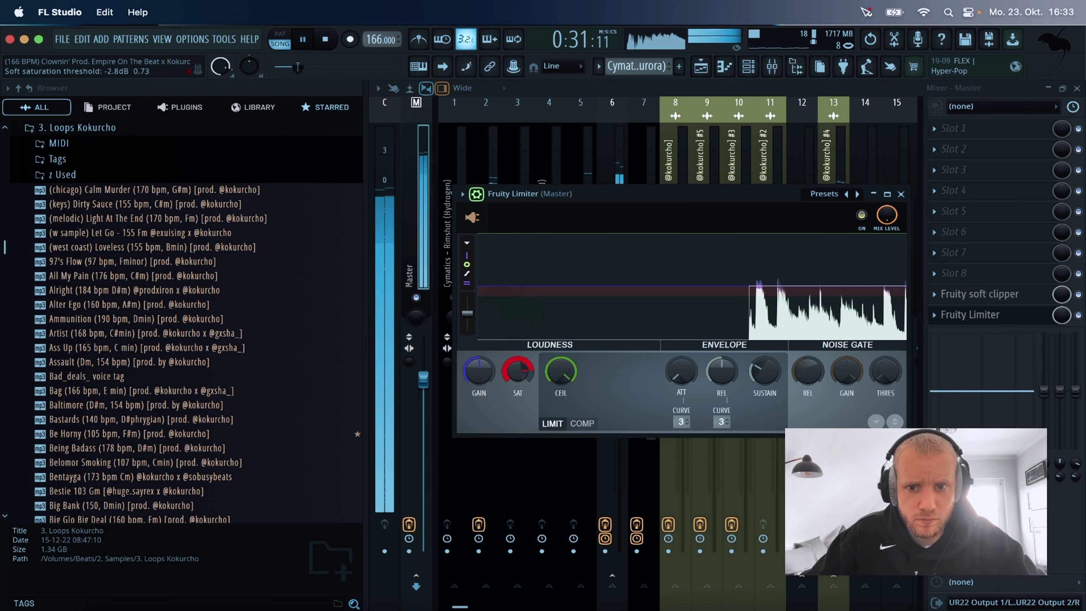
{"action": "left_click_drag", "start_coordinate": [536, 385], "coordinate": [536, 385]}
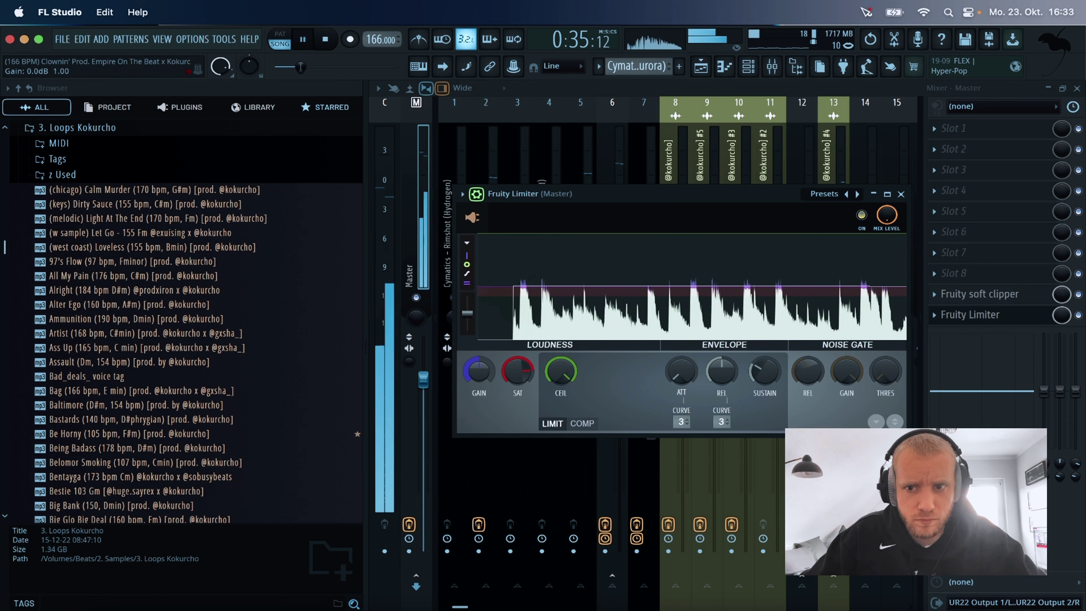
{"action": "left_click_drag", "start_coordinate": [479, 370], "coordinate": [479, 376]}
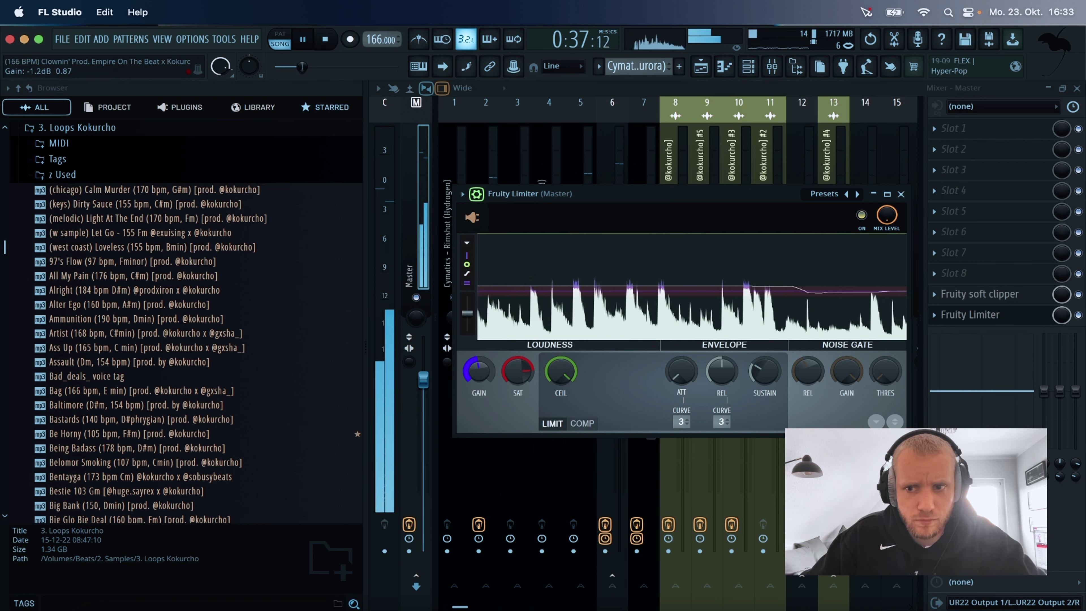
Play the arrangement from about bar 6 and watch the levels in the Master's Fruity Limiter.
{"action": "key", "text": "F5"}
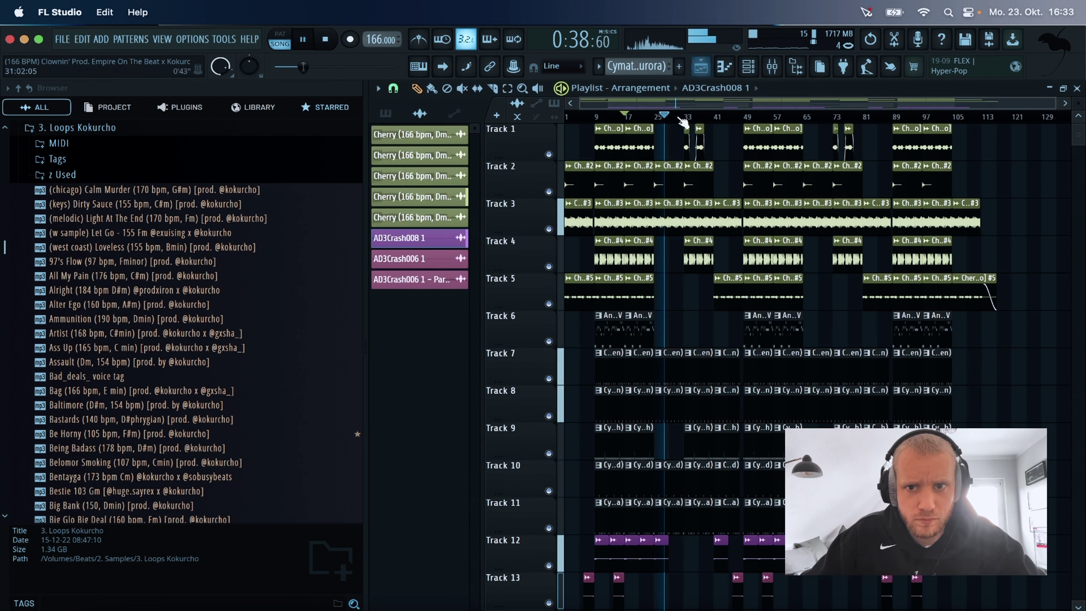
{"action": "left_click", "coordinate": [584, 117]}
{"action": "left_click", "coordinate": [774, 71]}
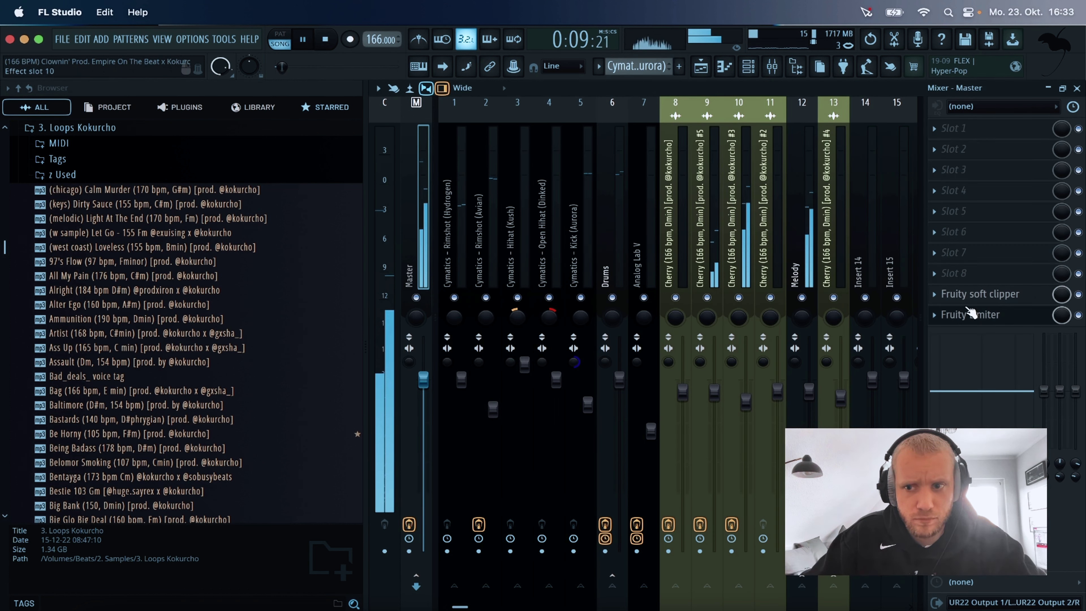
{"action": "left_click", "coordinate": [987, 316]}
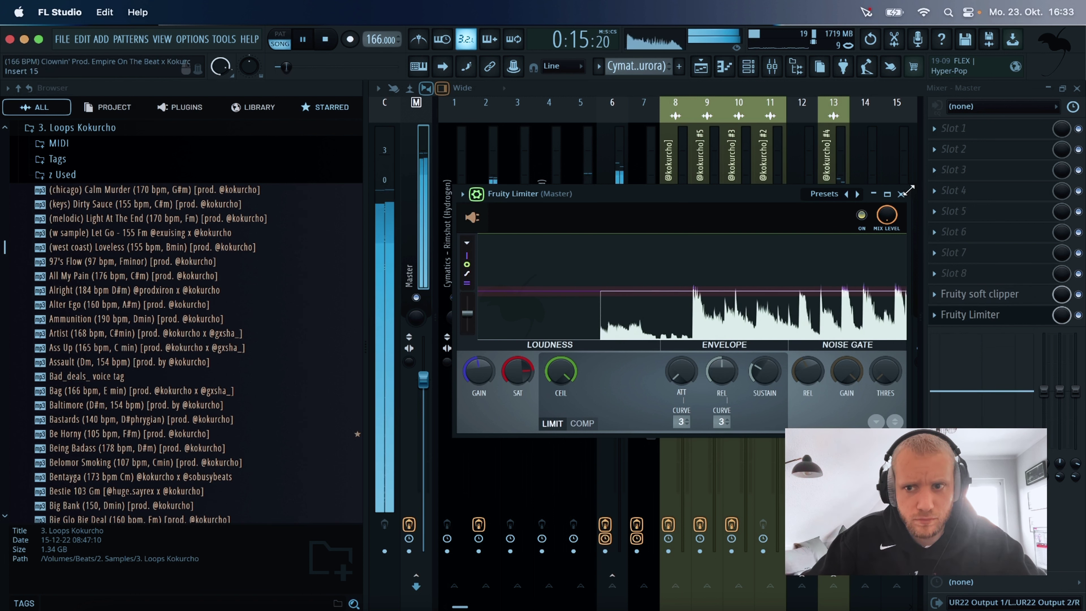
Raise the threshold of the Master's Fruity soft clipper and set its post gain to 83%.
{"action": "left_click", "coordinate": [979, 294]}
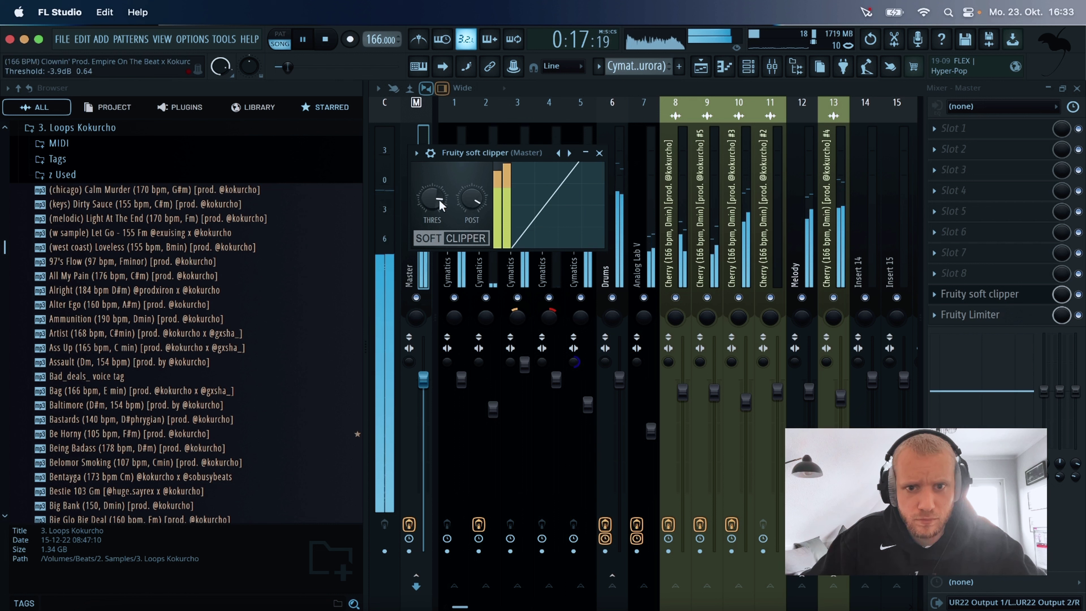
{"action": "left_click_drag", "start_coordinate": [472, 198], "coordinate": [463, 203]}
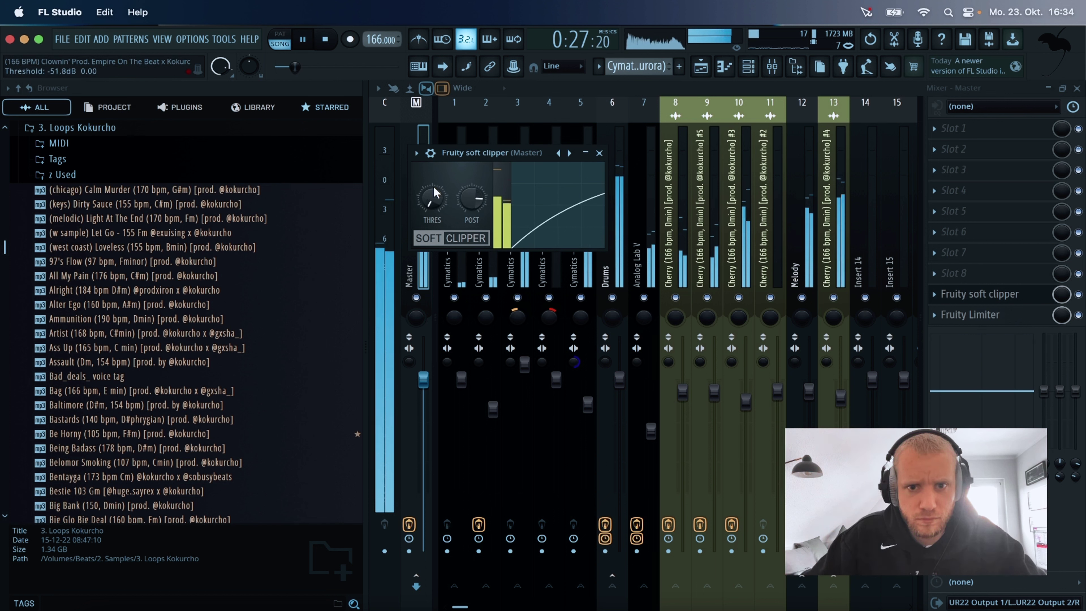
{"action": "left_click_drag", "start_coordinate": [471, 201], "coordinate": [472, 199]}
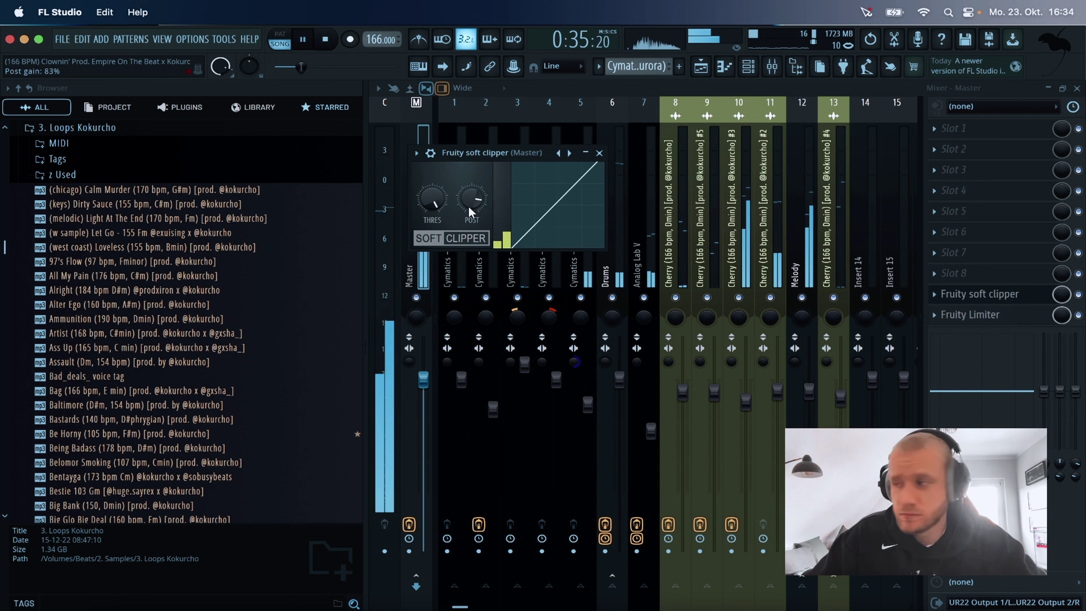
{"action": "left_click", "coordinate": [600, 153]}
Raise the Master Fruity Limiter's gain and set the Fruity soft clipper's post gain to 84%.
{"action": "left_click", "coordinate": [962, 314]}
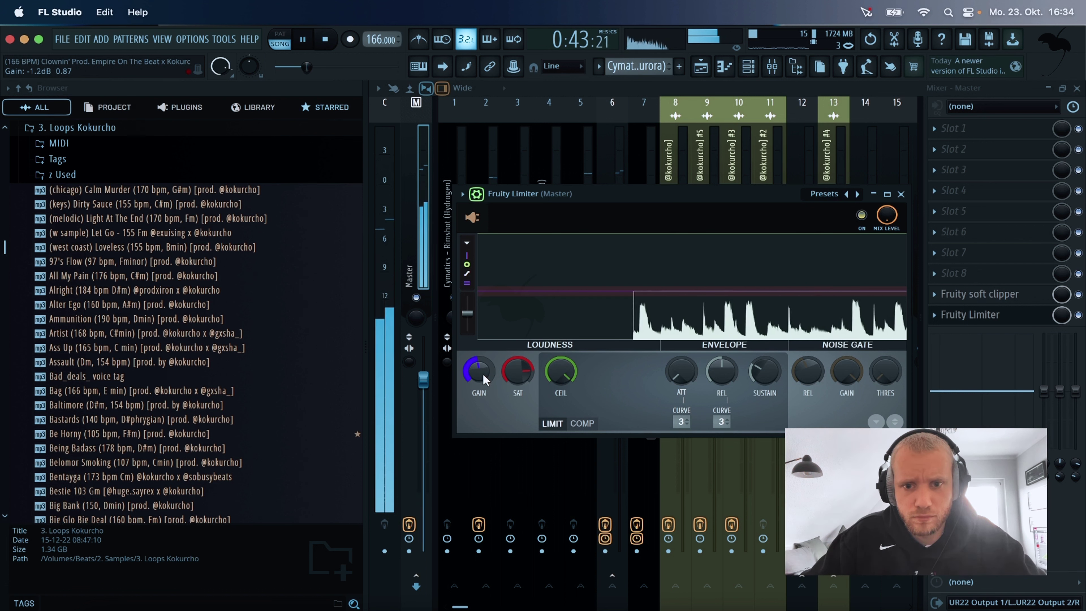
{"action": "scroll", "coordinate": [478, 370], "scroll_direction": "up", "scroll_amount": 4}
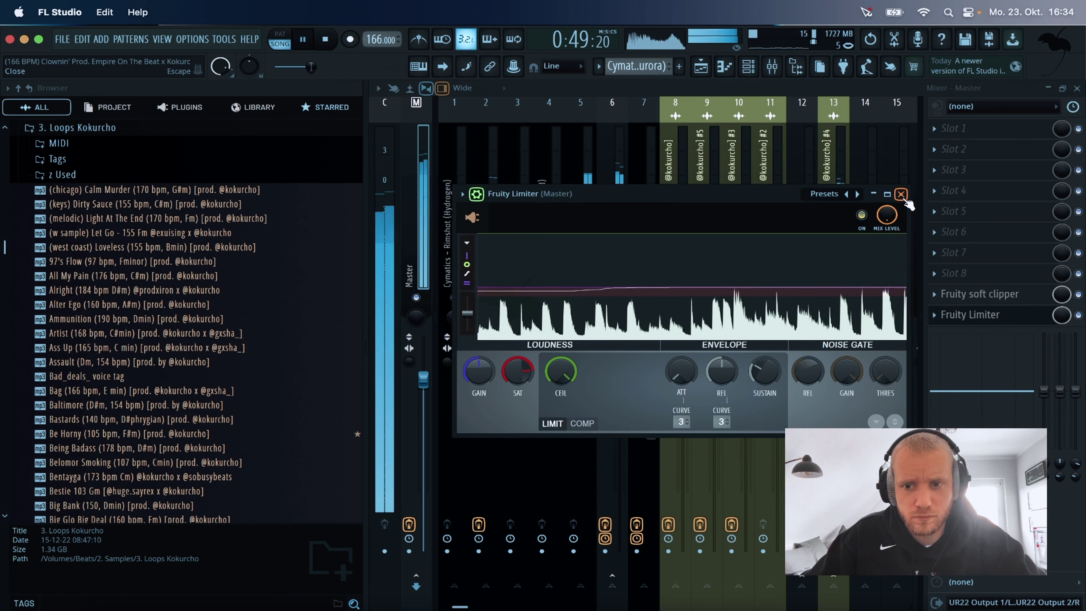
{"action": "left_click", "coordinate": [998, 299]}
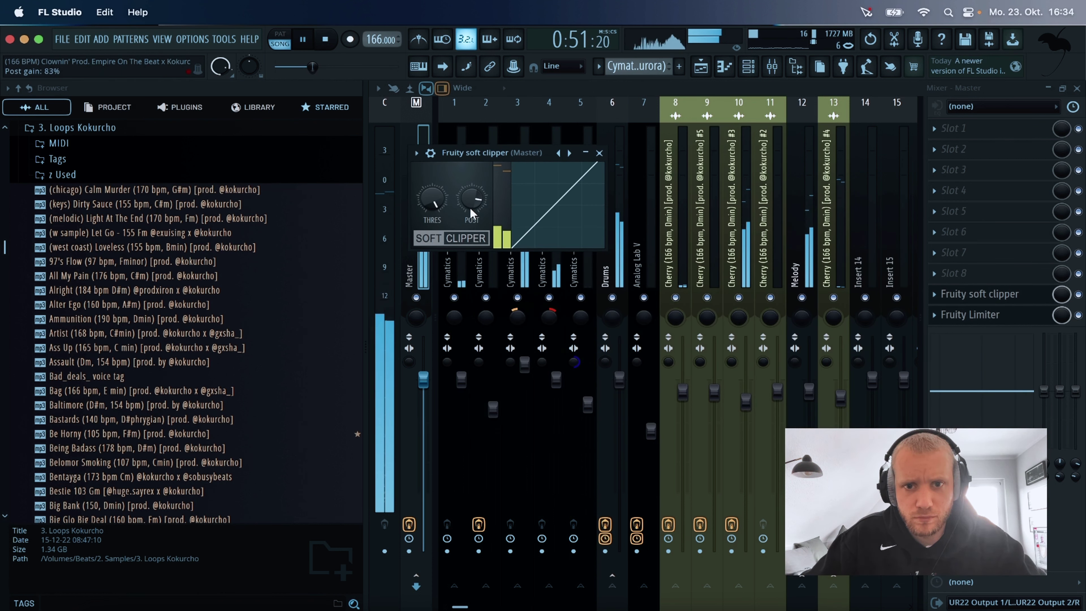
{"action": "left_click_drag", "start_coordinate": [471, 212], "coordinate": [471, 211]}
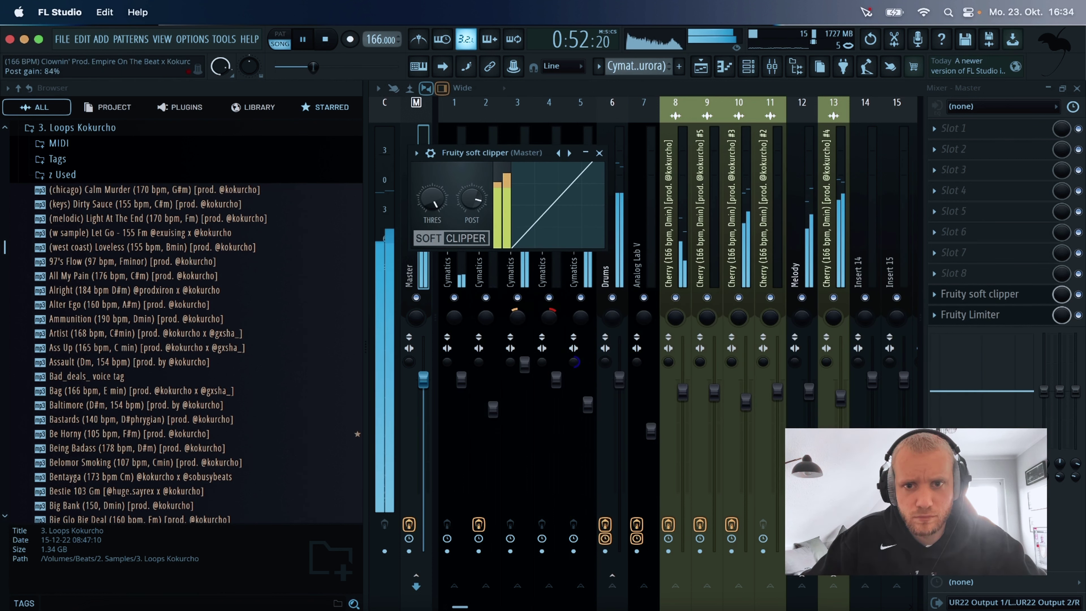
{"action": "left_click", "coordinate": [599, 153]}
{"action": "left_click", "coordinate": [987, 300]}
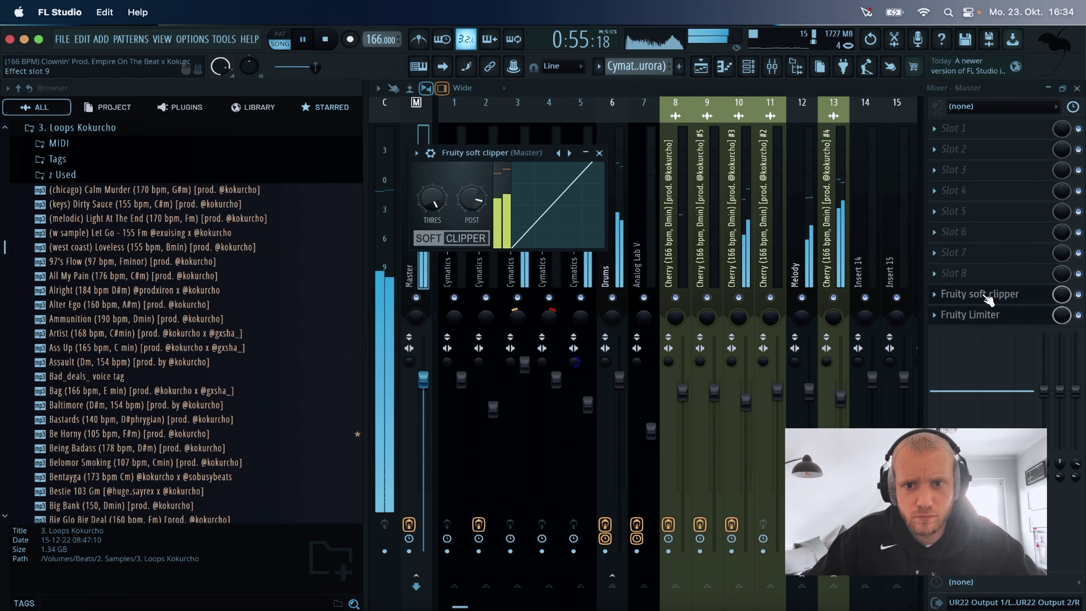
{"action": "left_click", "coordinate": [974, 317]}
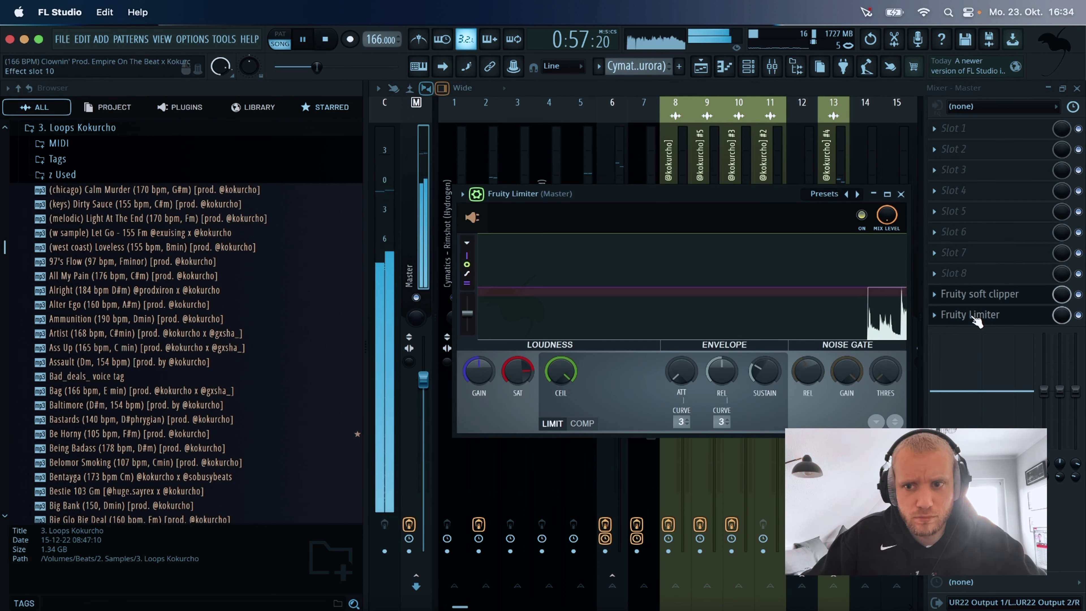
{"action": "left_click", "coordinate": [901, 195]}
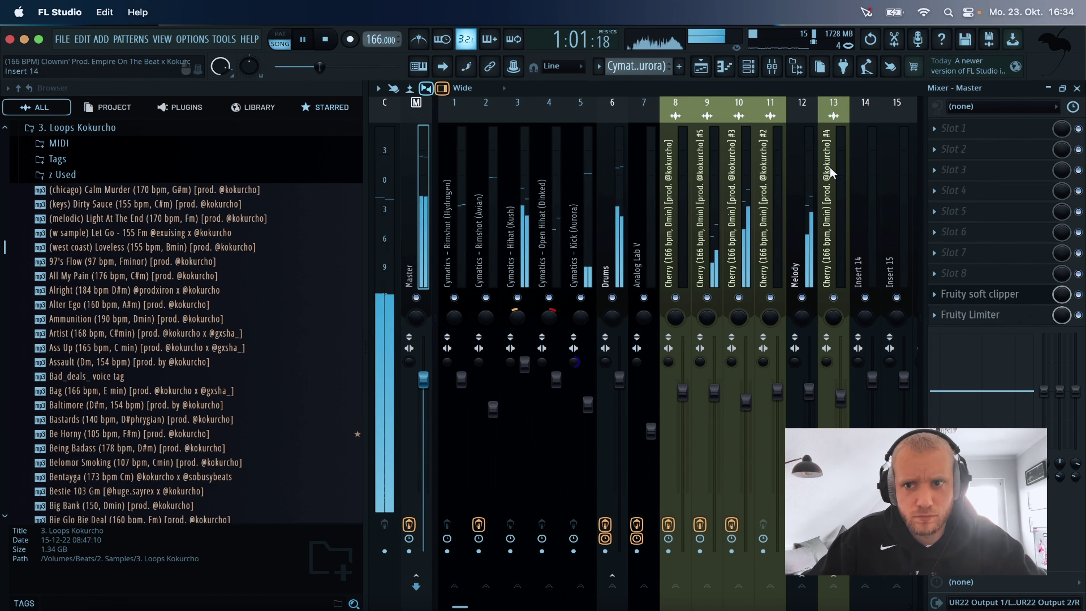
Delete the unused AD3Crash006 1 audio channel from the project.
{"action": "left_click", "coordinate": [749, 68]}
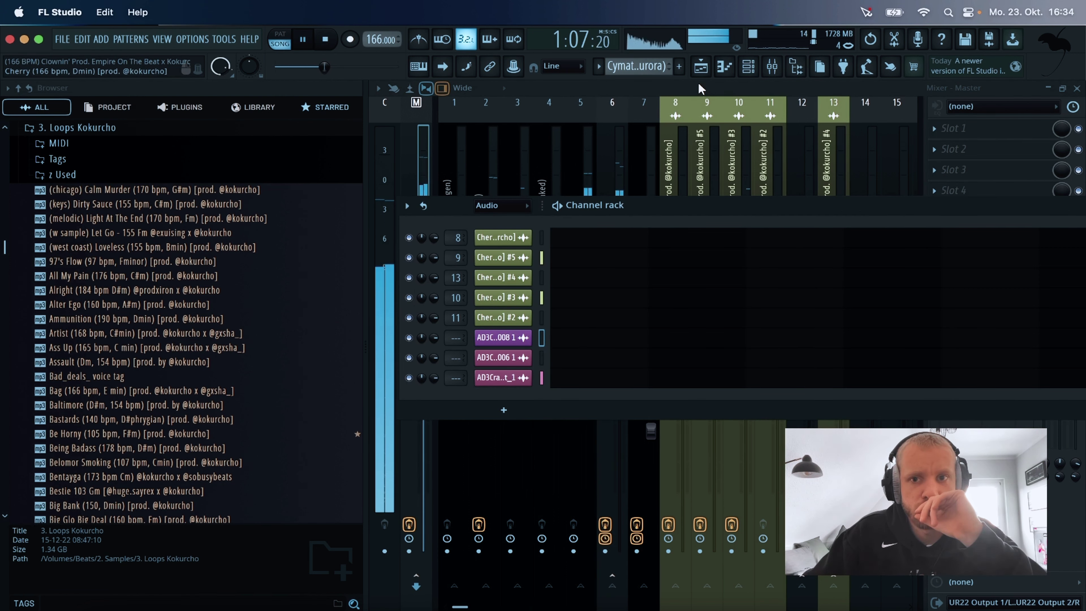
{"action": "left_click", "coordinate": [701, 66]}
{"action": "right_click", "coordinate": [445, 259]}
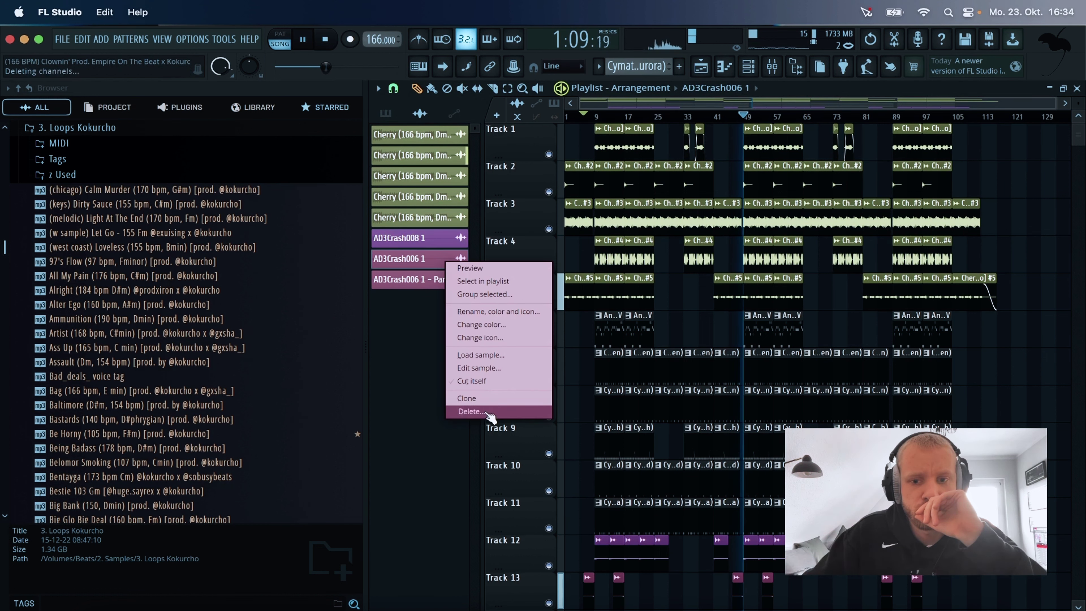
{"action": "left_click", "coordinate": [471, 411]}
Route the AD3Crash008 1 and AD3Crash006 1 - Part_1 channels to mixer tracks 14 and 15.
{"action": "key", "text": "F6"}
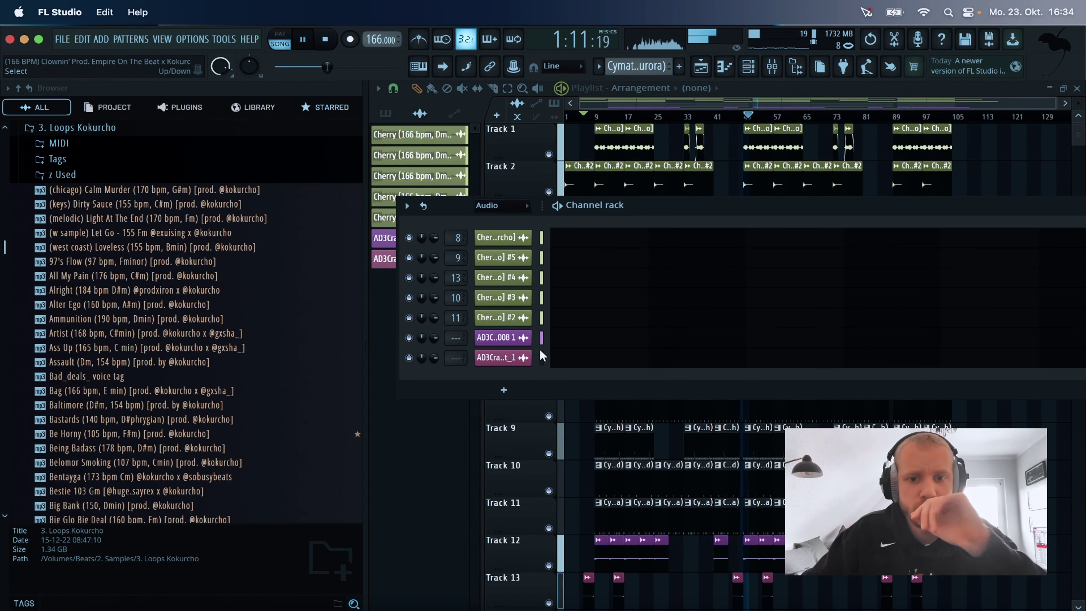
{"action": "key", "text": "ctrl+l"}
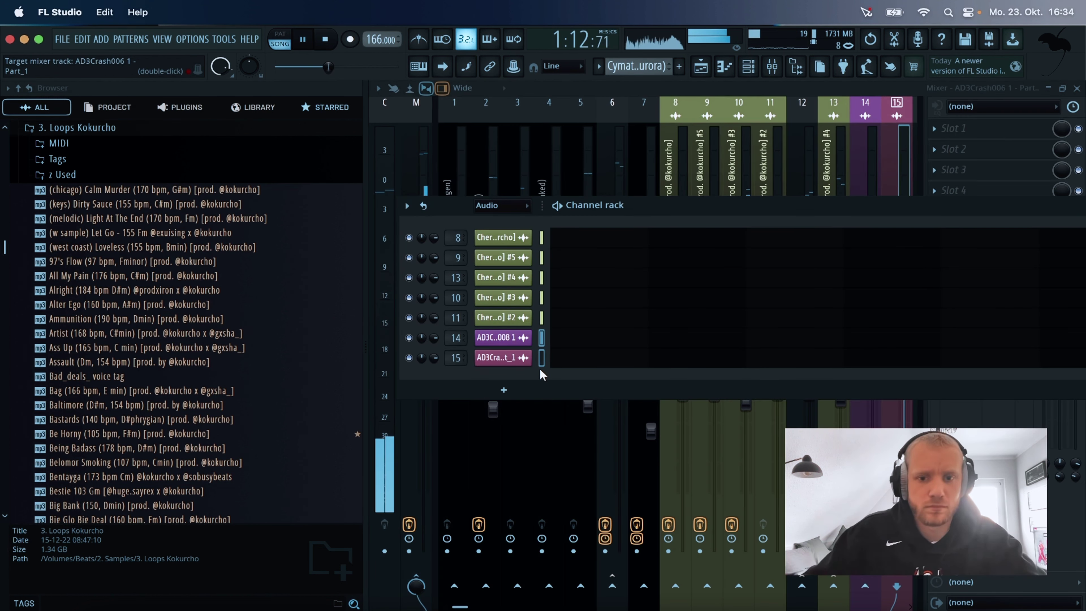
{"action": "left_click", "coordinate": [716, 103]}
Rename mixer track 1, Cymatics - Rimshot (Hydrogen), as Rimshot.
{"action": "left_click", "coordinate": [447, 270]}
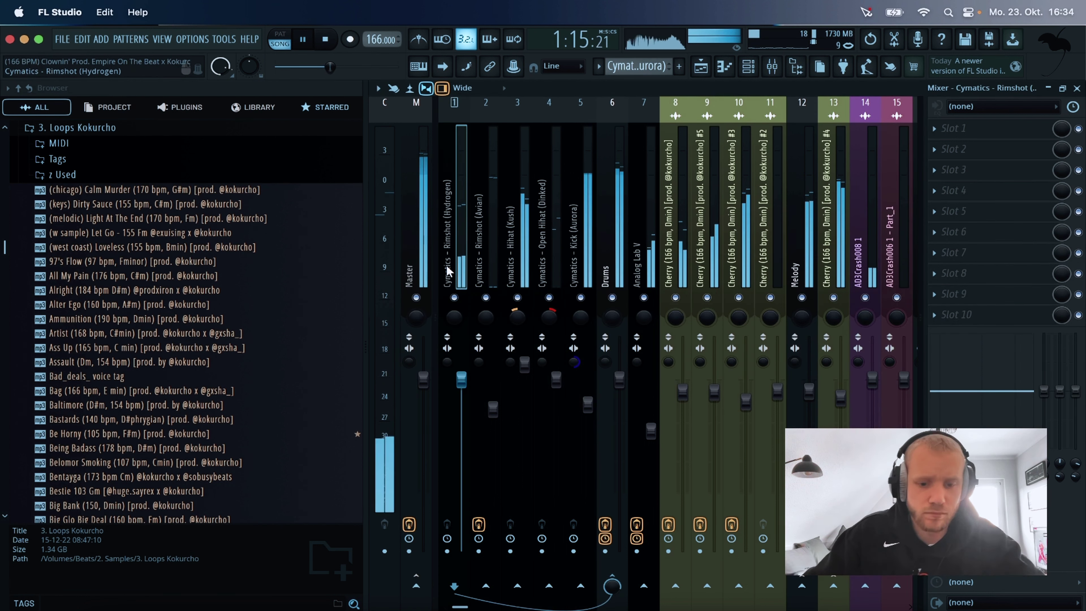
{"action": "key", "text": "F2"}
{"action": "type", "text": "Rimsh"}
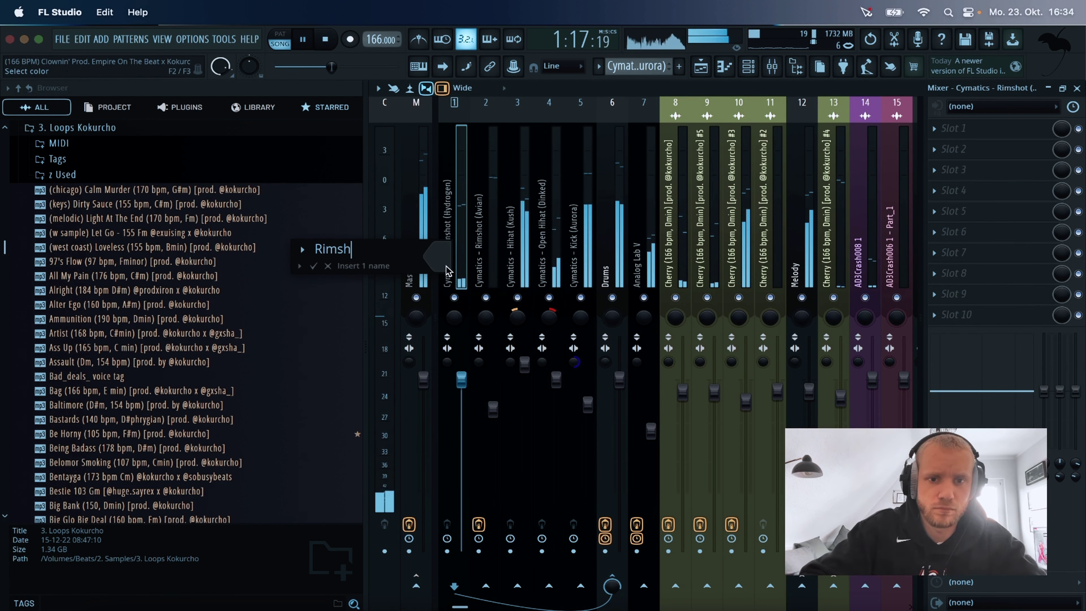
{"action": "type", "text": "ot"}
{"action": "key", "text": "Return"}
Rename mixer track 2, Cymatics - Rimshot (Avian), as Rimshot 2.
{"action": "left_click", "coordinate": [491, 279]}
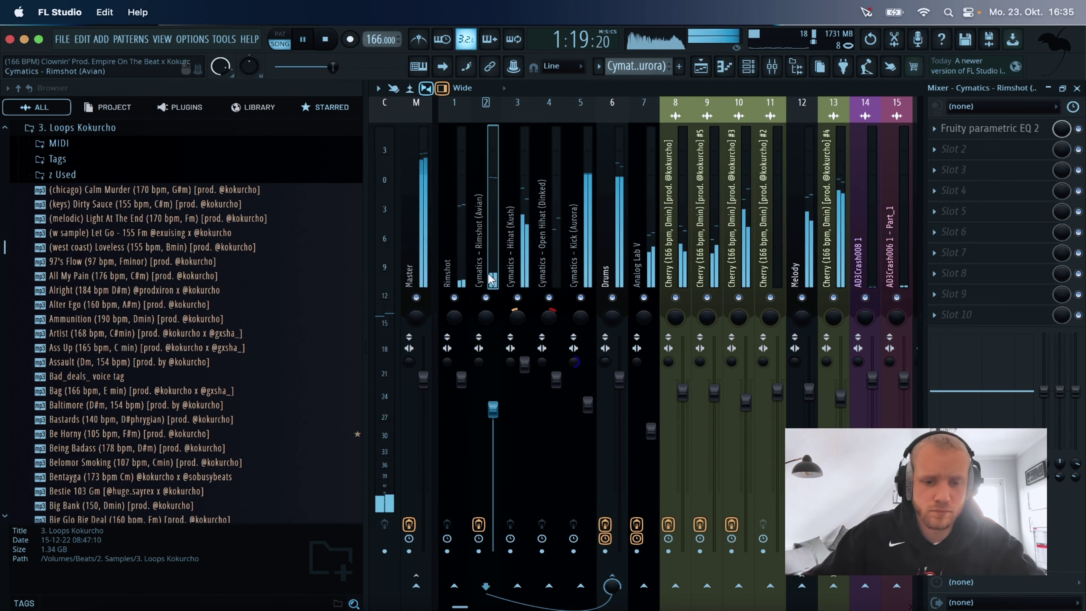
{"action": "key", "text": "F2"}
{"action": "type", "text": "Rimshto"}
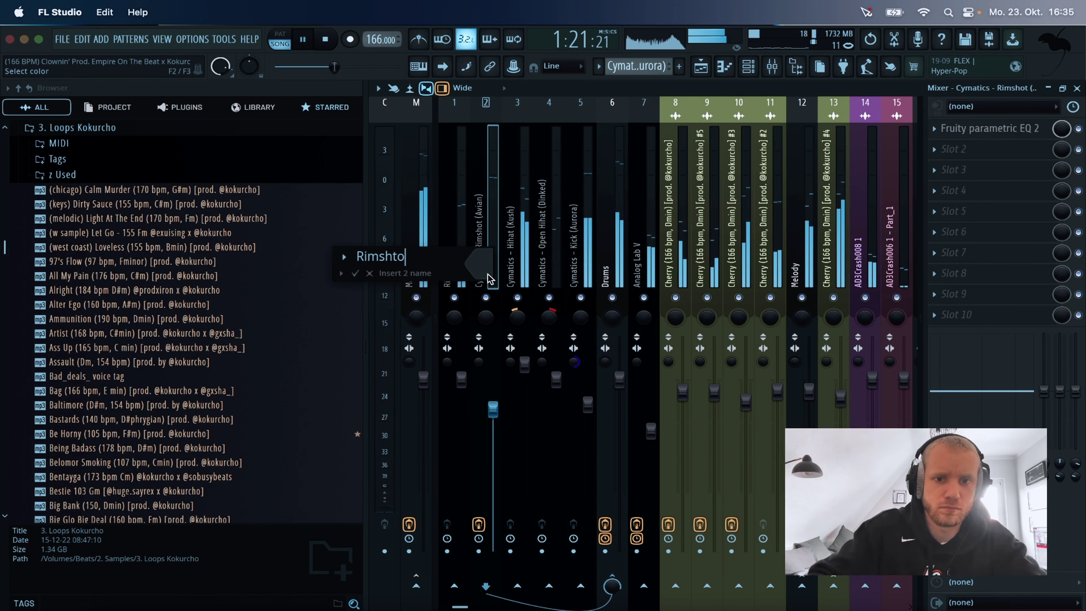
{"action": "key", "text": "BackSpace"}
{"action": "key", "text": "BackSpace"}
{"action": "type", "text": "ot 2"}
{"action": "key", "text": "Return"}
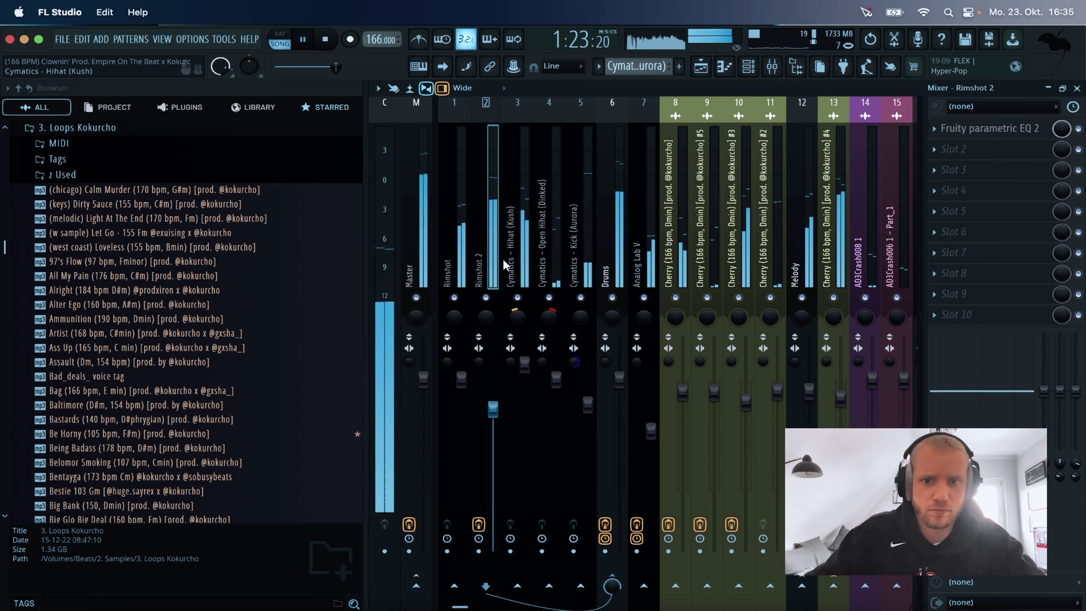
Rename mixer track 3, Cymatics - Hihat (Kush), as Hat and track 4, Cymatics - Open Hihat (Dinked), as Open Hat.
{"action": "left_click", "coordinate": [504, 265]}
{"action": "key", "text": "F2"}
{"action": "type", "text": "Hat"}
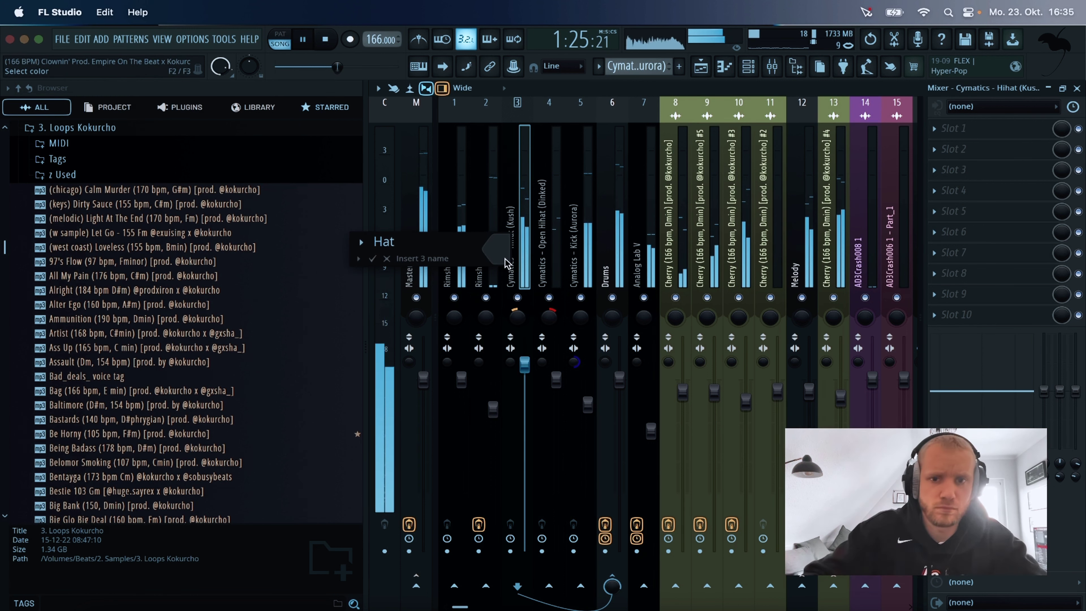
{"action": "key", "text": "Return"}
{"action": "left_click", "coordinate": [554, 280]}
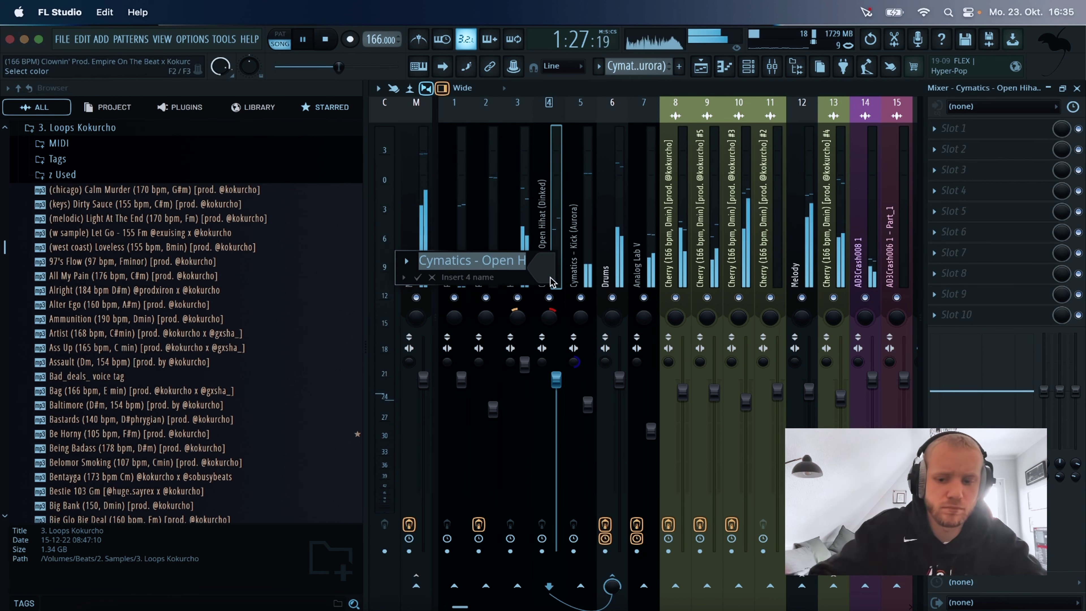
{"action": "type", "text": "Open Hat"}
{"action": "key", "text": "Return"}
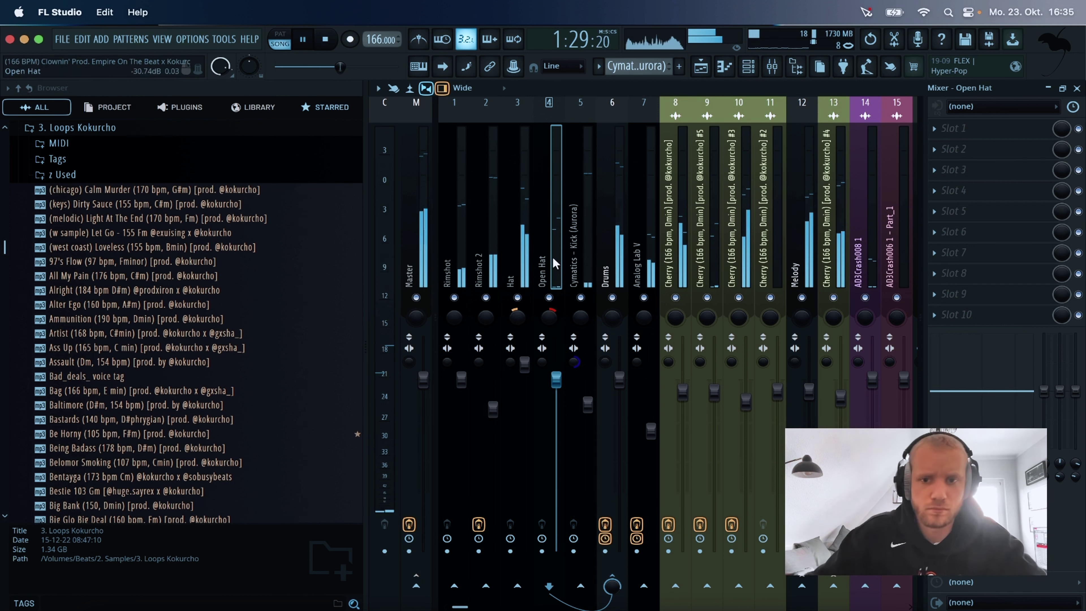
Rename mixer track 5, Cymatics - Kick (Aurora), as Kick and track 7, Analog Lab V, as Lead.
{"action": "left_click", "coordinate": [570, 248]}
{"action": "key", "text": "F2"}
{"action": "type", "text": "Kick"}
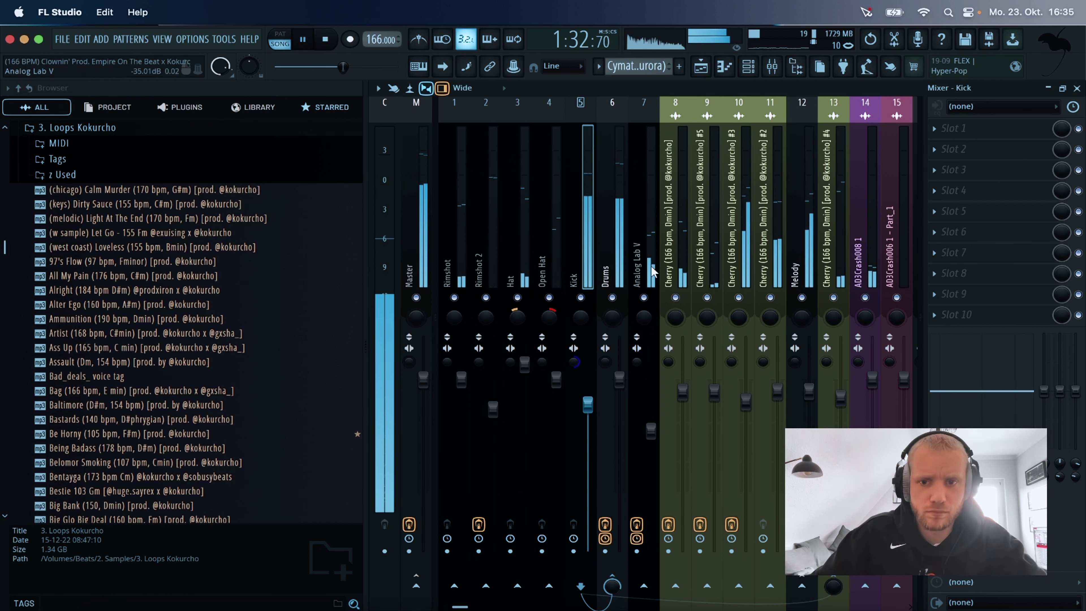
{"action": "left_click", "coordinate": [645, 274]}
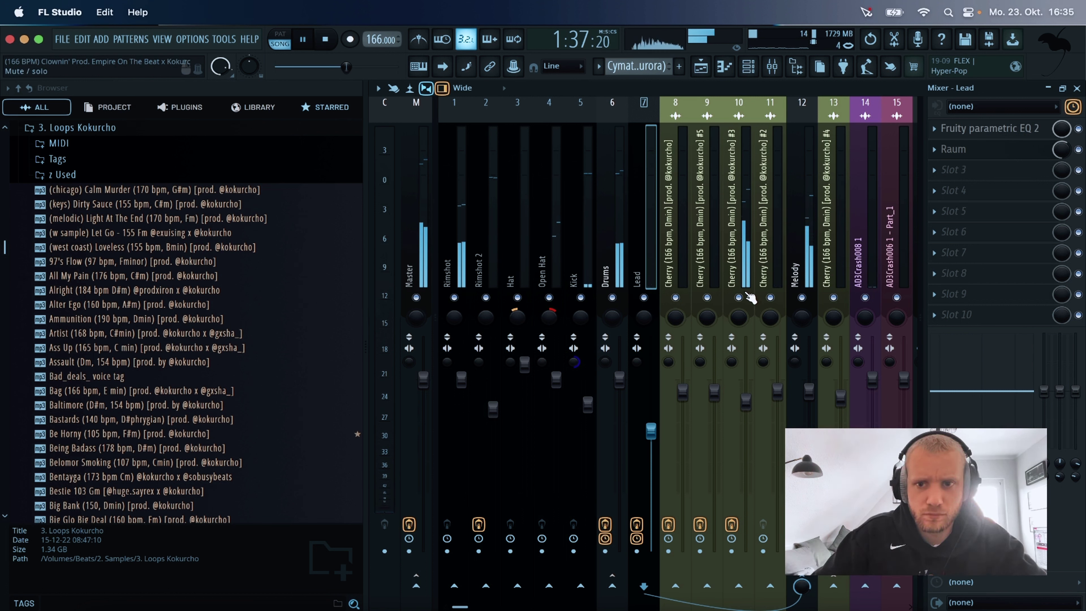
Rename the Cherry stem on mixer track 10 as Piano and the one on track 13 as Bass.
{"action": "left_click", "coordinate": [733, 264]}
{"action": "key", "text": "F2"}
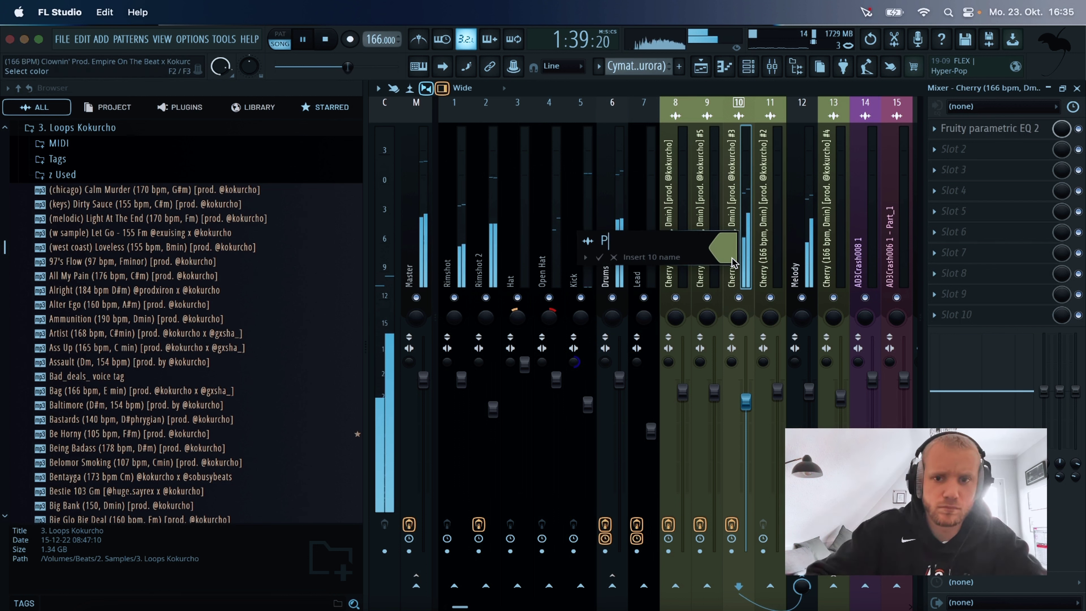
{"action": "key", "text": "Return"}
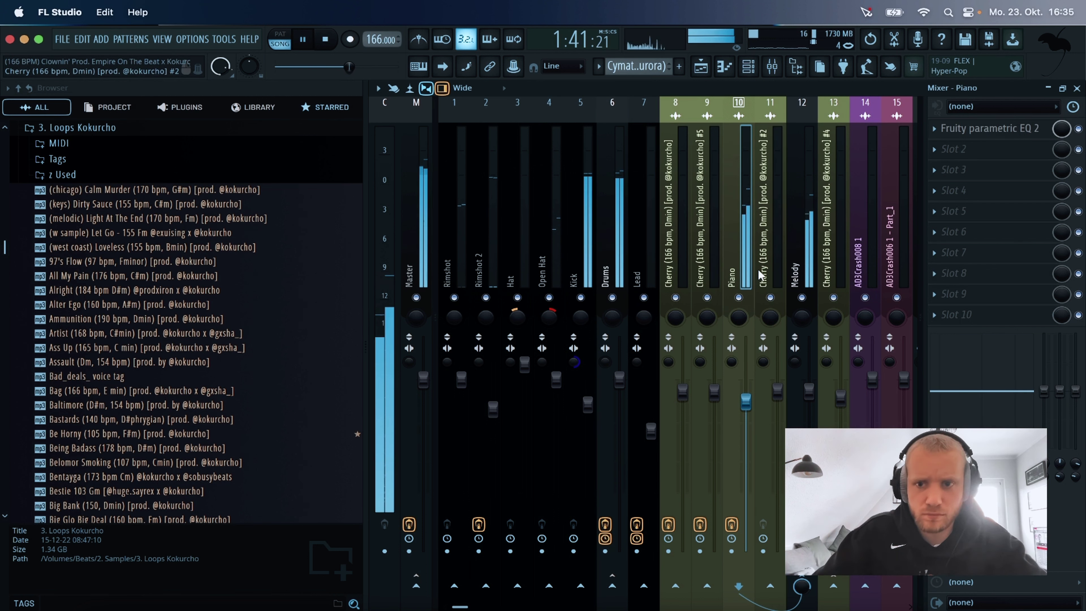
{"action": "left_click", "coordinate": [837, 269]}
{"action": "key", "text": "F2"}
{"action": "type", "text": "Bass"}
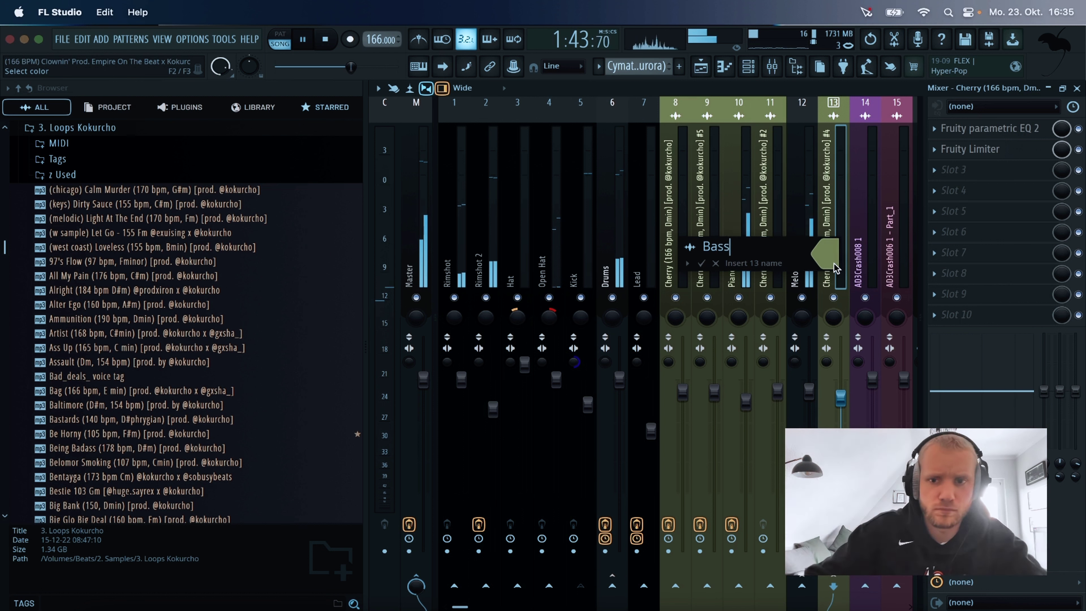
{"action": "key", "text": "Return"}
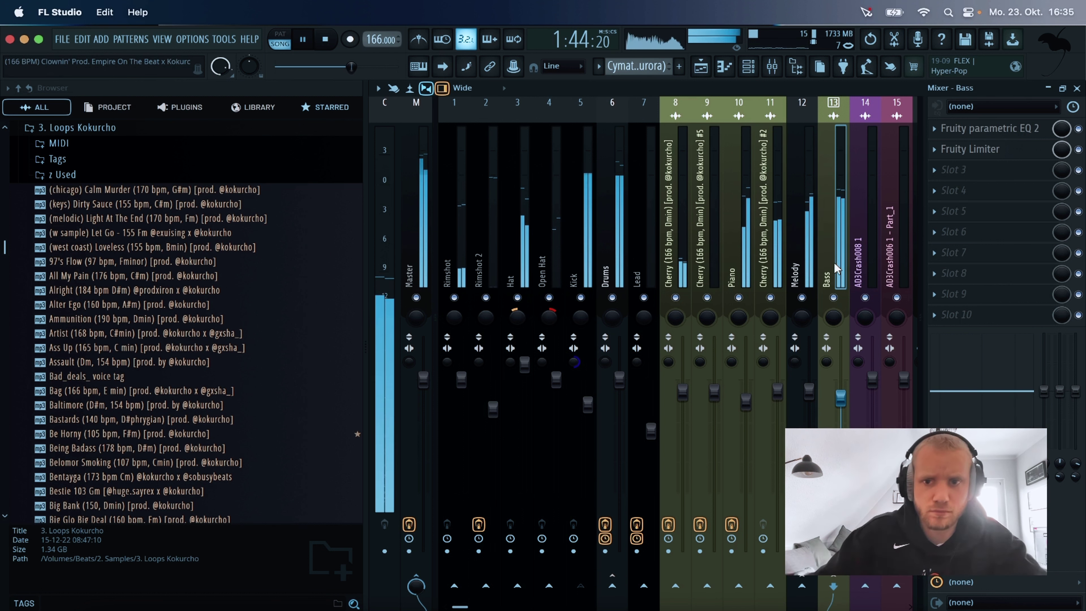
Rename the Cherry stem on mixer track 8 as Violins and lower its volume slightly.
{"action": "left_click", "coordinate": [669, 277]}
{"action": "key", "text": "F2"}
{"action": "type", "text": "Vio"}
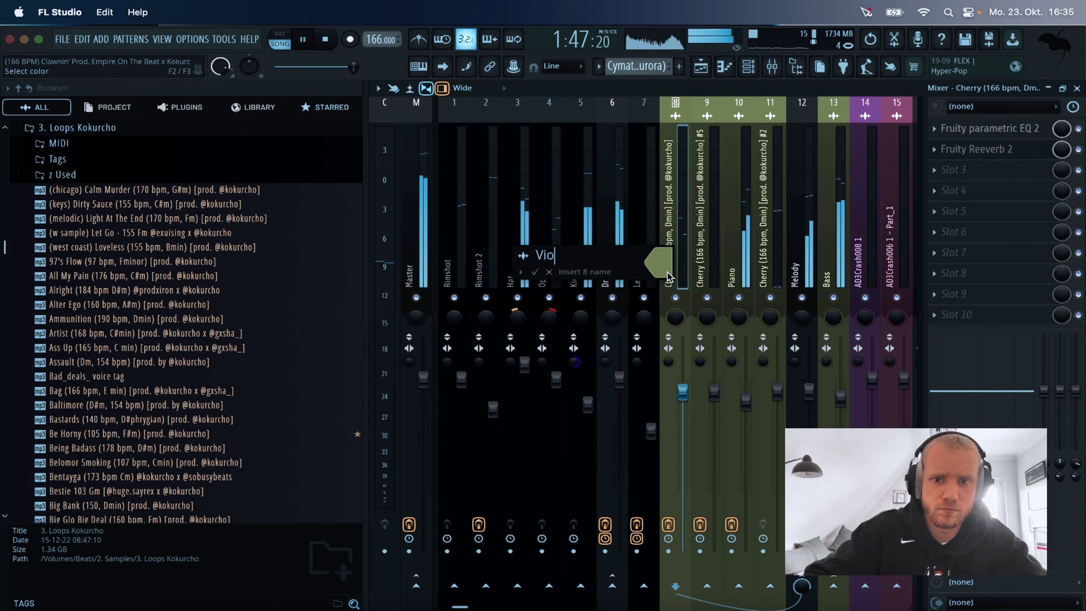
{"action": "type", "text": "lins"}
{"action": "key", "text": "Return"}
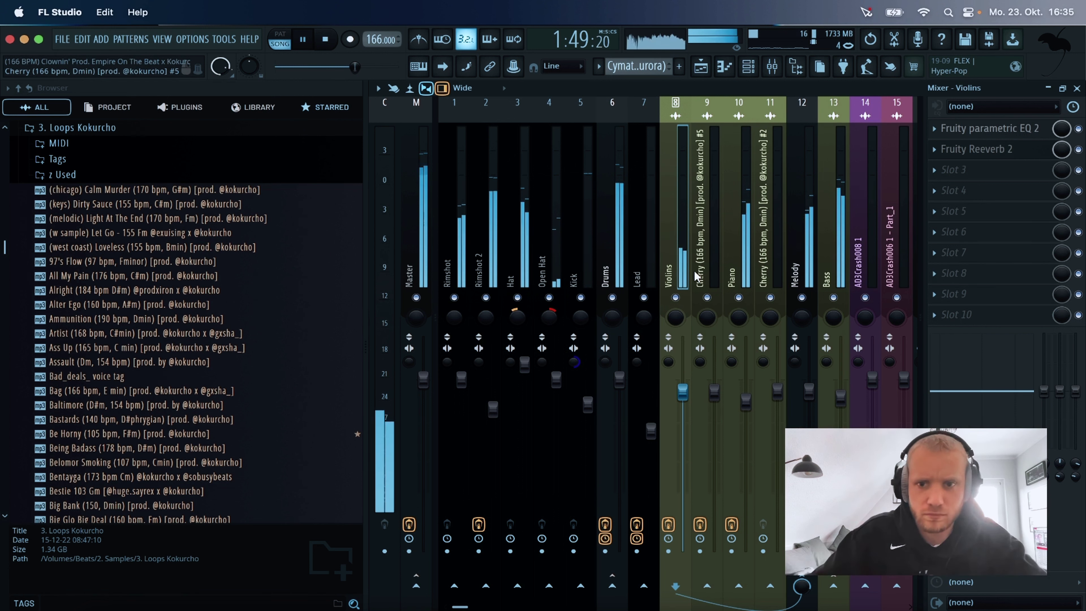
{"action": "left_click", "coordinate": [706, 269]}
{"action": "left_click", "coordinate": [683, 389]}
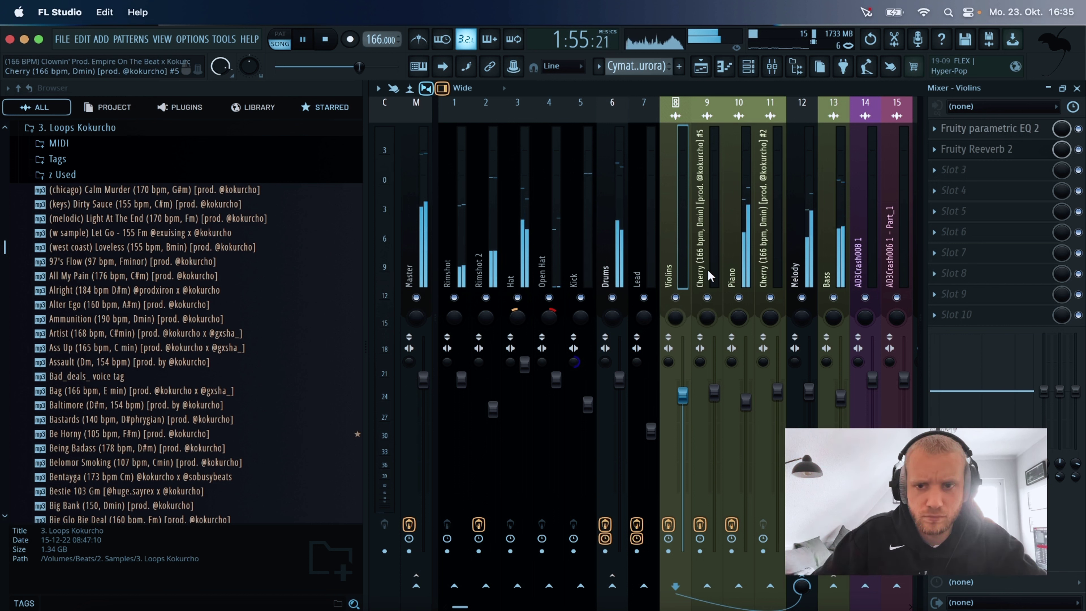
Rename the Cherry #5 stem on mixer track 9 as Synth.
{"action": "left_click", "coordinate": [705, 277]}
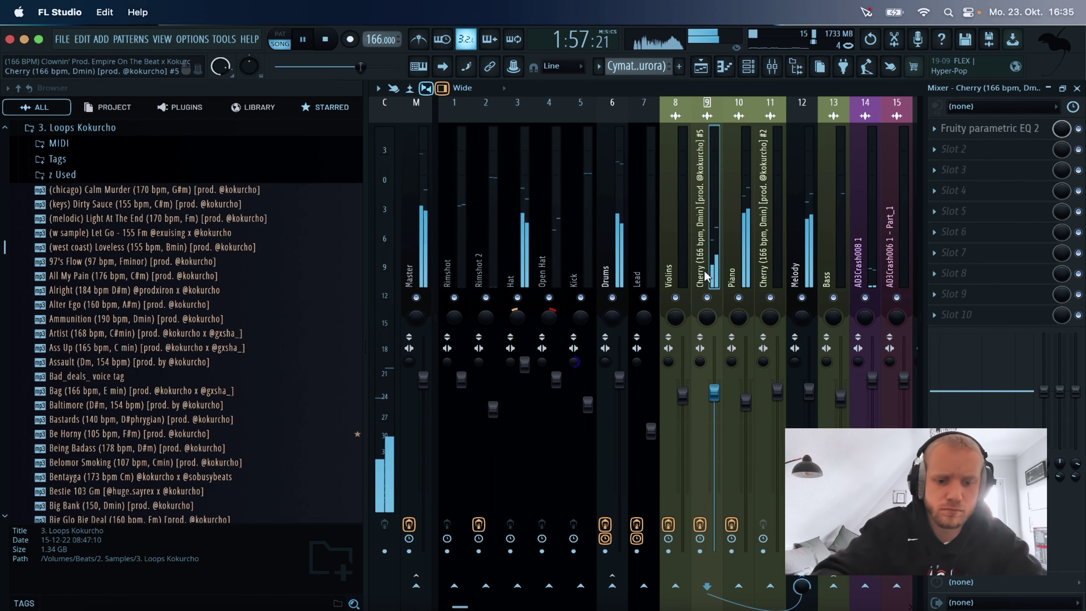
{"action": "double_click", "coordinate": [706, 277]}
{"action": "type", "text": "Synth"}
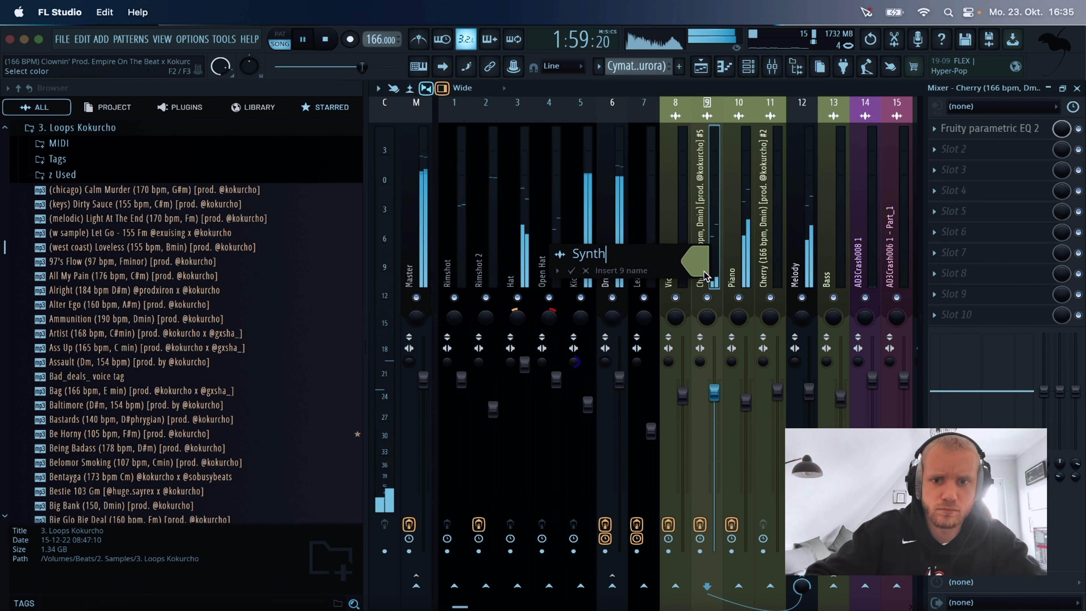
{"action": "key", "text": "Return"}
Rename the Cherry #2 stem on mixer track 11 as Pluck.
{"action": "left_click", "coordinate": [765, 257]}
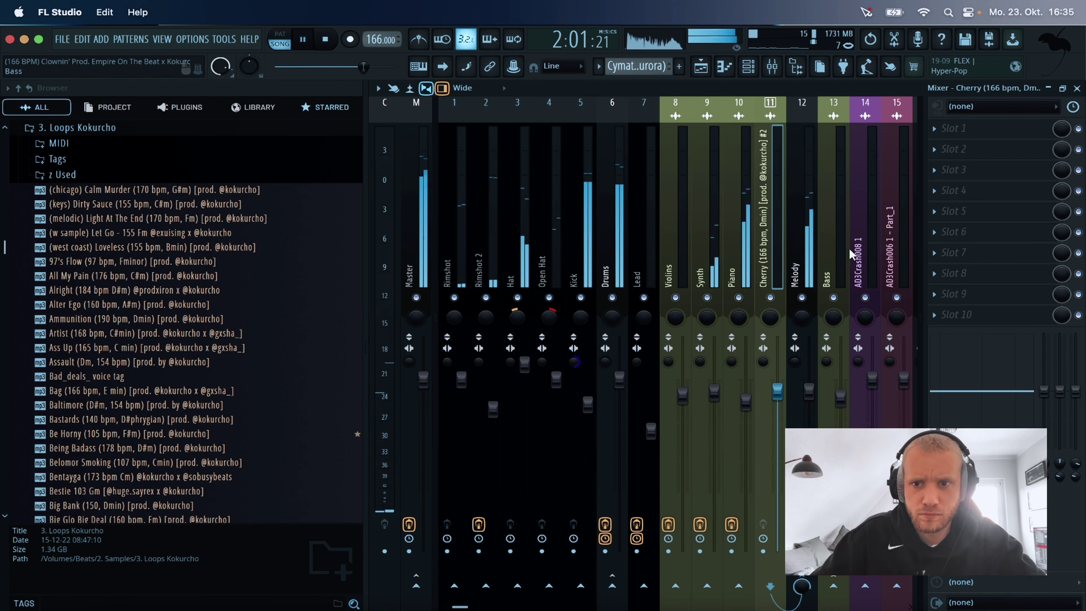
{"action": "right_click", "coordinate": [859, 250]}
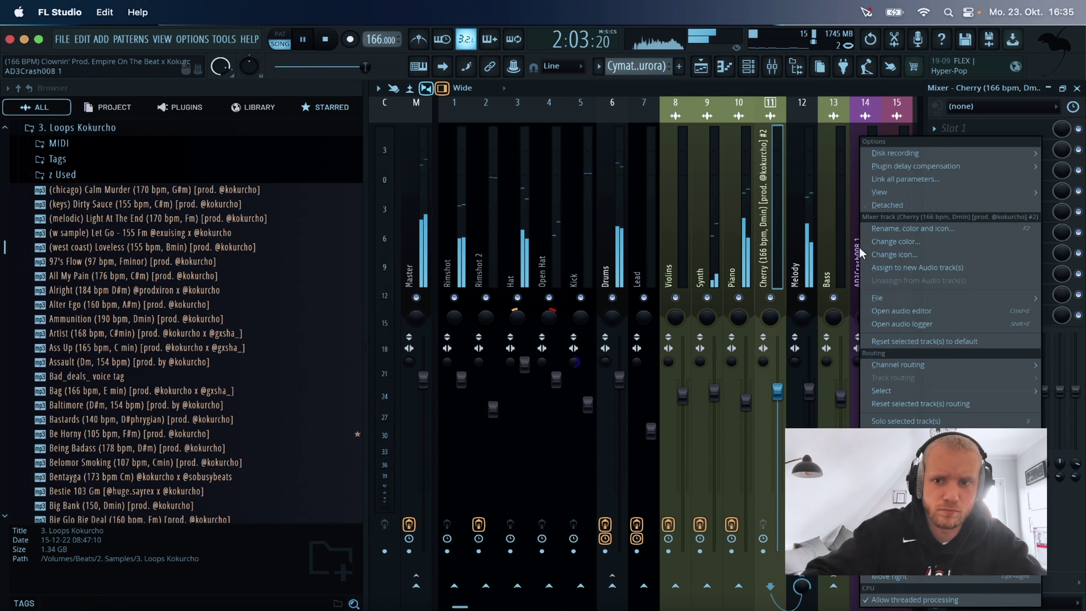
{"action": "left_click", "coordinate": [777, 244]}
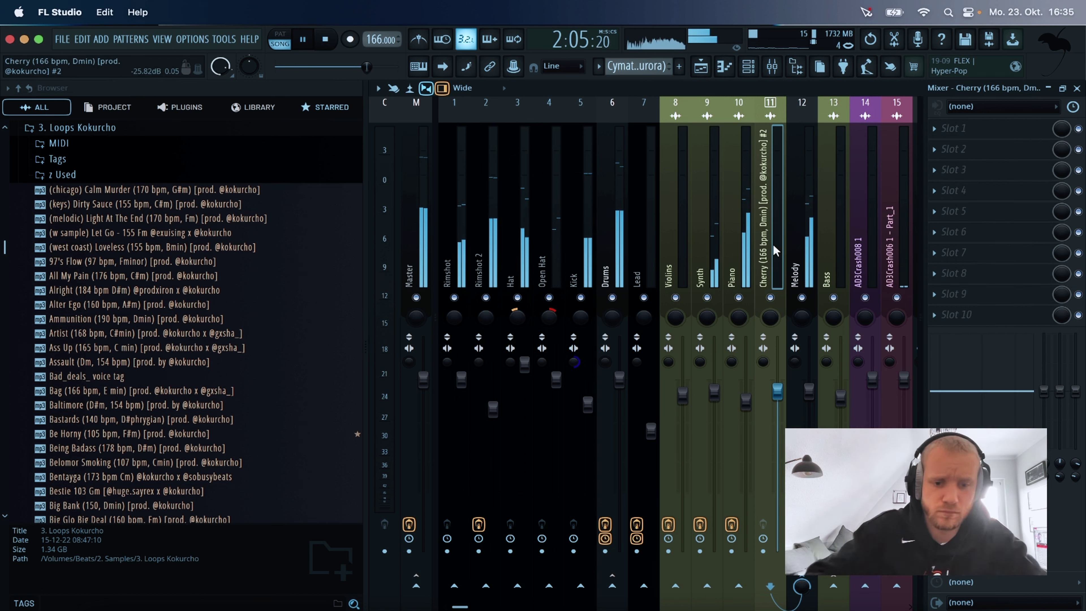
{"action": "key", "text": "F2"}
{"action": "type", "text": "Pluck"}
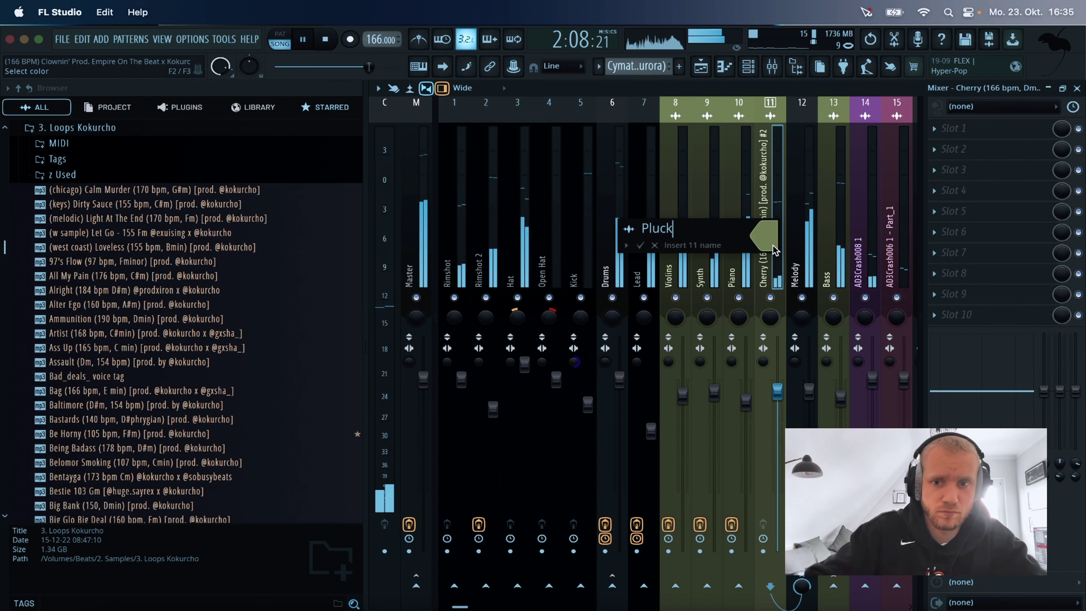
{"action": "key", "text": "Return"}
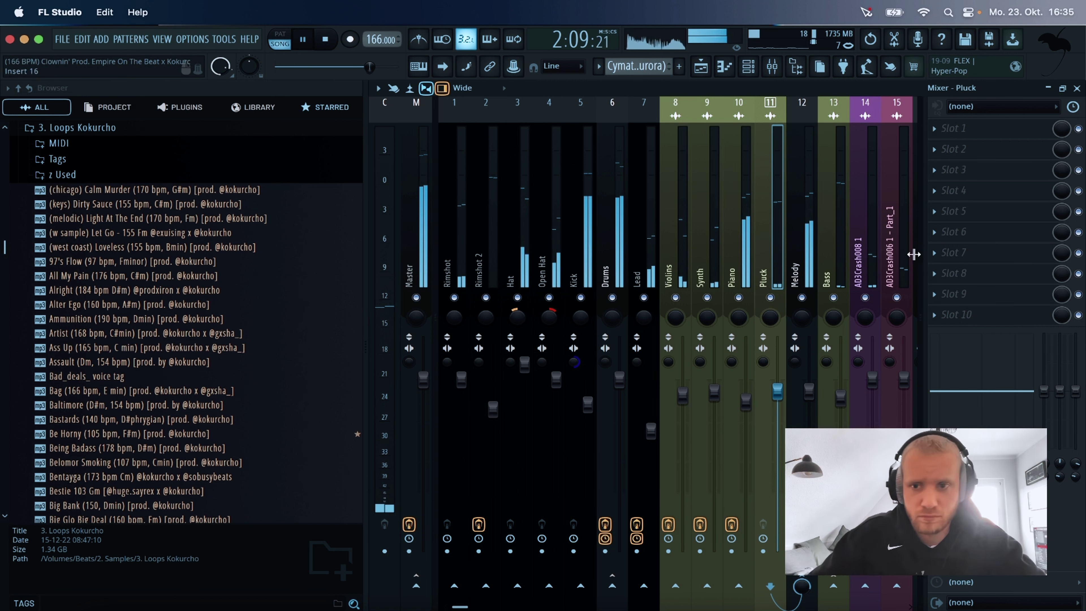
Rename mixer track 14, AD3Crash008 1, as Crash.
{"action": "left_click", "coordinate": [859, 261]}
{"action": "type", "text": "Crash"}
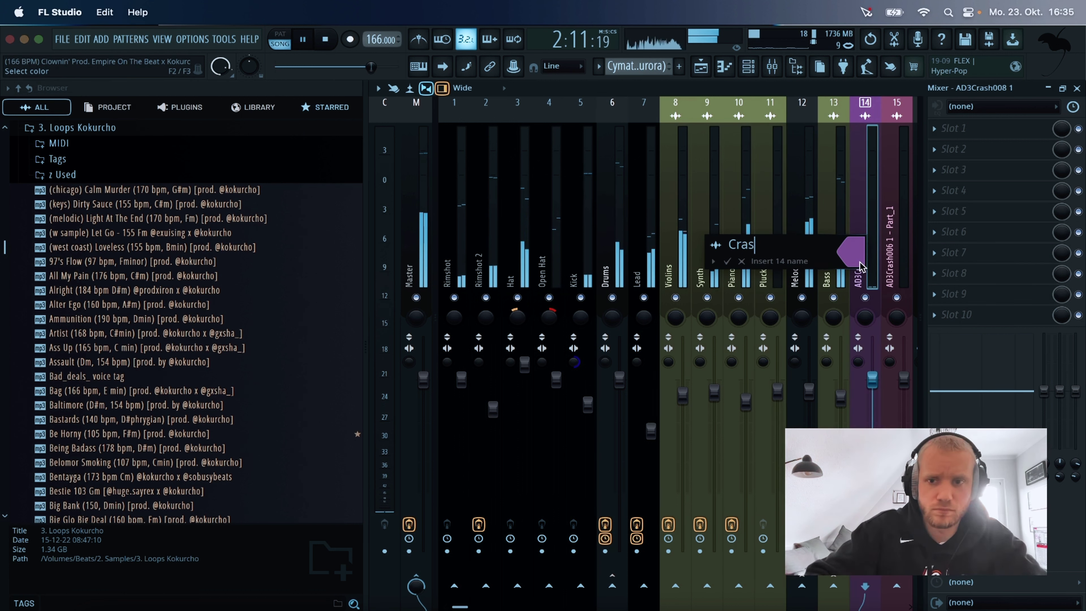
{"action": "key", "text": "Return"}
Rename mixer track 15, AD3Crash006 1 - Part_1, as Rev Crash and raise the Crash track's volume slightly.
{"action": "left_click", "coordinate": [889, 256]}
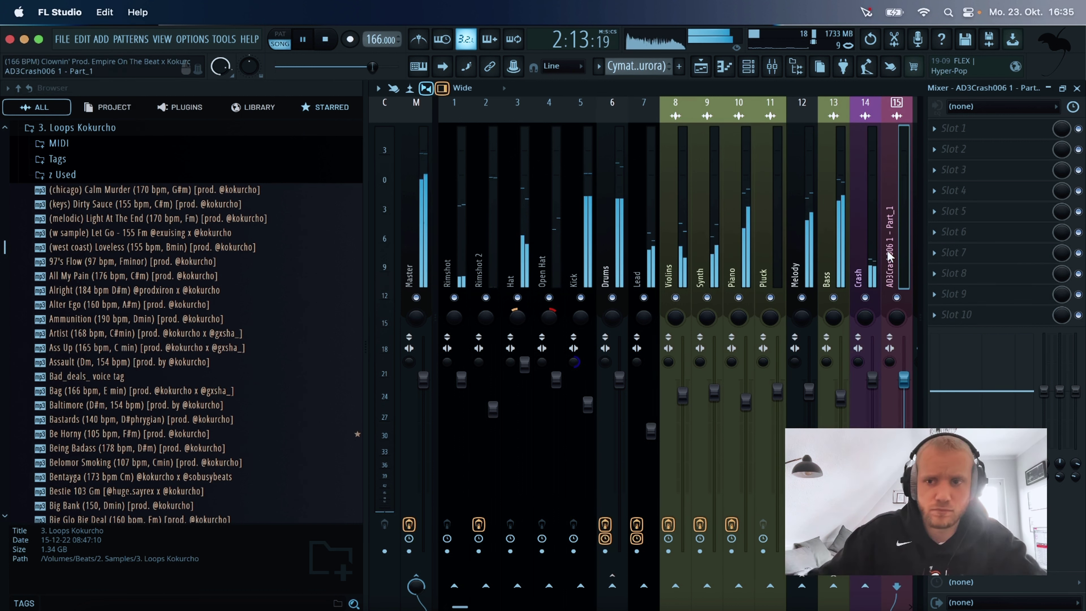
{"action": "key", "text": "F2"}
{"action": "type", "text": "Rev Crash"}
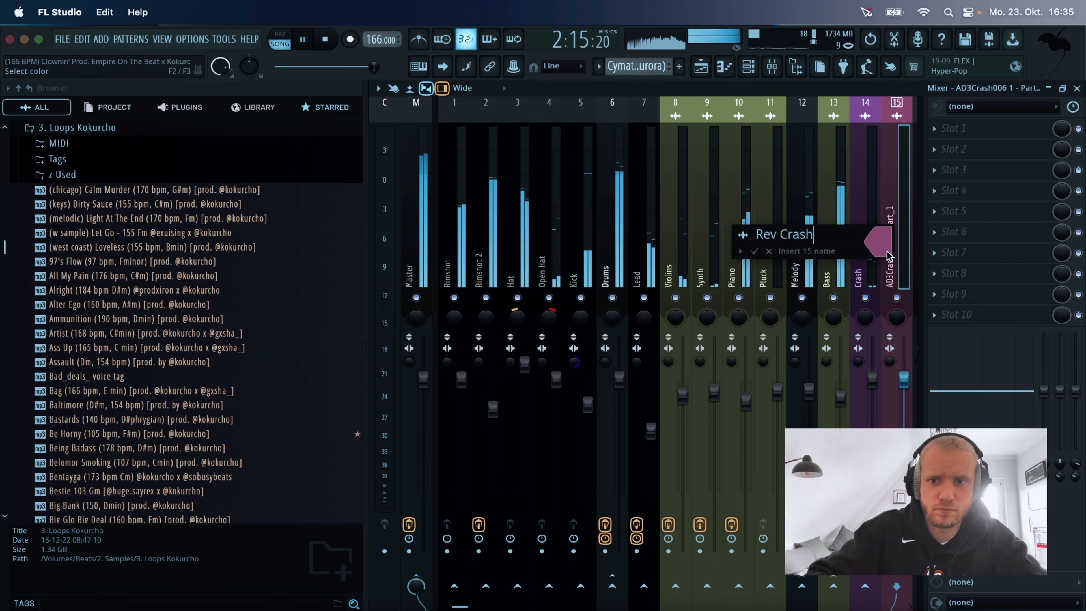
{"action": "key", "text": "Return"}
{"action": "key", "text": "Left"}
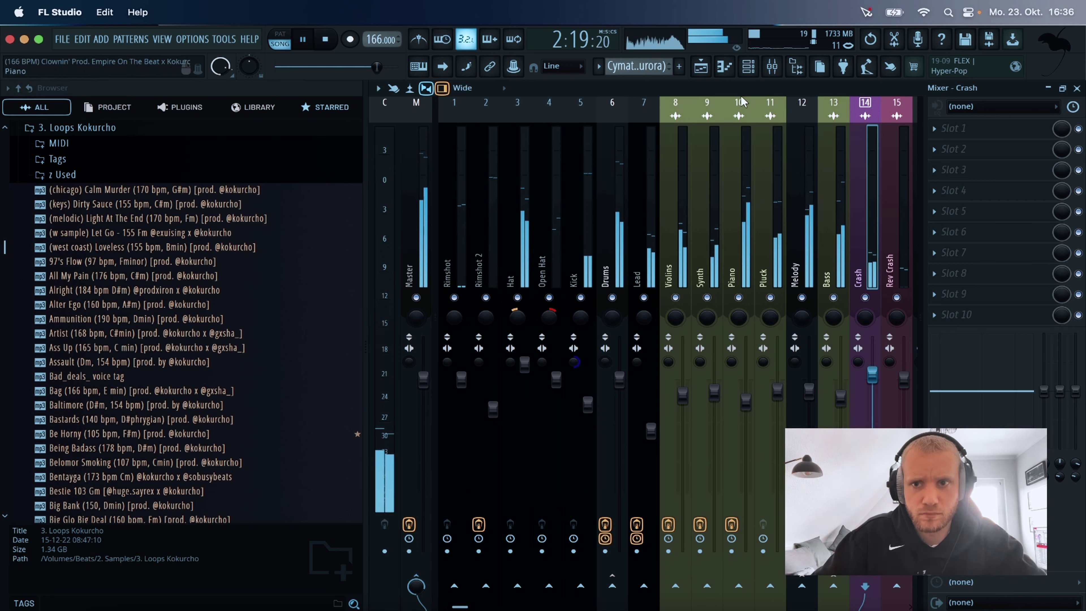
Look over the full arrangement in the playlist and stop playback.
{"action": "left_click", "coordinate": [702, 67]}
{"action": "scroll", "coordinate": [761, 211], "scroll_direction": "down", "scroll_amount": 5}
{"action": "scroll", "coordinate": [761, 212], "scroll_direction": "up", "scroll_amount": 6}
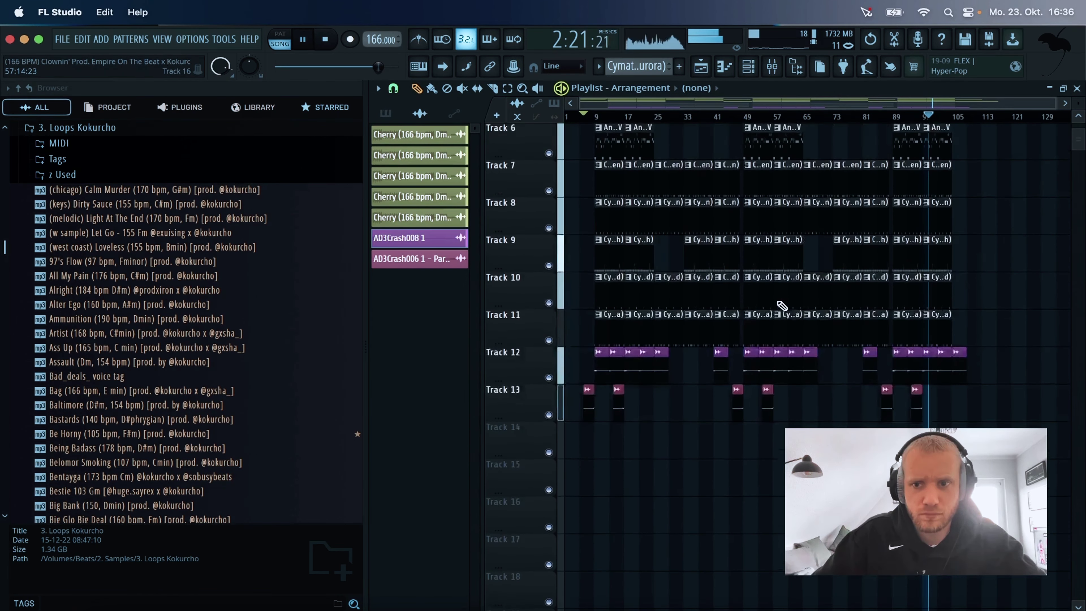
{"action": "key", "text": "space"}
Export the full song as WAV stems with Split mixer tracks enabled and start the rendering.
{"action": "left_click", "coordinate": [61, 39]}
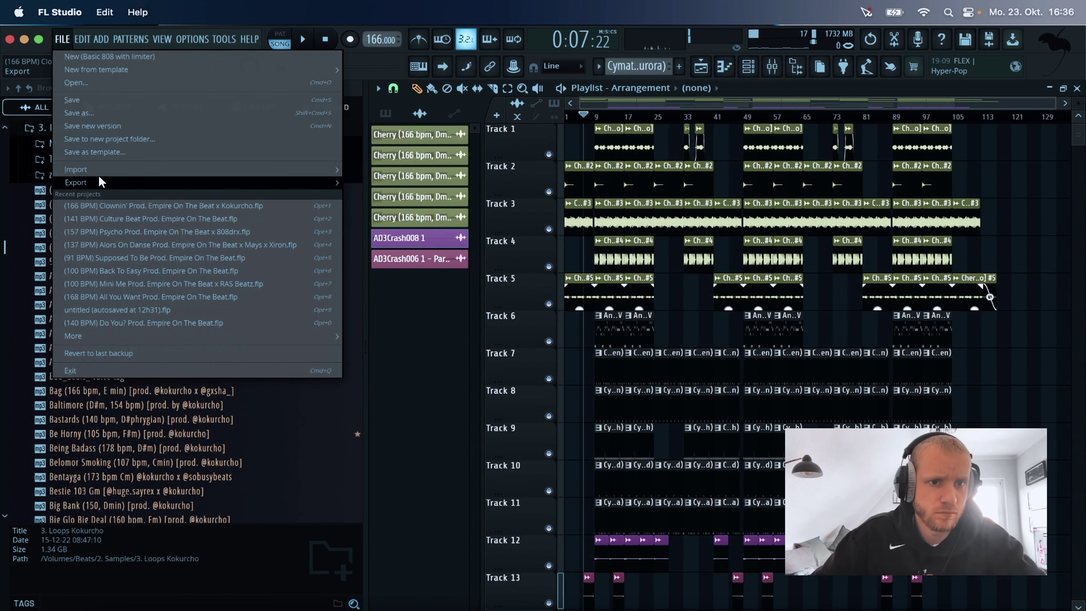
{"action": "mouse_move", "coordinate": [107, 186]}
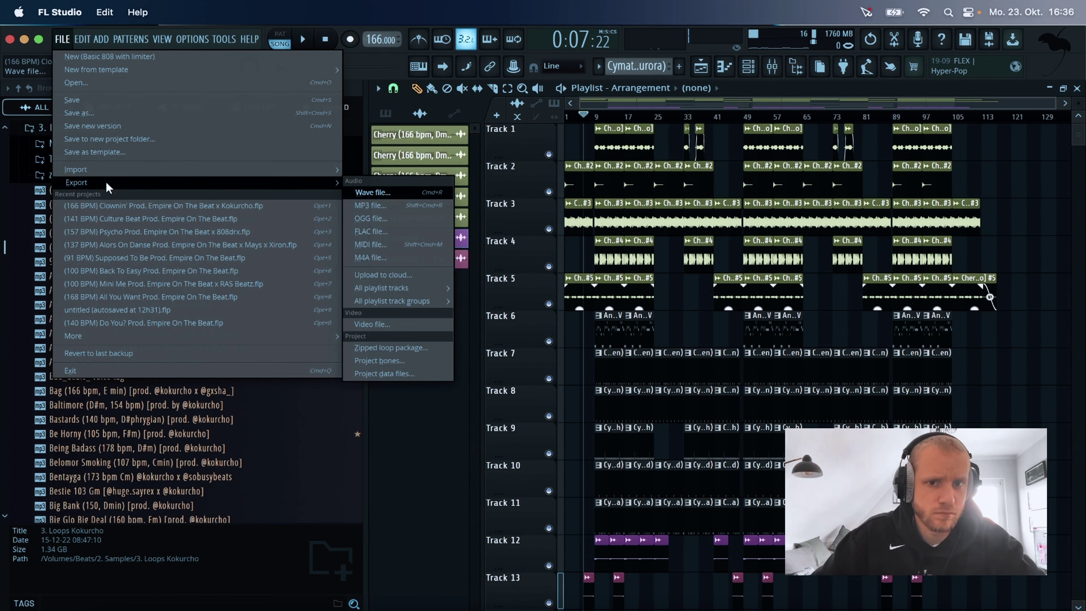
{"action": "left_click", "coordinate": [384, 193]}
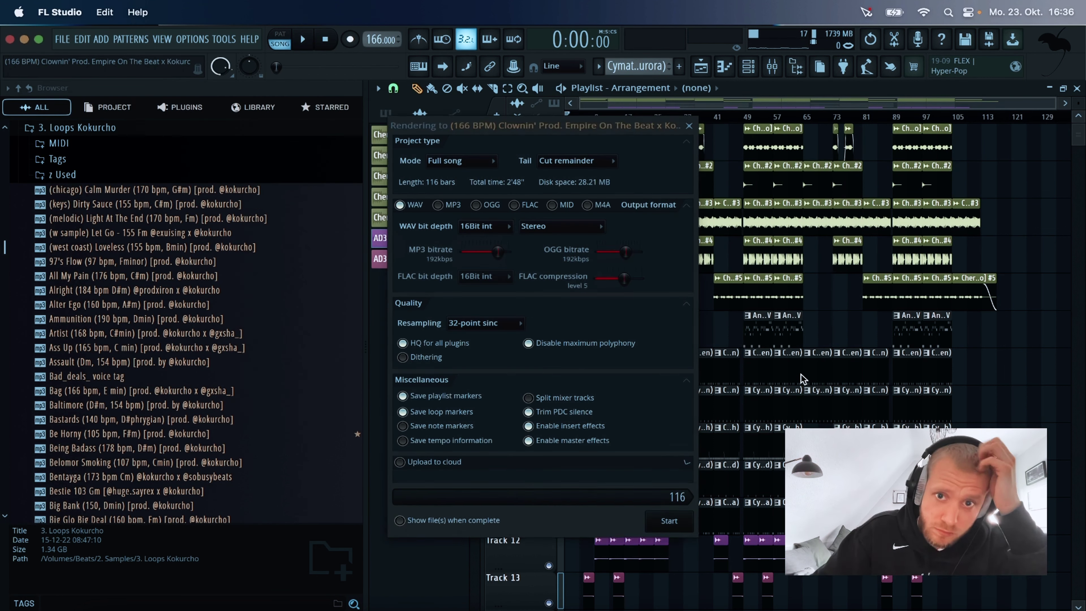
{"action": "left_click", "coordinate": [801, 377]}
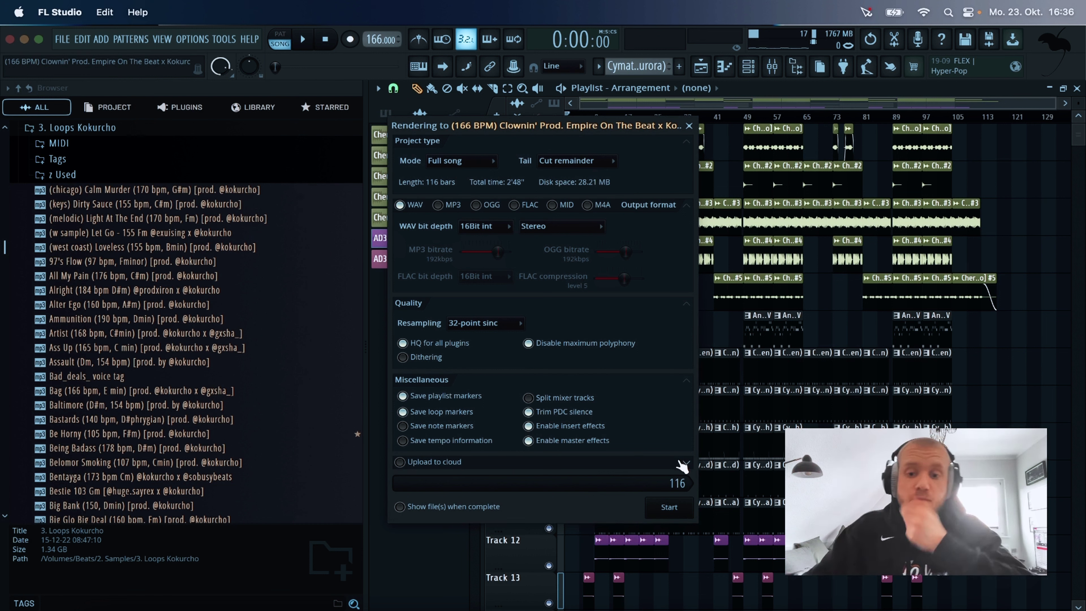
{"action": "left_click", "coordinate": [567, 401]}
{"action": "left_click", "coordinate": [669, 507]}
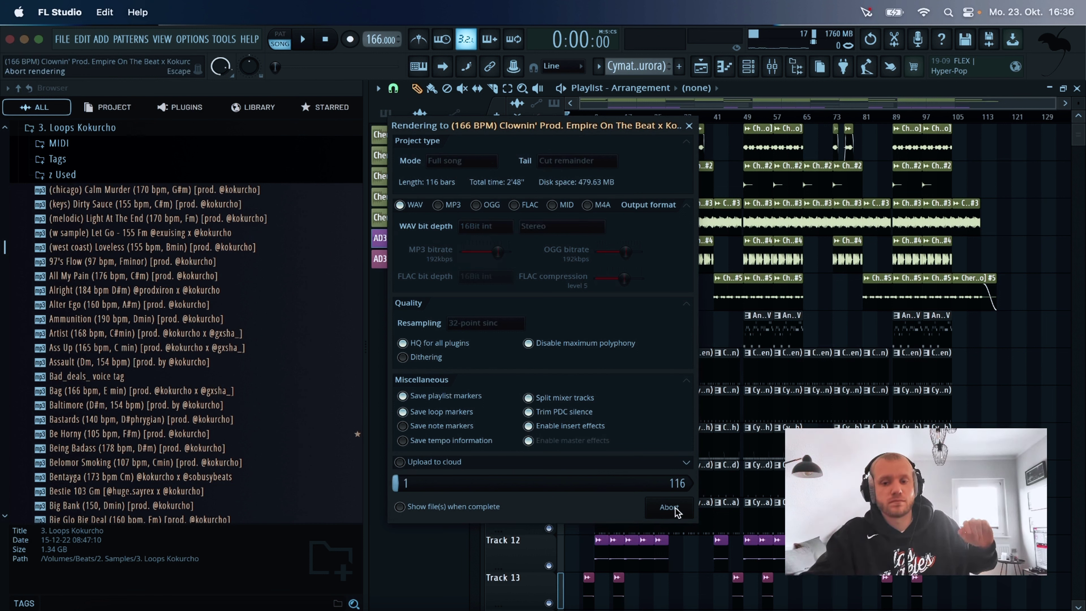